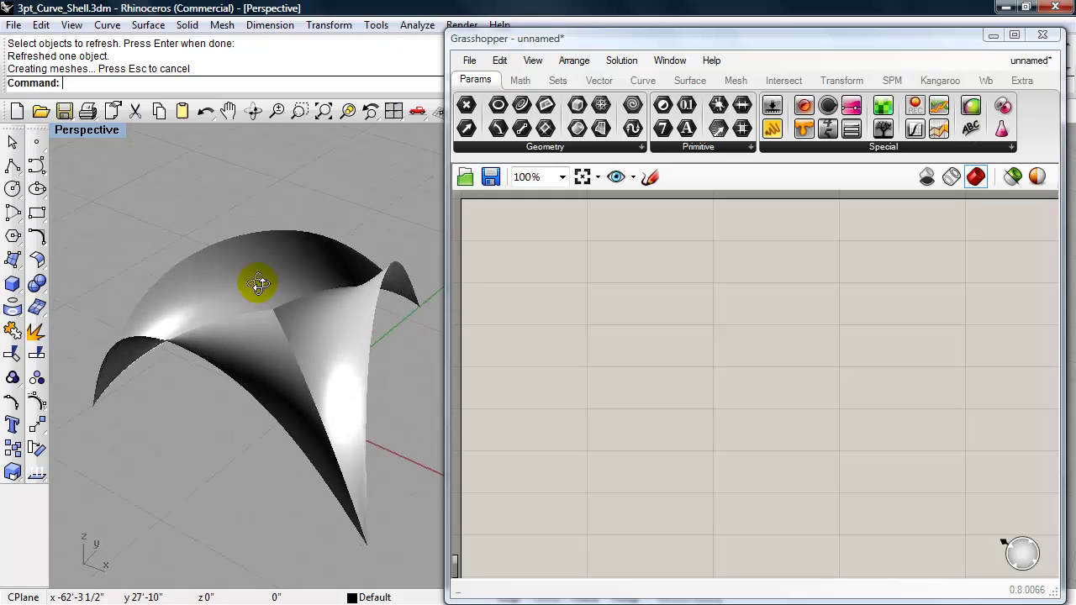
Switch to the 3pt_Curve_Shell definition and examine its preview geometry over the reference shell
right_click_drag(257, 327, 260, 277)
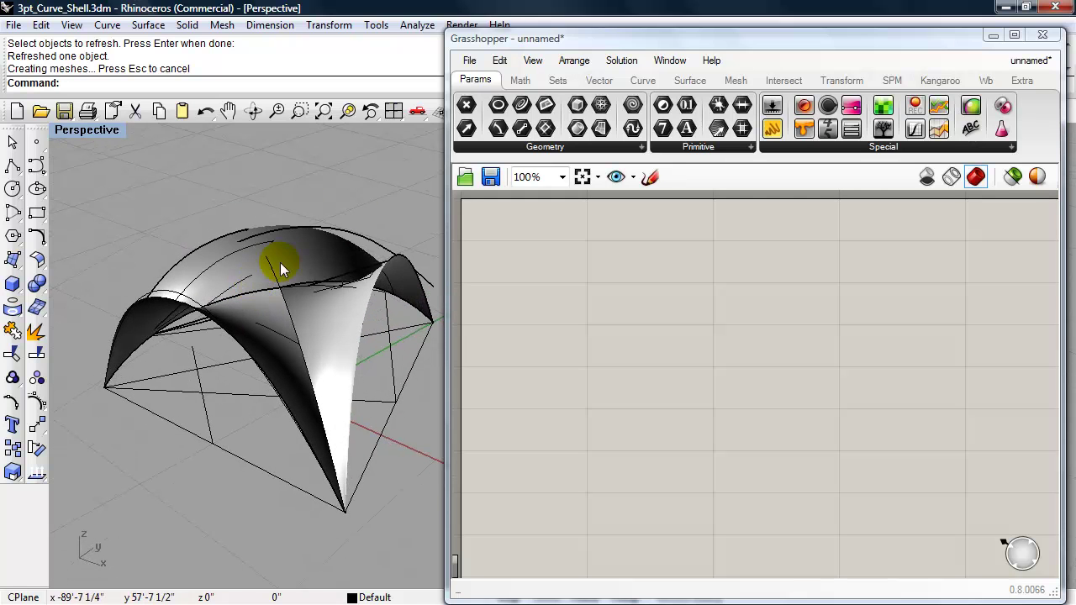
mouse_move(267, 317)
right_mouse_down()
mouse_move(271, 202)
mouse_move(257, 263)
mouse_move(281, 230)
mouse_move(257, 249)
mouse_move(240, 303)
mouse_move(261, 309)
right_mouse_up()
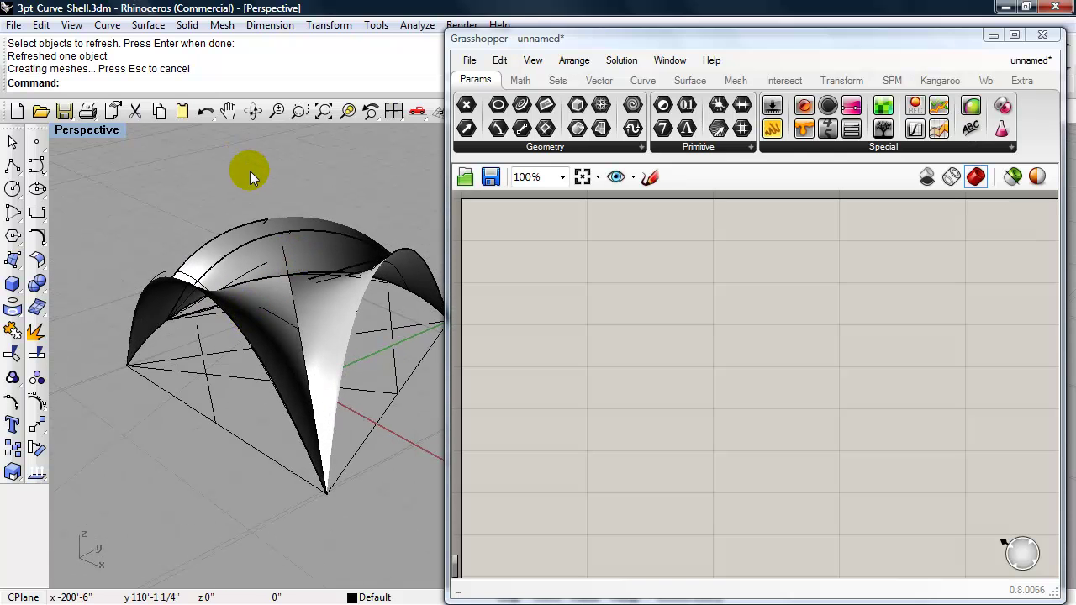
left_click(1015, 61)
left_click(984, 228)
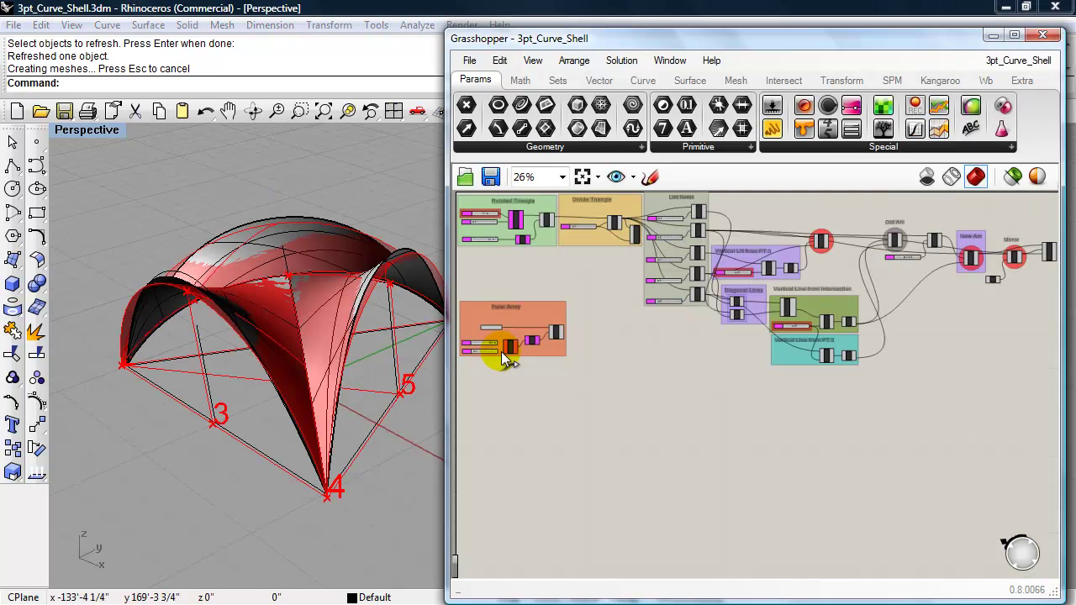
right_click_drag(323, 363, 337, 346)
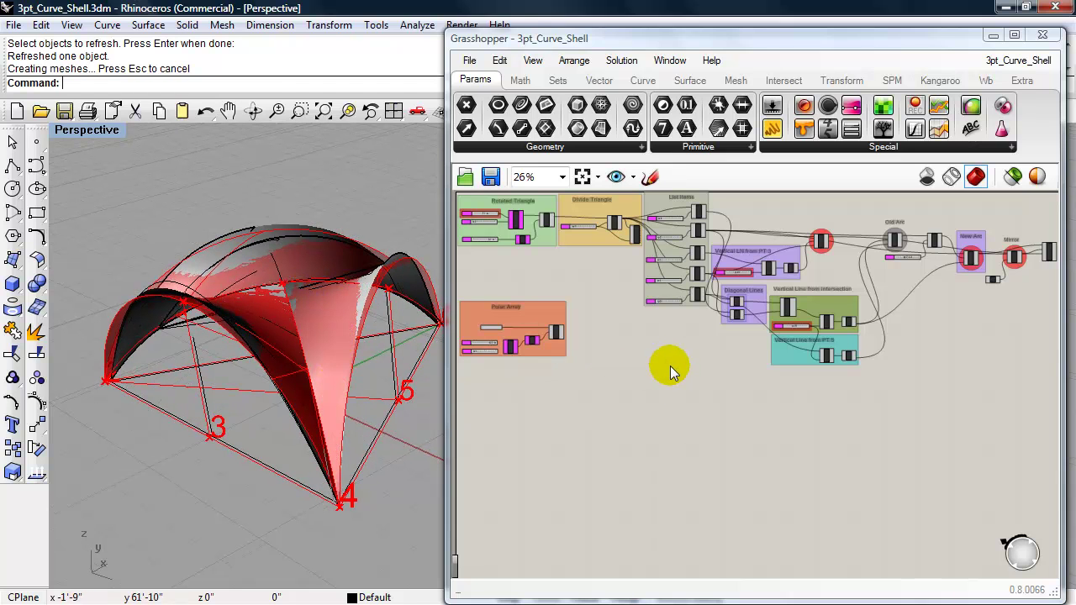
Hide all the shell surfaces and curves in the Rhino viewport, leaving only the Grasshopper preview
left_click_drag(401, 194, 123, 470)
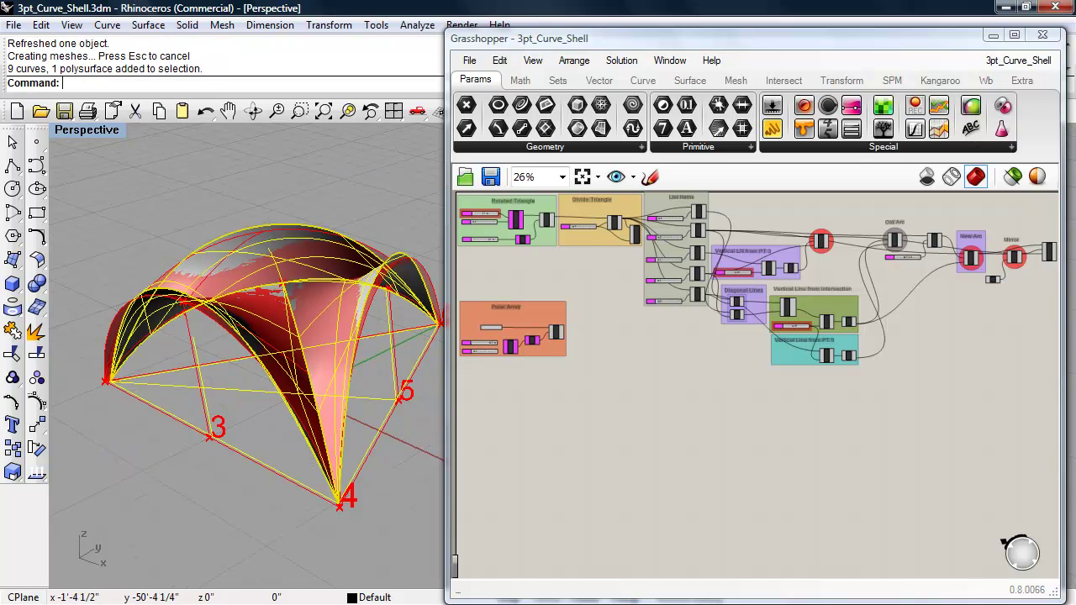
key("Return")
right_click_drag(151, 467, 108, 418)
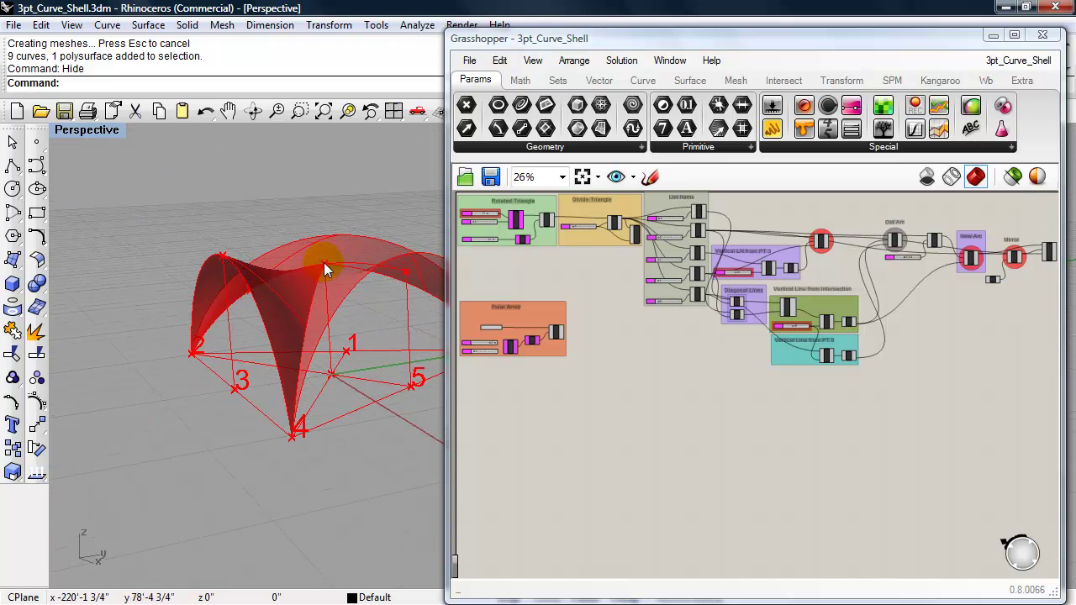
Set the Vertical Line from Intersection slider to 57 and the Vertical LN from PT 3 slider to 29
scroll(659, 396, "up", 4)
right_click_drag(693, 414, 574, 450)
scroll(572, 440, "up", 2)
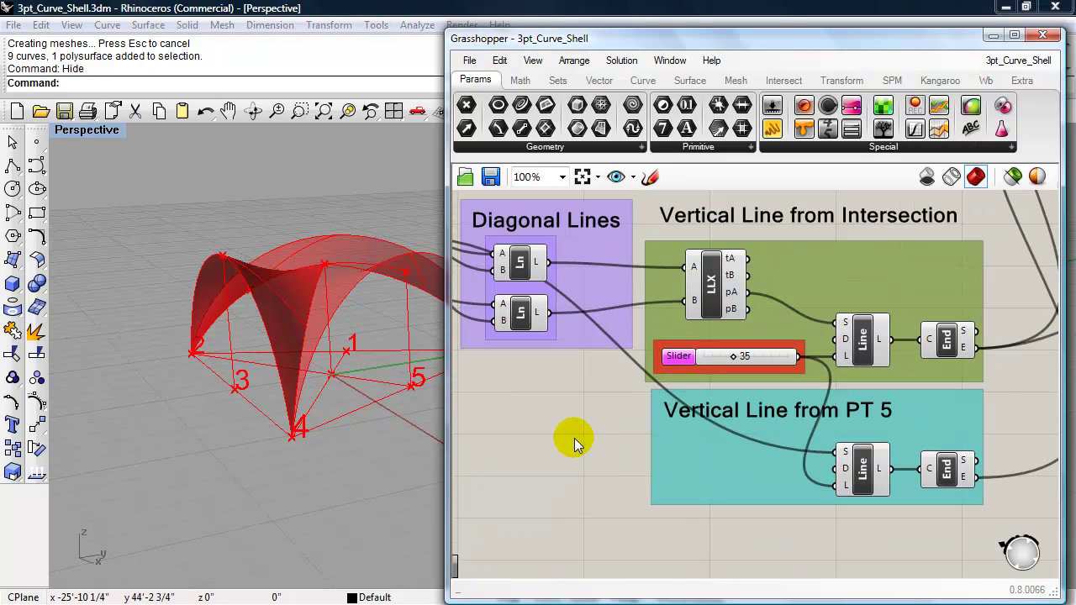
right_click_drag(601, 418, 520, 403)
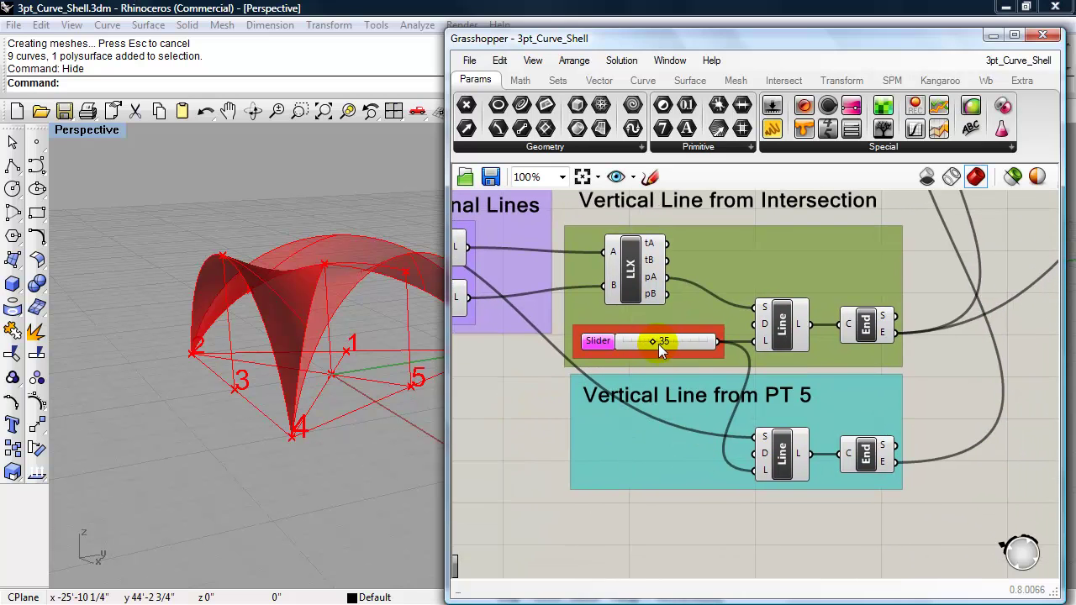
left_click_drag(653, 342, 671, 347)
right_click_drag(550, 378, 780, 482)
scroll(744, 466, "down", 2)
left_click_drag(682, 287, 673, 286)
right_click_drag(346, 348, 249, 379)
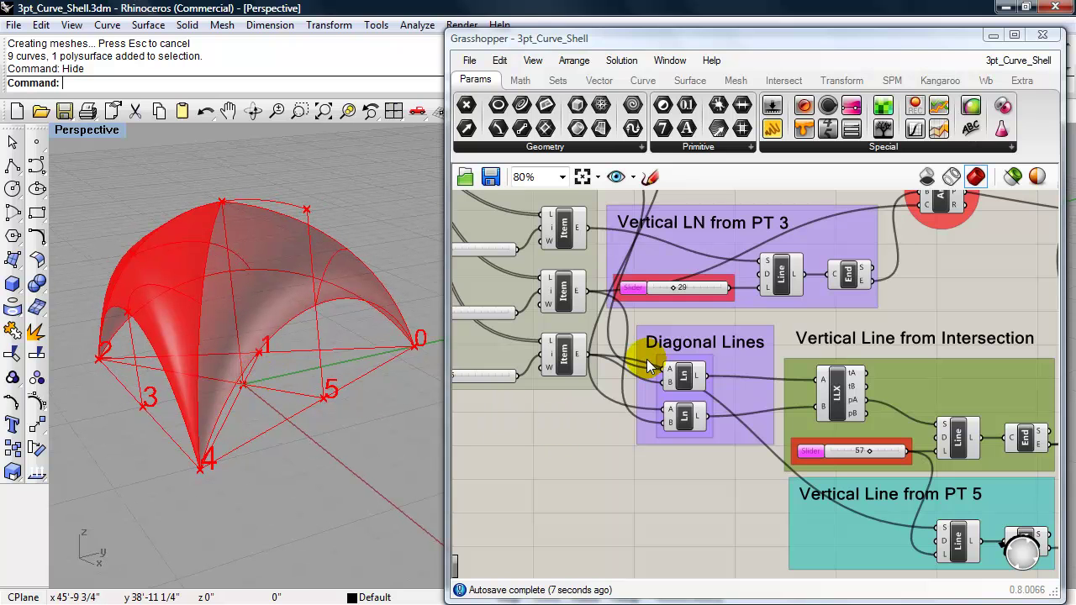
Create a new empty Grasshopper document
left_click(468, 60)
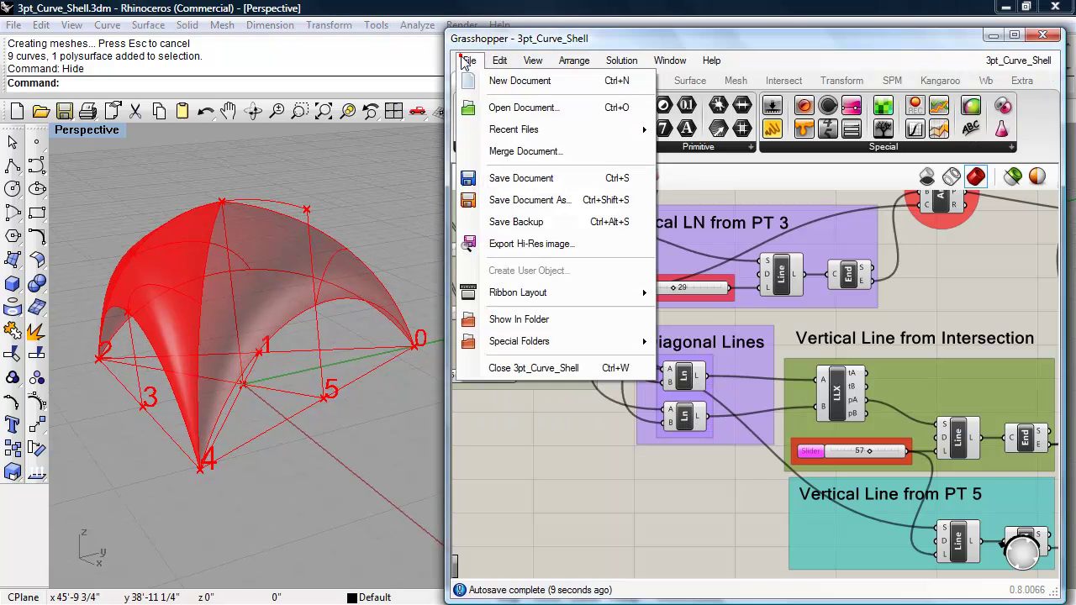
left_click(502, 81)
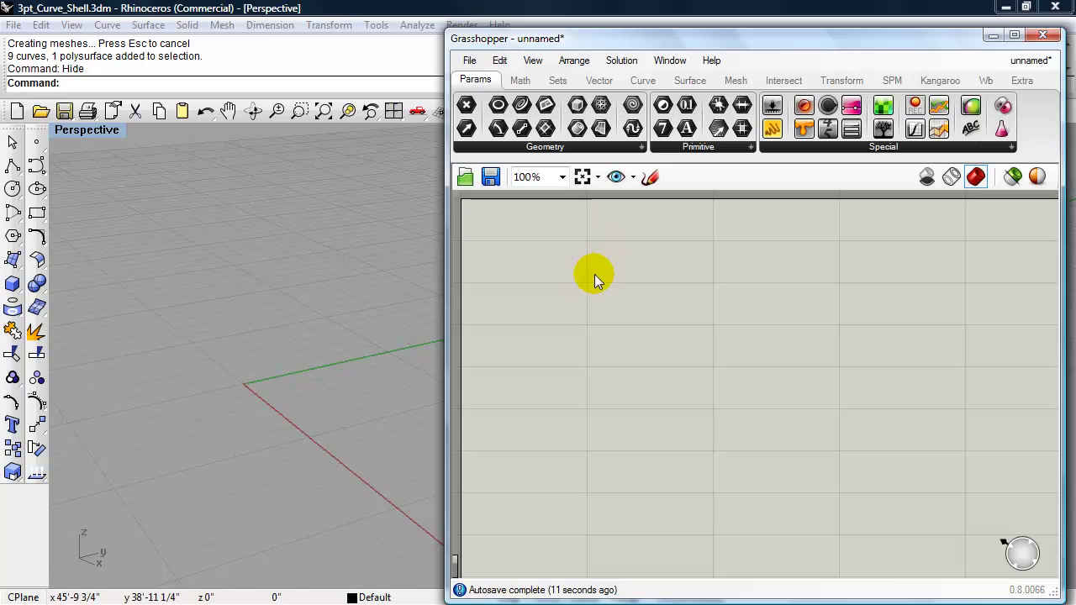
right_click_drag(229, 341, 264, 375)
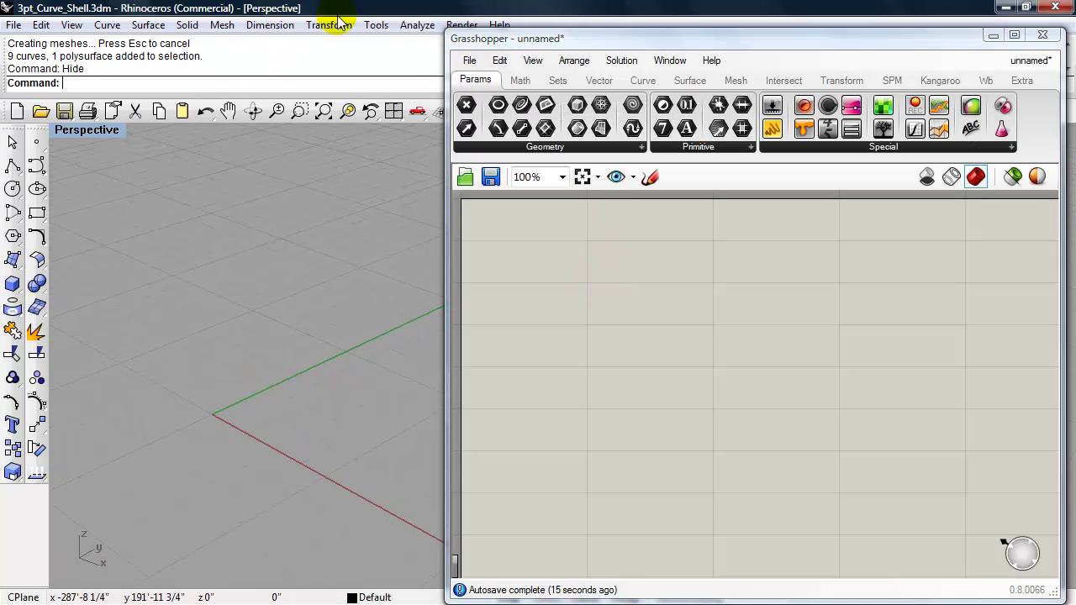
Show the hidden shell geometry again in the Rhino viewport
type("Show")
key("Return")
right_click_drag(231, 202, 300, 179, "shift")
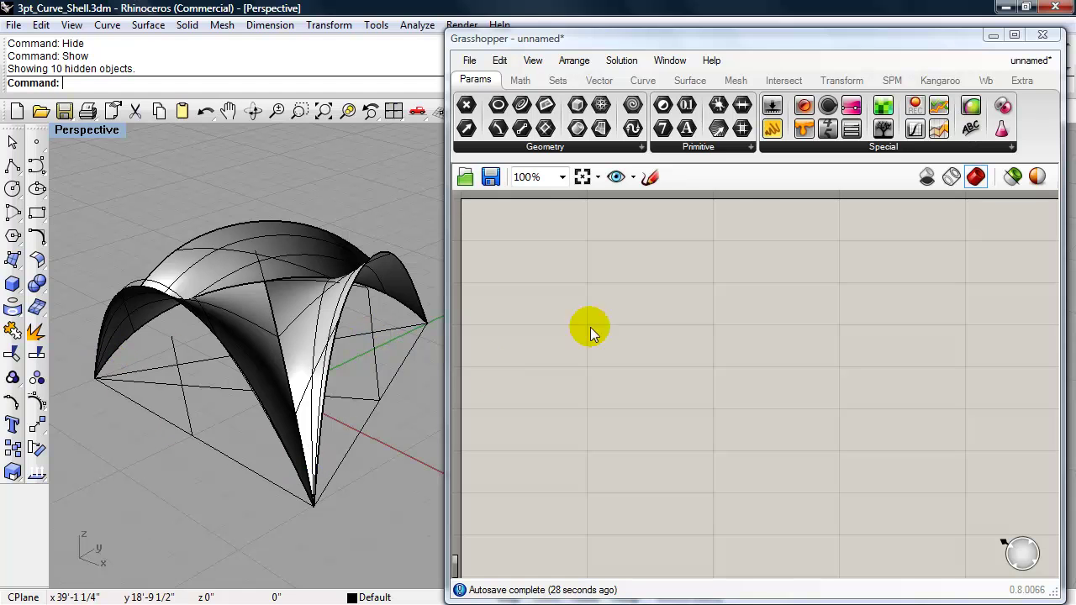
Add a Polygon component to the Grasshopper canvas
double_click(622, 305)
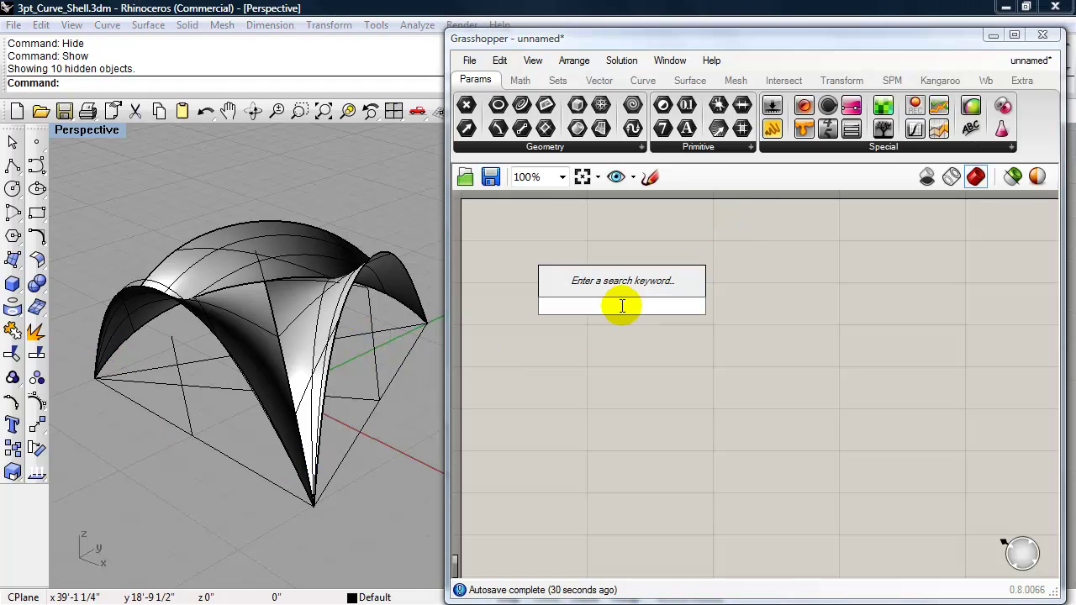
type("poly")
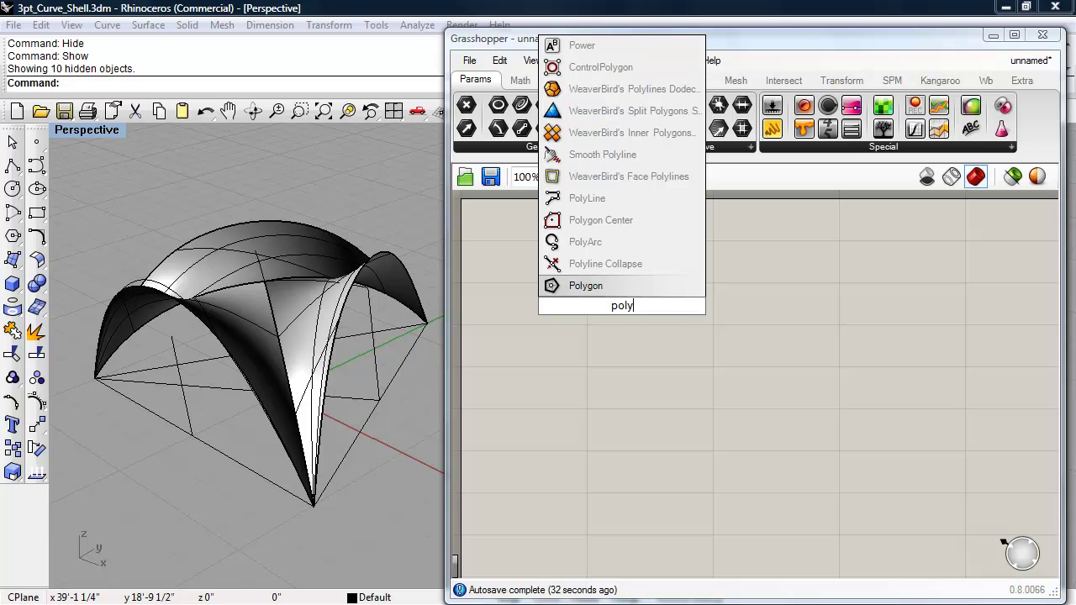
type("gon")
key("Return")
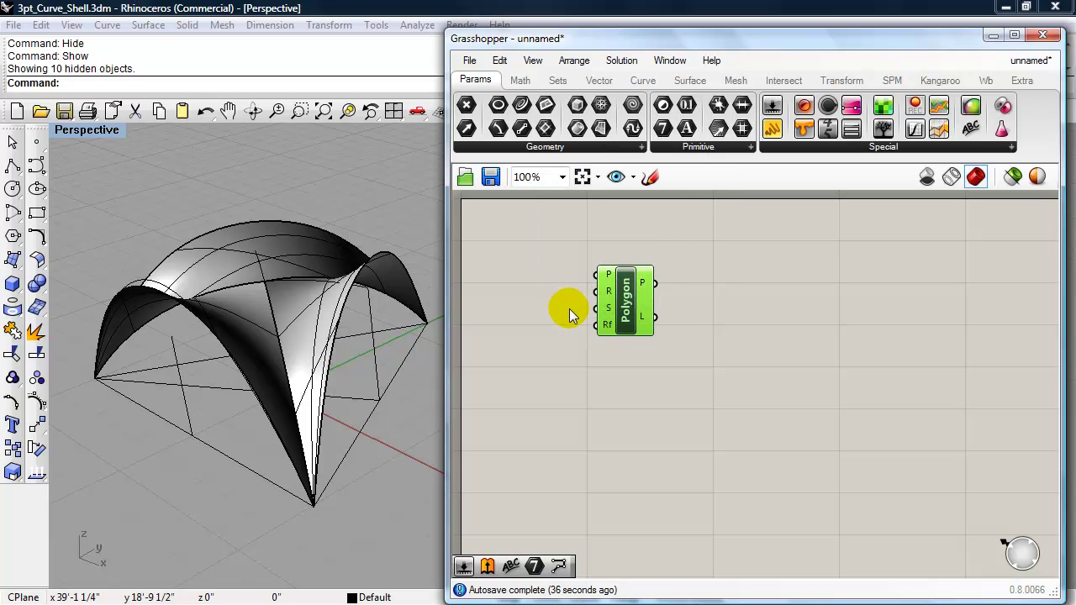
Add a number slider and arrange it beside the Polygon component's inputs
scroll(568, 309, "up", 1)
right_click_drag(569, 309, 612, 312)
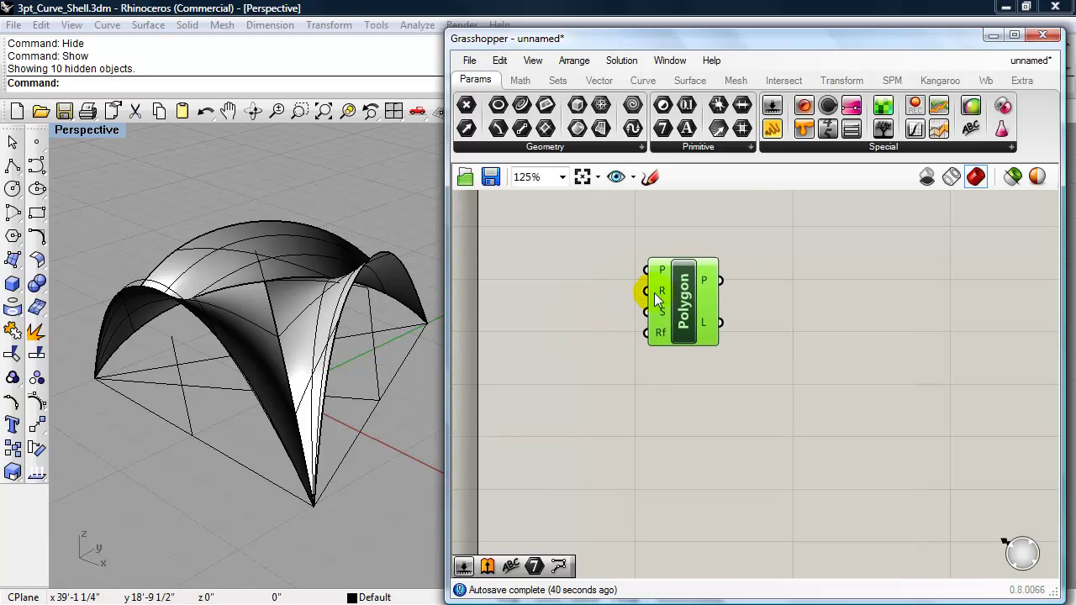
double_click(576, 370)
type("number")
left_click(593, 307)
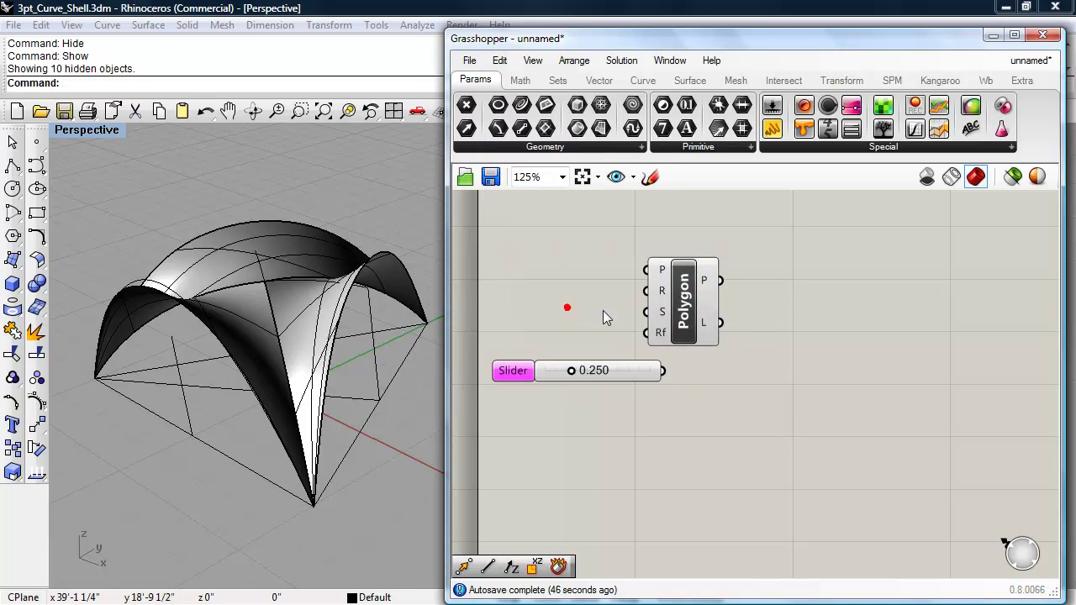
left_click_drag(662, 306, 687, 303)
left_click_drag(557, 367, 548, 325)
Change the number slider's type to Integers
right_click(512, 324)
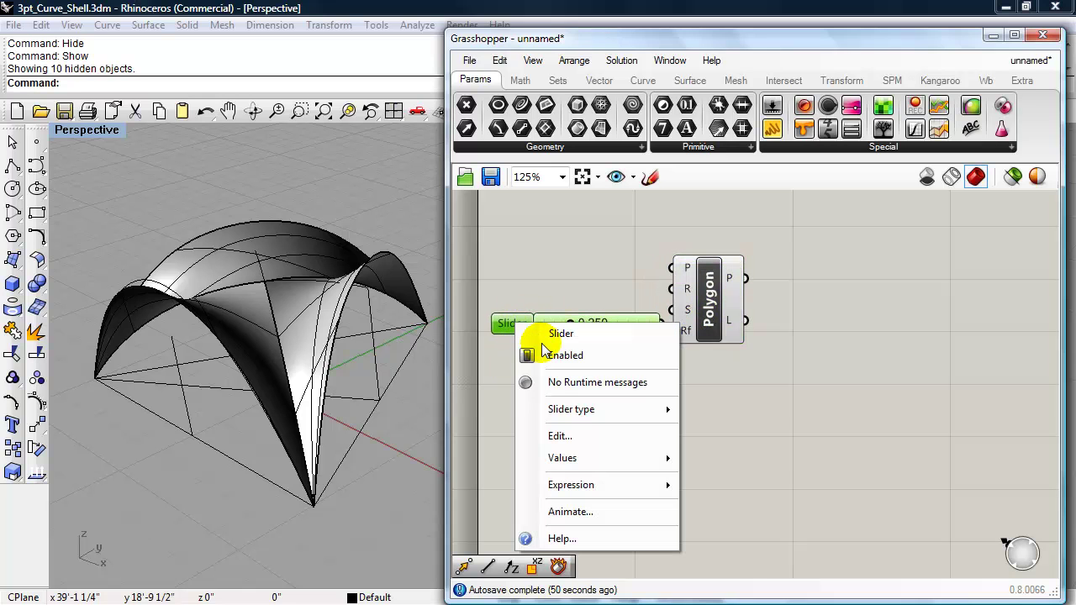
mouse_move(572, 410)
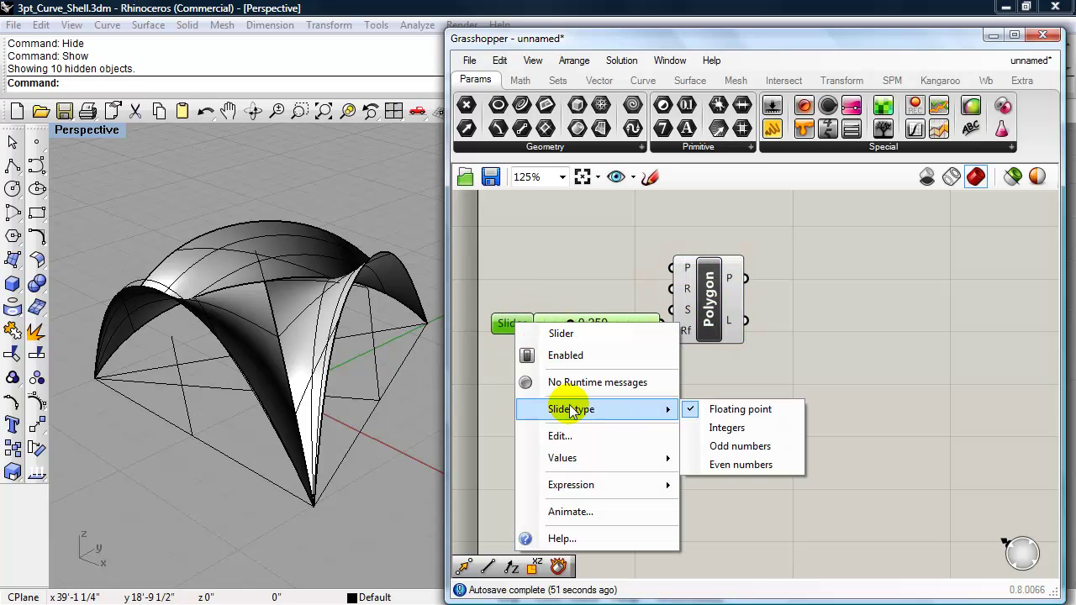
left_click(728, 428)
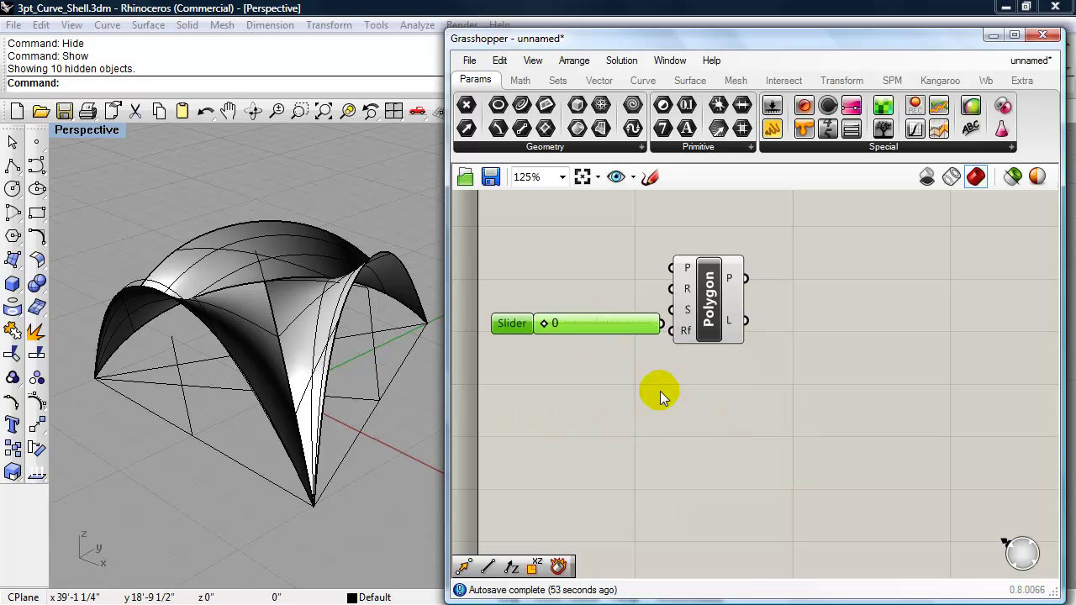
Rename the slider to Radius and set its numeric range to 120
double_click(511, 324)
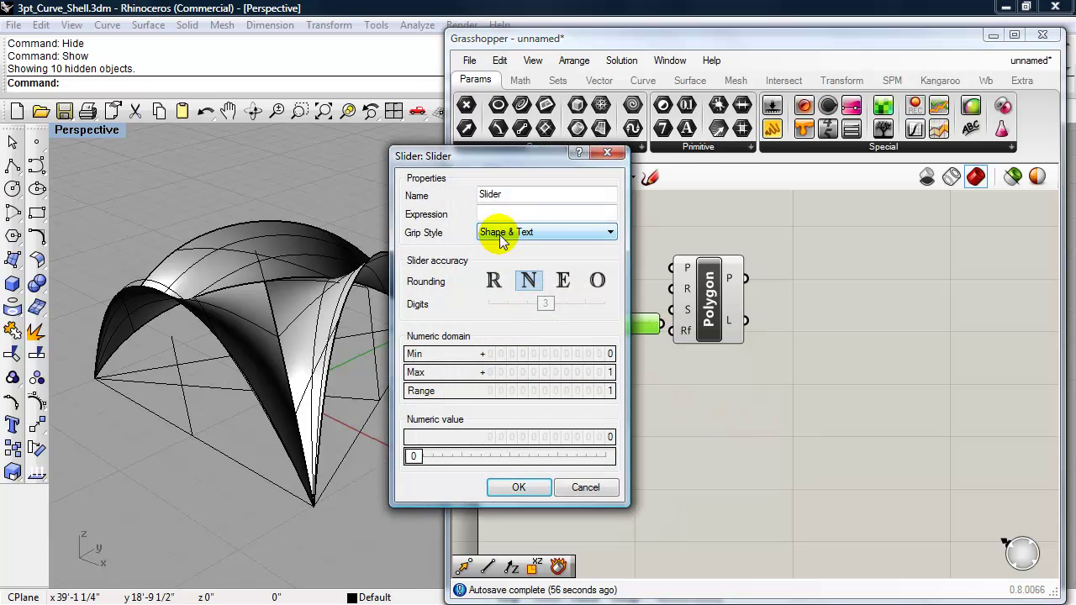
double_click(501, 195)
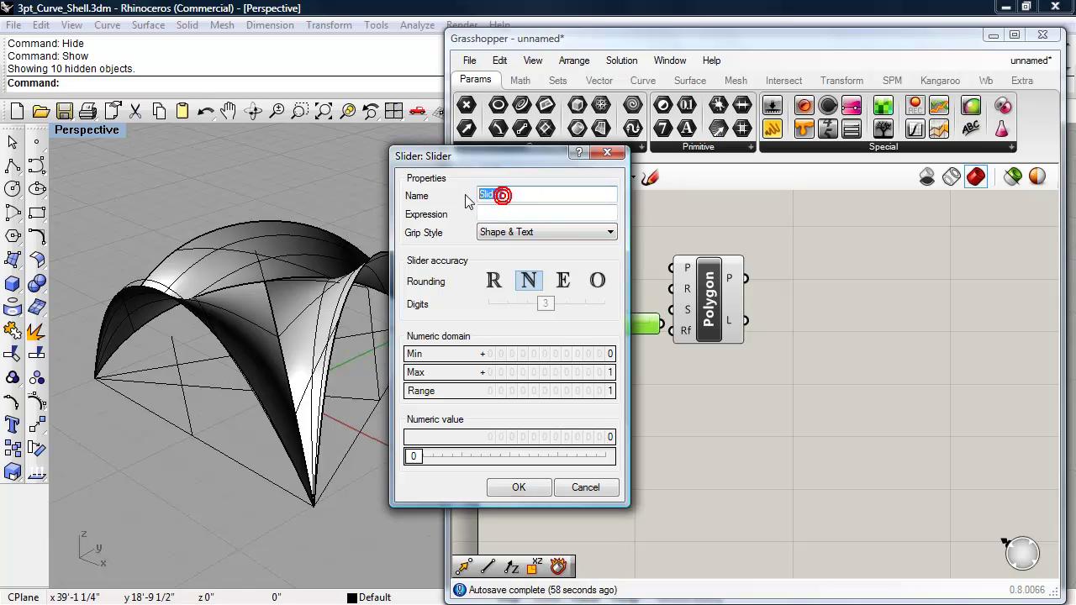
type("Radius")
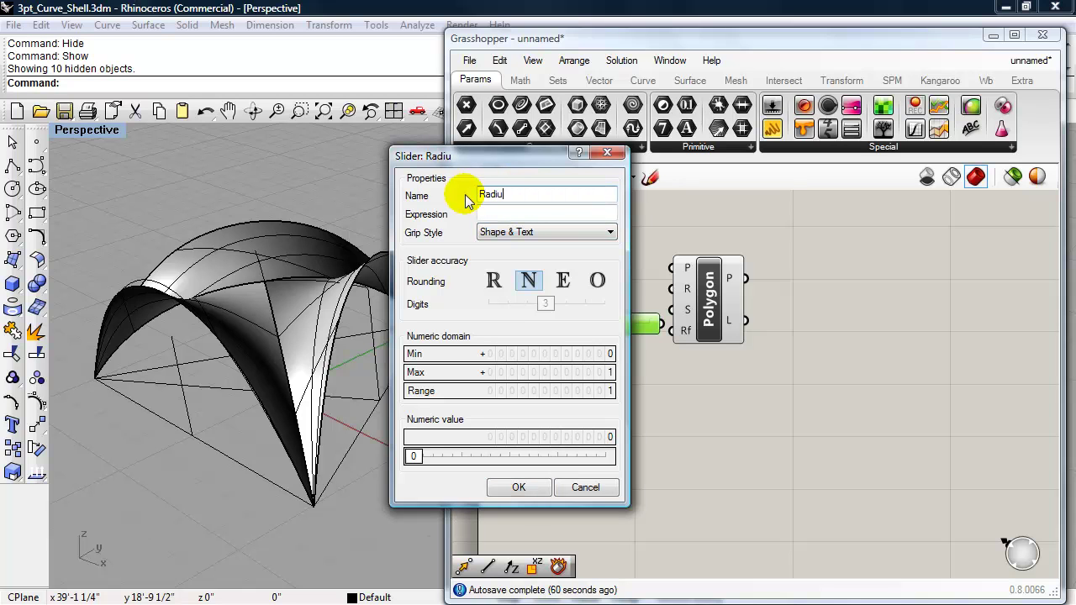
left_click(512, 389)
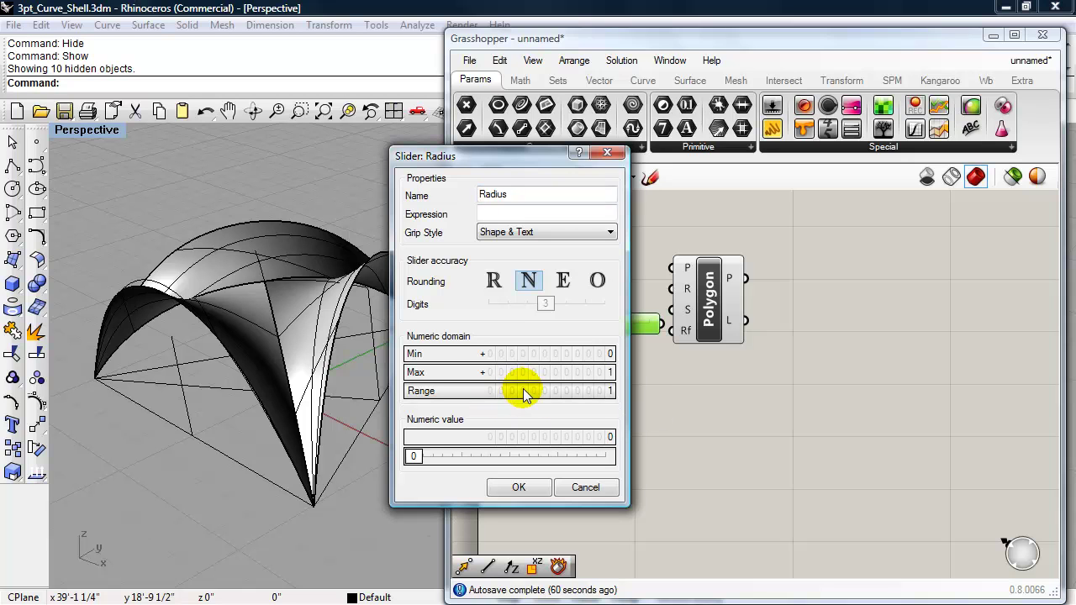
double_click(523, 389)
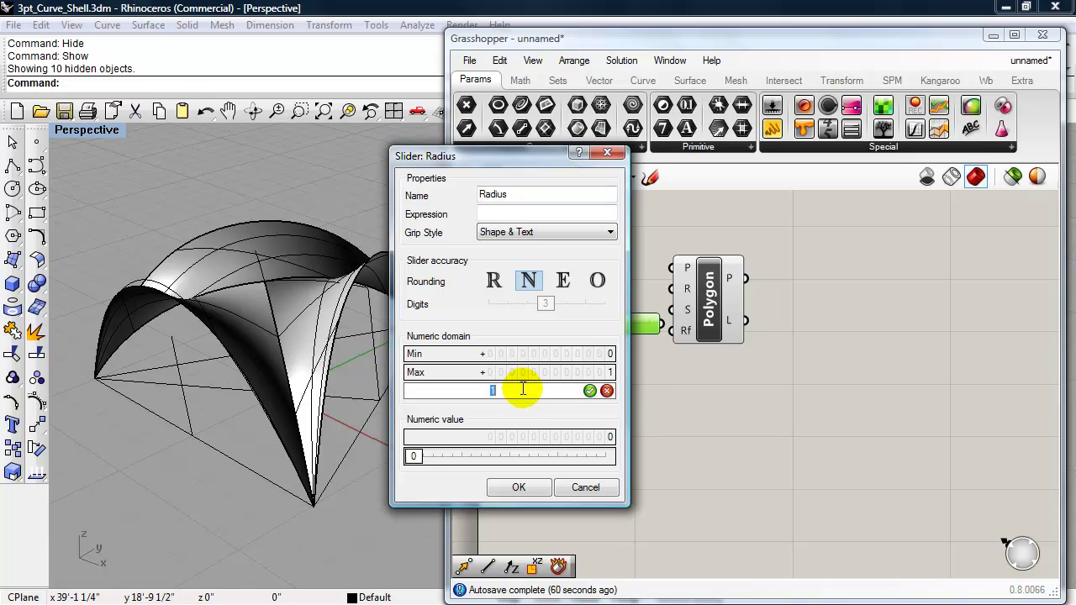
type("120")
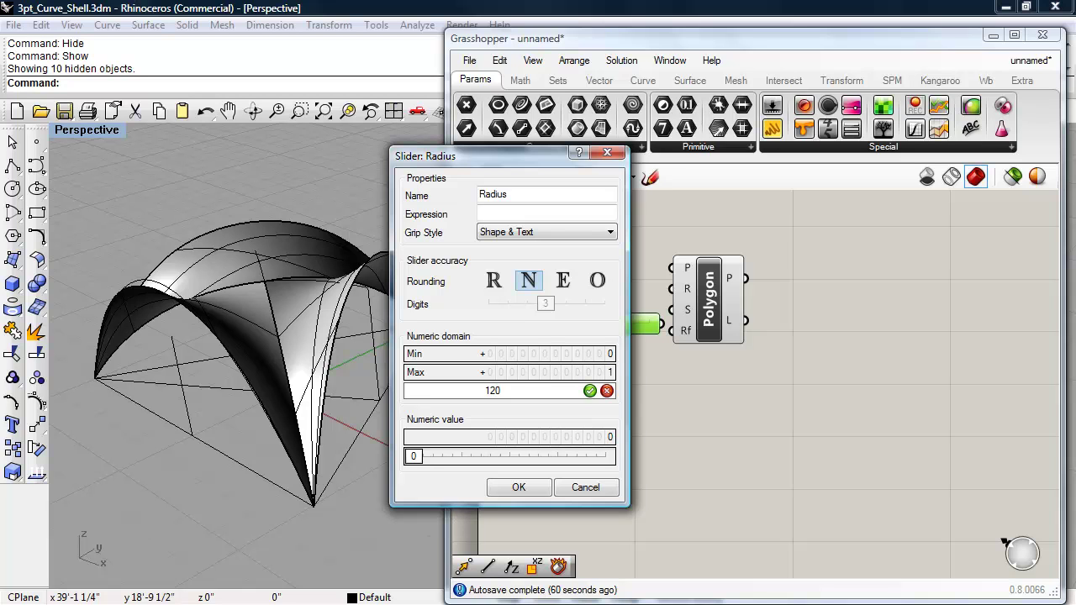
left_click(521, 487)
Connect the Radius slider to the Polygon's R input and space the two components apart
left_click_drag(617, 323, 671, 288)
left_click_drag(727, 315, 775, 311)
left_click_drag(607, 290, 617, 285)
Set the Radius slider to 60 and shift the Grasshopper window to expose more of the Rhino viewport
double_click(617, 285)
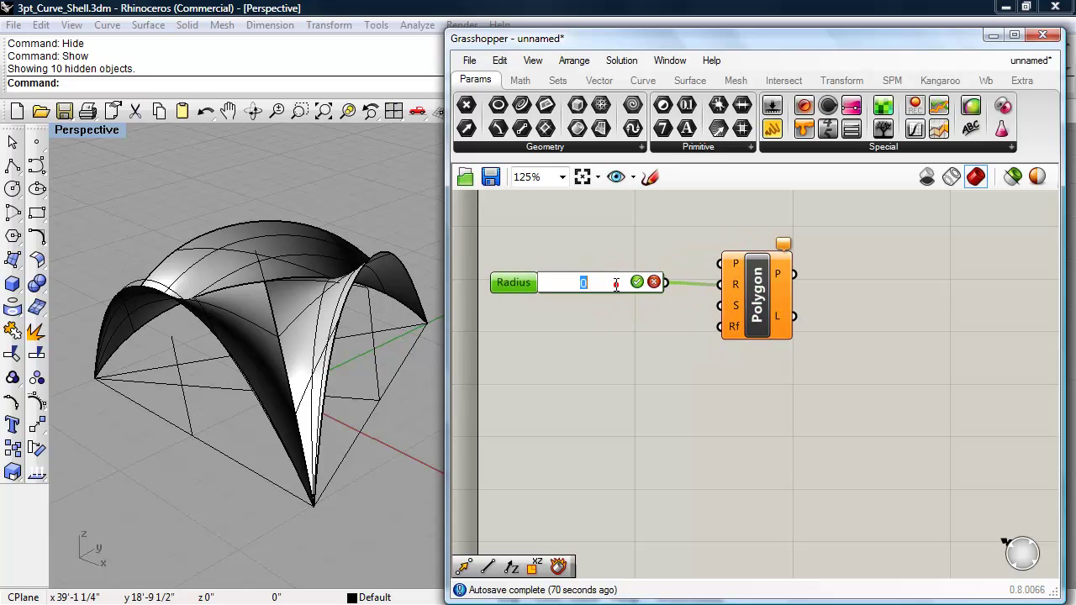
type("60")
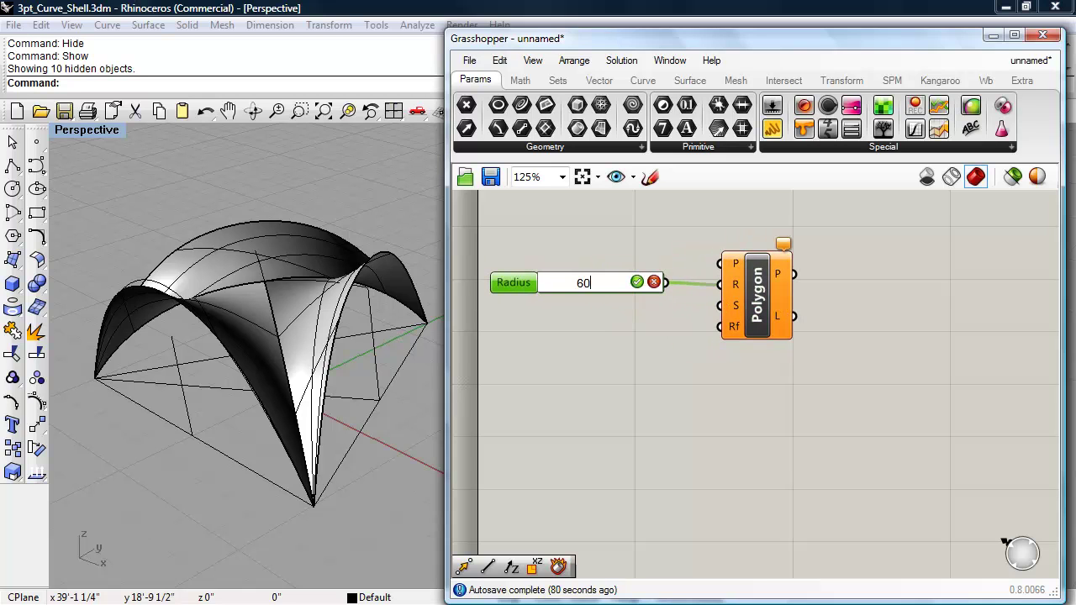
left_click(637, 282)
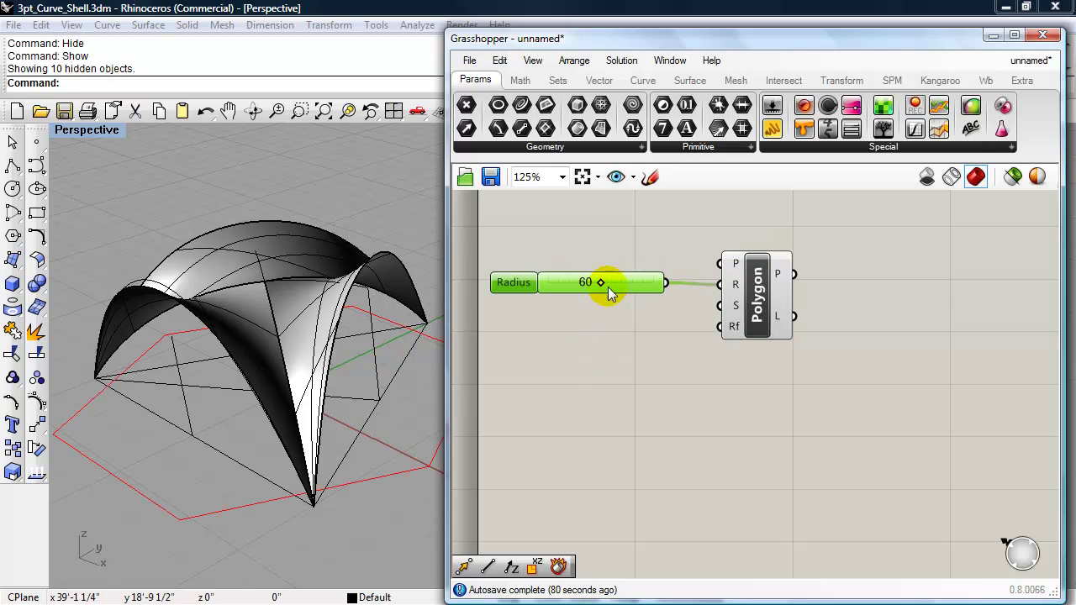
left_click_drag(623, 282, 623, 287)
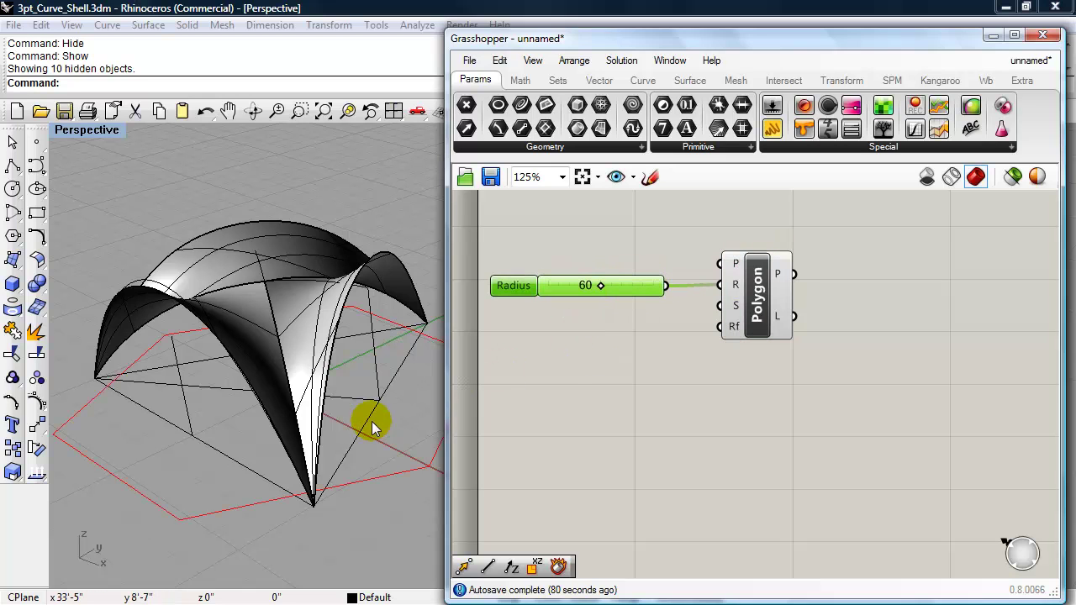
left_click_drag(632, 39, 667, 35)
Duplicate the Radius slider directly below the original and rename the copy "# of Sides"
left_click(660, 277)
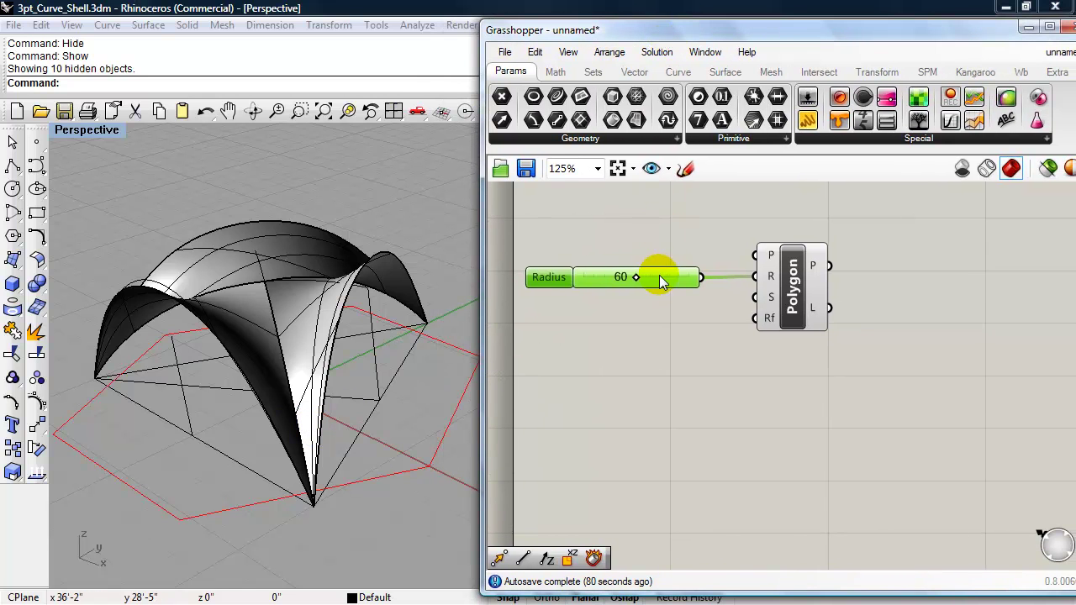
left_click_drag(668, 276, 654, 307, "alt")
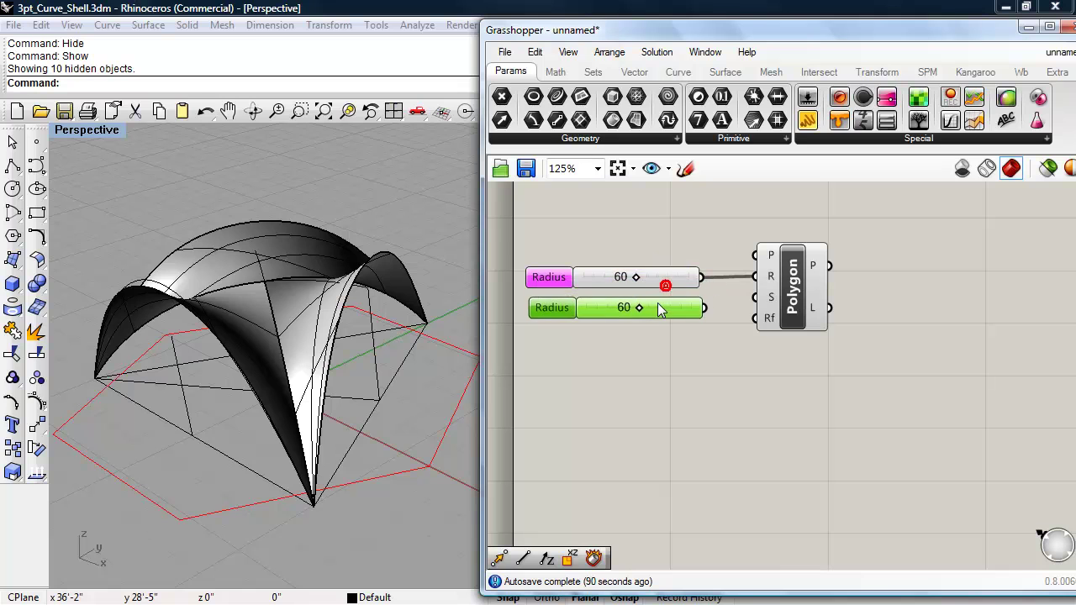
right_click(543, 310)
left_click_drag(610, 320, 576, 319)
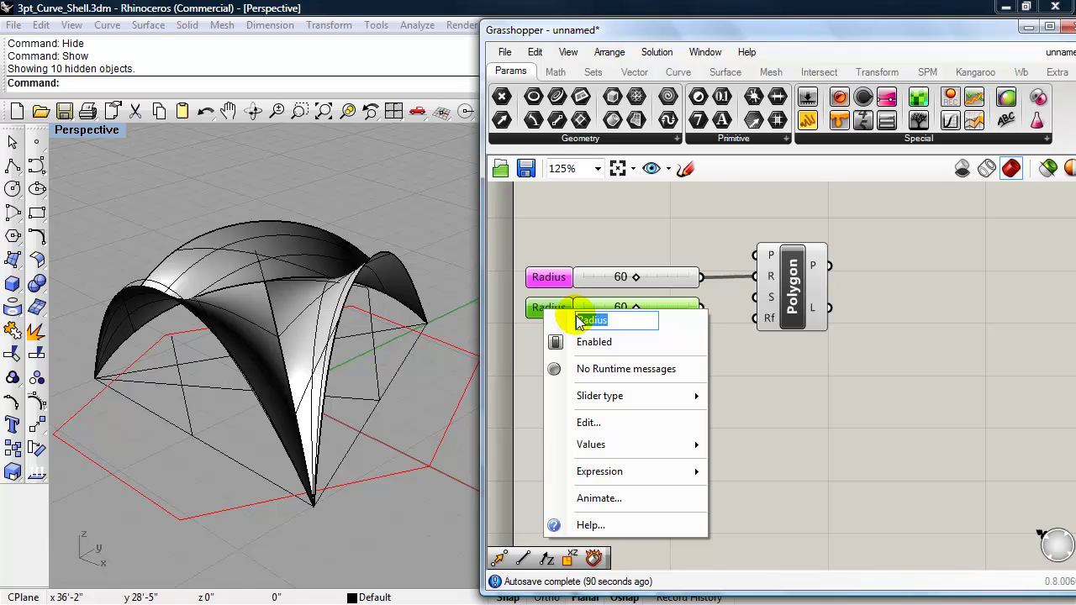
type("# of Si")
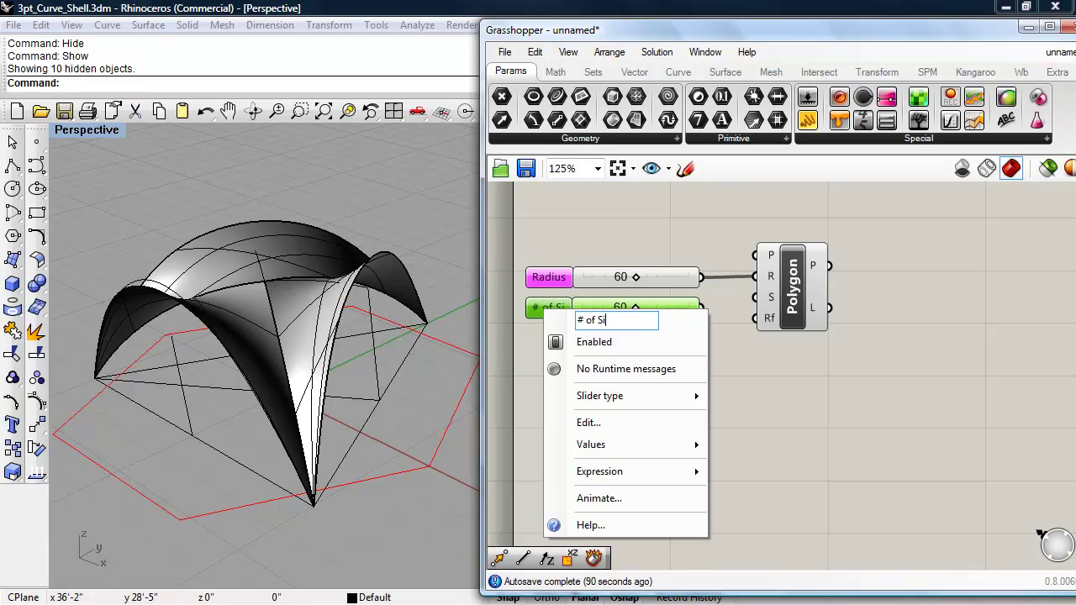
type("des")
left_click(721, 361)
Connect the # of Sides slider to the Polygon's S input and set the slider to 3
left_click_drag(717, 307, 755, 297)
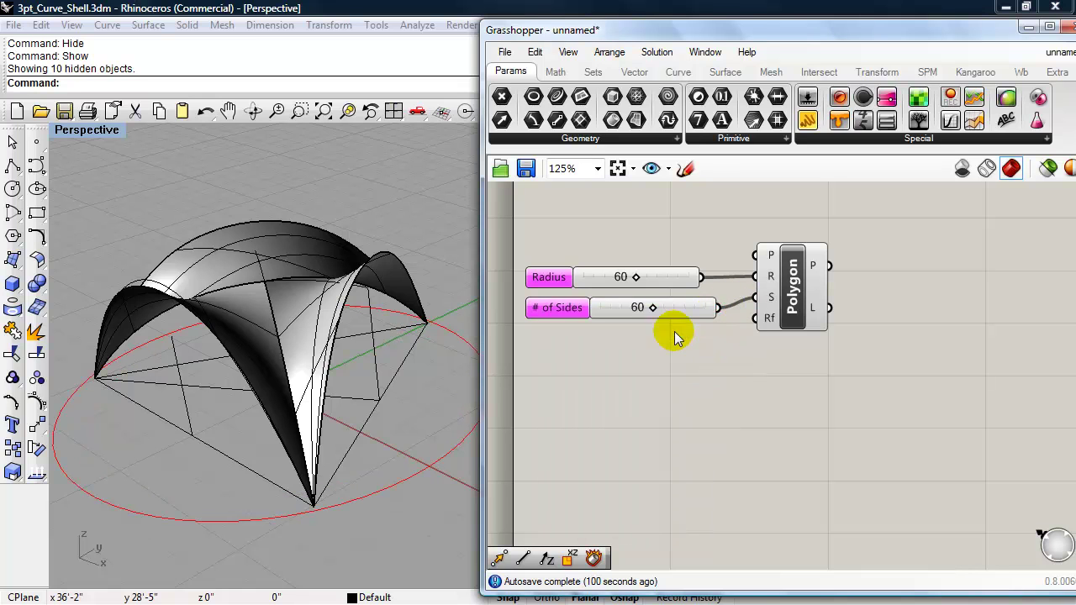
left_click_drag(653, 306, 604, 308)
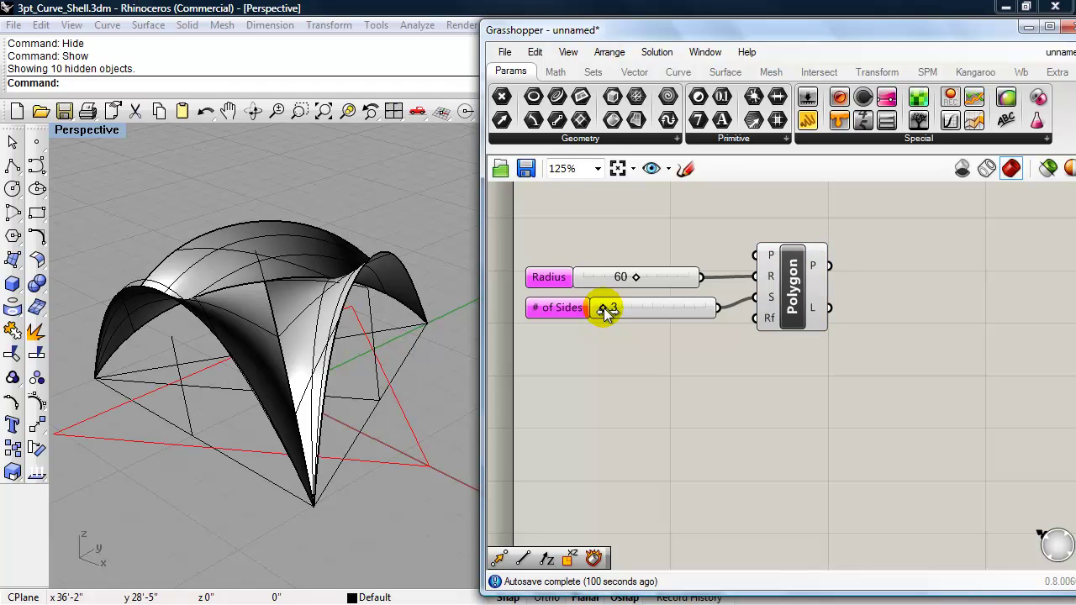
right_click_drag(360, 448, 349, 459)
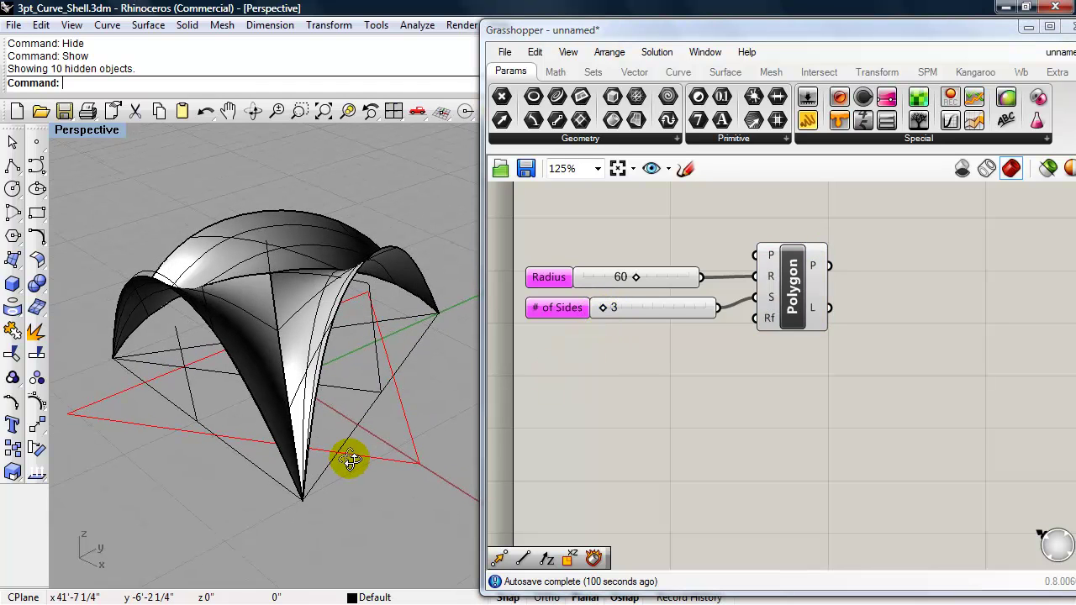
Place a scribble label above the sliders and change its text to "Triangle"
mouse_move(1007, 118)
left_mouse_down()
mouse_move(719, 216)
mouse_move(729, 213)
left_mouse_up()
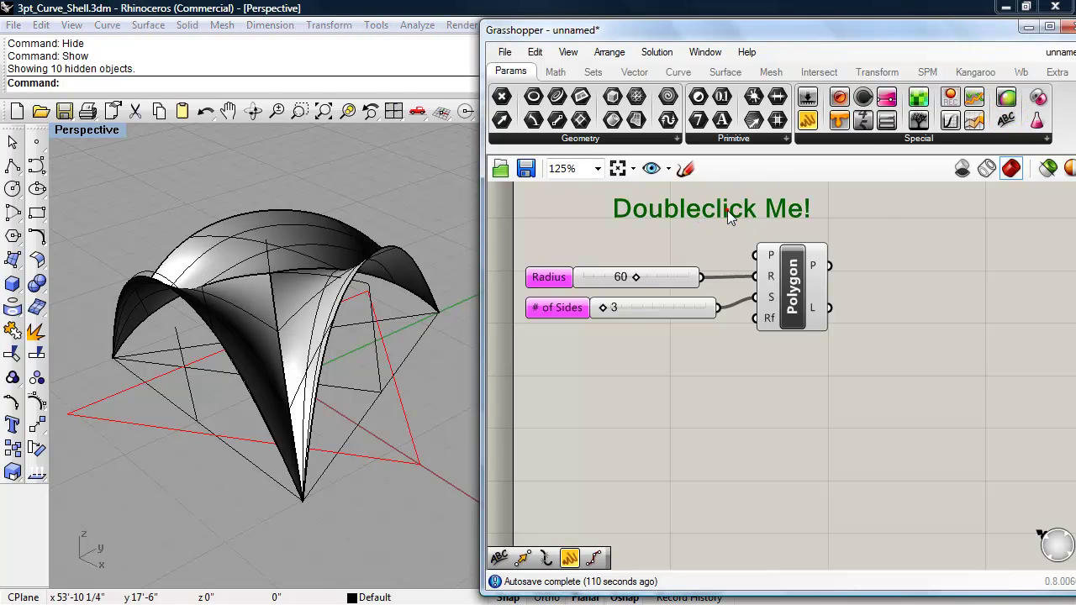
double_click(727, 211)
left_click_drag(730, 132, 622, 140)
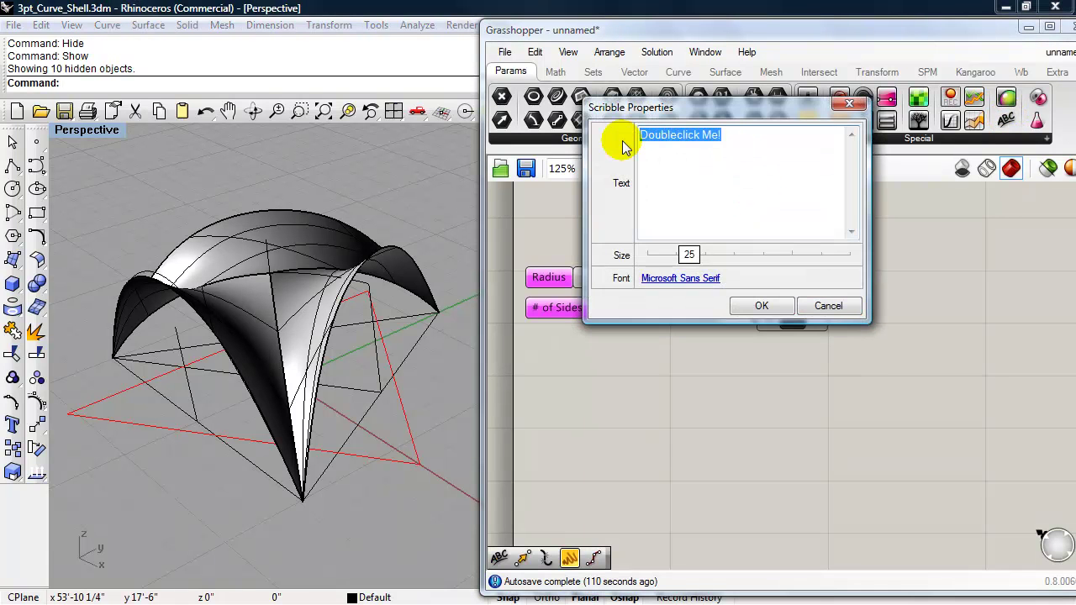
type("Triangle")
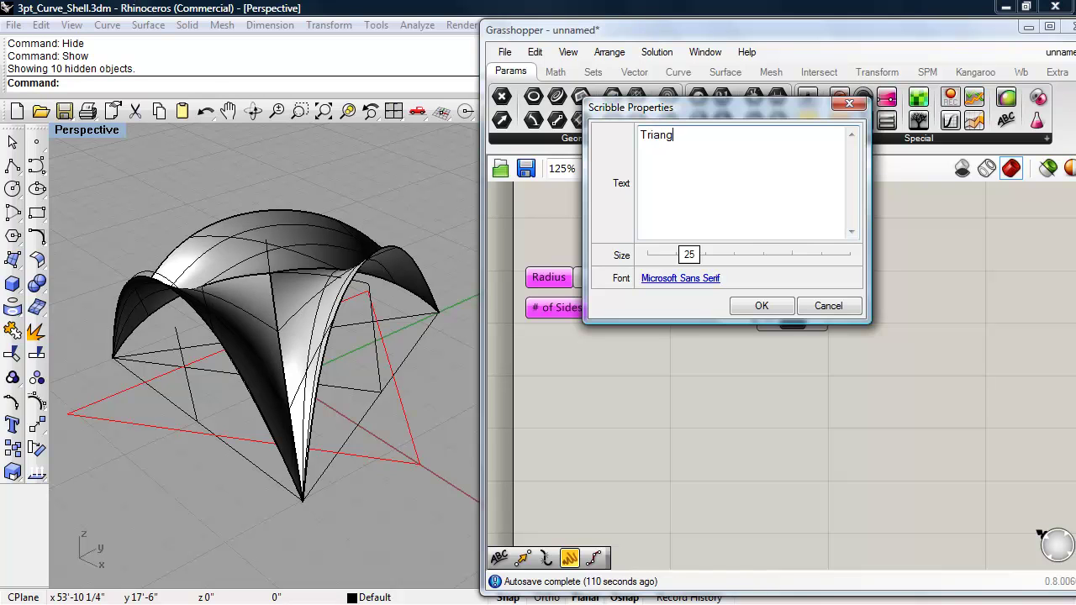
left_click(769, 306)
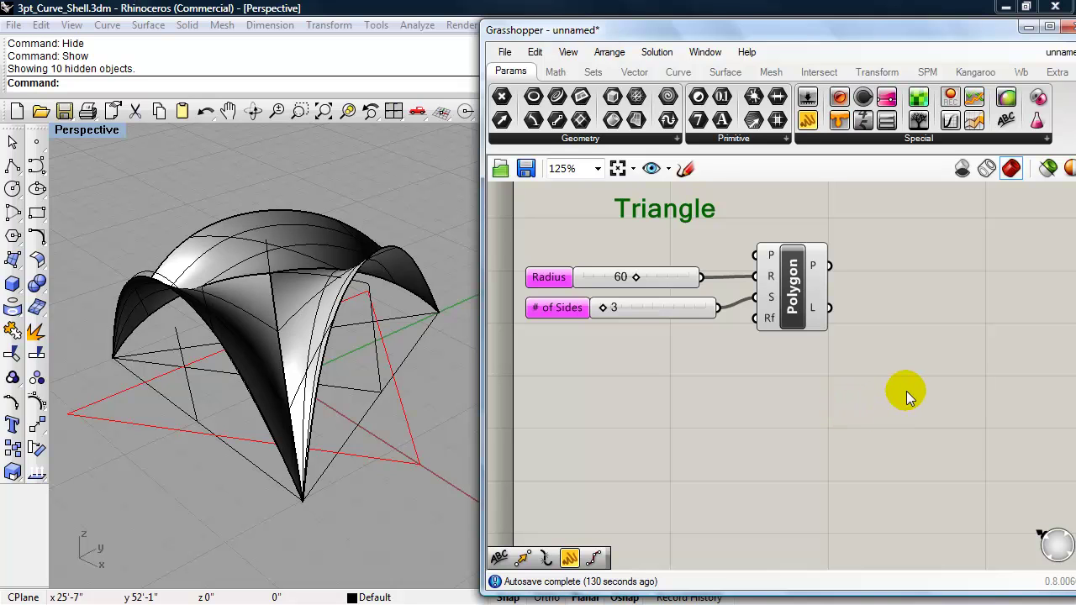
Add a Rotate component beside the Polygon and connect the Polygon's P output to its G input
double_click(958, 352)
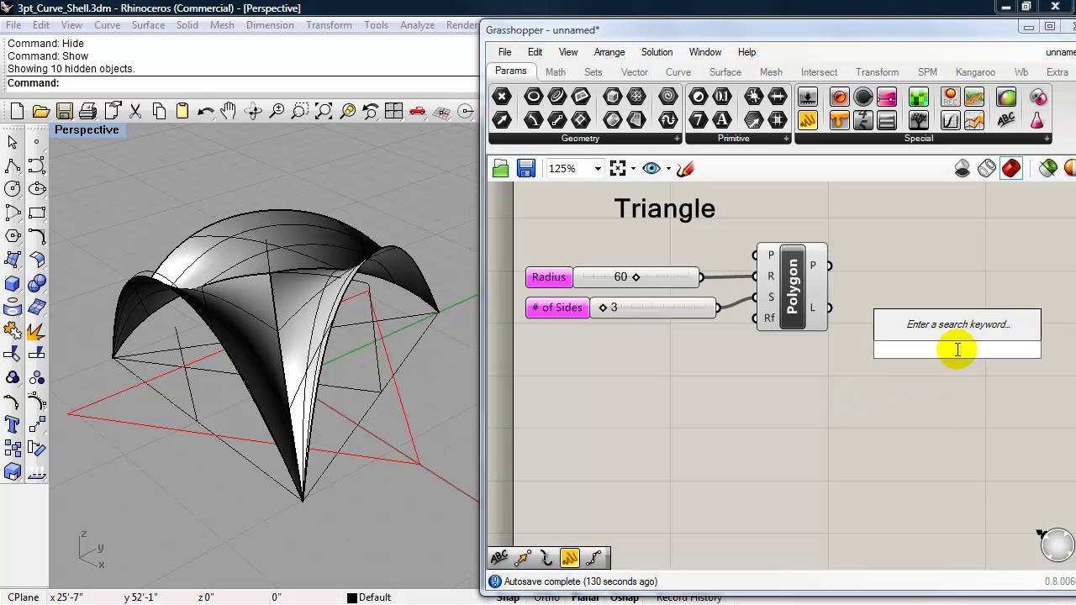
type("rotate")
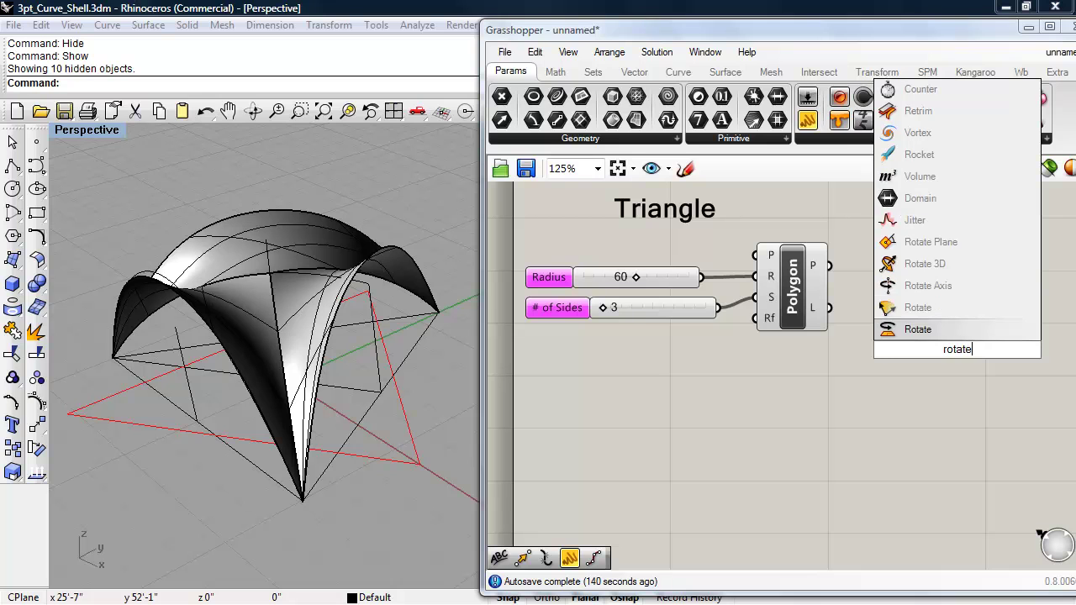
left_click(918, 328)
left_click_drag(946, 345, 943, 282)
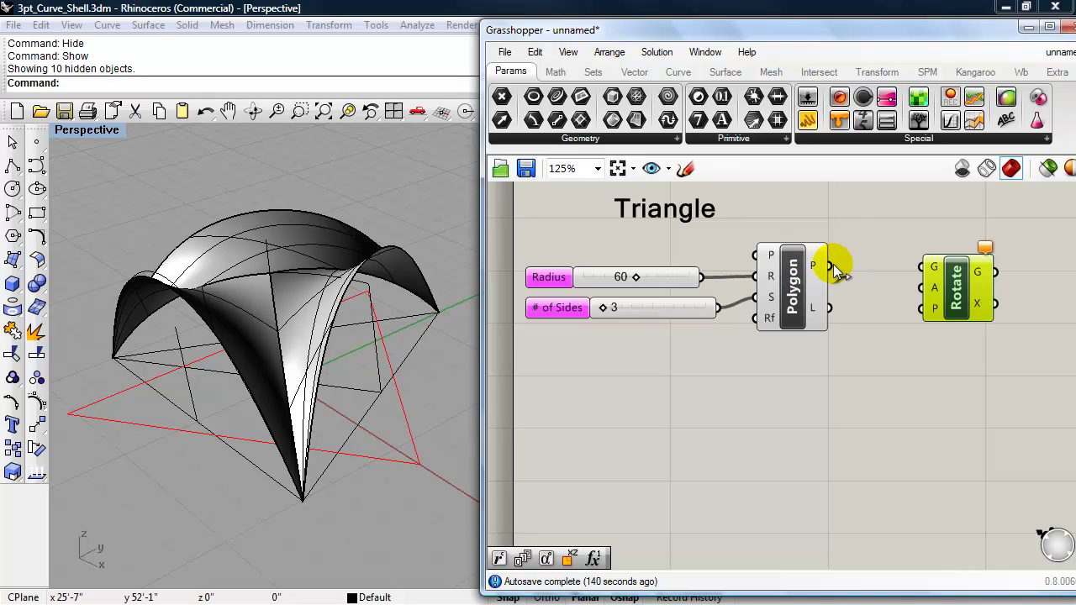
left_click_drag(830, 265, 926, 268)
left_click_drag(956, 303, 964, 301)
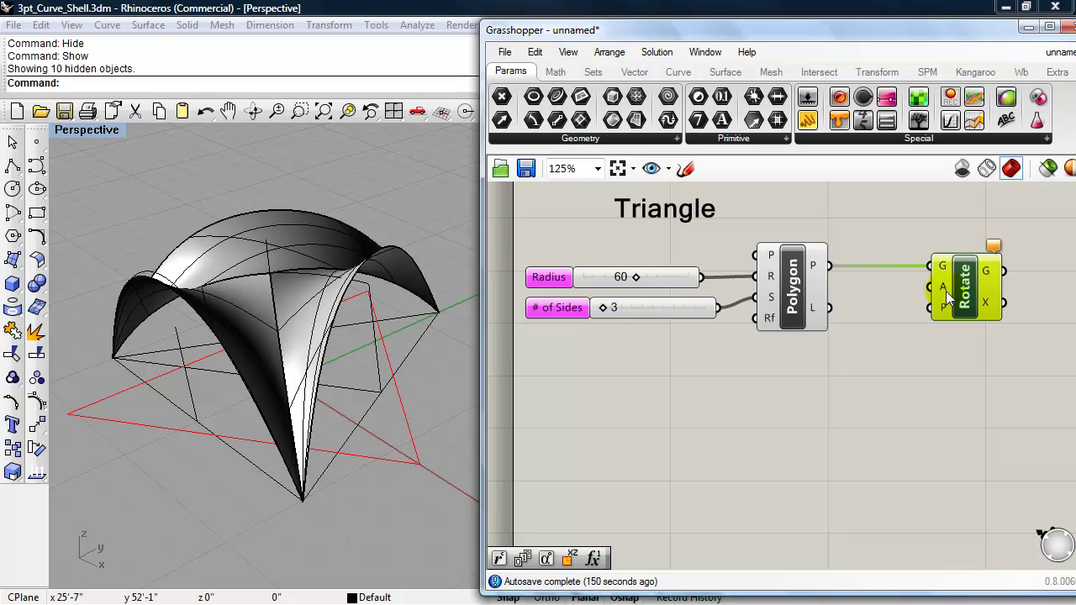
mouse_move(944, 287)
mouse_move(943, 306)
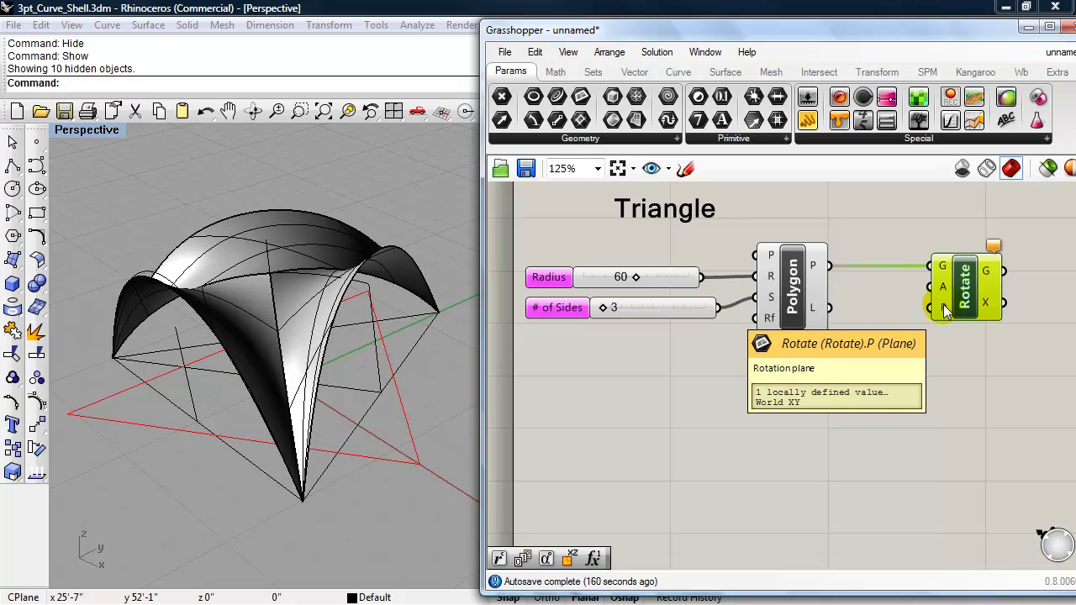
left_click(885, 353)
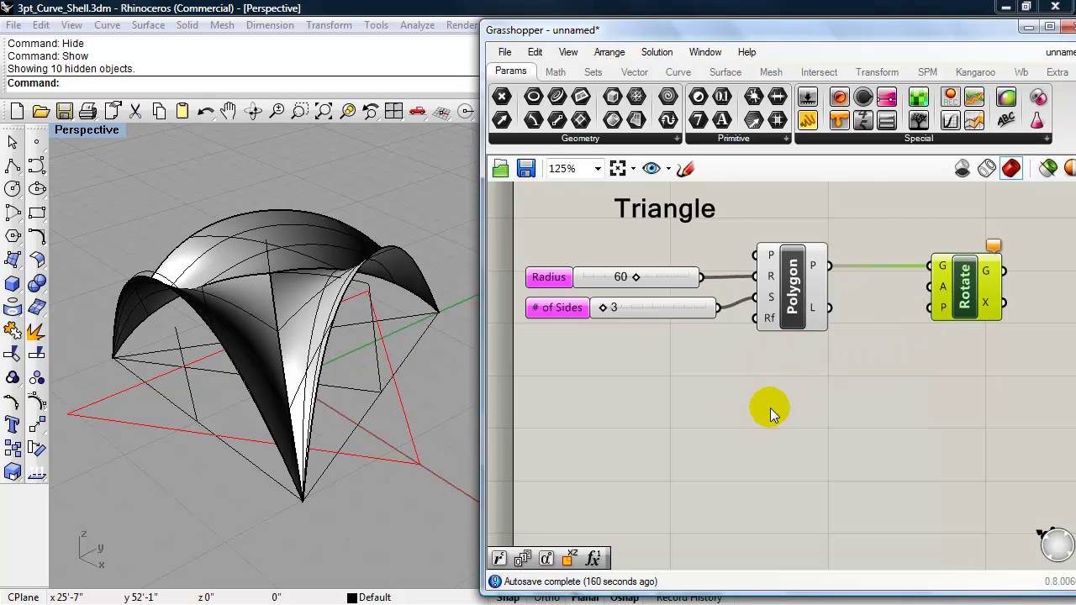
left_click(667, 310)
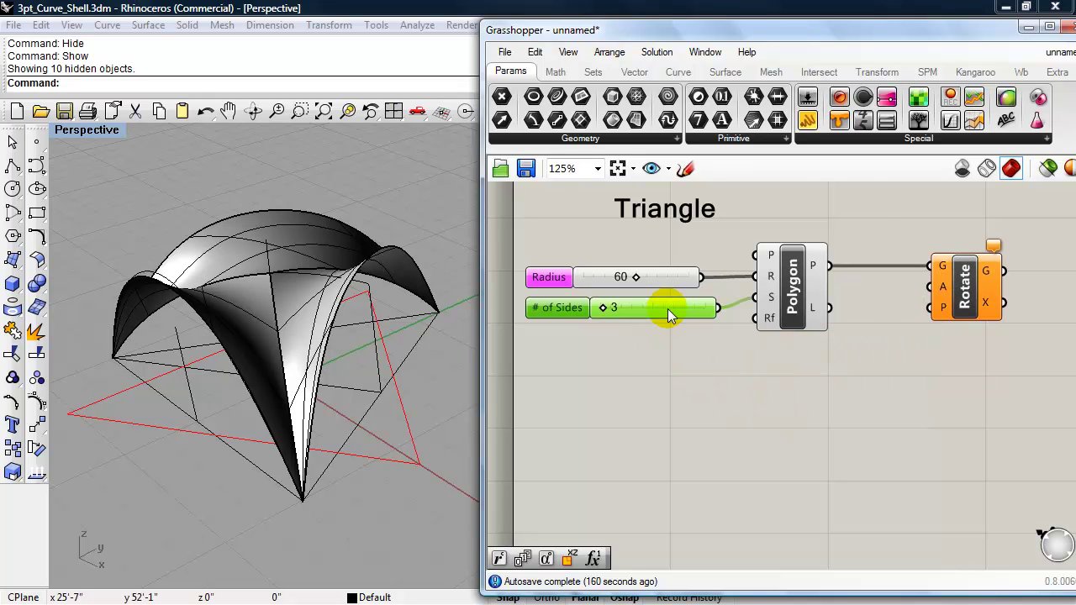
type("v")
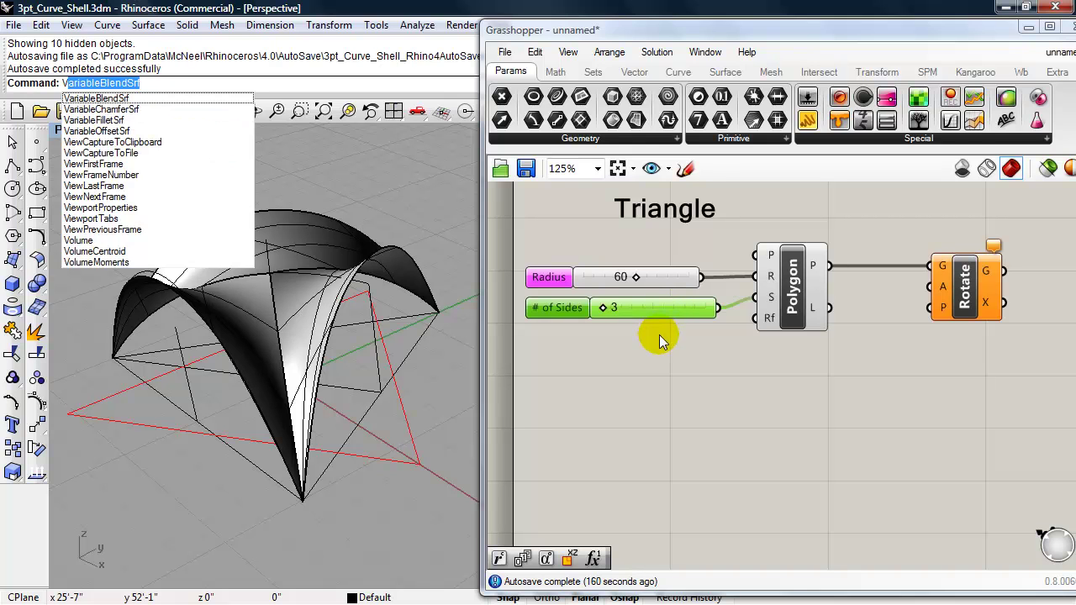
left_click(651, 356)
Duplicate the # of Sides slider below the original and rename the copy "rotation >"
left_click(664, 315)
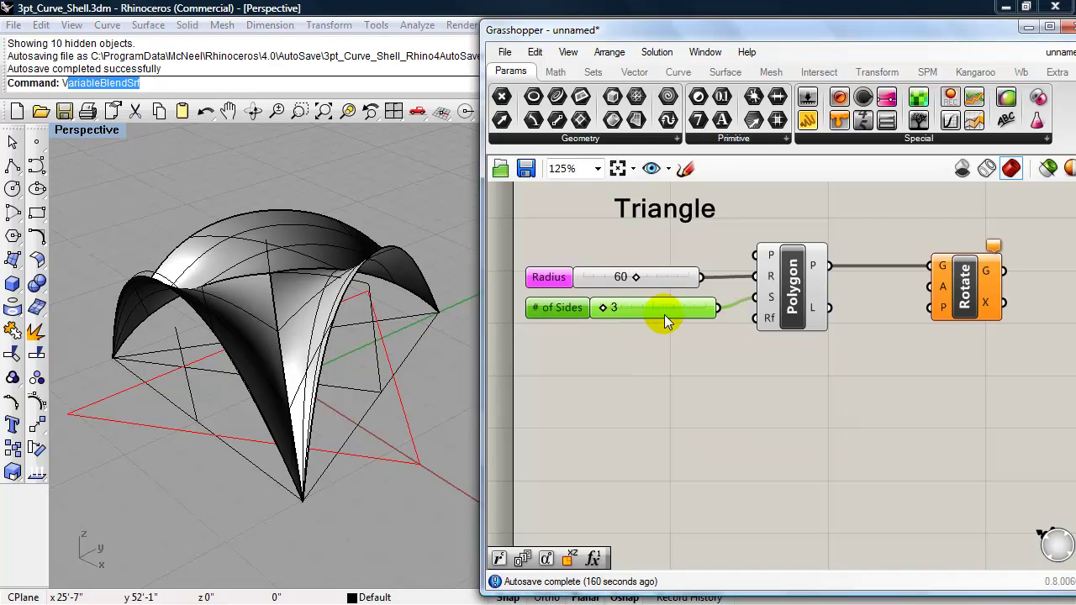
left_click_drag(664, 314, 656, 377, "alt")
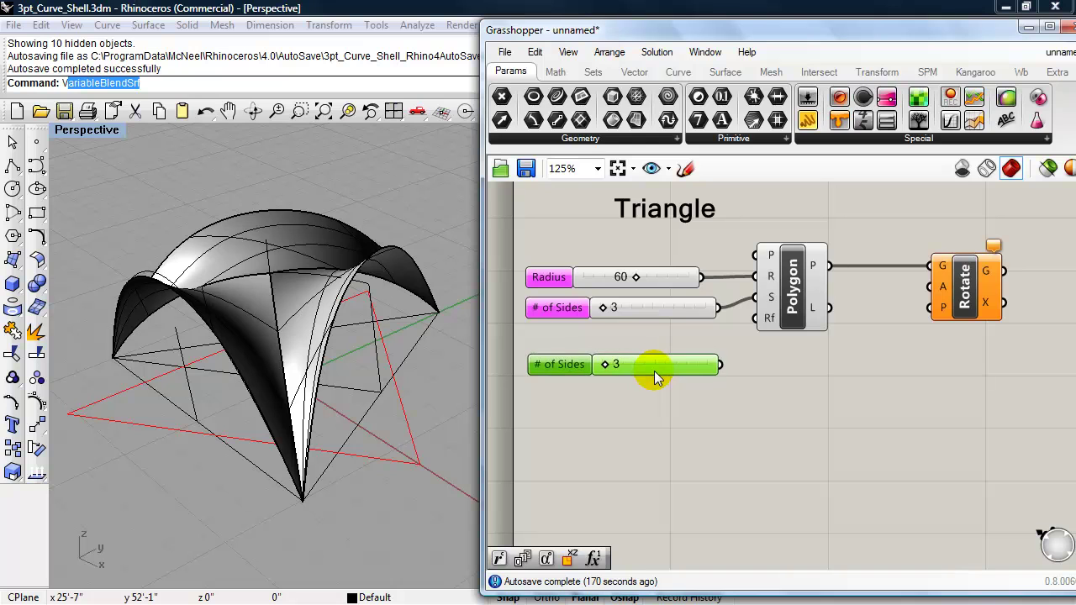
right_click(561, 367)
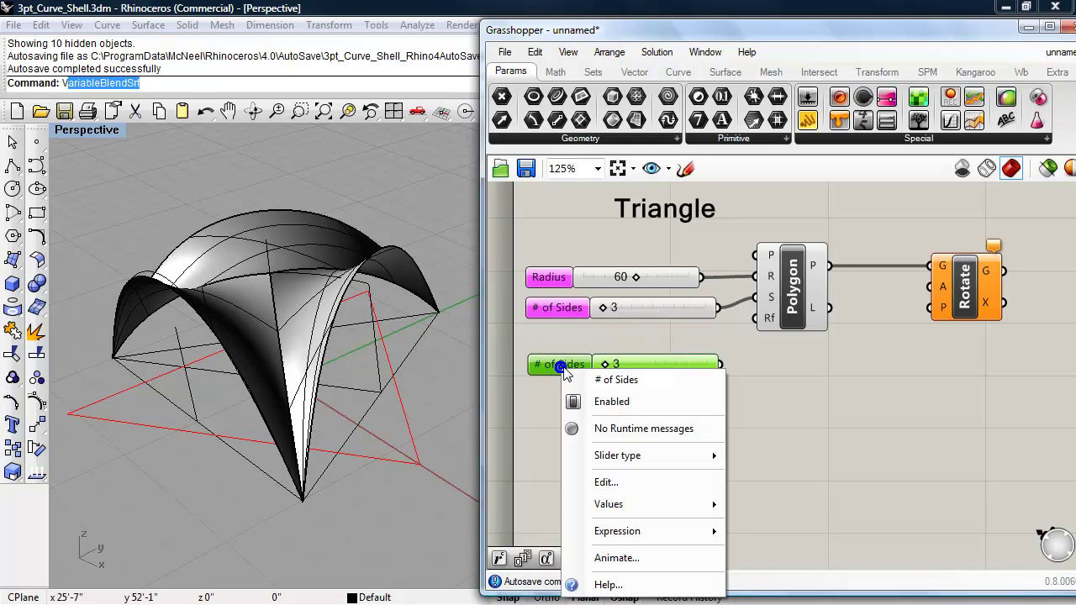
left_click_drag(644, 379, 584, 382)
type("rotation")
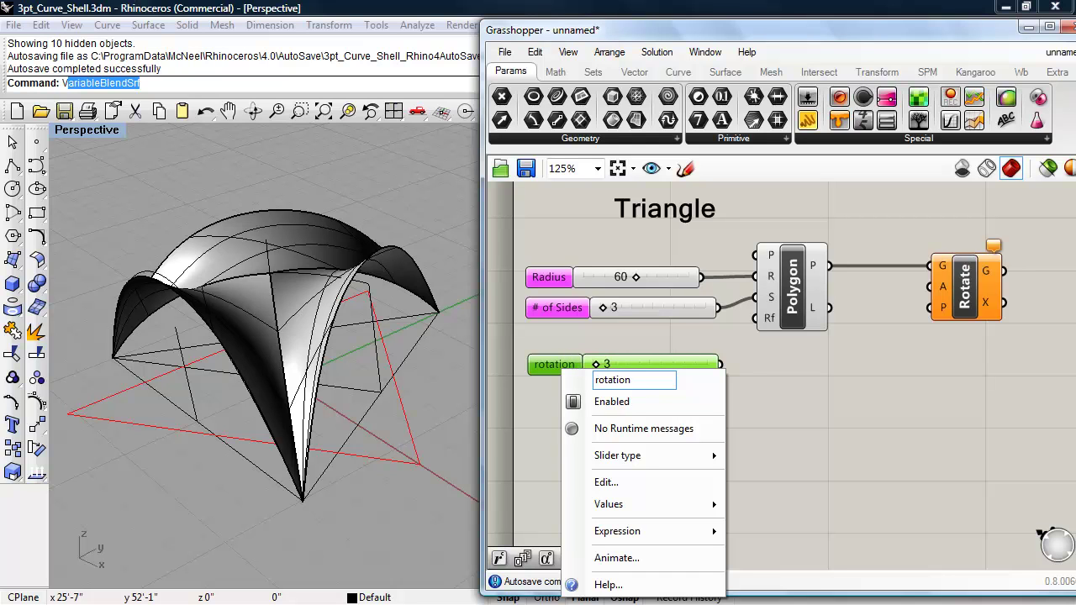
type(" >")
left_click(764, 410)
Set the rotation slider's value to 90
double_click(642, 364)
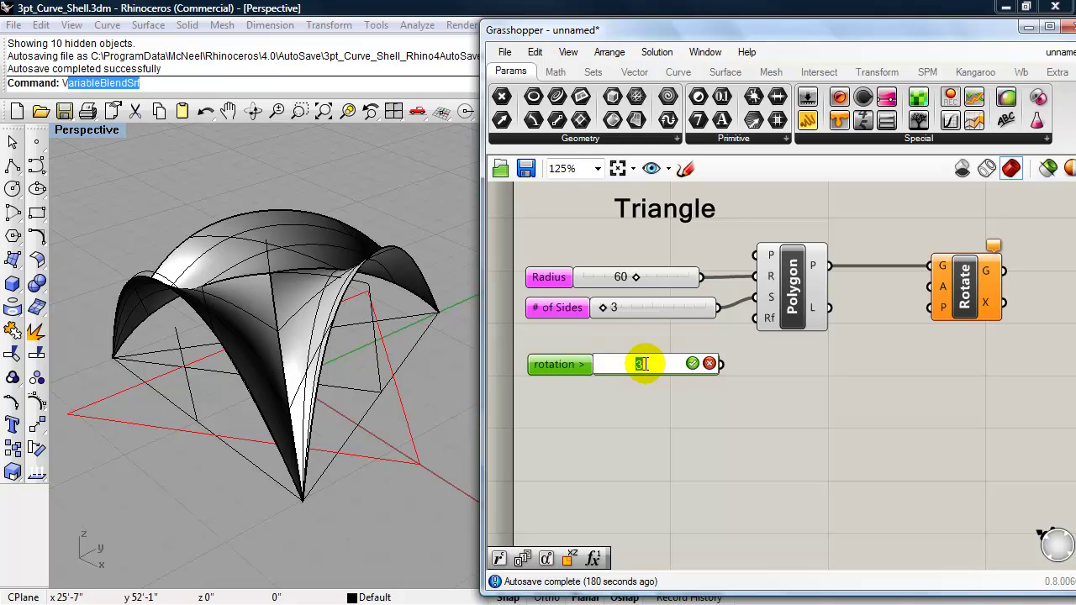
type("90")
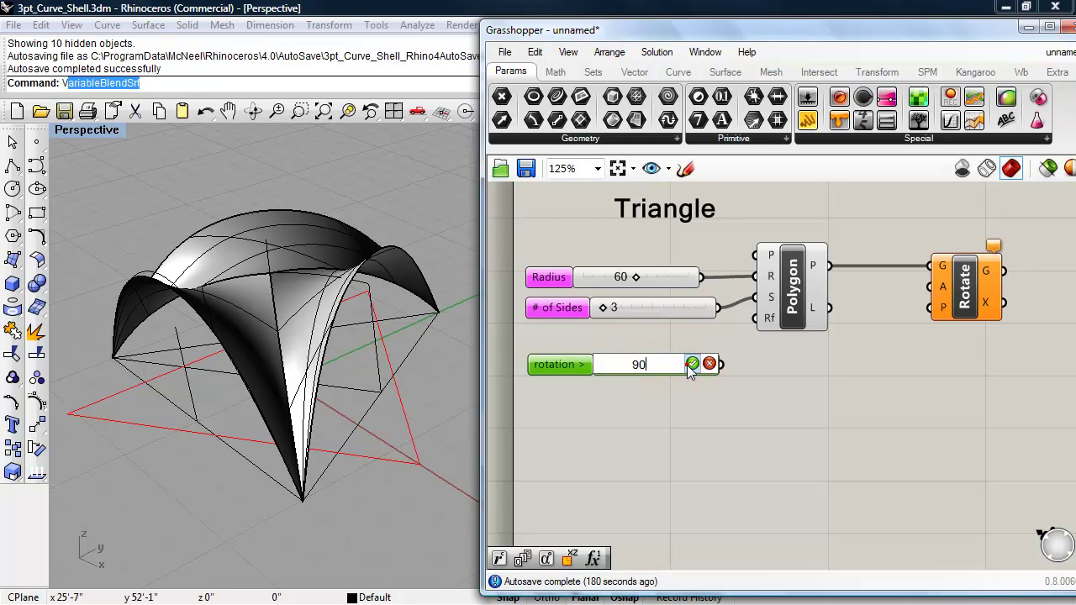
left_click(689, 366)
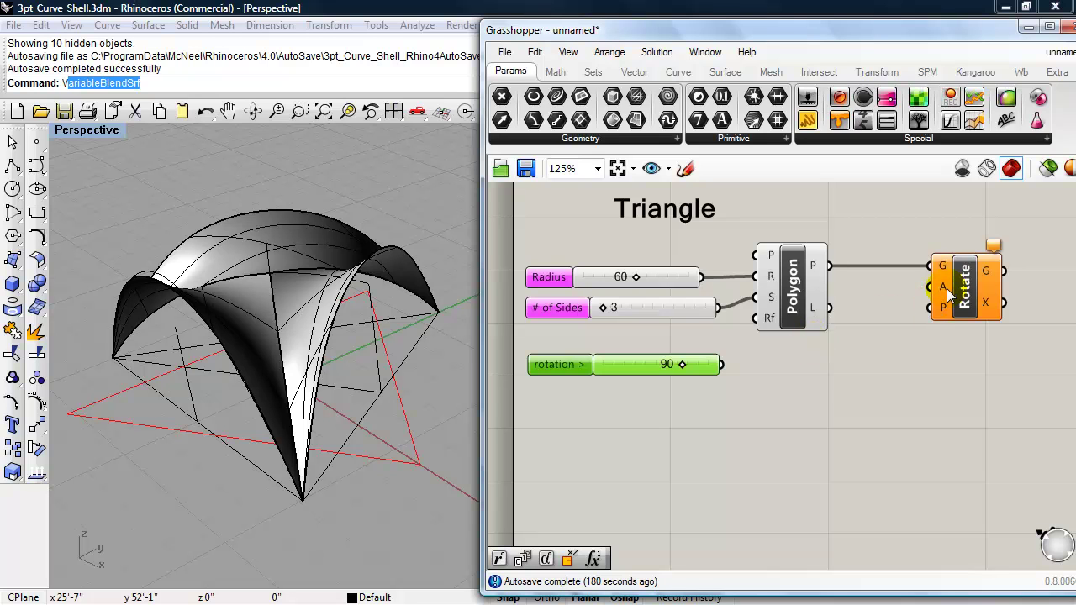
Add a Radians component and wire the rotation slider through it into the Rotate component's A input
mouse_move(946, 288)
double_click(839, 380)
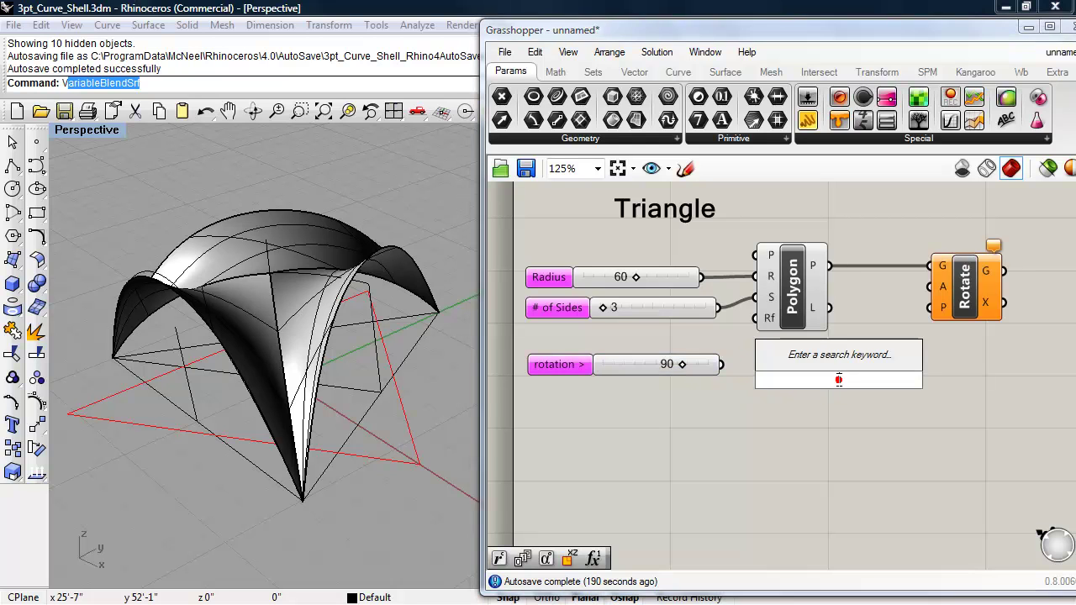
type("radia")
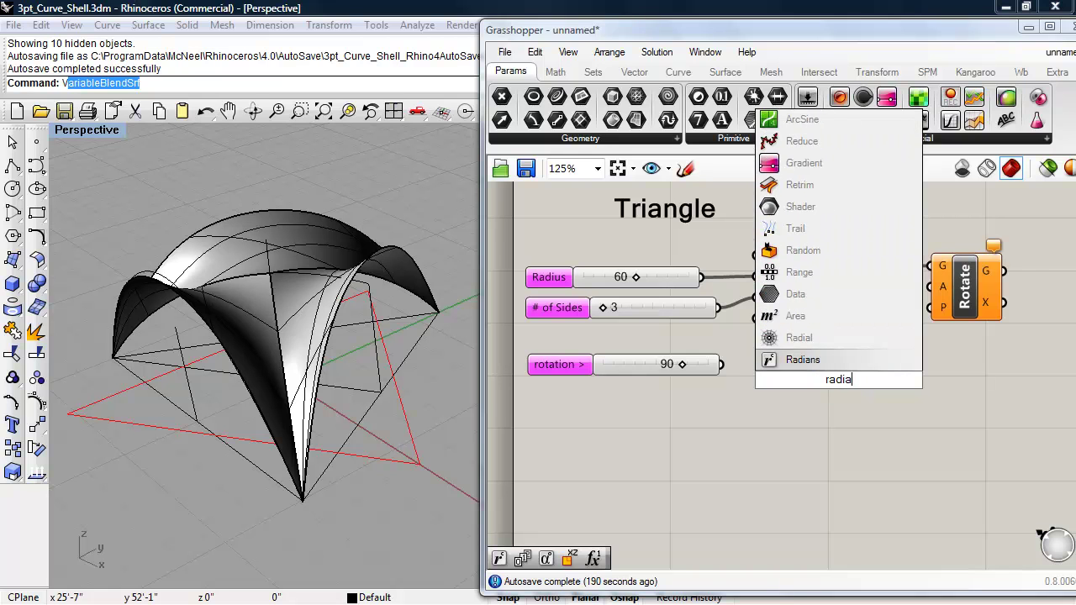
left_click(822, 367)
left_click_drag(819, 370, 753, 366)
left_click_drag(824, 365, 895, 315)
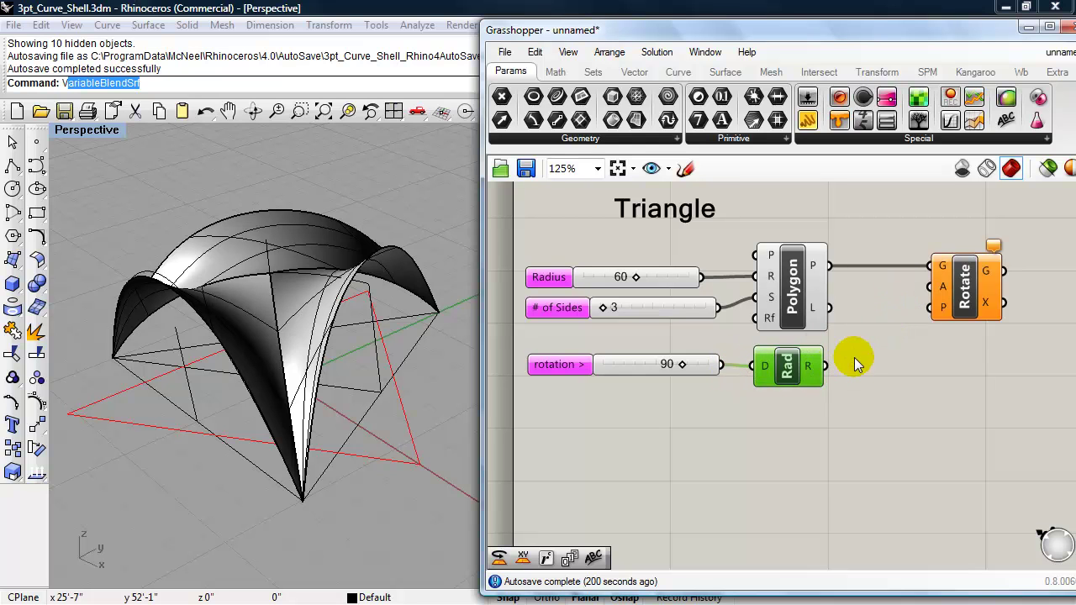
left_click_drag(825, 366, 928, 287)
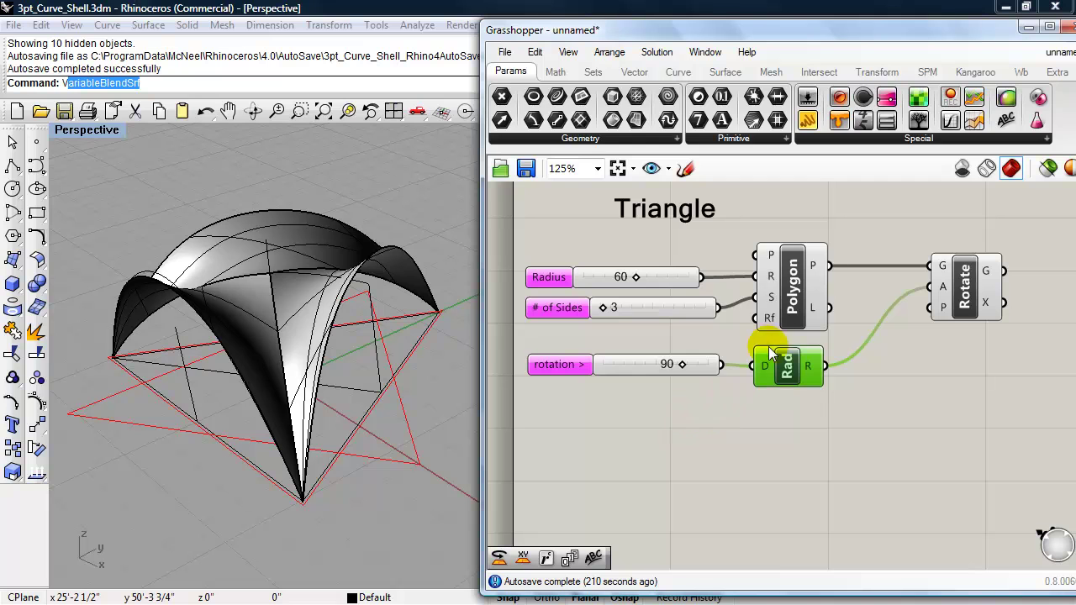
Turn off the viewport preview of the Polygon component
left_click(791, 301)
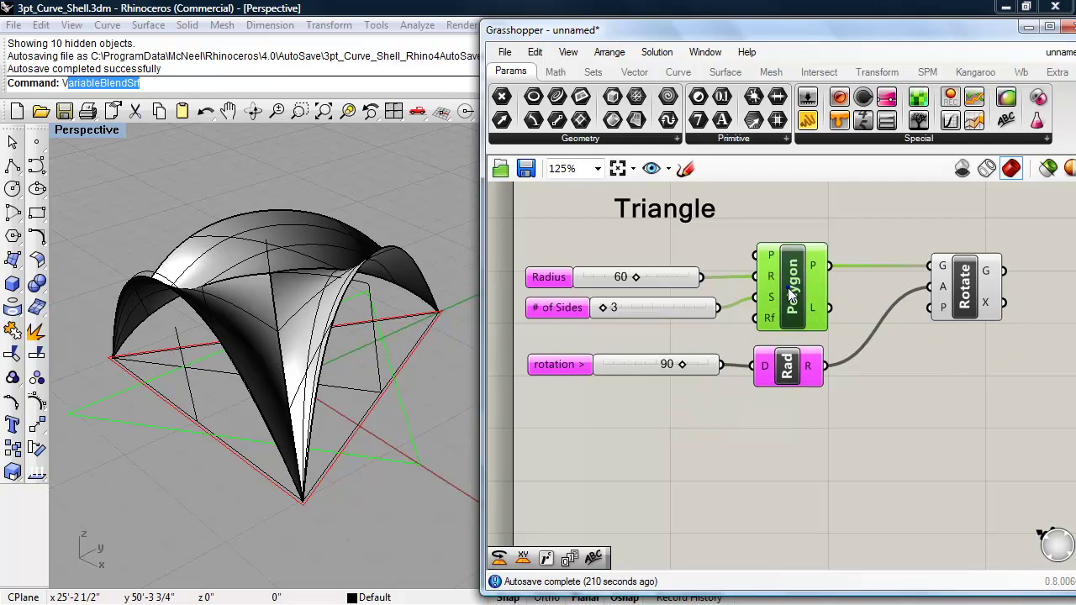
right_click(788, 292)
left_click(806, 281)
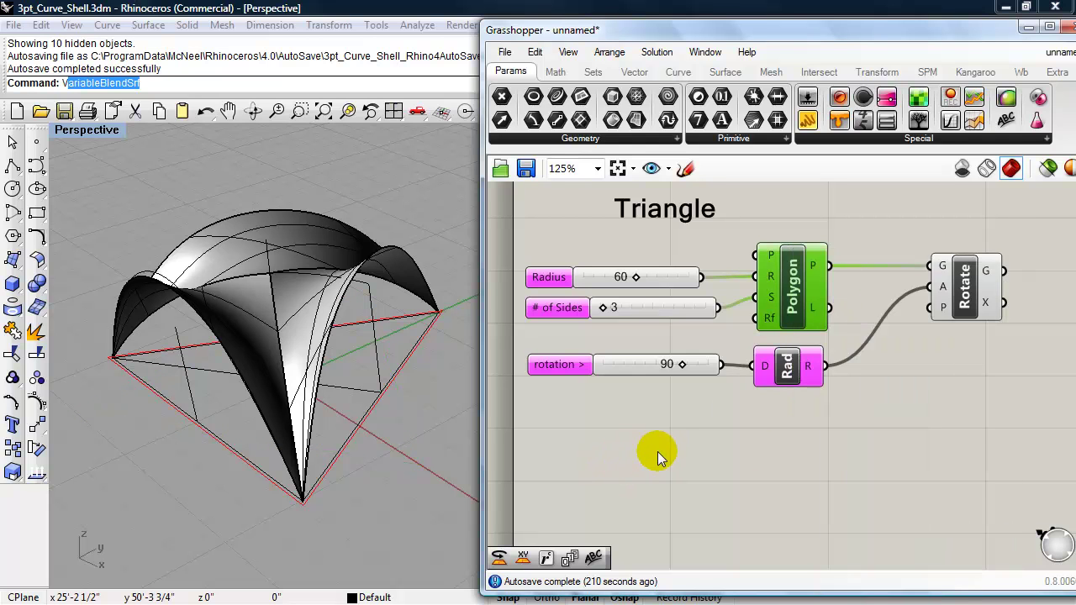
Group the Triangle label together with all the sliders and components on the canvas
left_click_drag(975, 428, 565, 213)
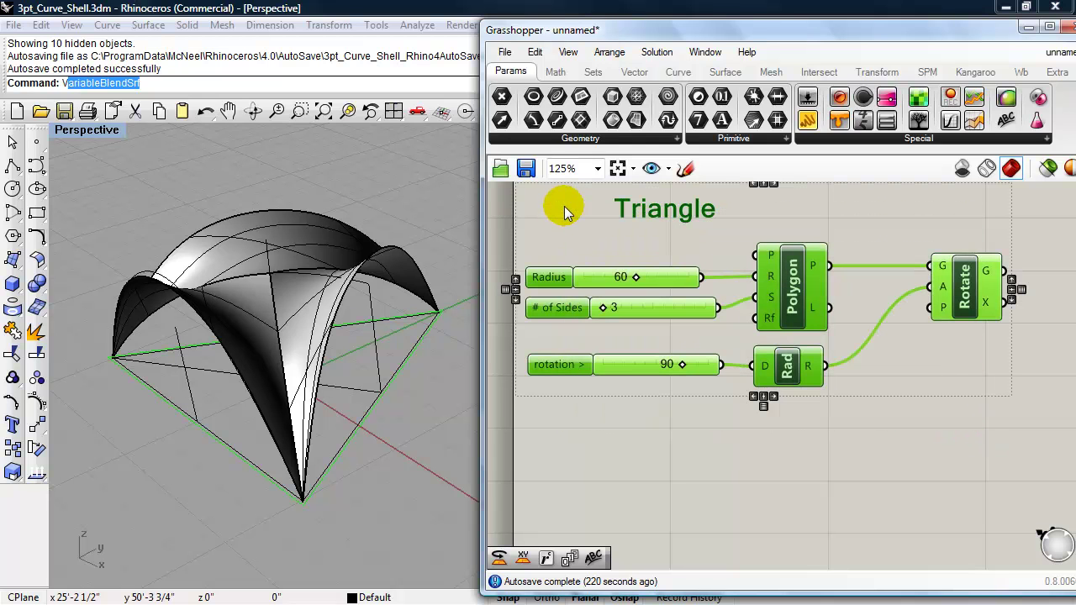
key("ctrl+g")
left_click_drag(603, 234, 601, 238)
left_click(859, 443)
Recolour the Triangle group to a light green with R 170, G 222, B 82 and A 150
left_click(871, 379)
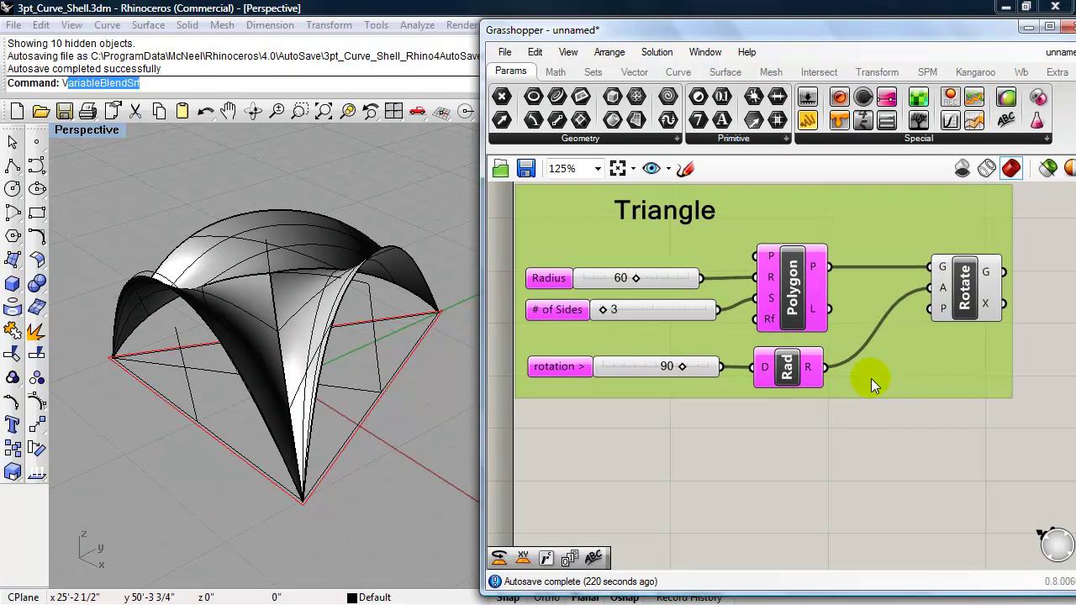
right_click(872, 371)
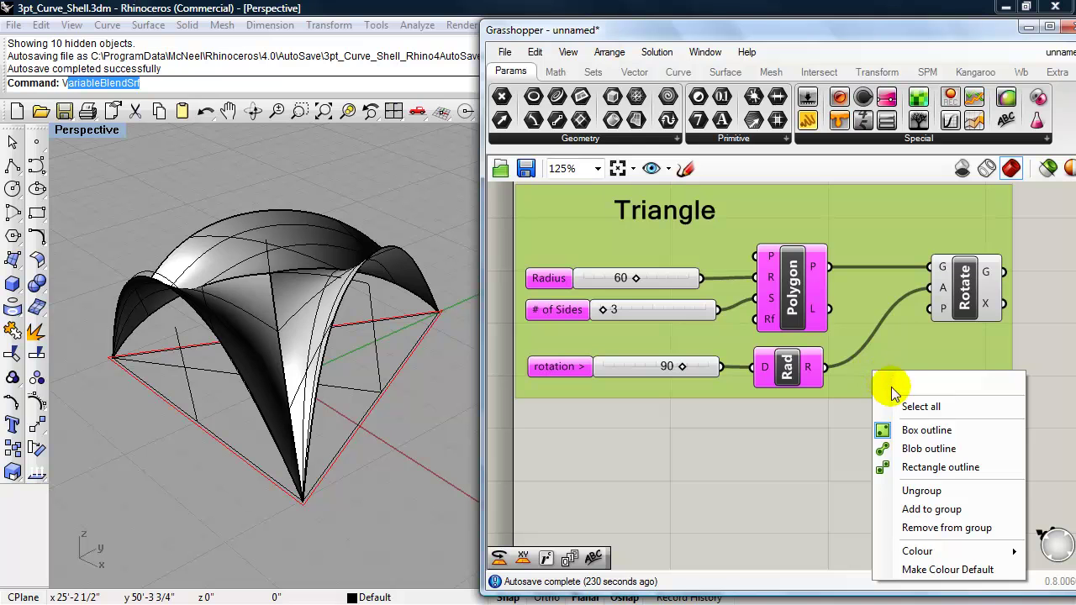
mouse_move(928, 550)
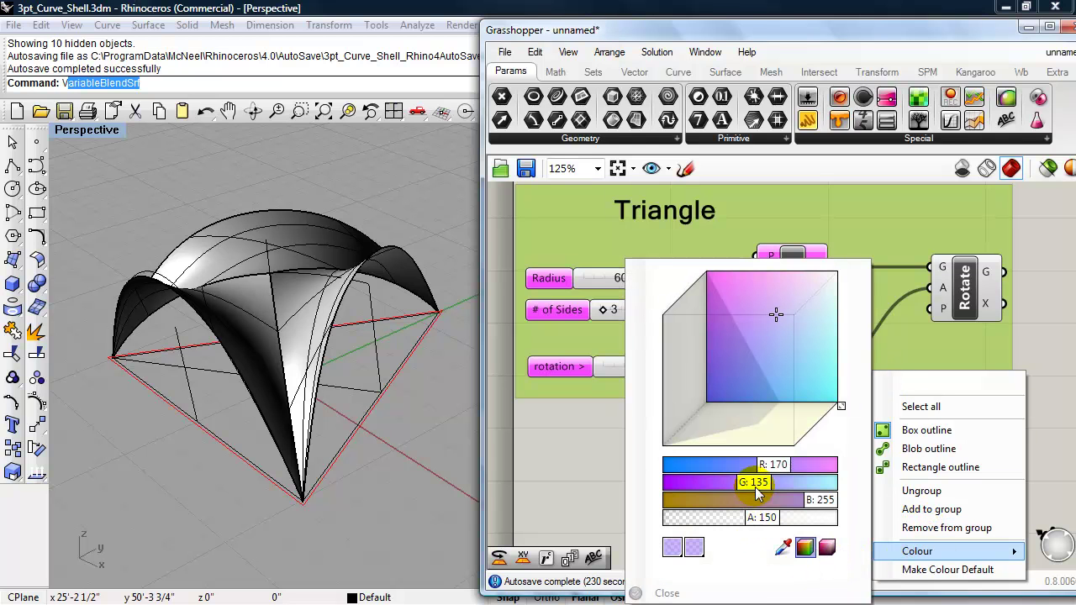
left_click_drag(823, 499, 801, 492)
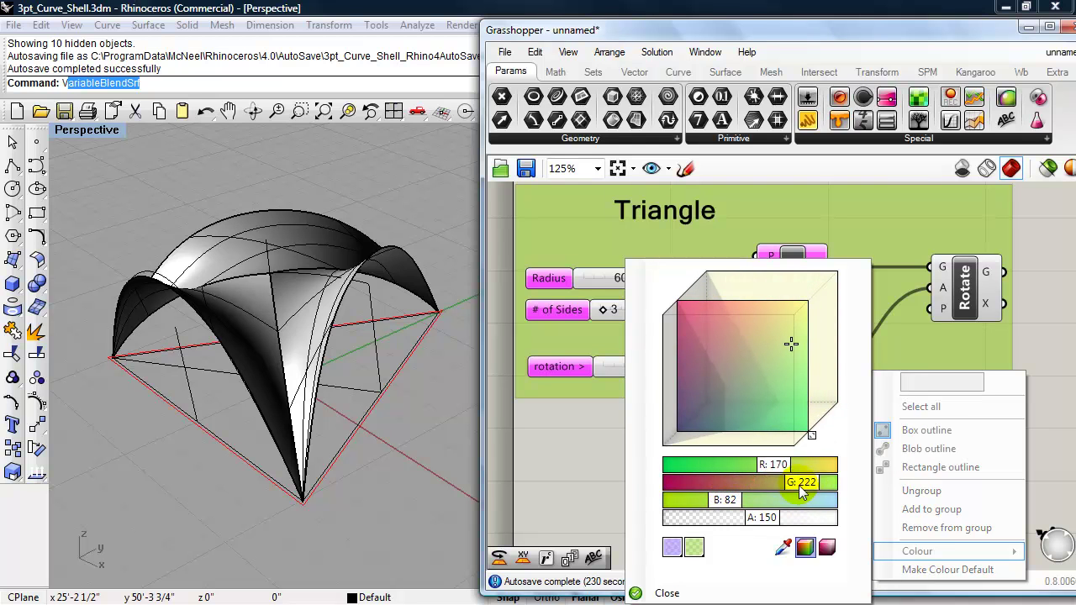
left_click(664, 592)
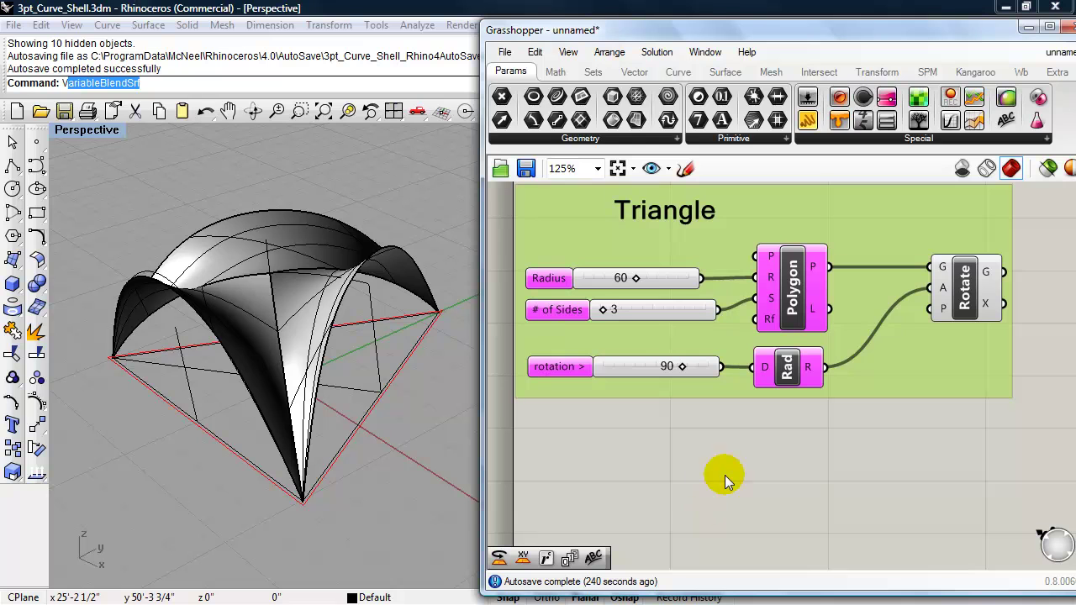
Add a Scribble label reading "Divide Triangle" on the empty canvas beside the Triangle group
scroll(725, 475, "down", 1)
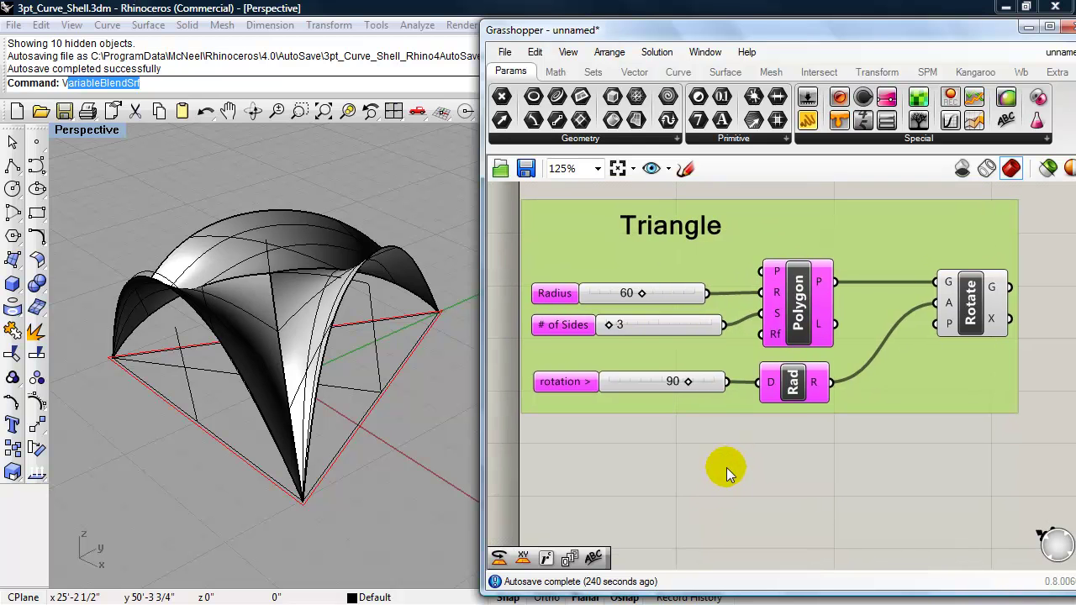
right_click_drag(717, 458, 680, 453)
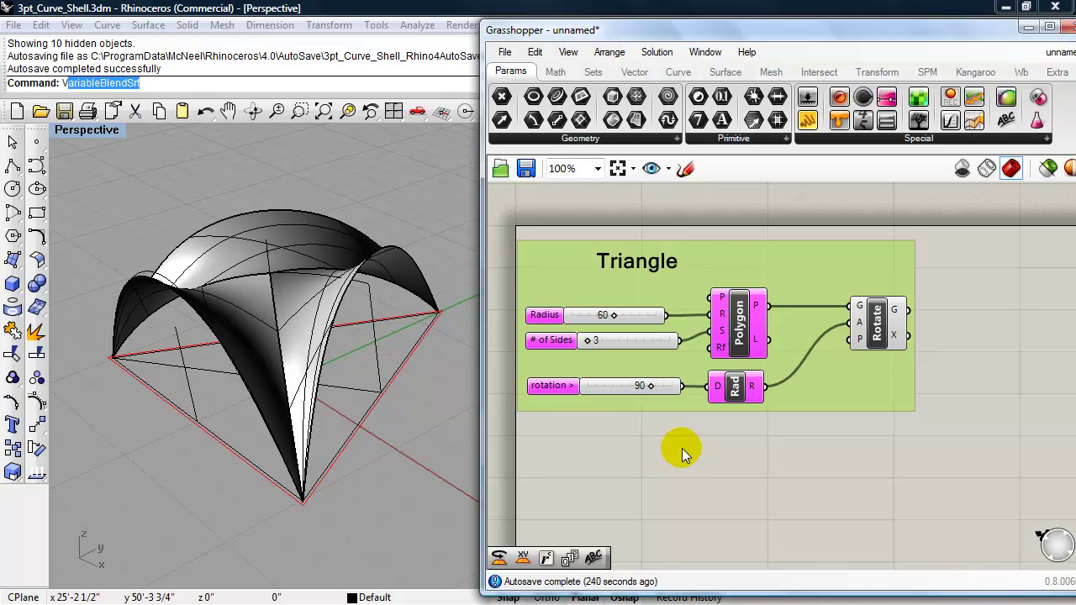
right_click_drag(723, 445, 672, 445)
left_click(1005, 120)
left_click(998, 258)
right_click_drag(980, 305, 812, 308)
left_click_drag(830, 262, 851, 260)
double_click(851, 261)
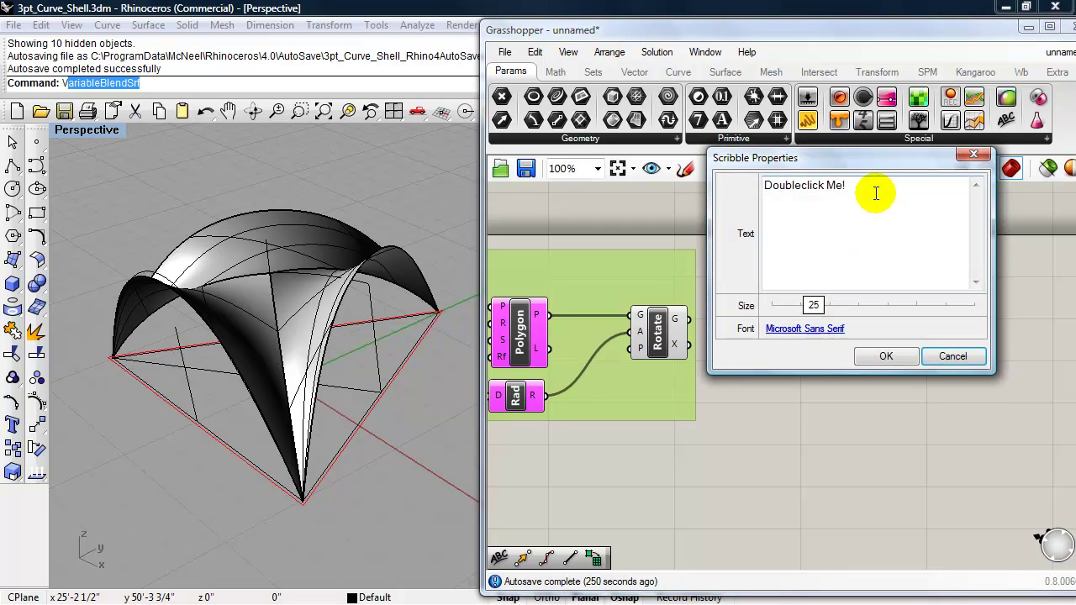
left_click_drag(880, 192, 741, 186)
type("Divide Triangle")
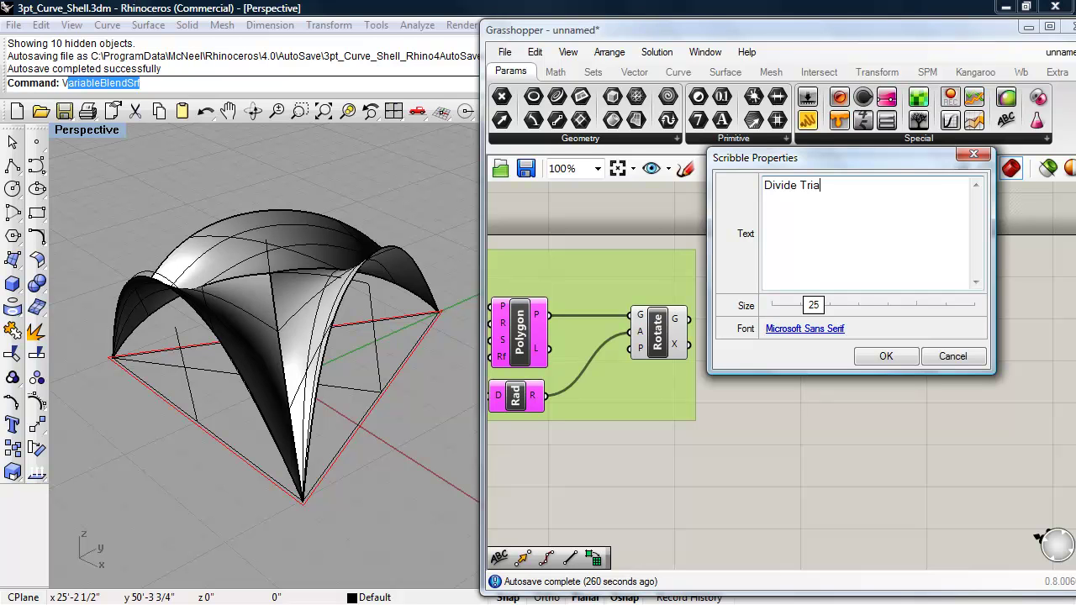
left_click(885, 357)
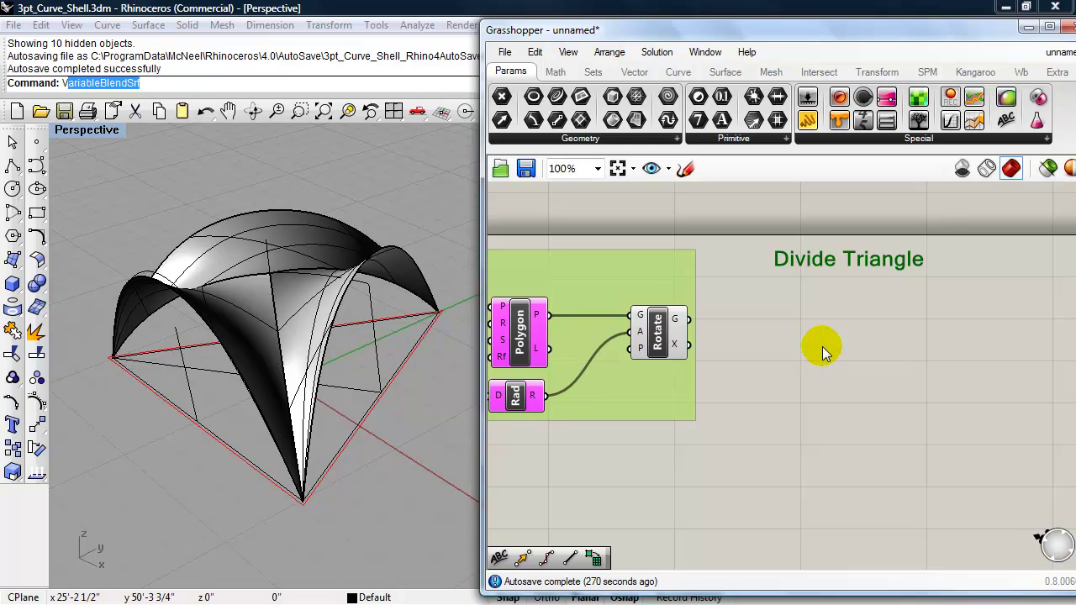
Add a Divide Curve component below the Divide Triangle label and wire the Rotate component's G output into its C input
double_click(823, 346)
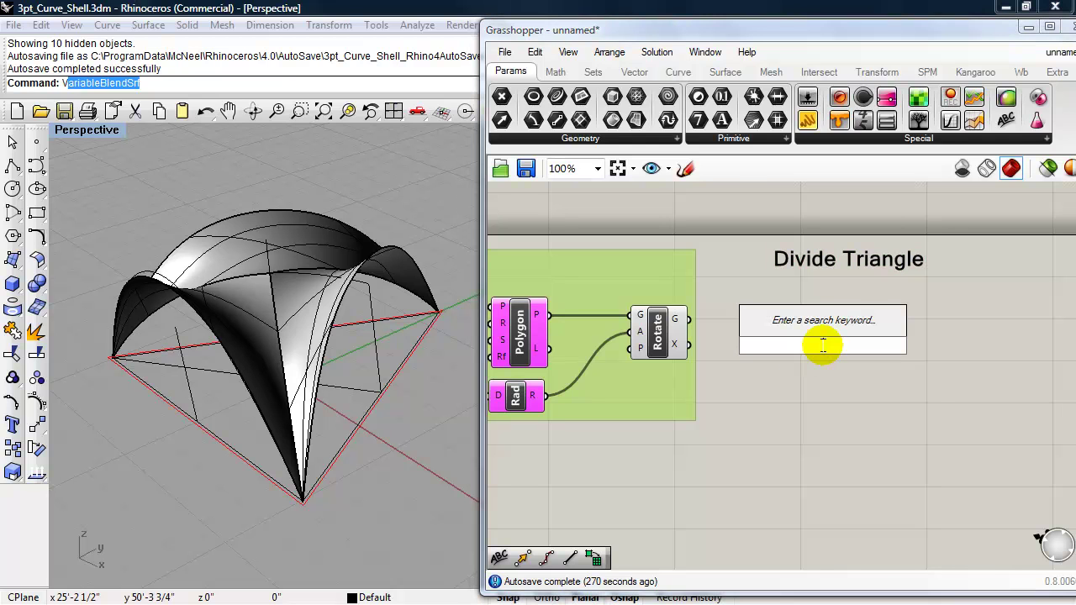
type("divide")
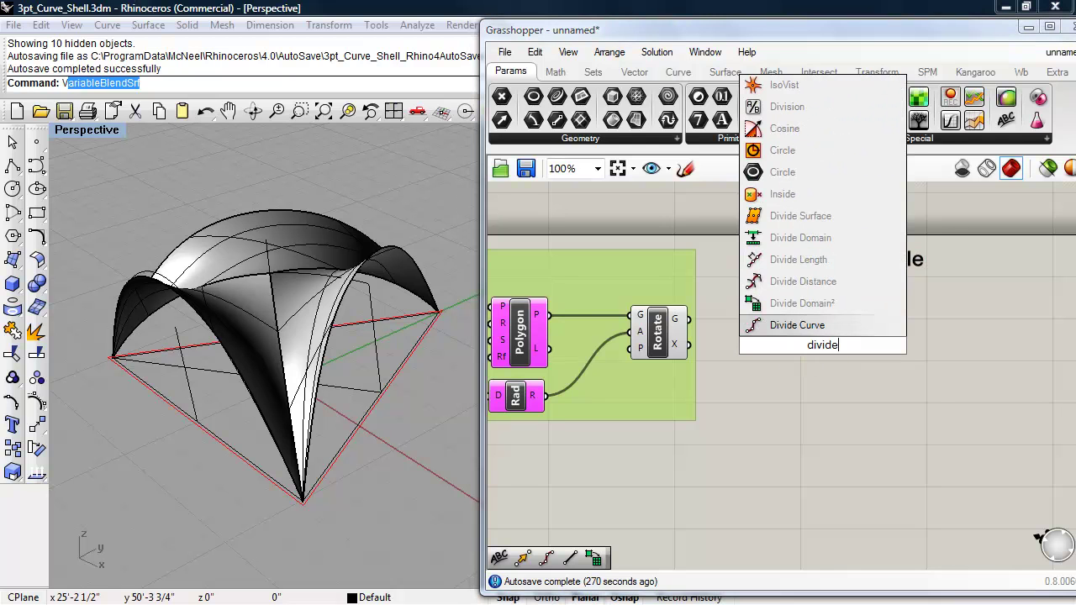
left_click(798, 326)
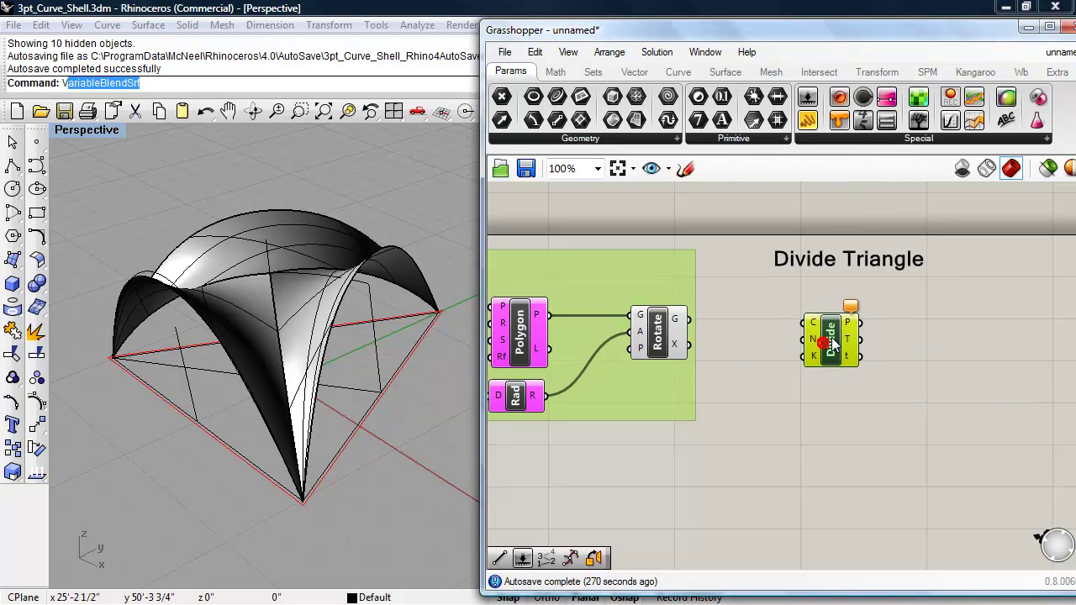
left_click_drag(830, 343, 845, 343)
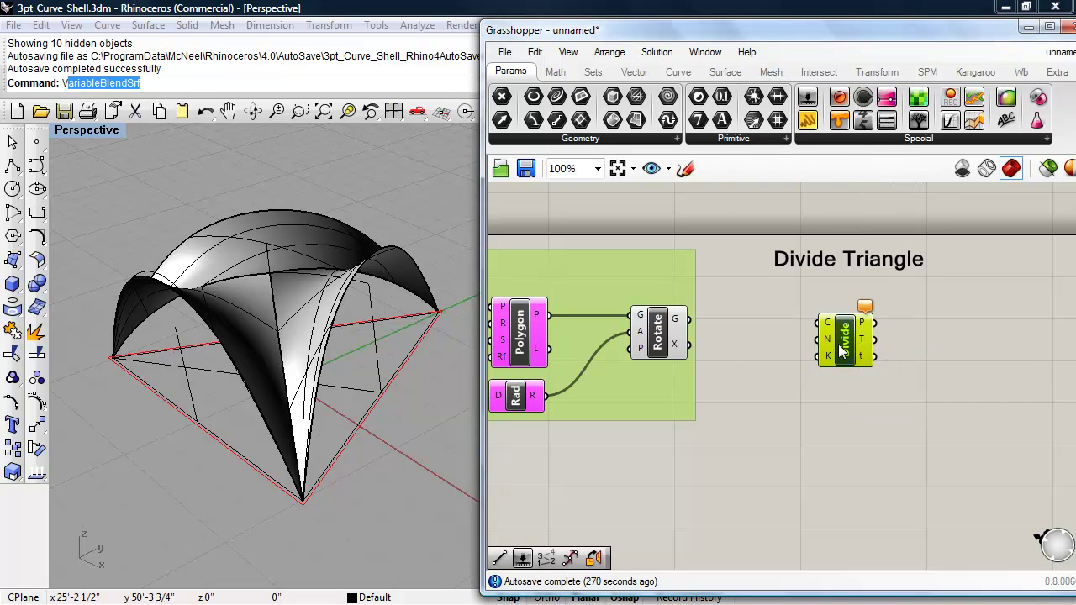
left_click(662, 329)
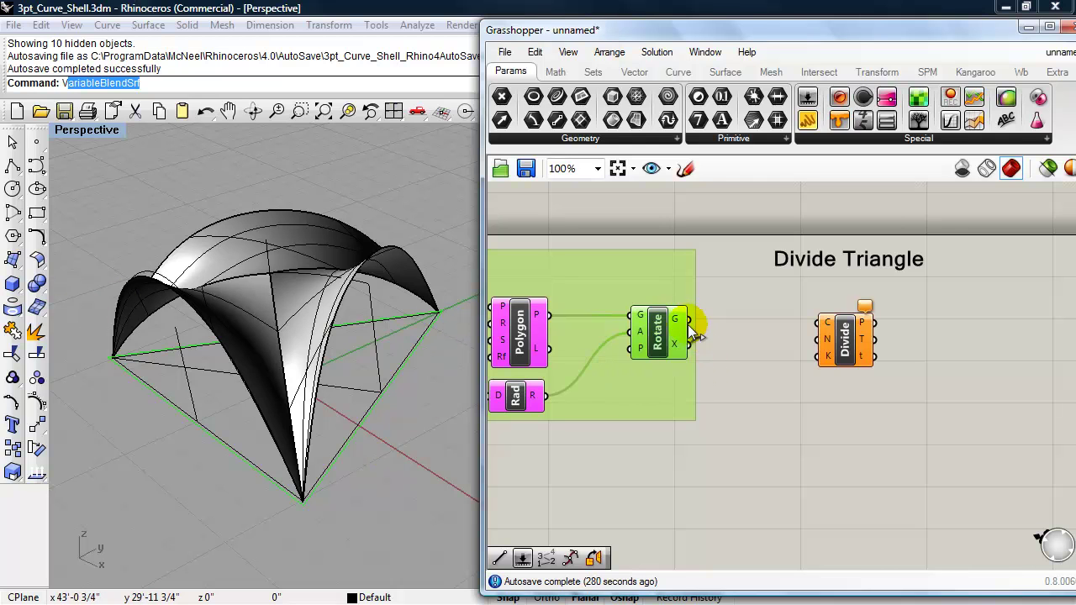
left_click_drag(777, 329, 851, 340)
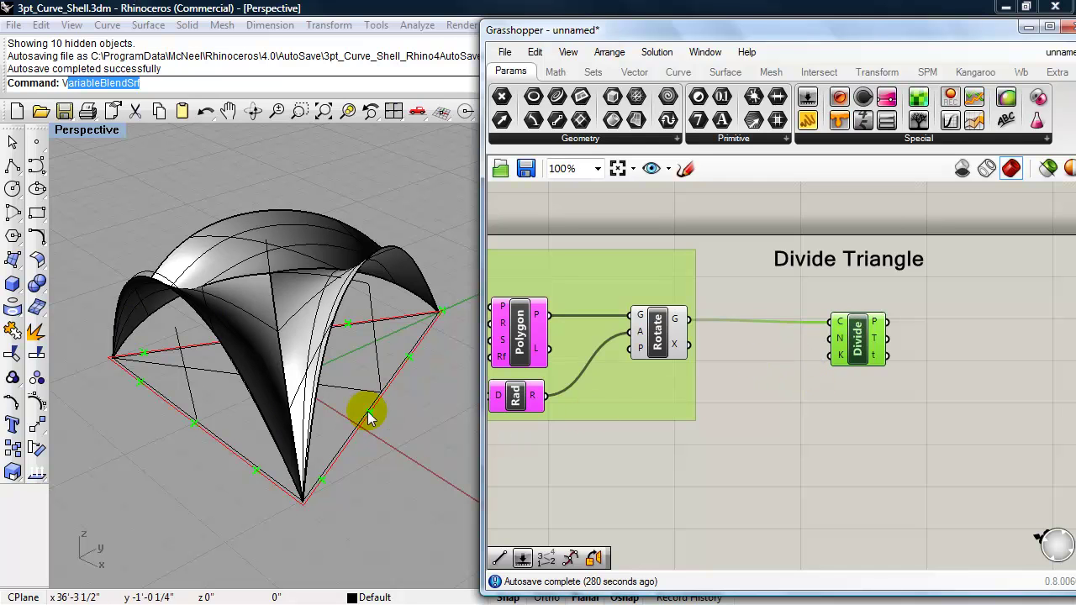
left_click(733, 423)
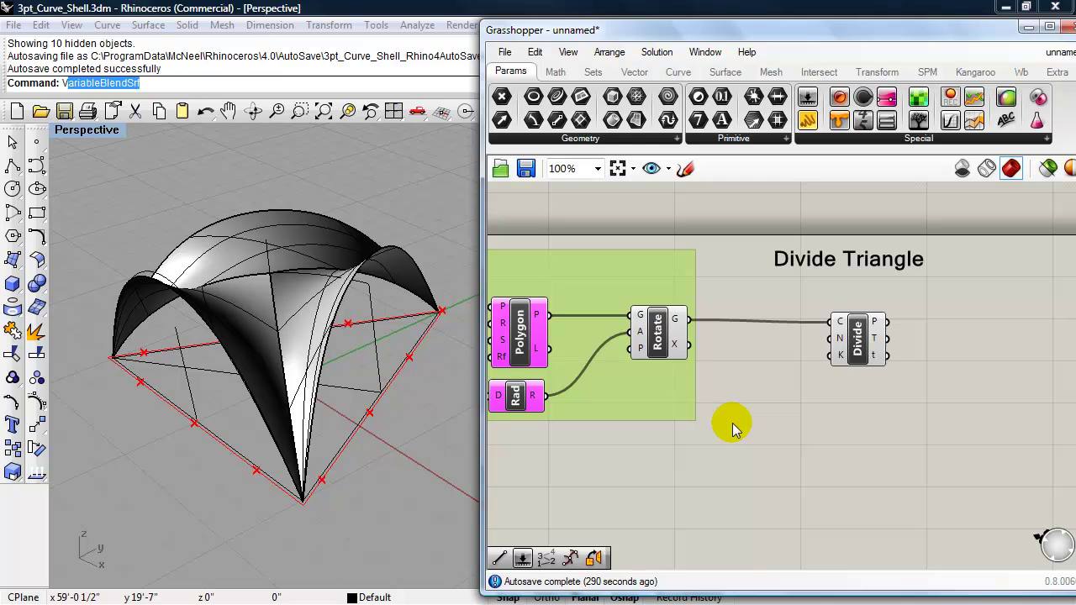
Duplicate the rotation slider and place the copy beside the Divide component, making room between them
right_click_drag(759, 427, 895, 435)
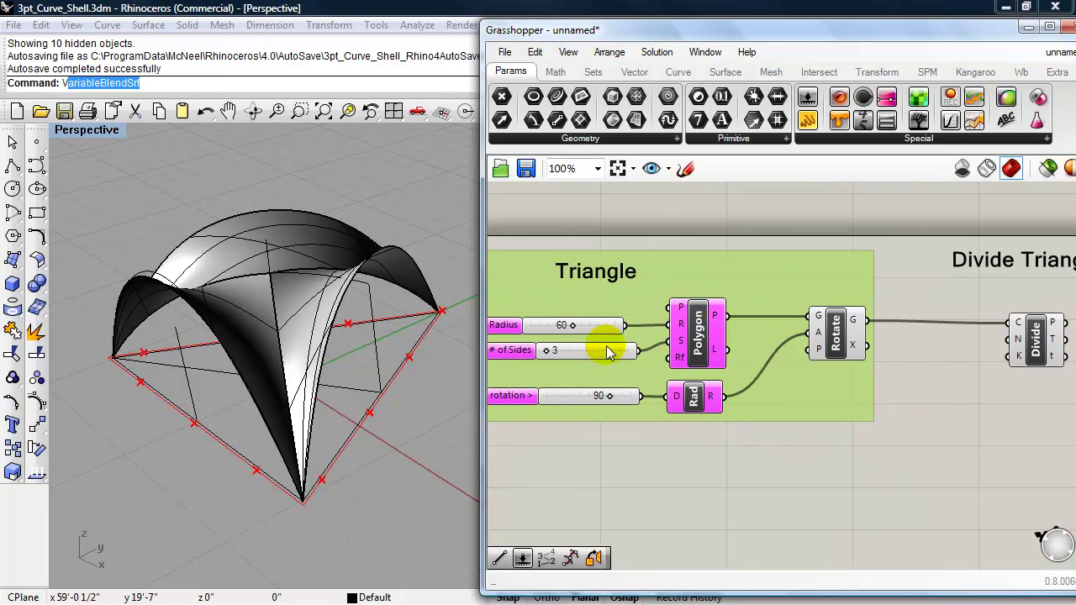
left_click(584, 392)
key("ctrl+c")
key("ctrl+v")
left_click_drag(584, 401, 970, 374)
right_click_drag(959, 393, 734, 379)
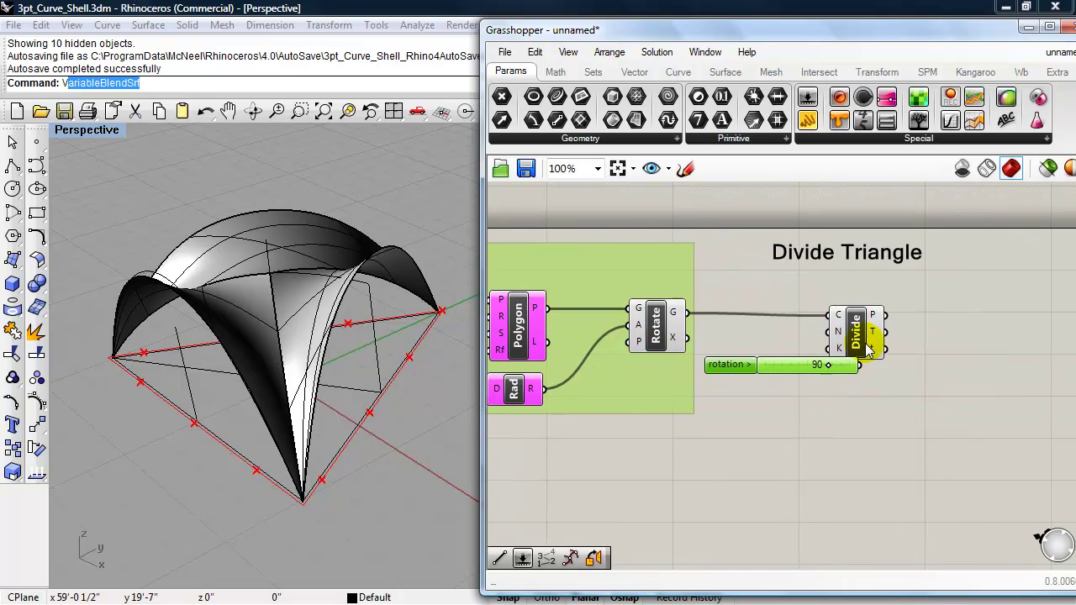
left_click_drag(862, 328, 898, 324)
Rename the copied slider "# of divisions" and wire it into the Divide component's N input
right_click(750, 367)
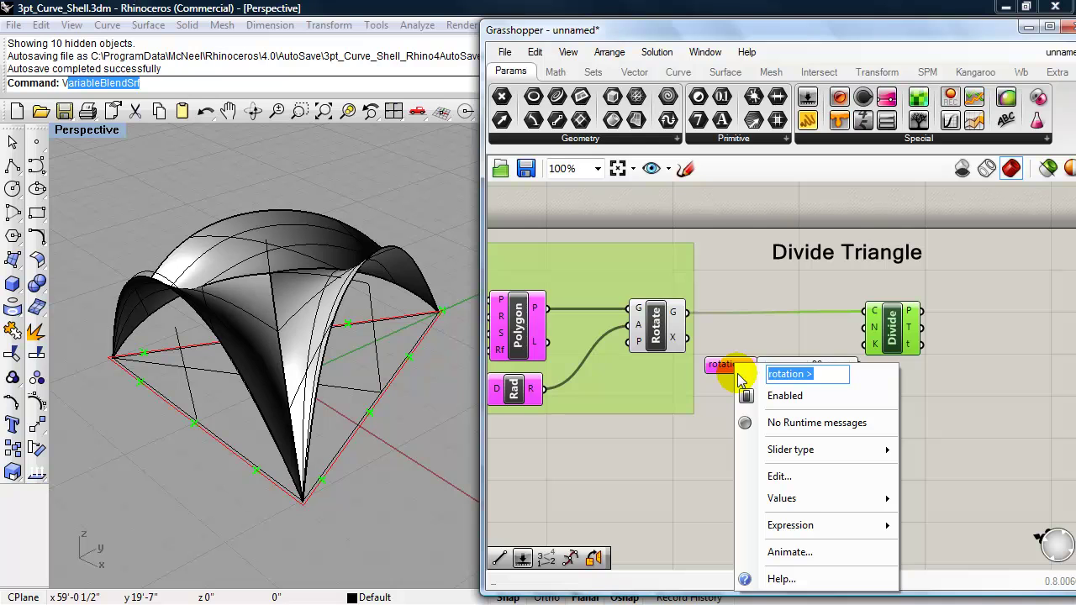
type("# of")
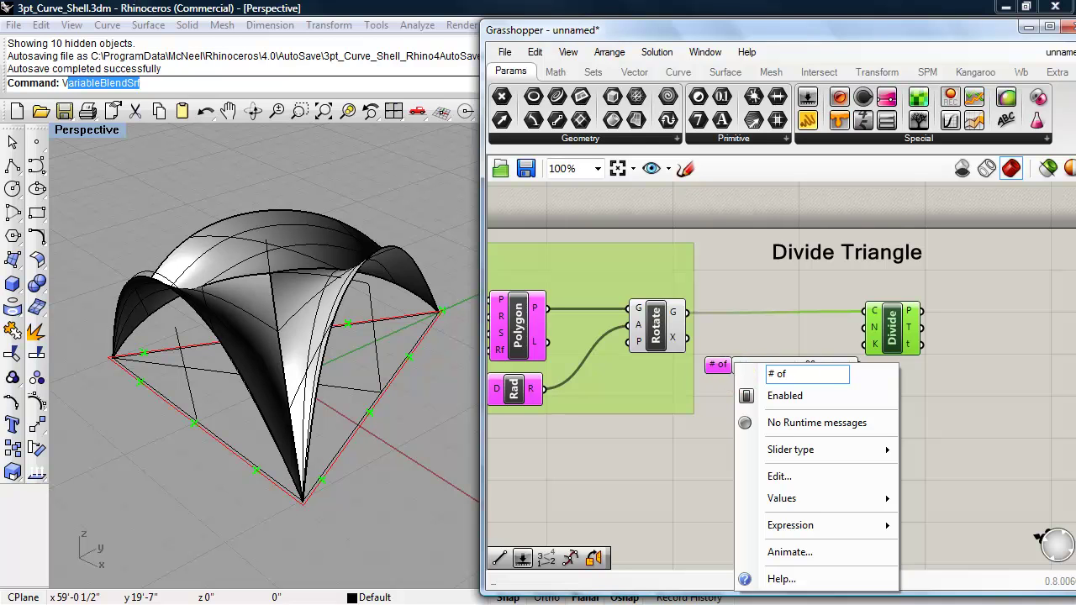
type(" divisions")
left_click(747, 343)
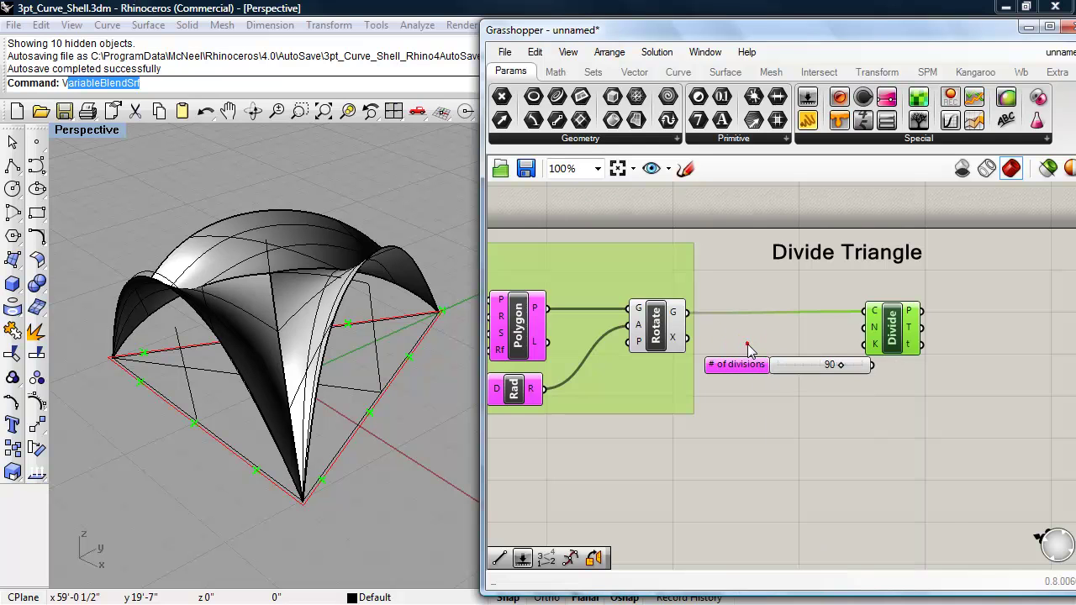
left_click_drag(908, 345, 927, 345)
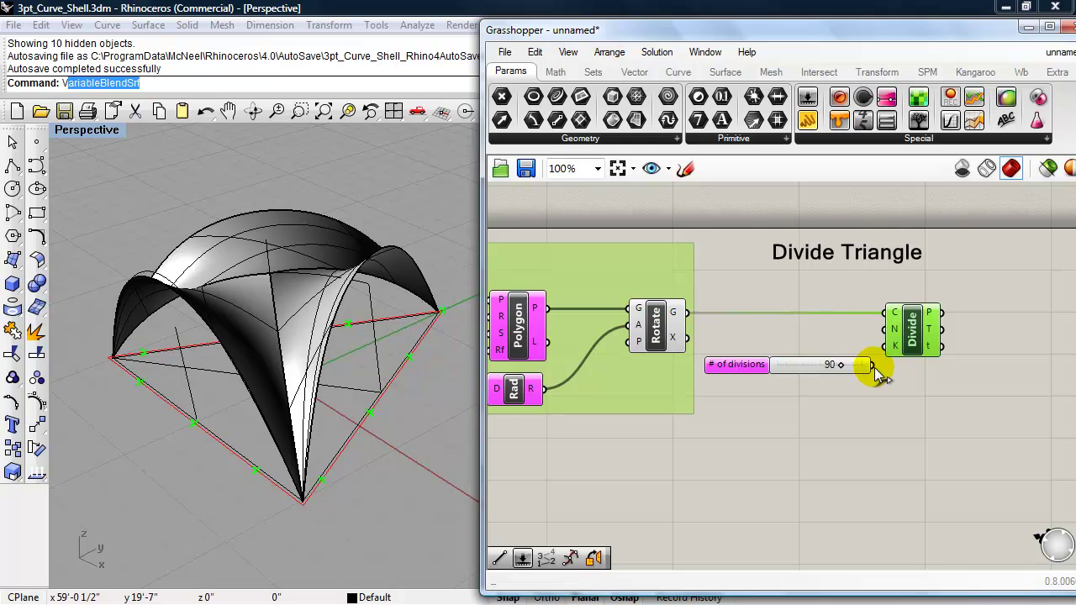
left_click_drag(872, 367, 882, 328)
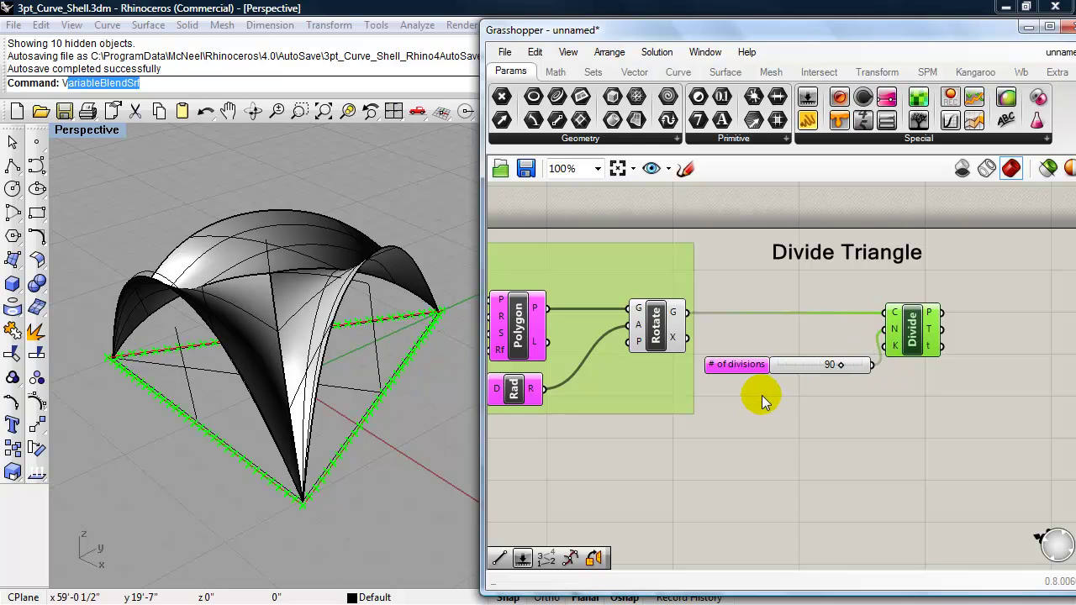
Set the # of divisions slider's value to 6
left_click(811, 368)
double_click(811, 367)
type("6")
left_click(843, 365)
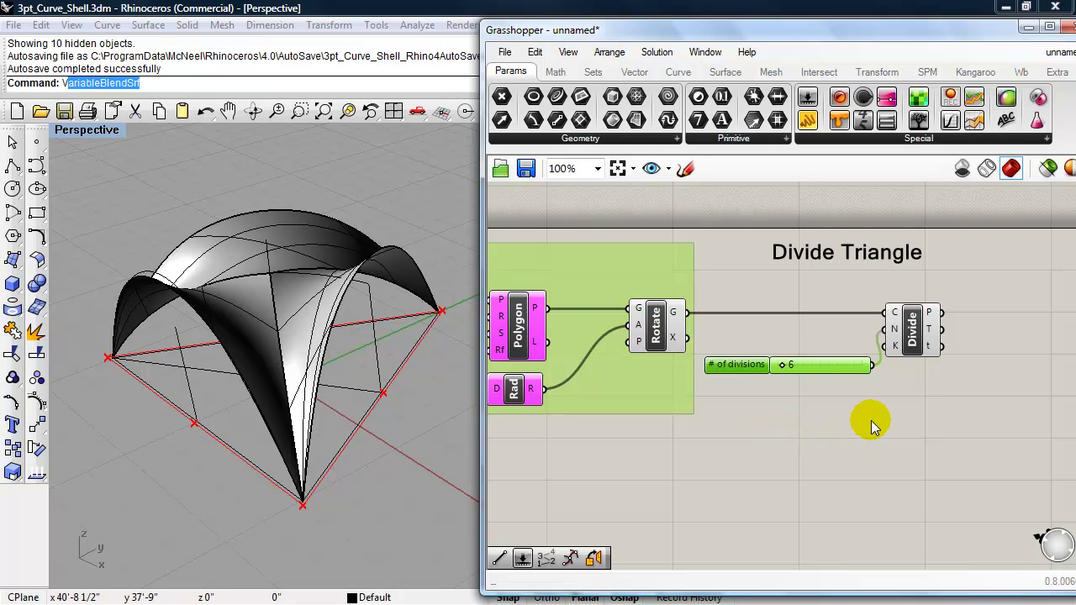
Add a Point List component beside the Divide component and wire Divide's P output into its P input
right_click_drag(879, 420, 730, 414)
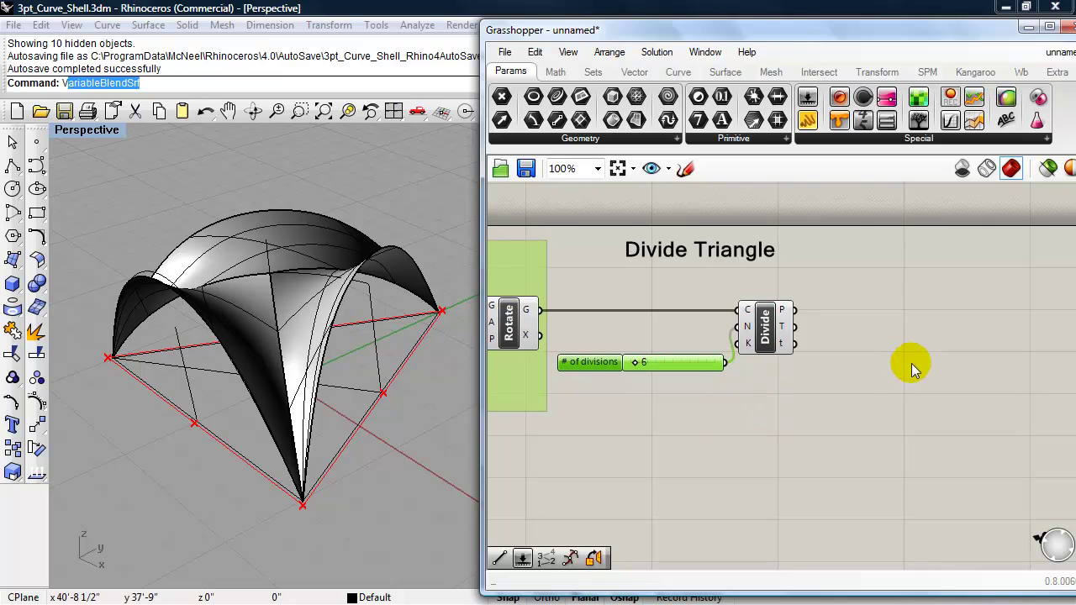
double_click(913, 363)
type("po")
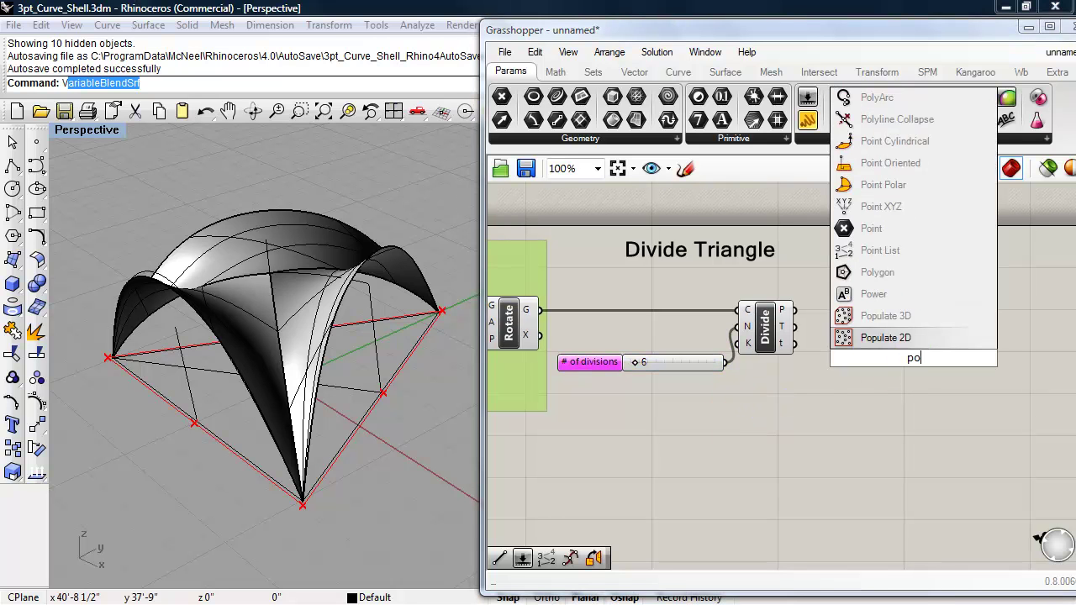
type("i")
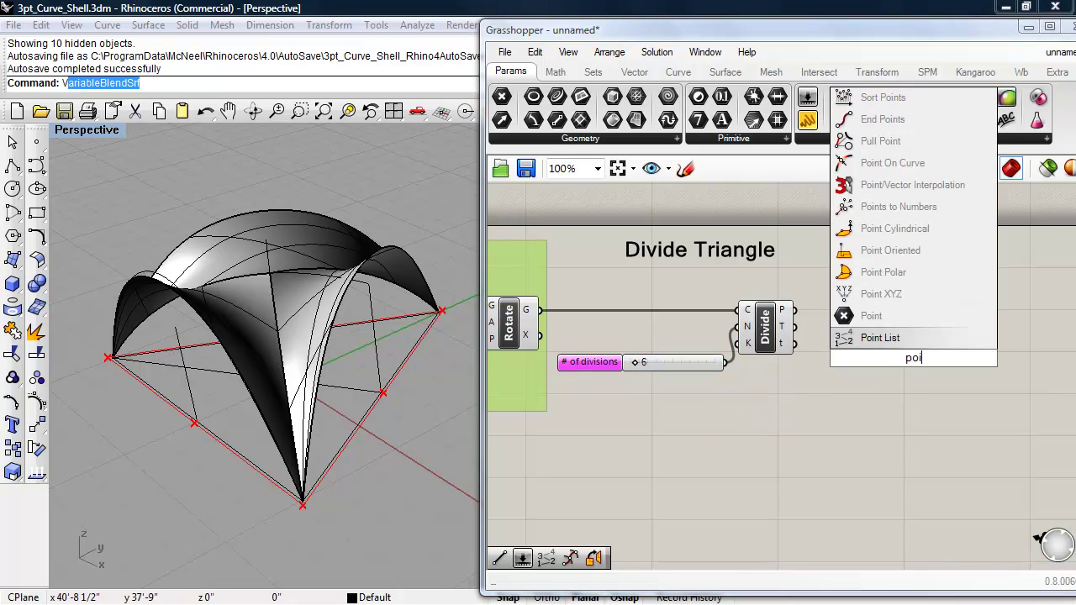
left_click(879, 338)
left_click_drag(909, 348, 888, 278)
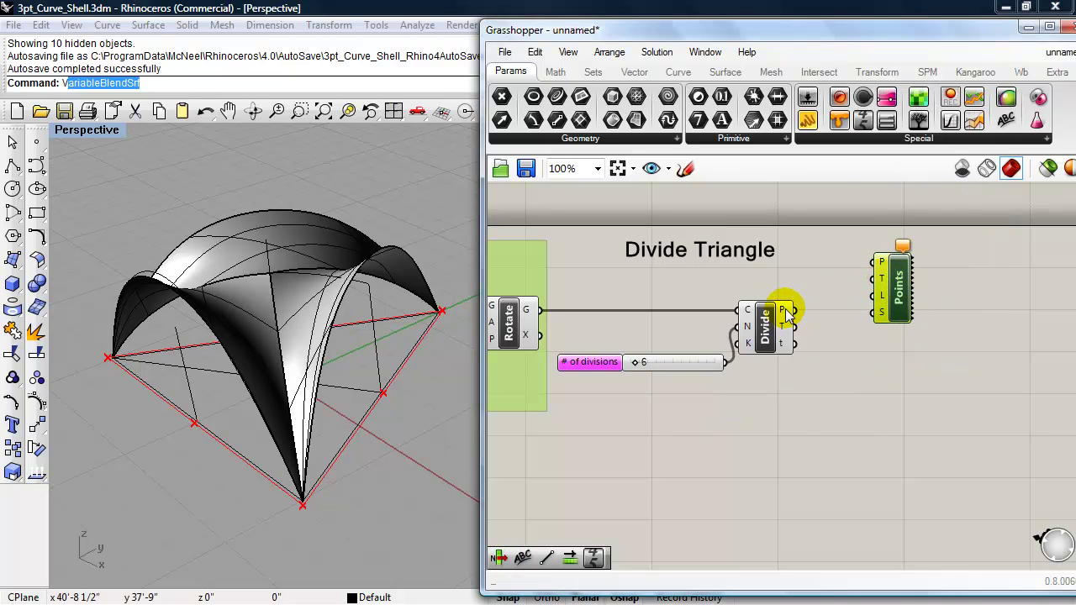
left_click_drag(793, 310, 874, 263)
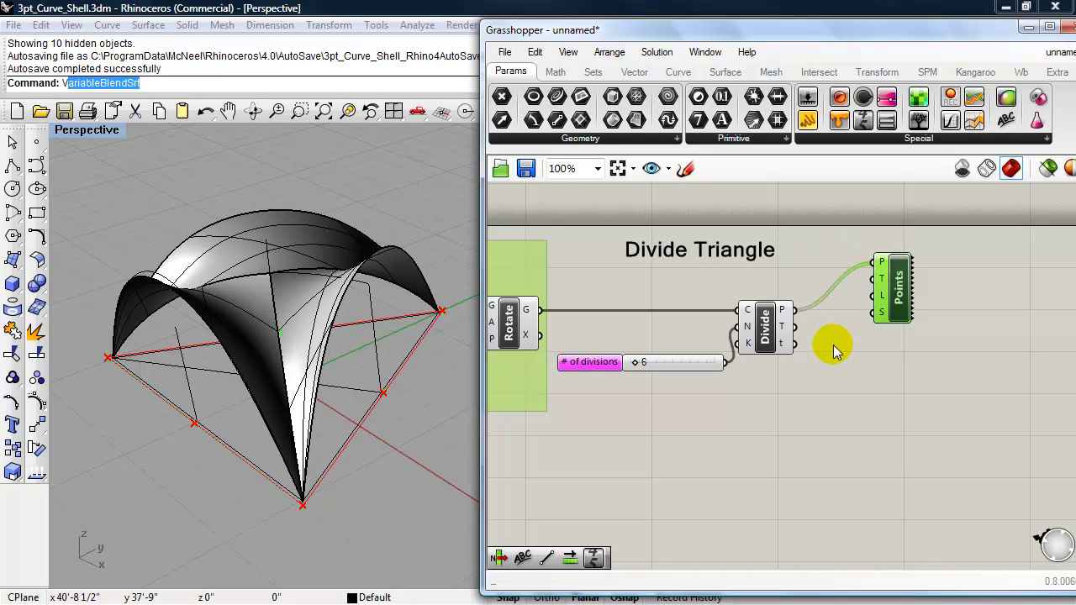
Wire the # of divisions slider into the Point List's S input and align the component with Divide
left_click_drag(899, 318, 887, 402)
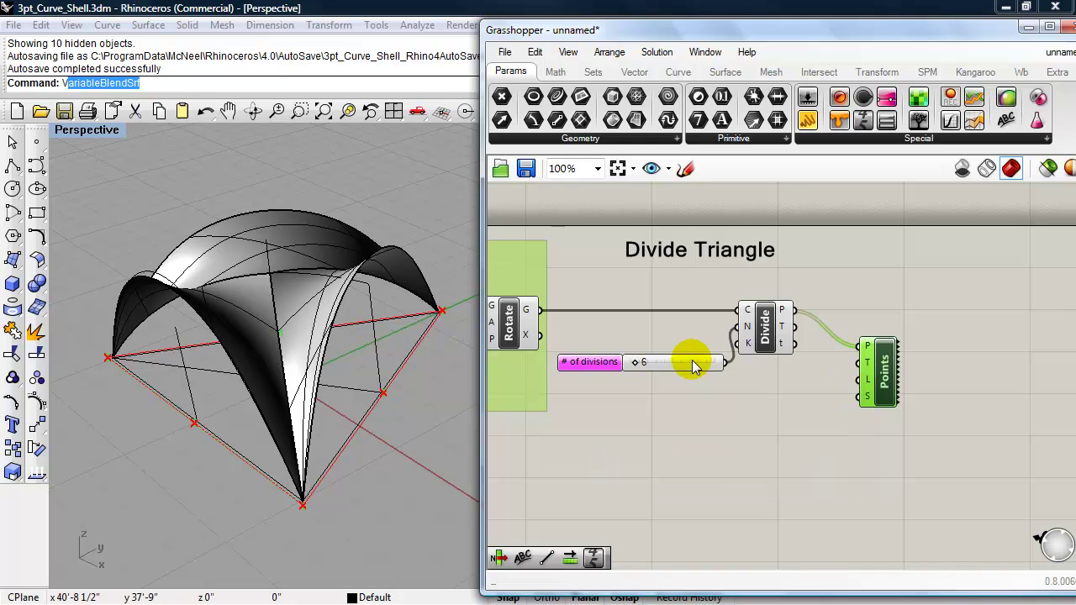
left_click_drag(730, 370, 827, 400)
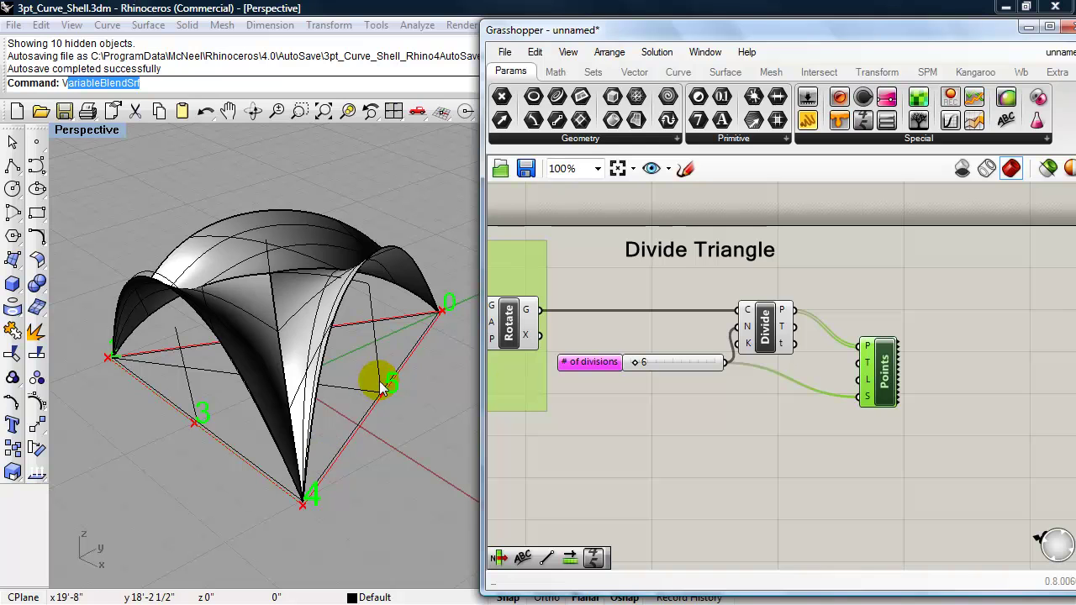
left_click_drag(884, 375, 879, 338)
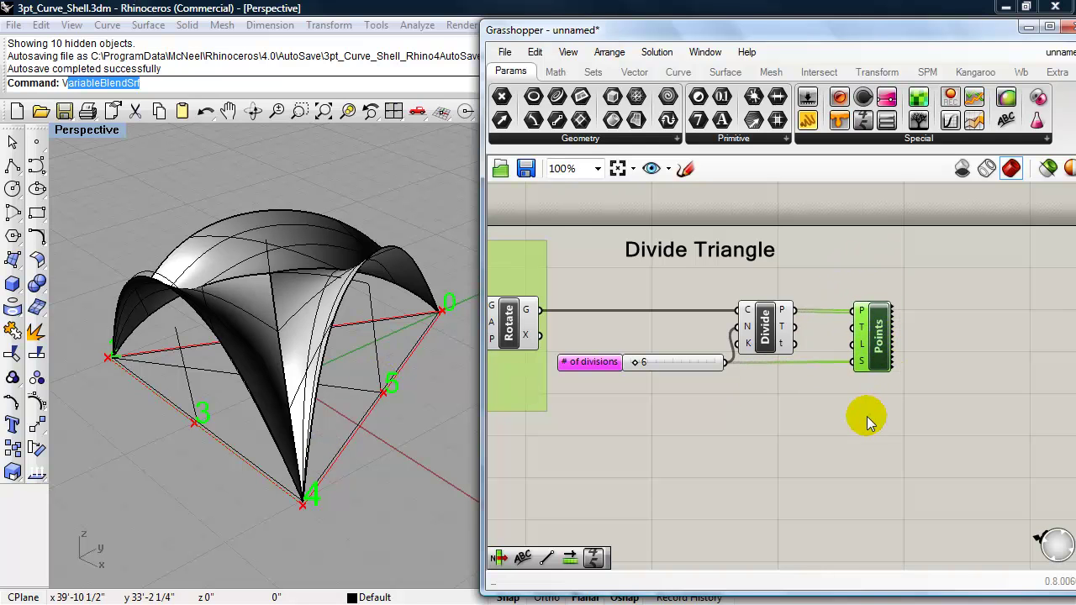
Group the Divide Triangle label with its slider, Divide and Point List components, and position the group beside the Triangle group
left_click_drag(880, 412, 586, 242)
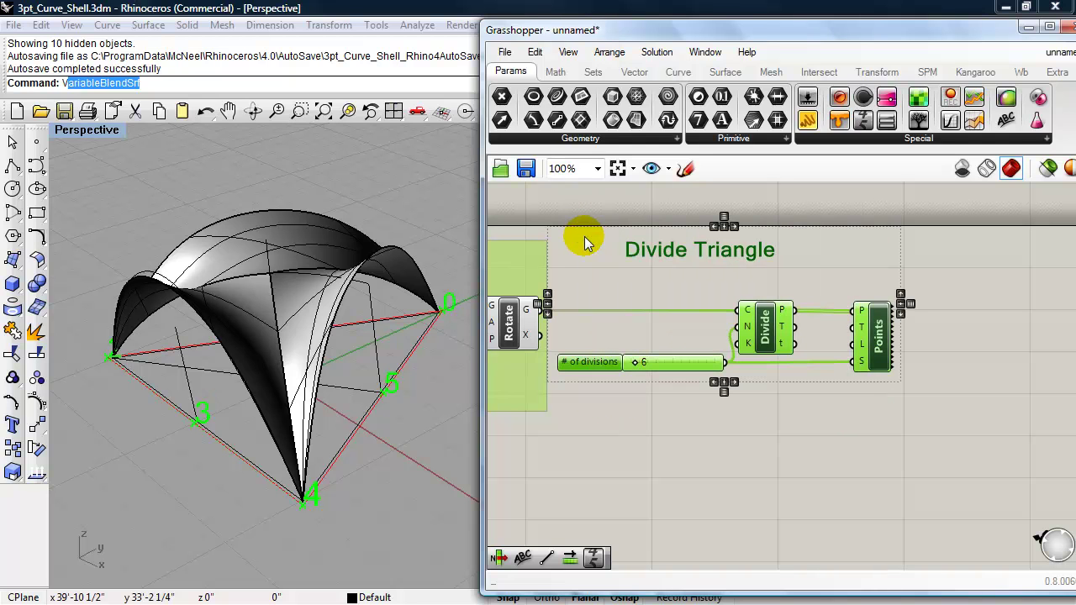
key("ctrl+g")
left_click_drag(655, 297, 657, 302)
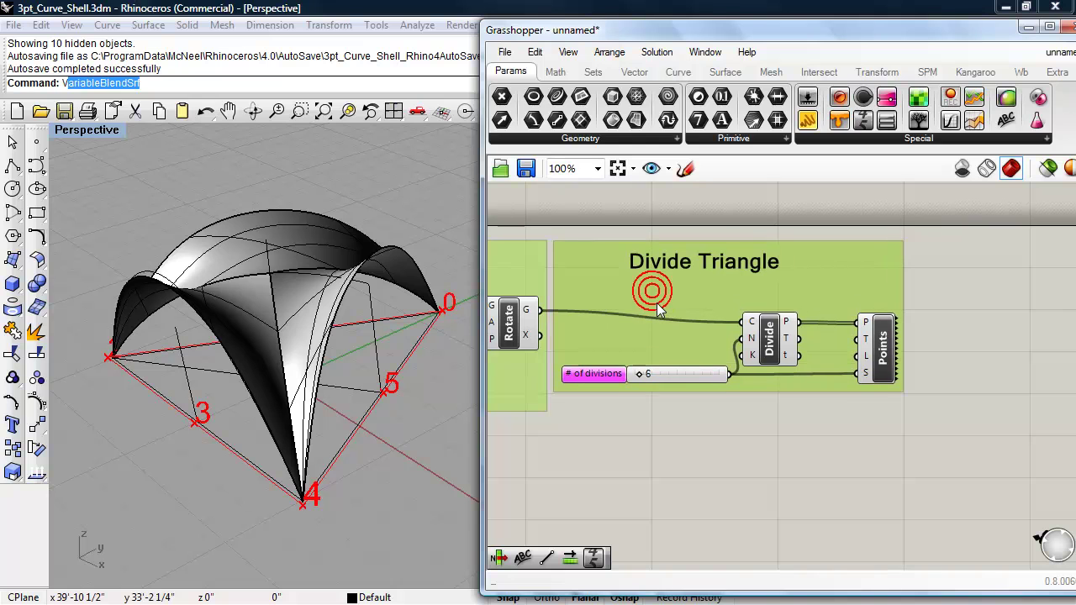
Recolour the Divide Triangle group yellow with R 231, G 243 and B 49
right_click(657, 338)
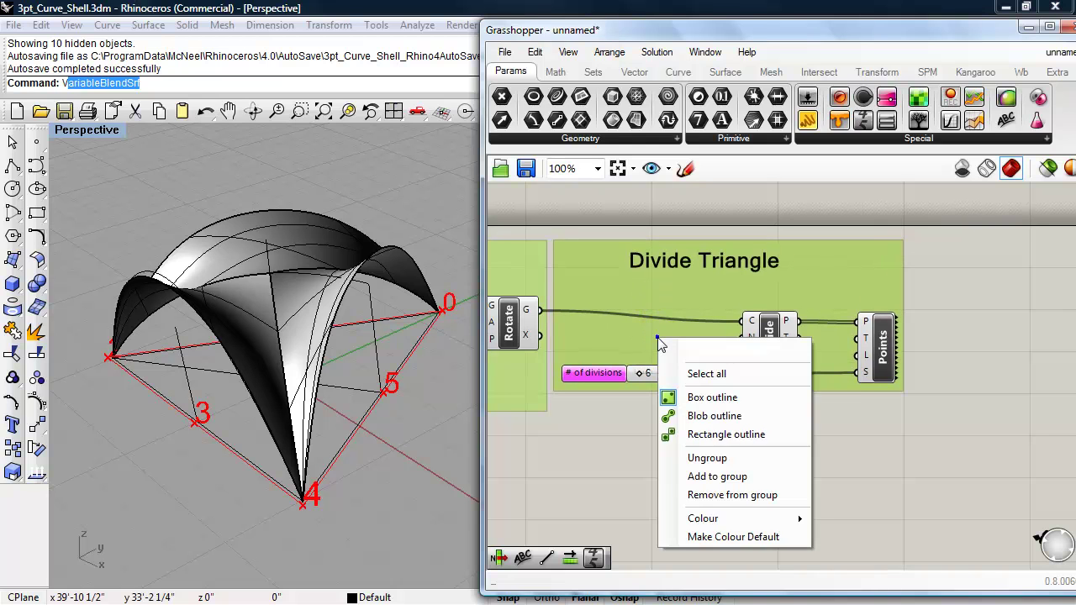
left_click(745, 522)
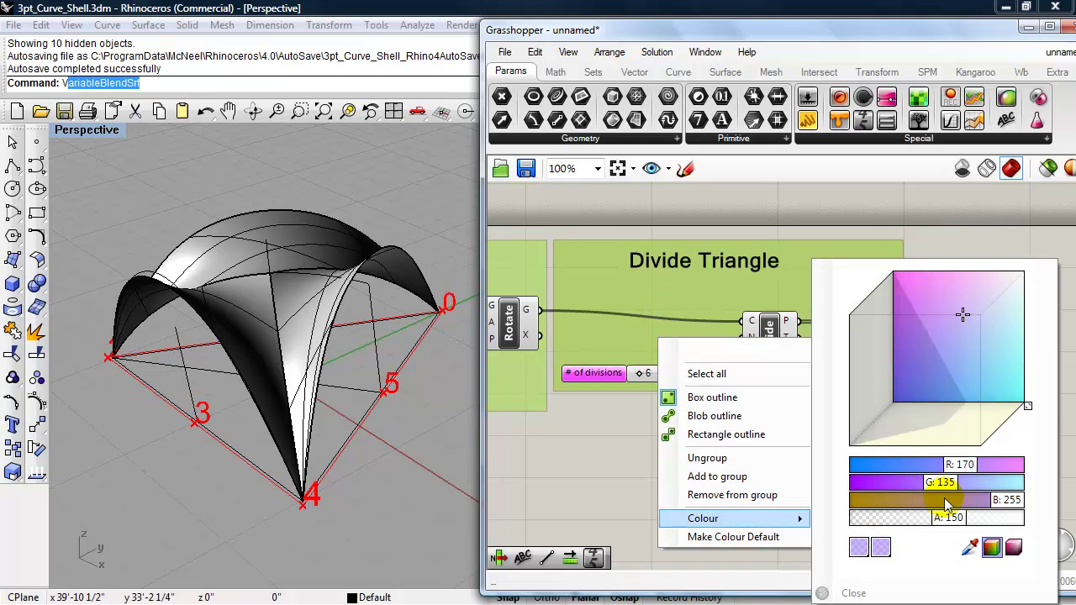
left_click_drag(951, 464, 884, 501)
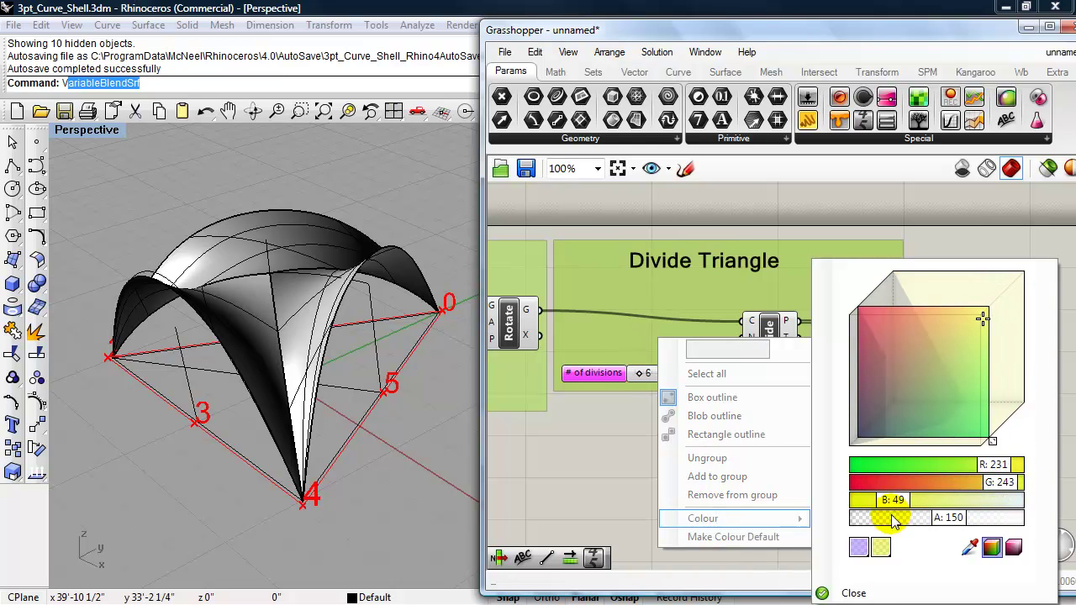
left_click(854, 593)
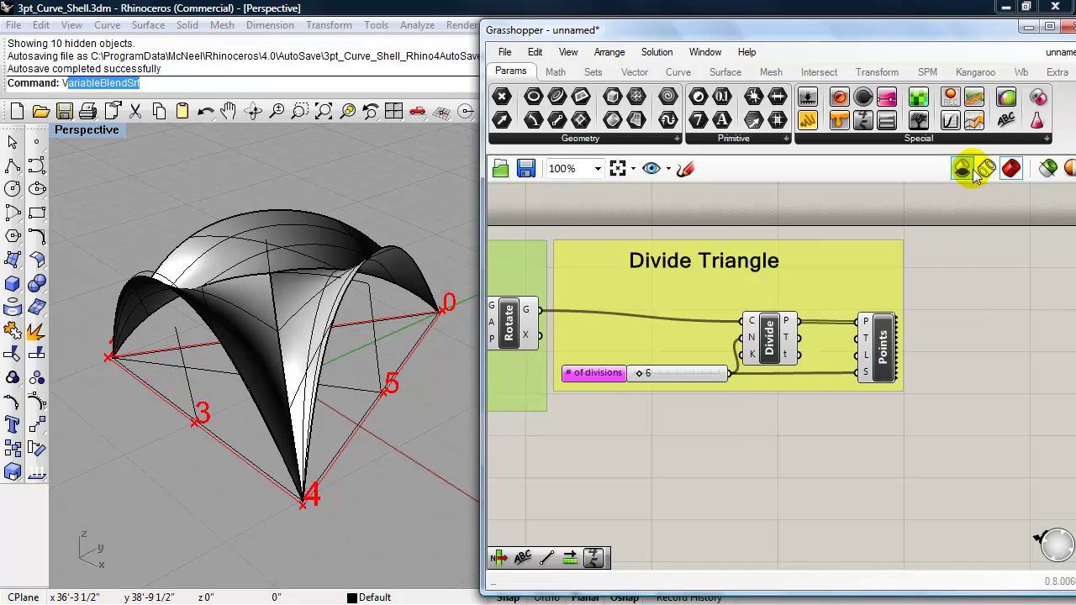
Add a scribble label reading List Items on the empty canvas beside the Divide Triangle group
left_click_drag(1017, 228, 1025, 252)
right_click_drag(994, 298, 780, 301)
double_click(783, 266)
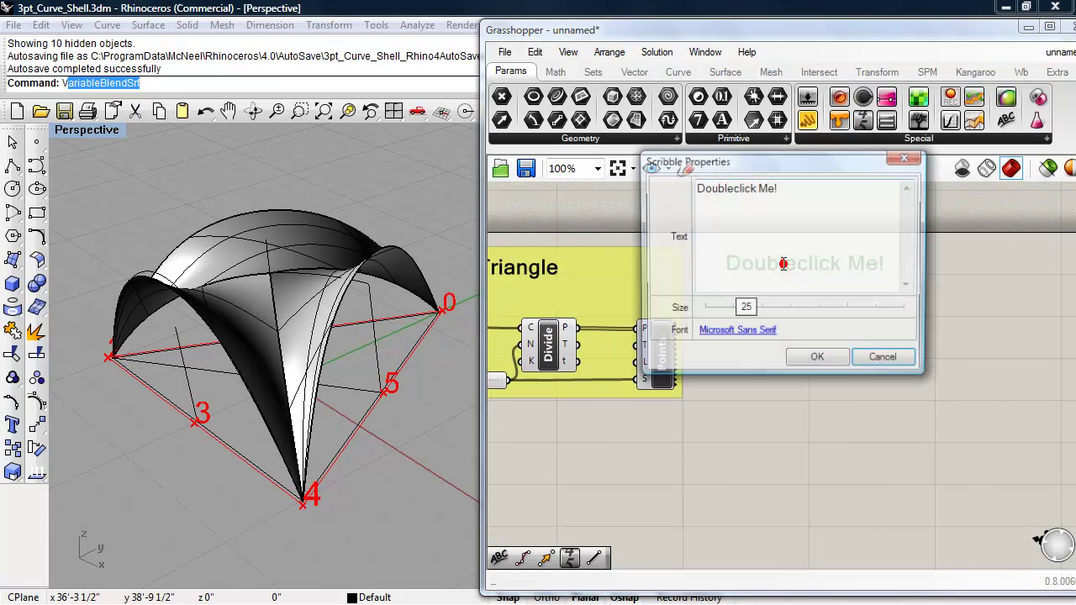
triple_click(791, 192)
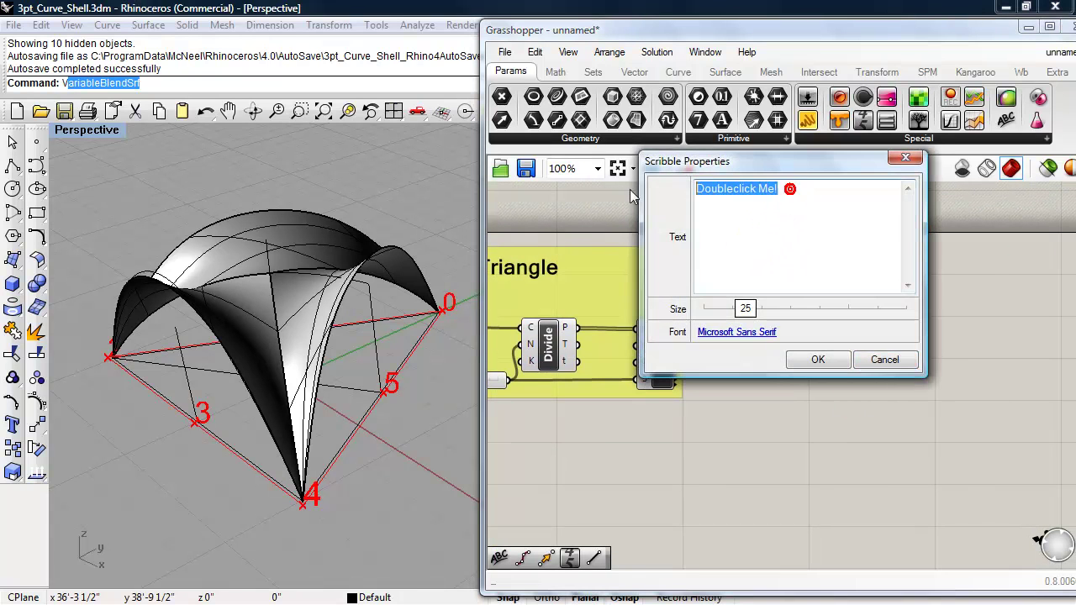
type("List Items")
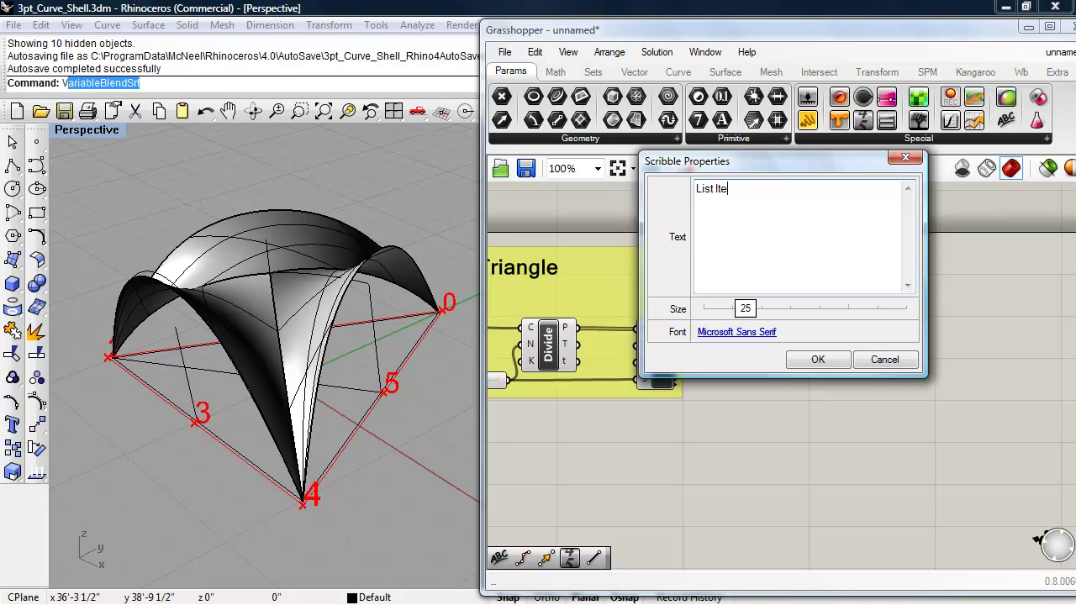
left_click(815, 359)
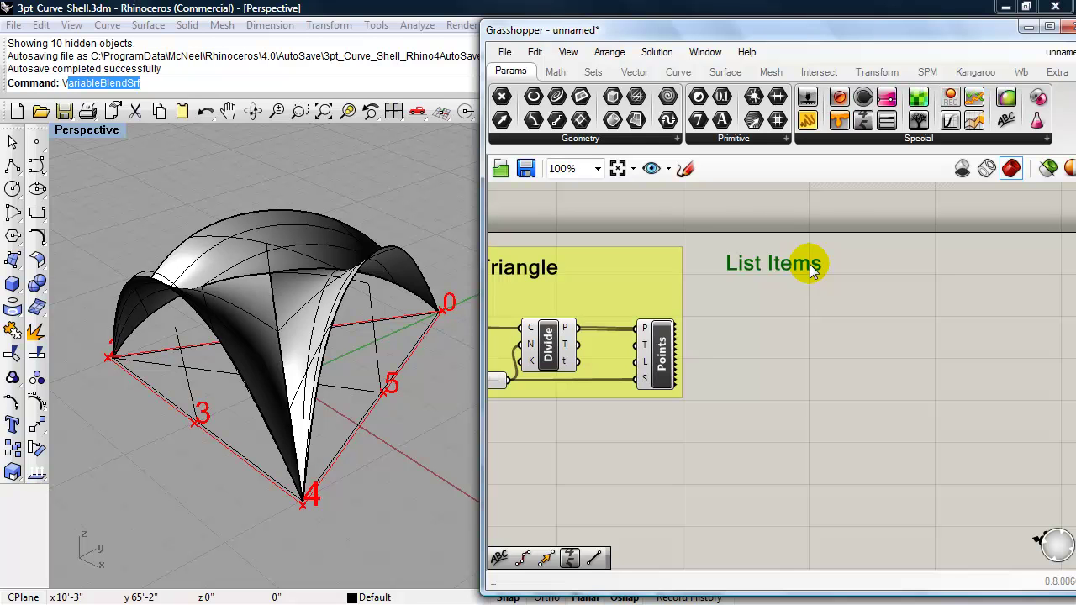
left_click_drag(783, 265, 803, 262)
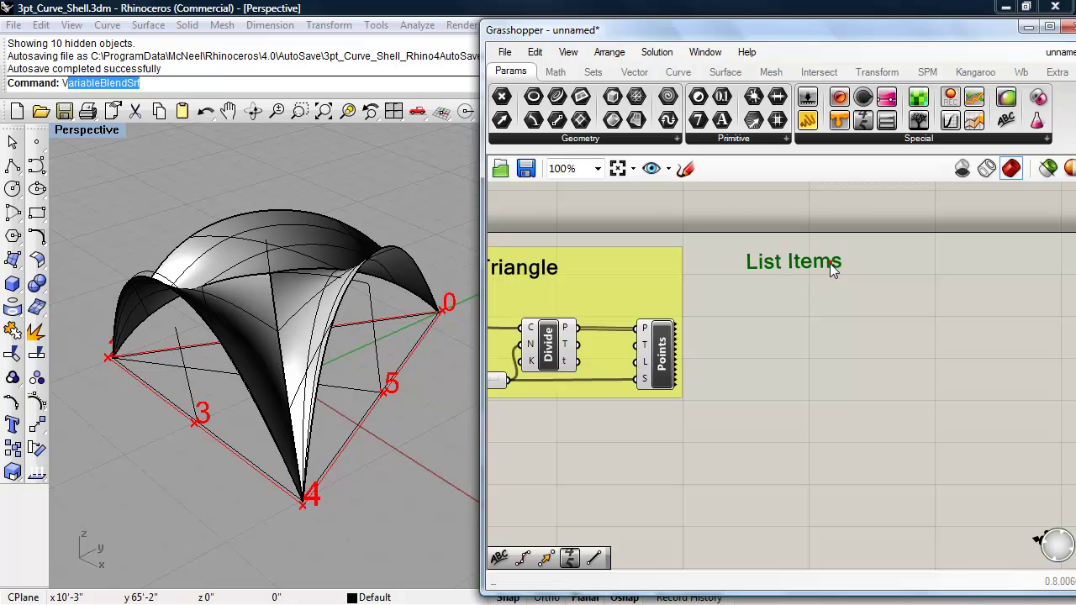
Add a List Item component and place it below the List Items label
double_click(821, 350)
type("list")
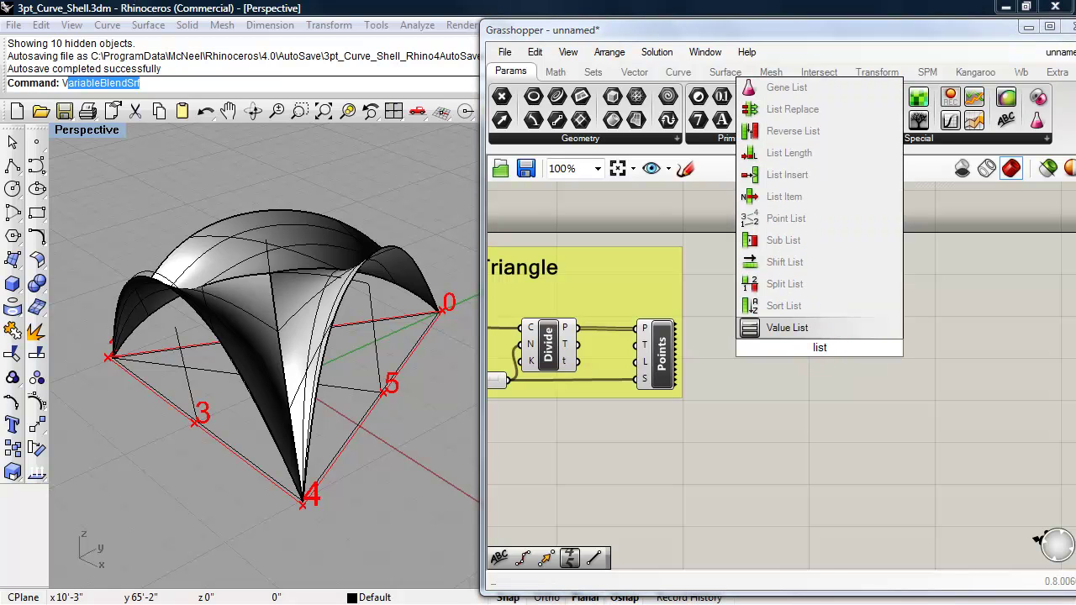
left_click(821, 200)
left_click_drag(808, 358, 863, 339)
Make a copy of the # of divisions slider and place it near the List Item component
right_click_drag(763, 377, 883, 338)
left_click(575, 342)
left_click_drag(575, 343, 920, 367, "alt")
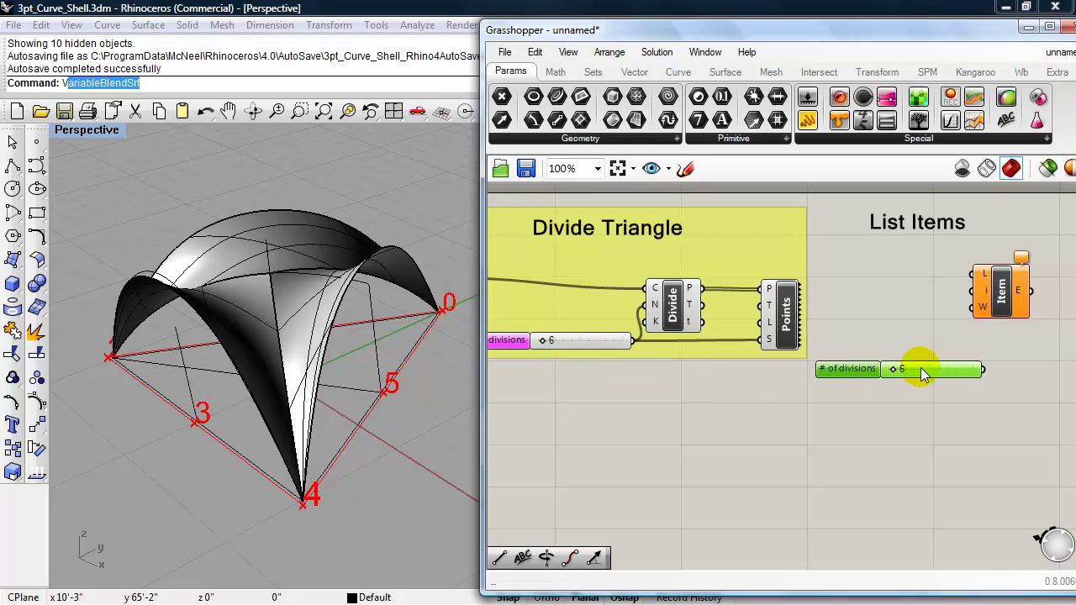
Rename the copied slider Item # and set its value to 1
right_click(840, 368)
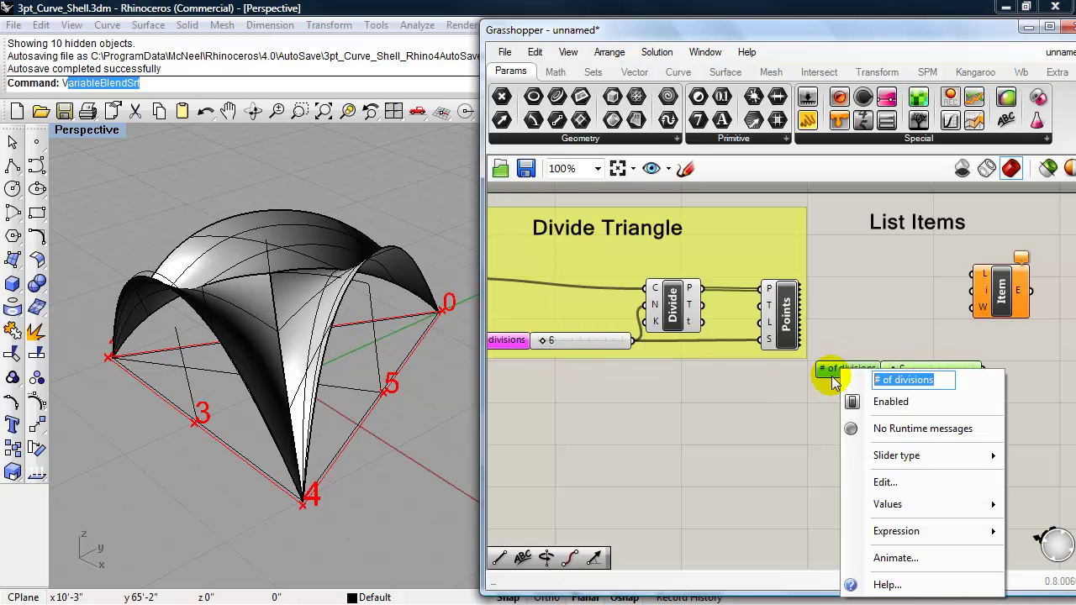
type("Item")
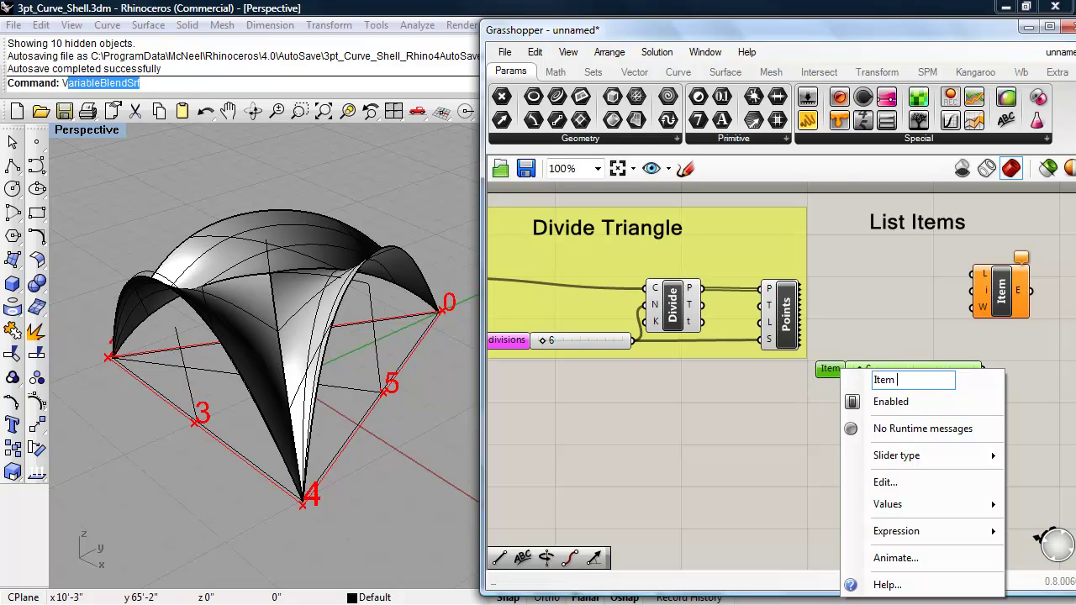
type(" #")
left_click(849, 345)
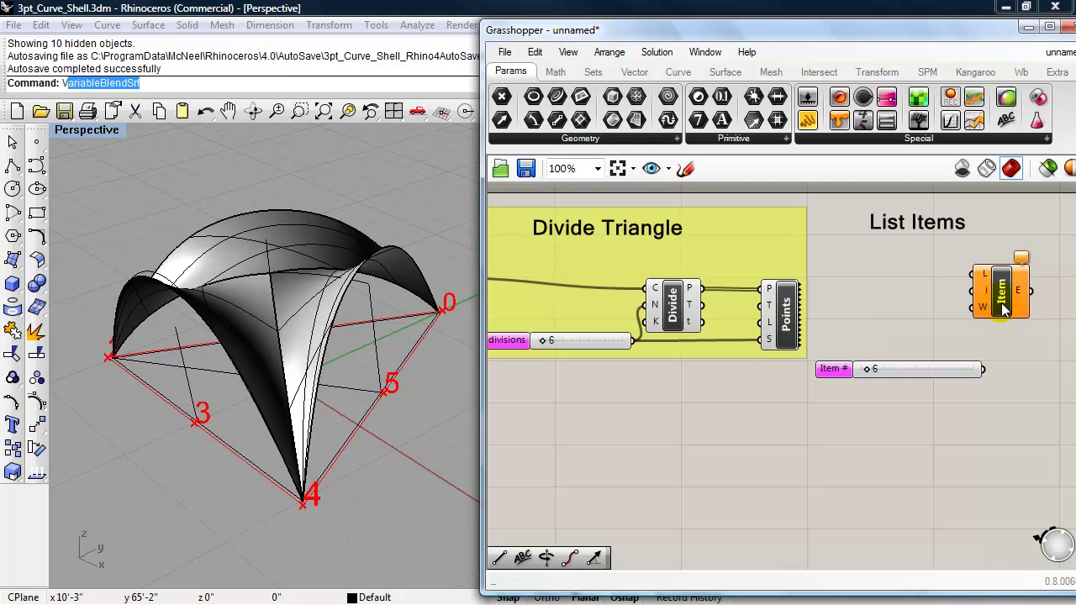
left_click_drag(867, 370, 862, 370)
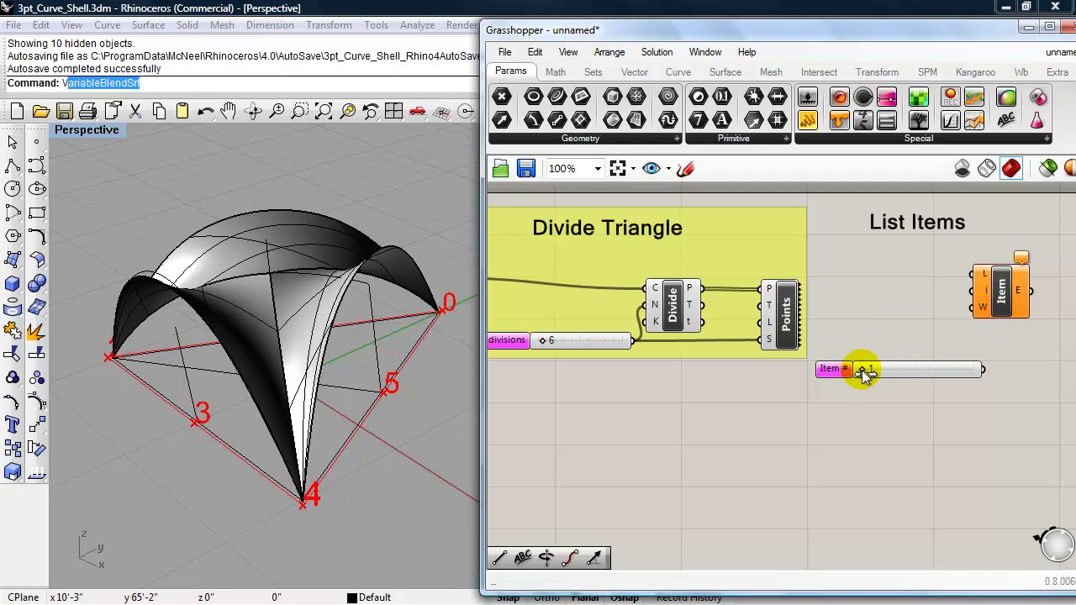
Wire the Item # slider into Item's i input and Divide's P output into its L input, and tidy the layout of Item, slider and Points
left_click_drag(983, 370, 971, 293)
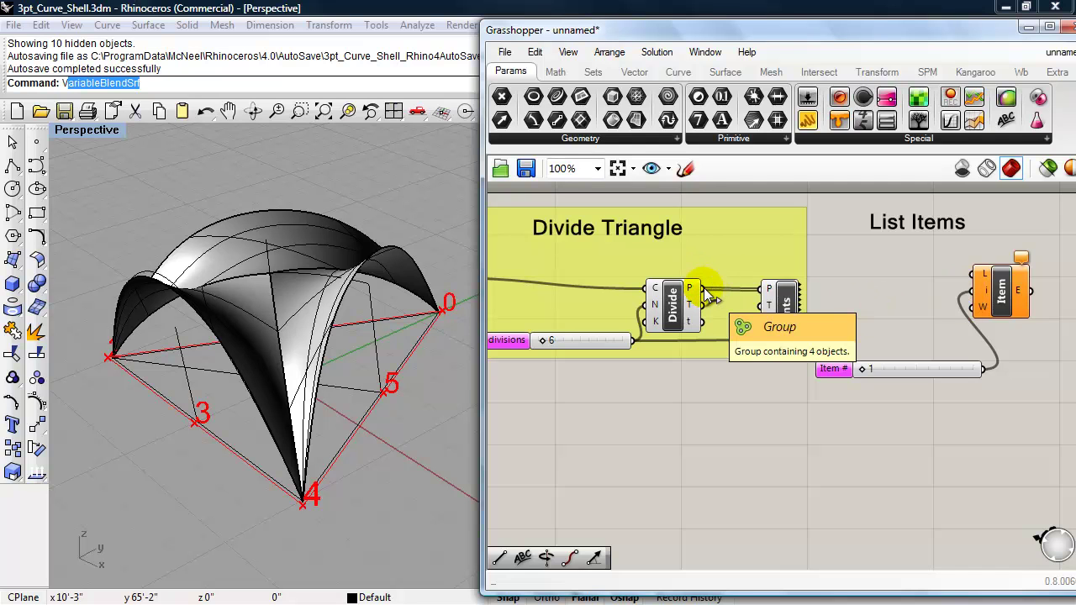
left_click_drag(704, 291, 1039, 295)
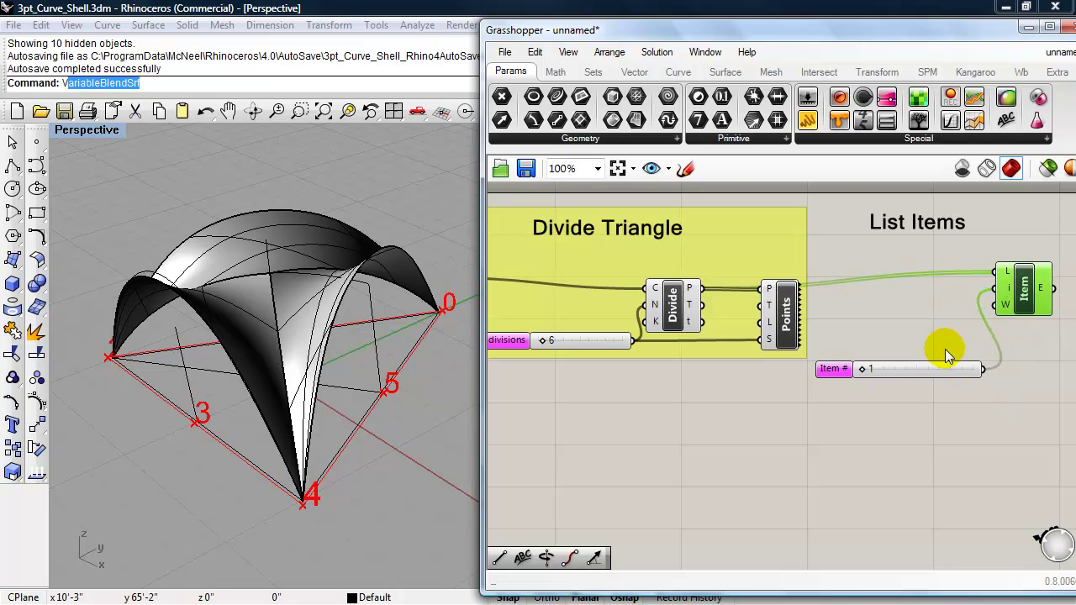
left_click_drag(941, 369, 939, 301)
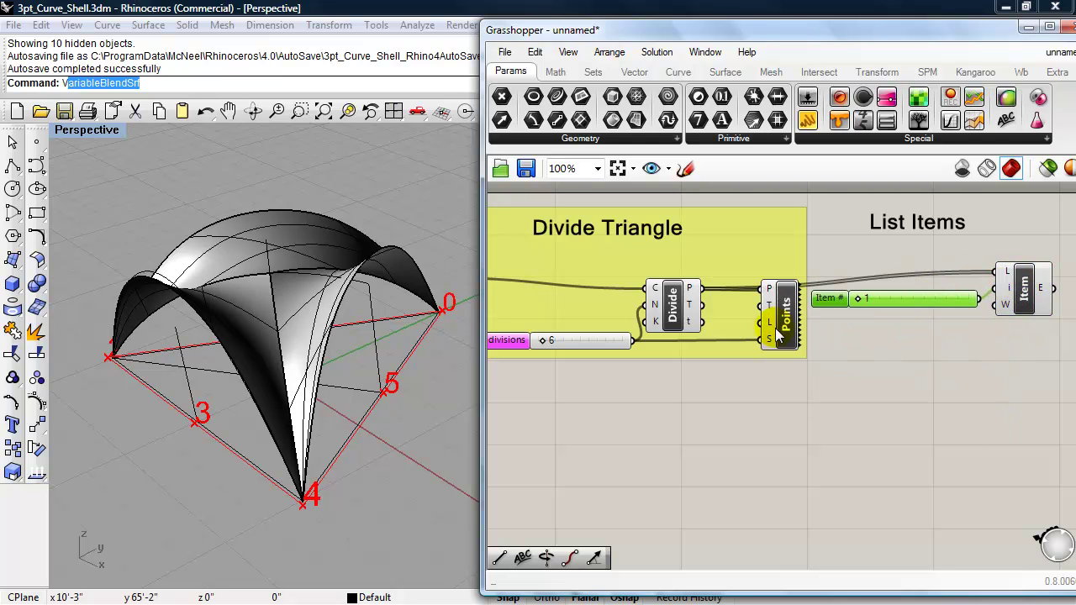
left_click_drag(780, 338, 775, 362)
right_click_drag(889, 358, 812, 354)
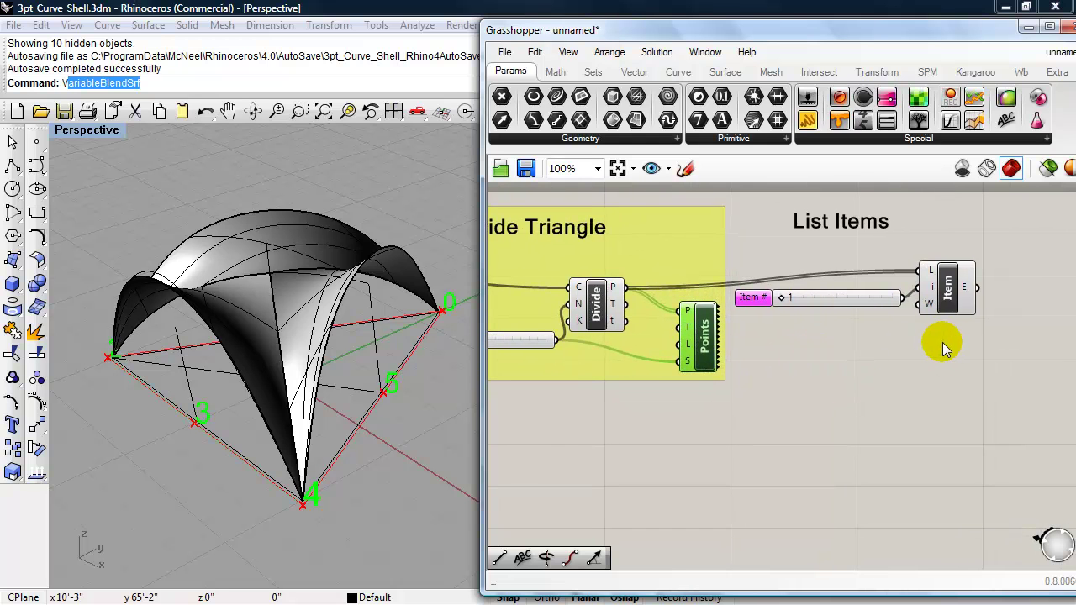
Duplicate the Item # slider and List Item component directly below the originals and set the copied slider to 2
left_click(956, 301)
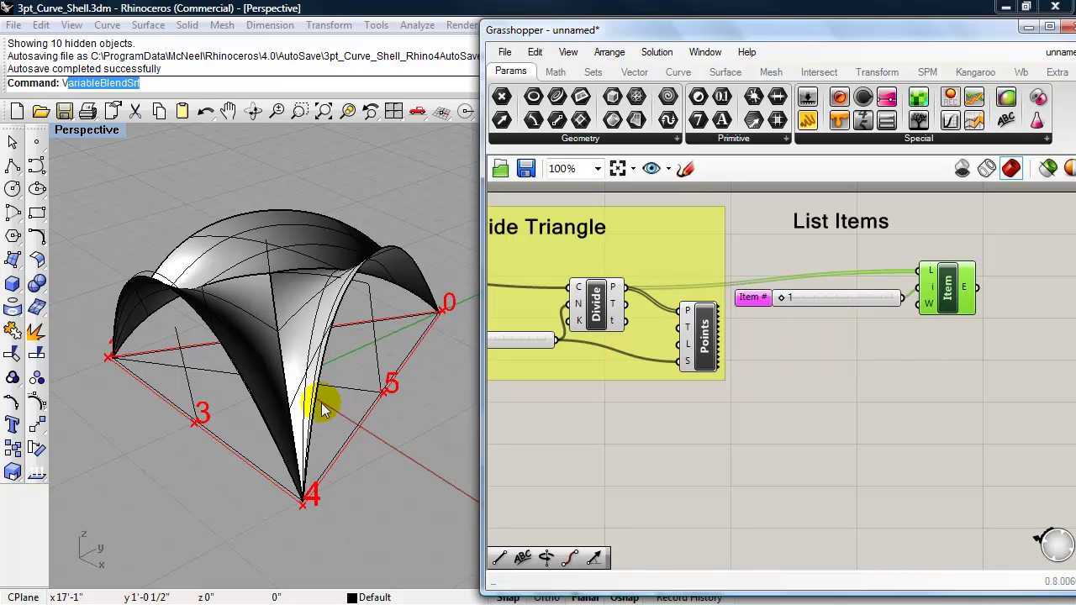
right_click_drag(336, 386, 371, 353)
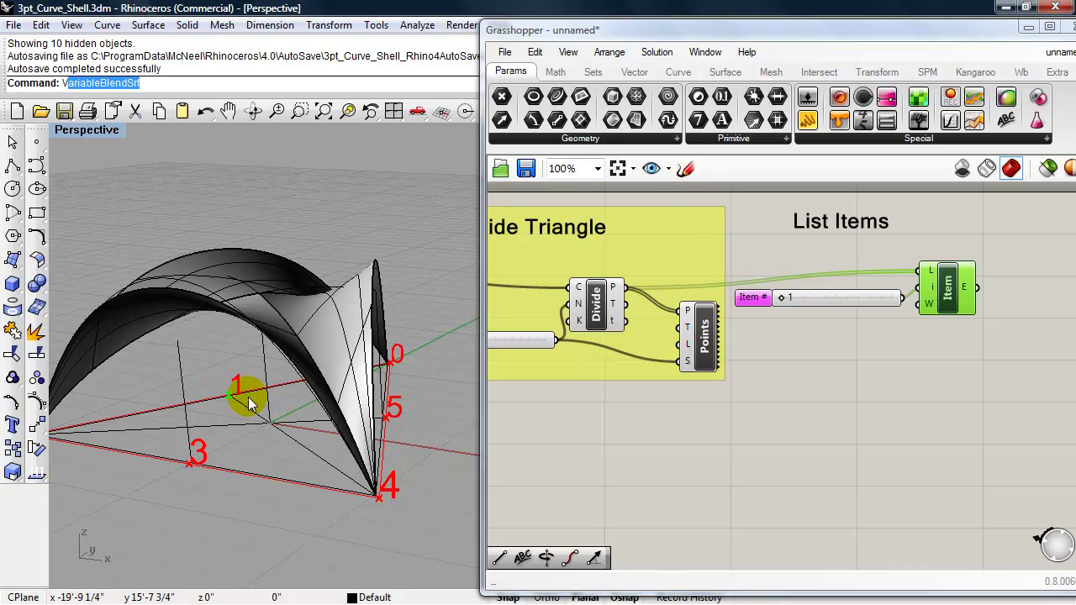
right_click_drag(230, 399, 243, 377, "shift")
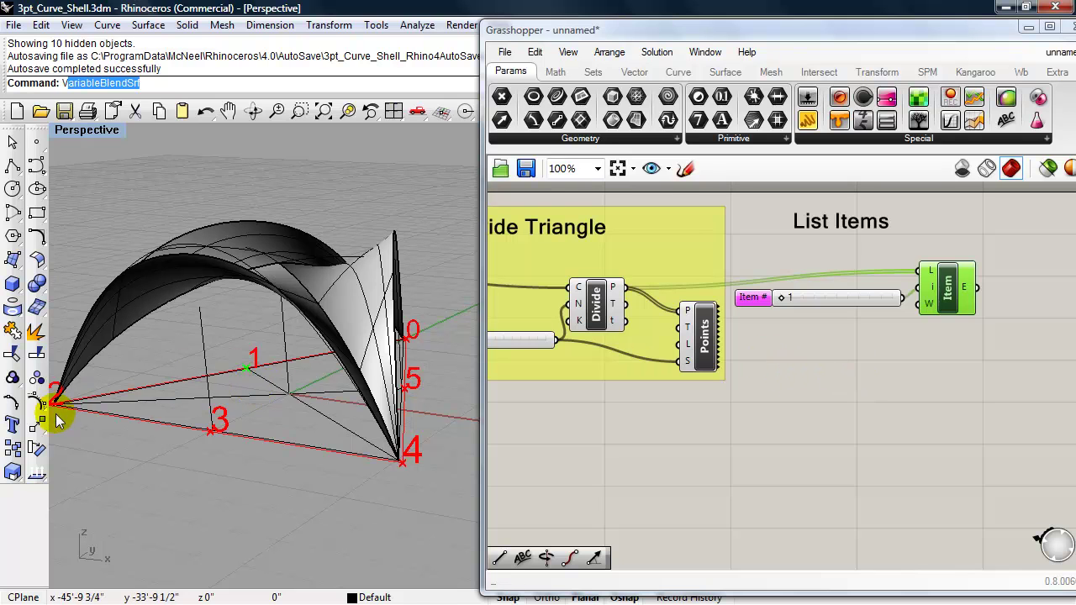
right_click_drag(137, 430, 151, 413)
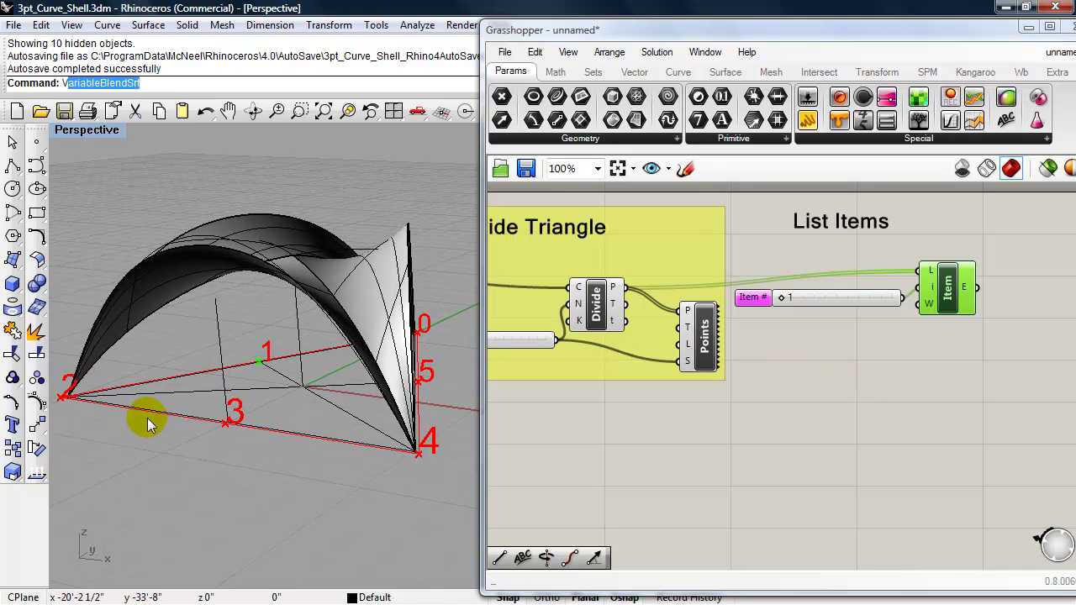
left_click_drag(961, 357, 847, 284)
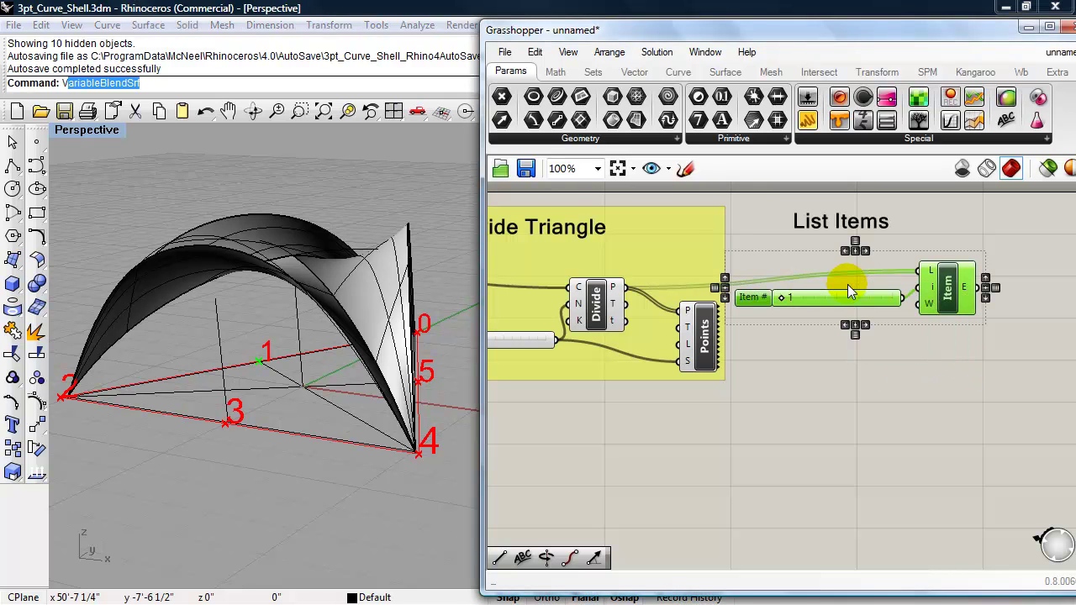
key("ctrl+c")
key("ctrl+v")
left_click_drag(951, 312, 942, 366)
left_click(780, 355)
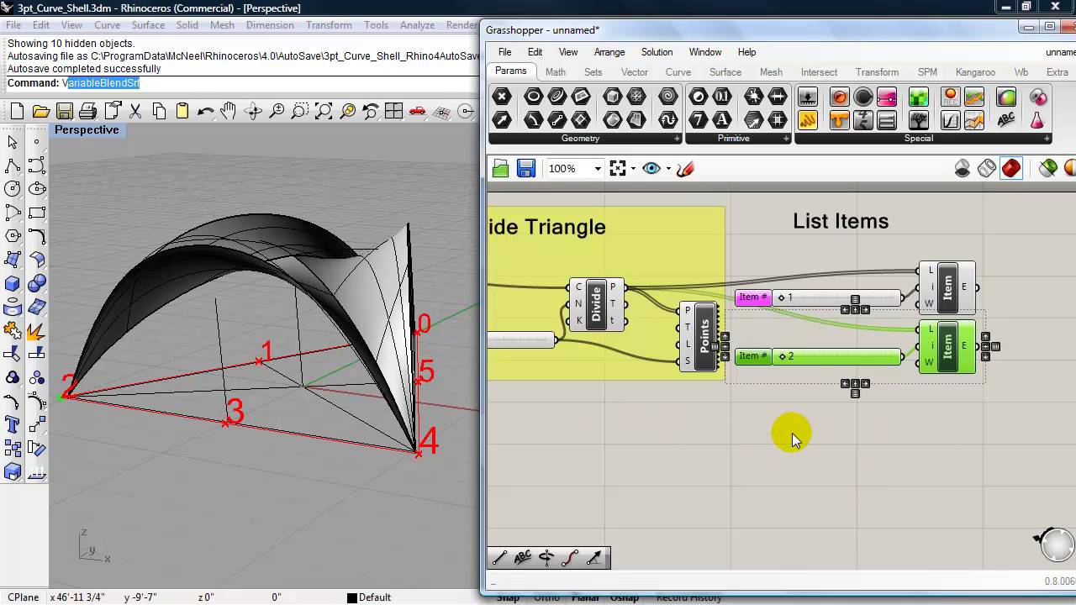
Add a third Item # slider and List Item pair below the second and set its slider to 3
key("ctrl+v")
left_click_drag(938, 356, 938, 415)
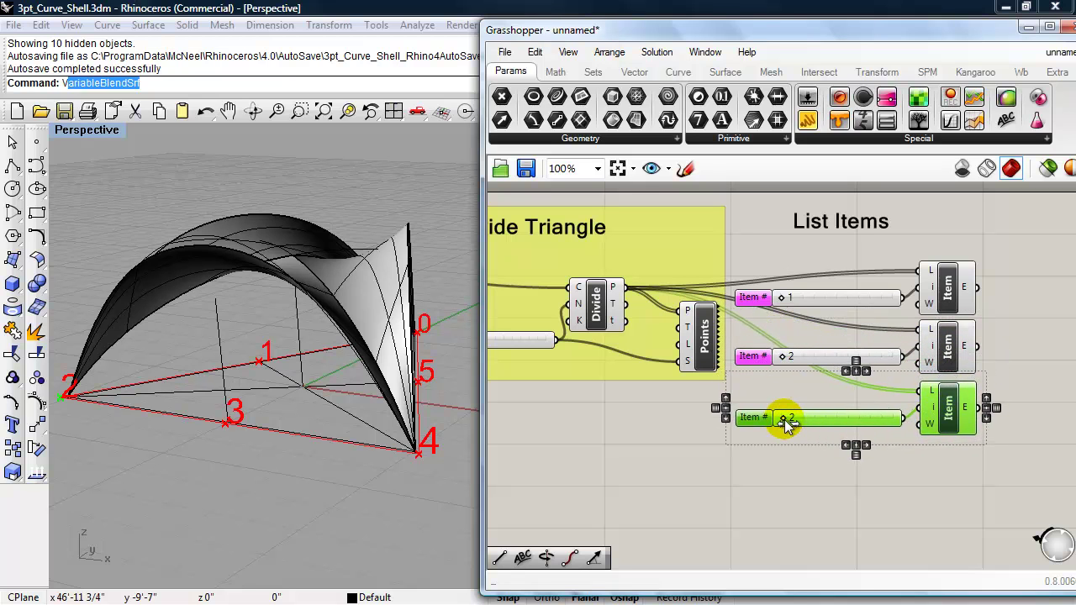
left_click_drag(788, 423, 779, 423)
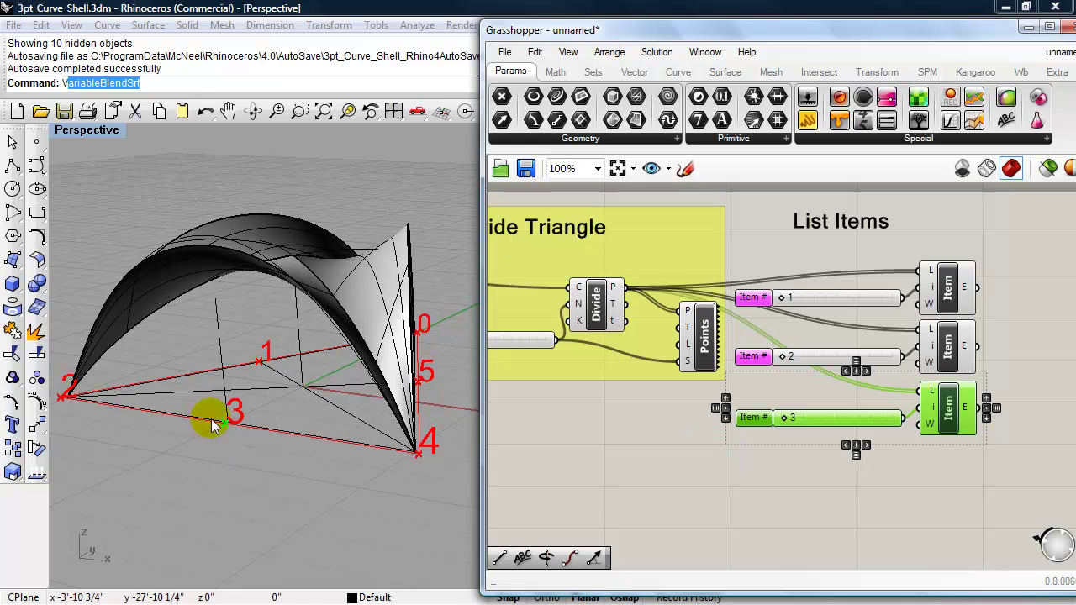
Duplicate the third slider and List Item pair below it and set the new Item # slider to 4
left_click_drag(954, 486, 798, 418)
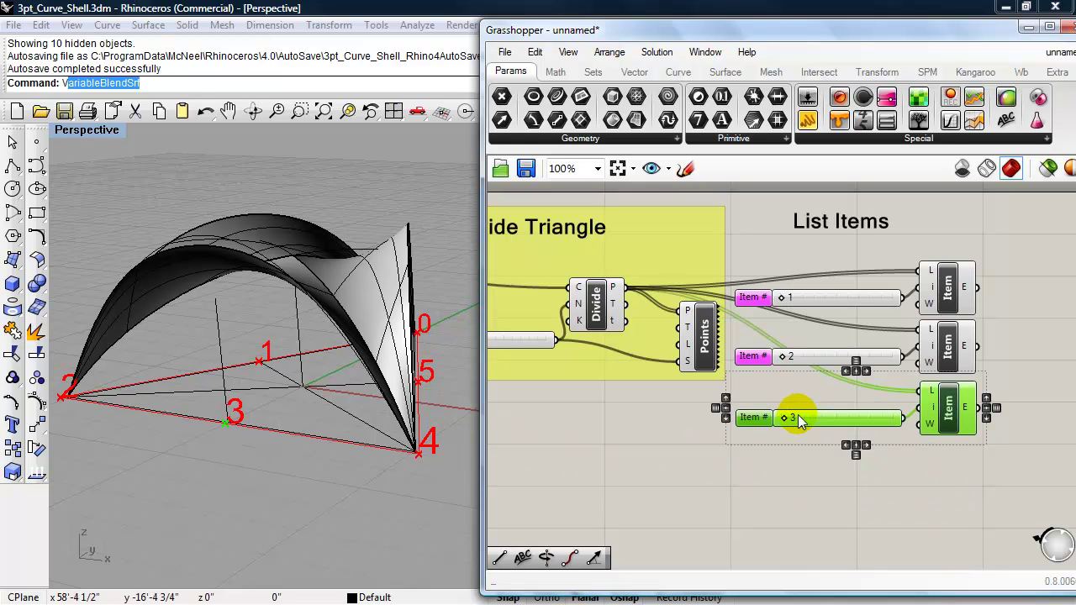
key("ctrl+c")
key("ctrl+v")
left_click_drag(950, 425, 942, 480)
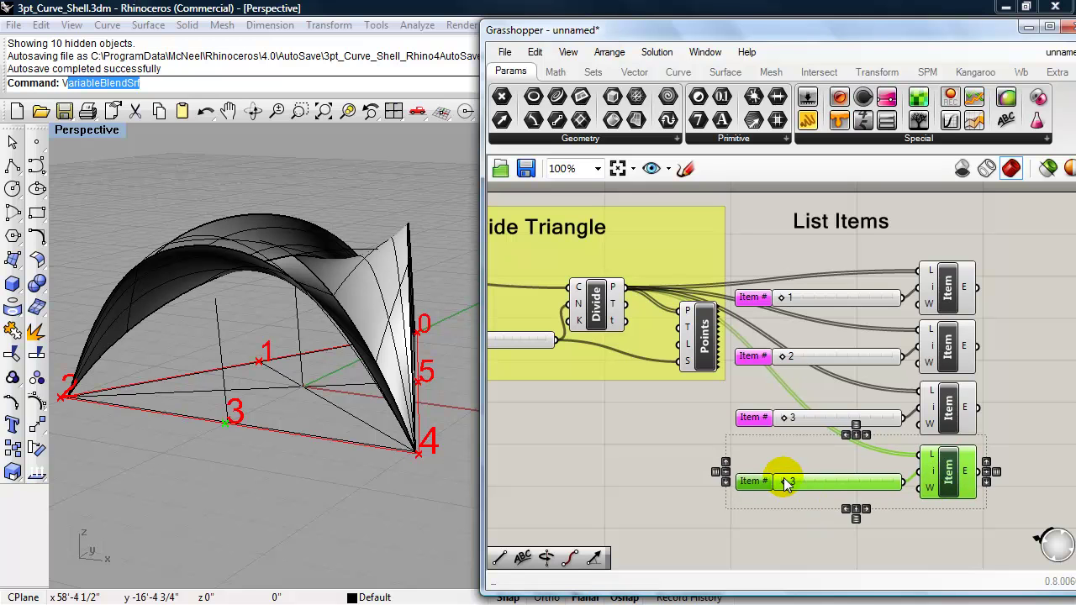
left_click_drag(785, 481, 784, 482)
Duplicate the fourth slider and List Item pair below it and set the new Item # slider to 5
right_click_drag(791, 513, 757, 444)
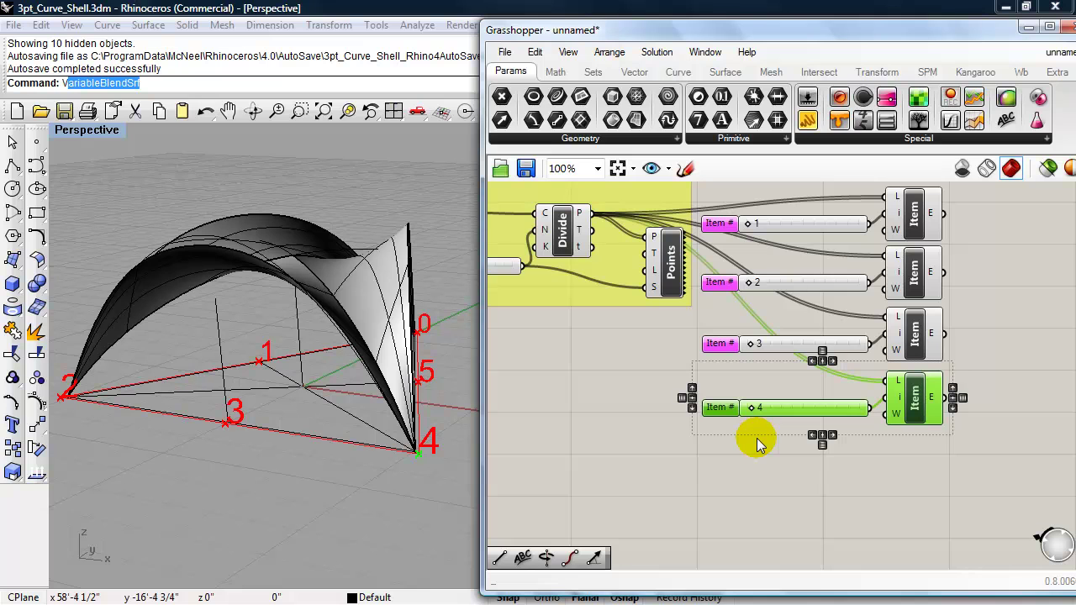
key("ctrl+c")
key("ctrl+v")
left_click_drag(940, 419, 924, 468)
left_click(748, 477)
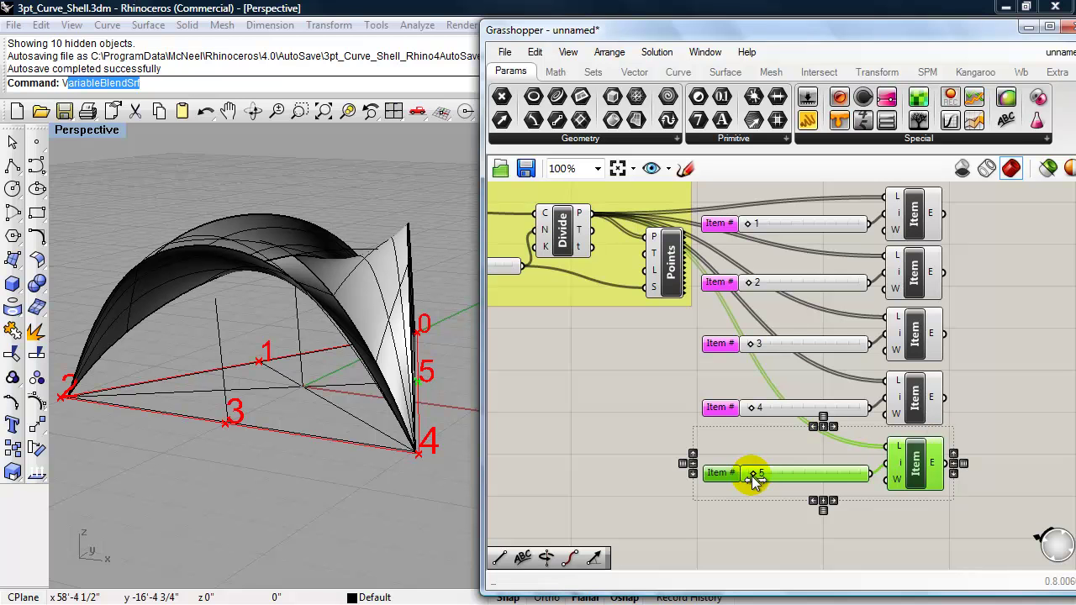
Group the List Items label with all five Item # sliders and their List Item components
right_click_drag(384, 428, 319, 452)
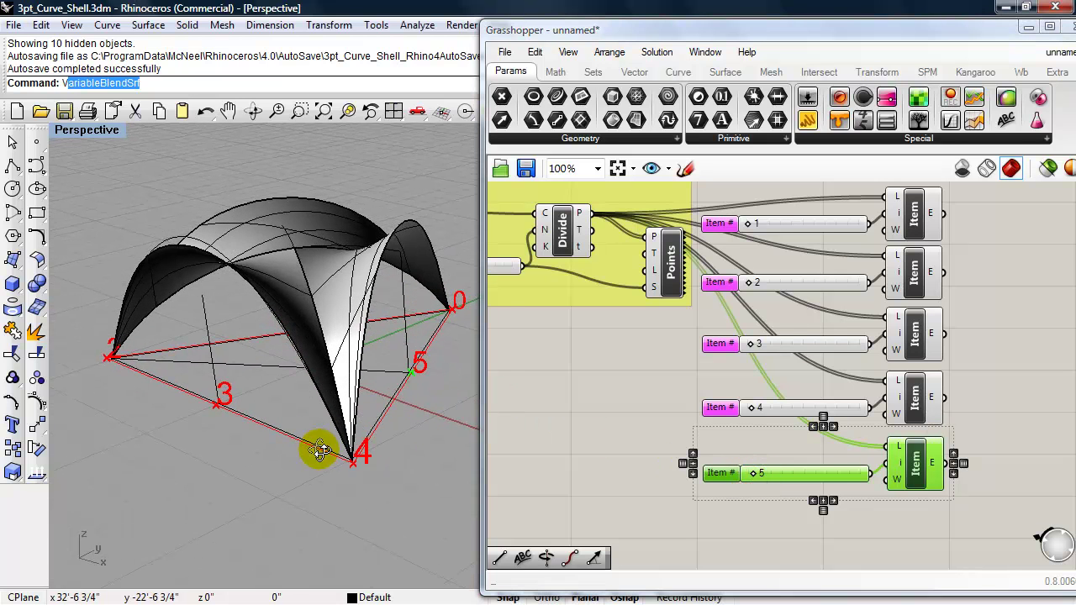
scroll(664, 404, "down", 2)
right_click_drag(601, 404, 597, 432)
left_click_drag(816, 532, 685, 233)
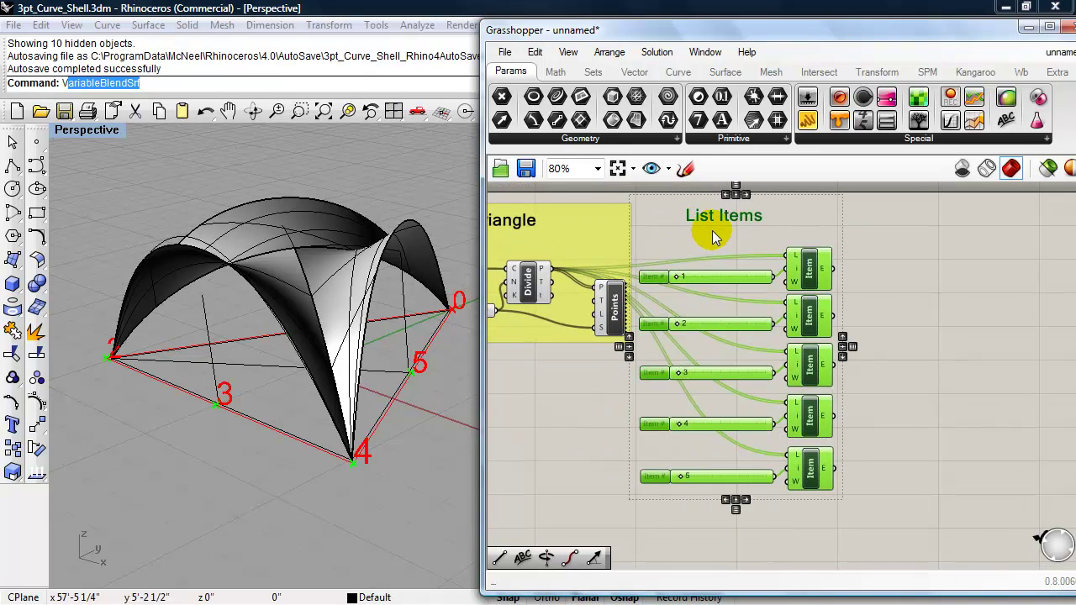
left_click(712, 231)
Recolour the List Items group dark grey
right_click(742, 227)
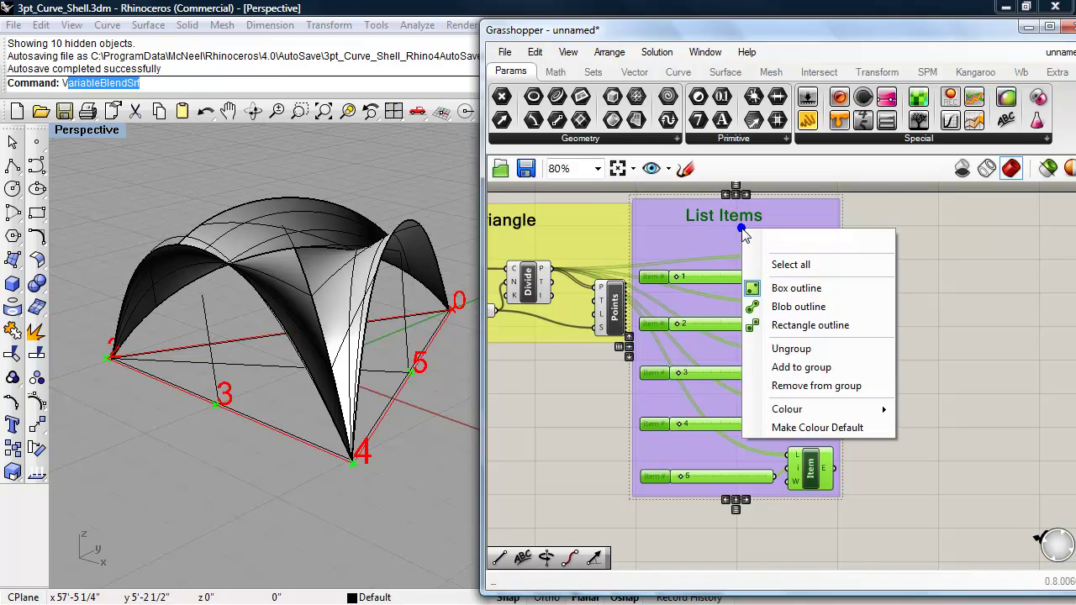
mouse_move(816, 410)
left_click_drag(632, 490, 581, 462)
left_click_drag(689, 500, 580, 501)
left_click(535, 592)
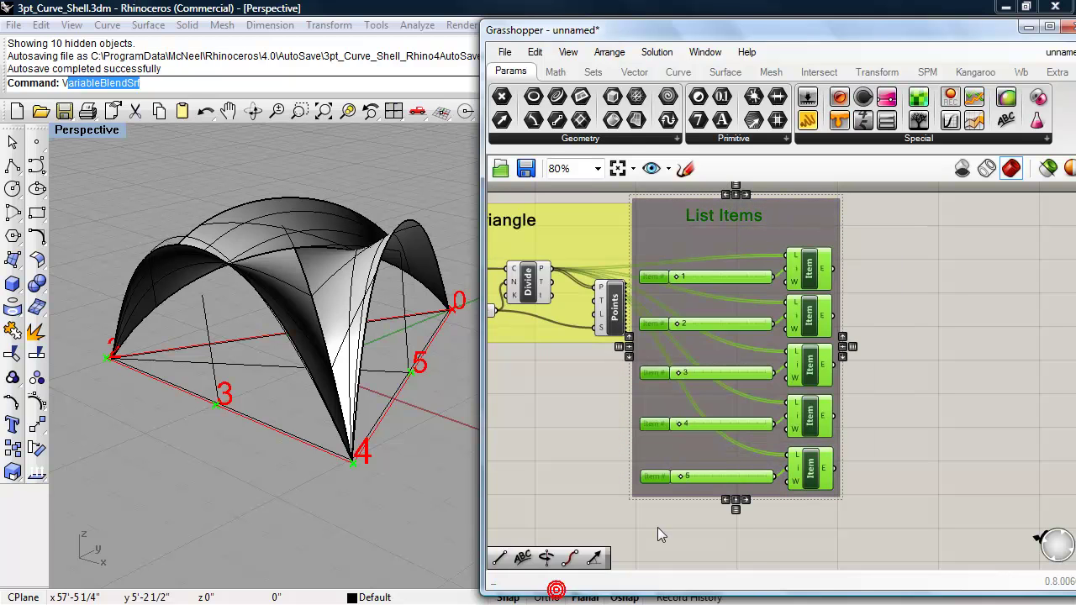
Shift the List Items group slightly away from the neighbouring yellow triangle group
left_click(905, 480)
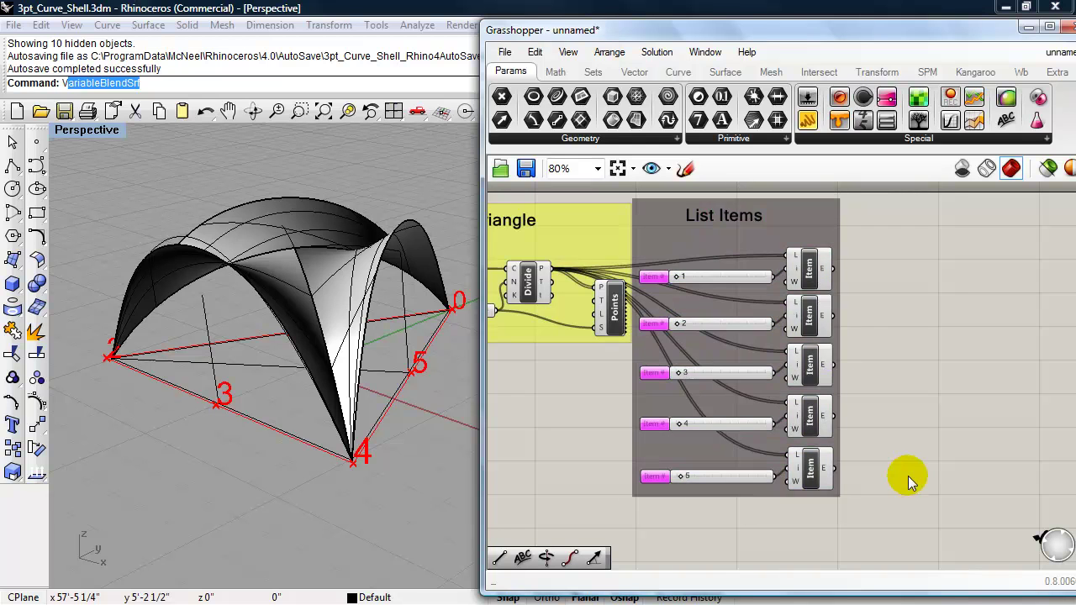
left_click_drag(787, 223, 793, 229)
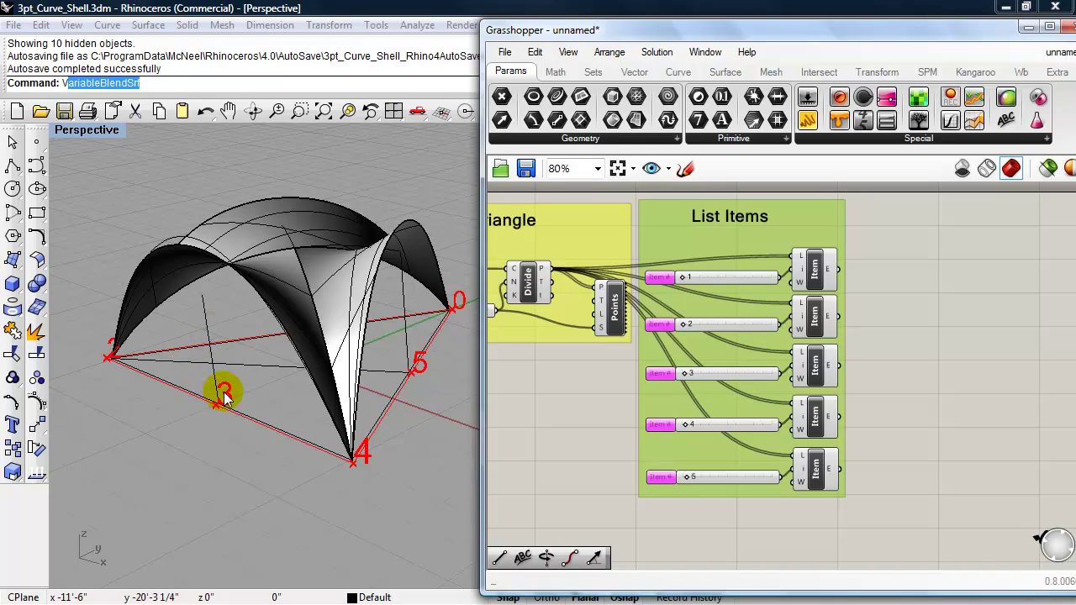
Add a Line SDL component beside the List Items group and feed its start point from the List Item for index 3
right_click_drag(915, 444, 816, 439)
double_click(862, 417)
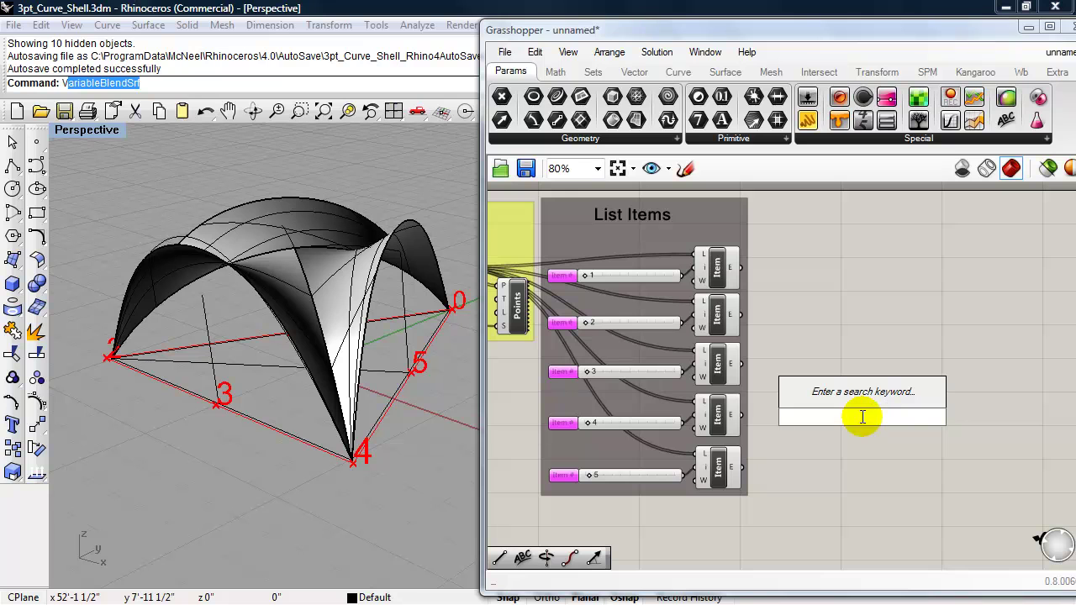
type("line")
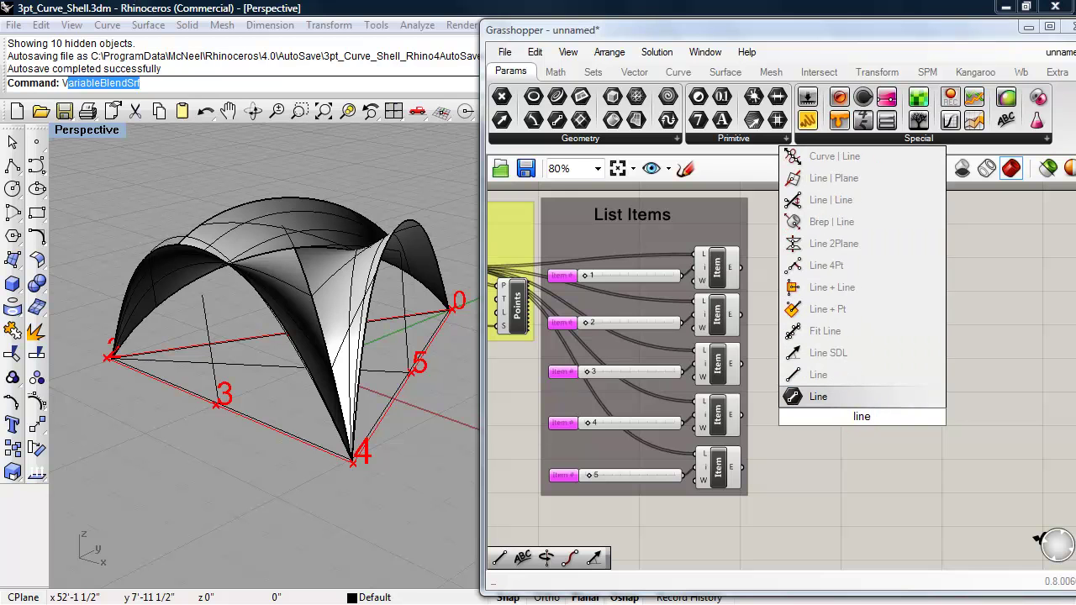
left_click(843, 353)
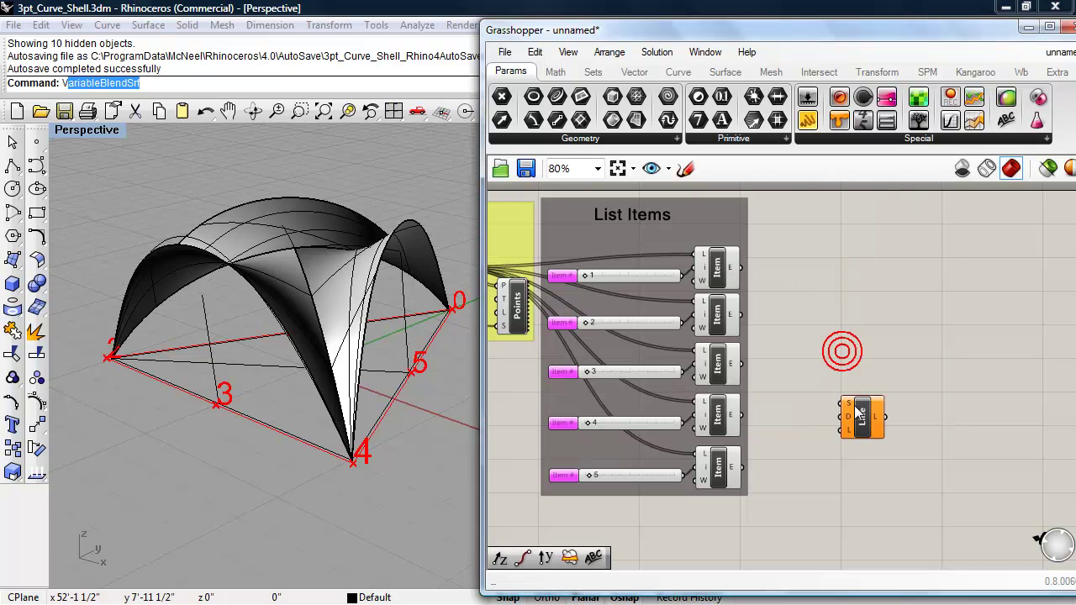
left_click(269, 448)
left_click(704, 458)
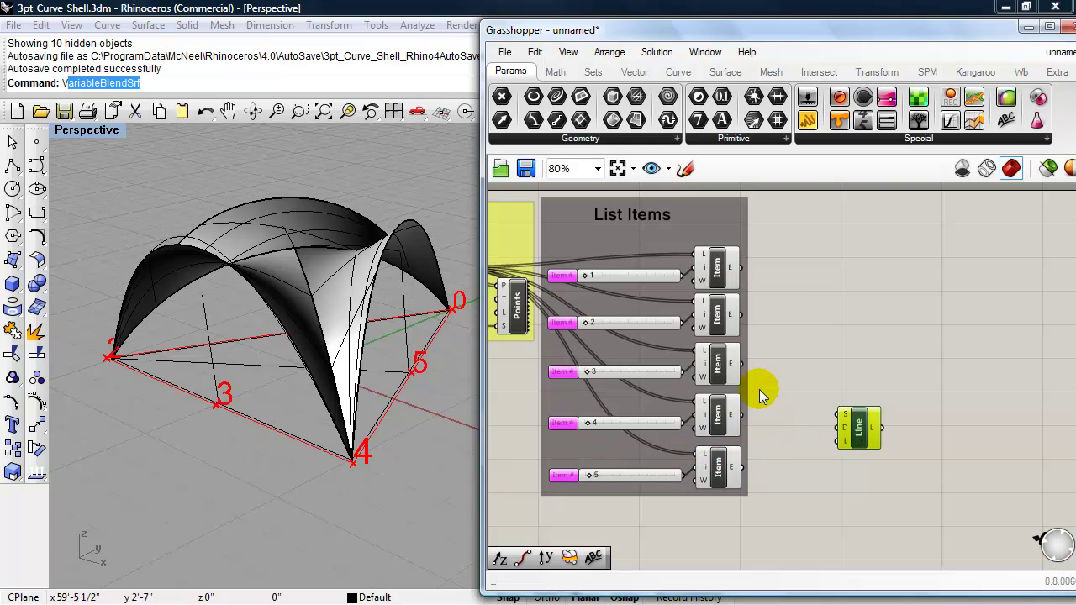
left_click_drag(743, 367, 898, 429)
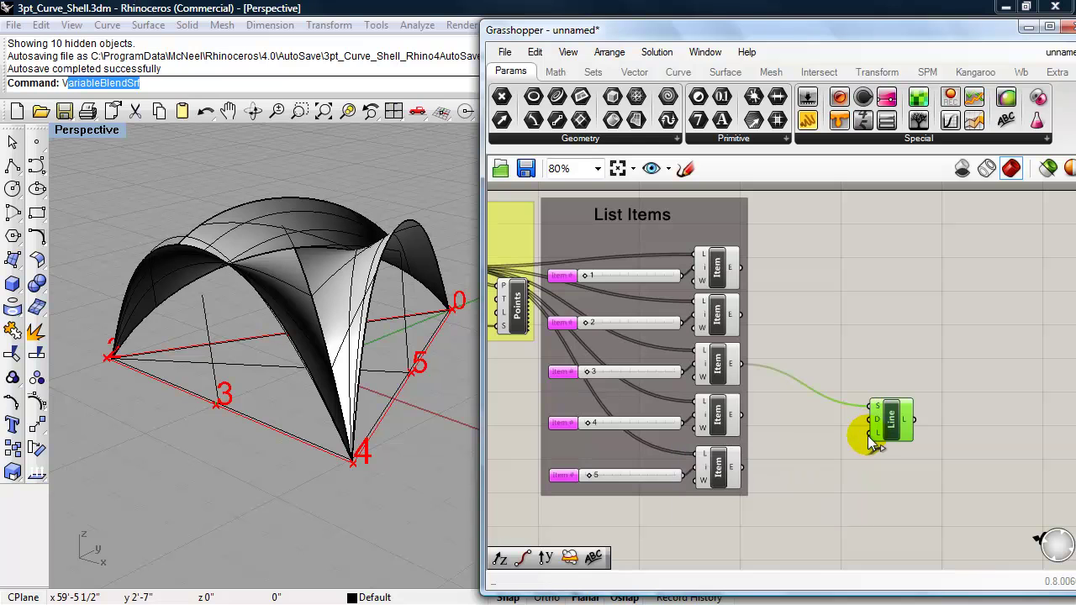
Duplicate the Item # slider set to 4 and place the copy outside the group, just before the Line component
left_click(629, 424)
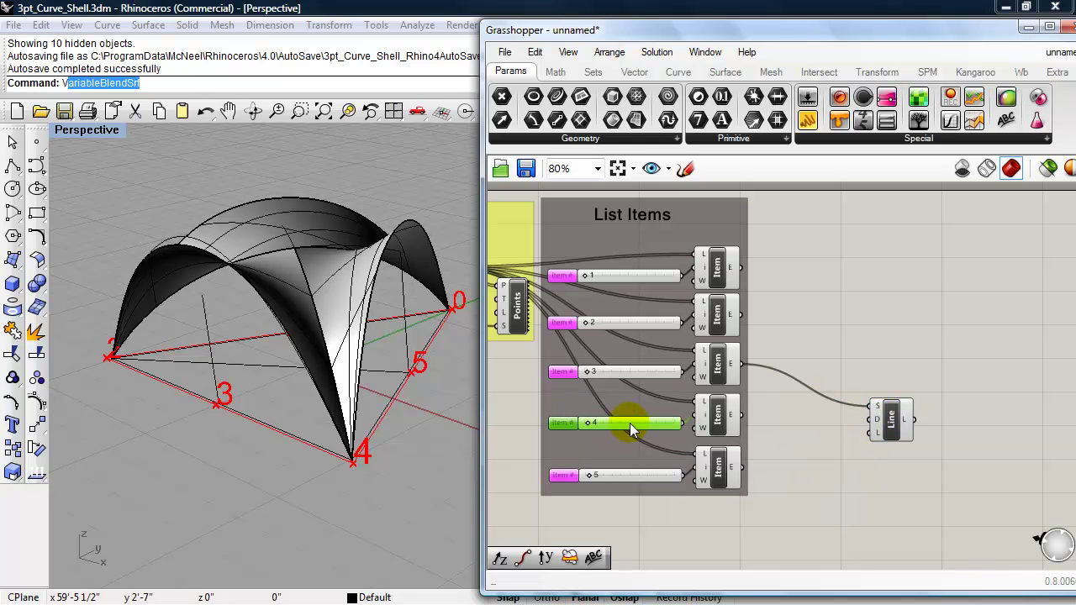
left_click_drag(629, 421, 877, 463)
scroll(866, 476, "up", 2)
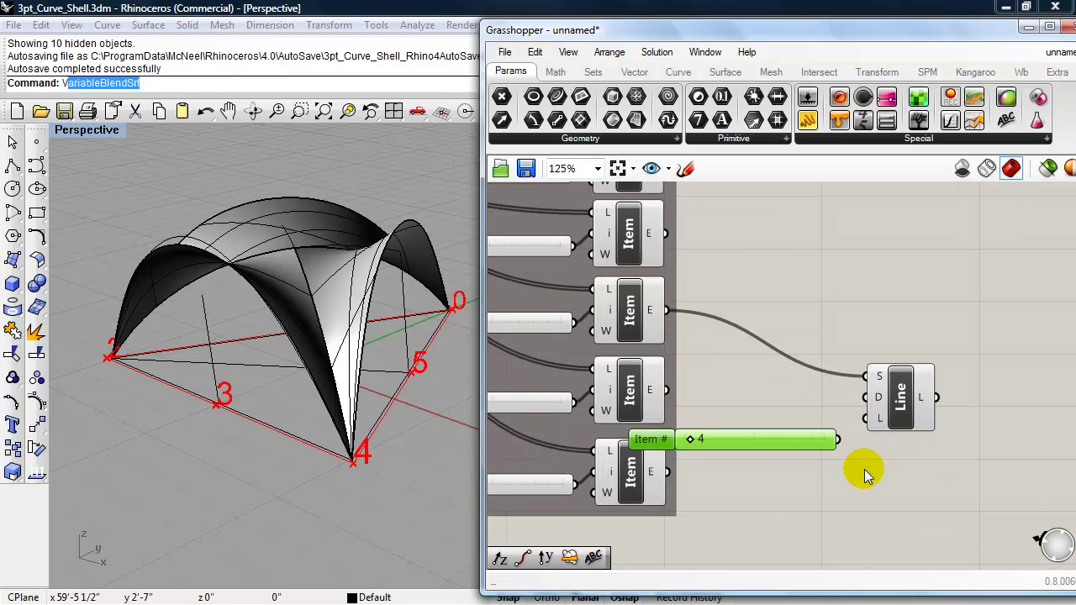
left_click_drag(902, 416, 952, 408)
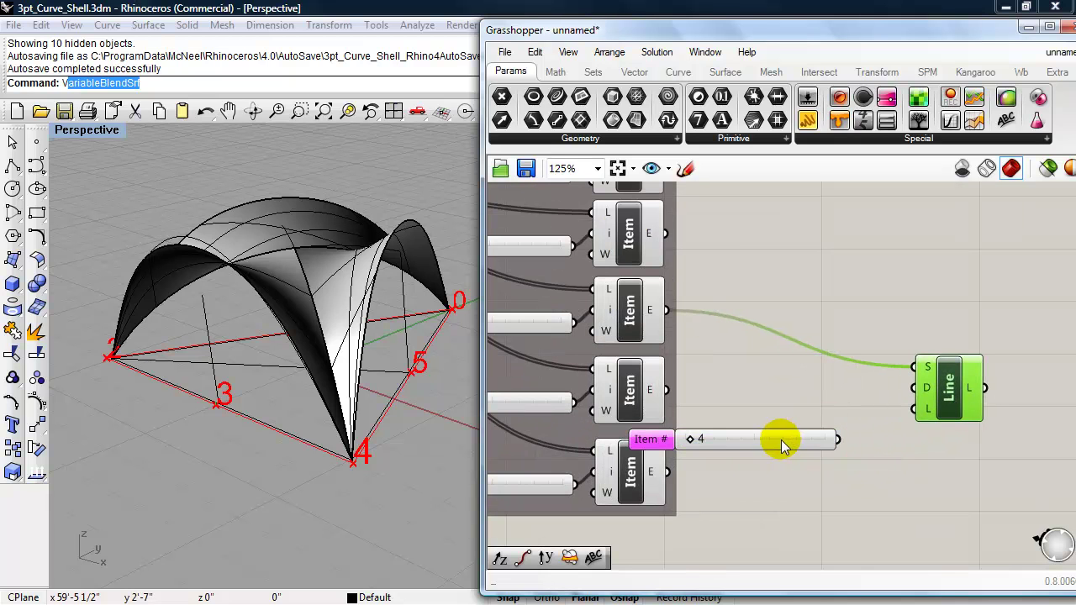
left_click_drag(780, 440, 831, 408)
Rename the copied slider Length and connect it to the Line component's L input
right_click(701, 403)
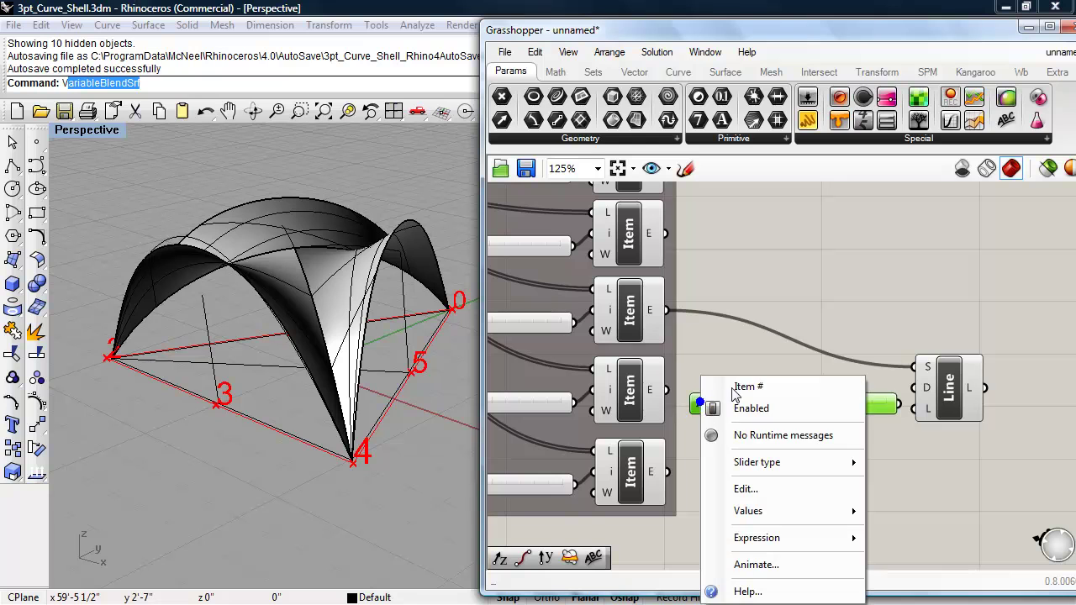
left_click(785, 385)
type("Length")
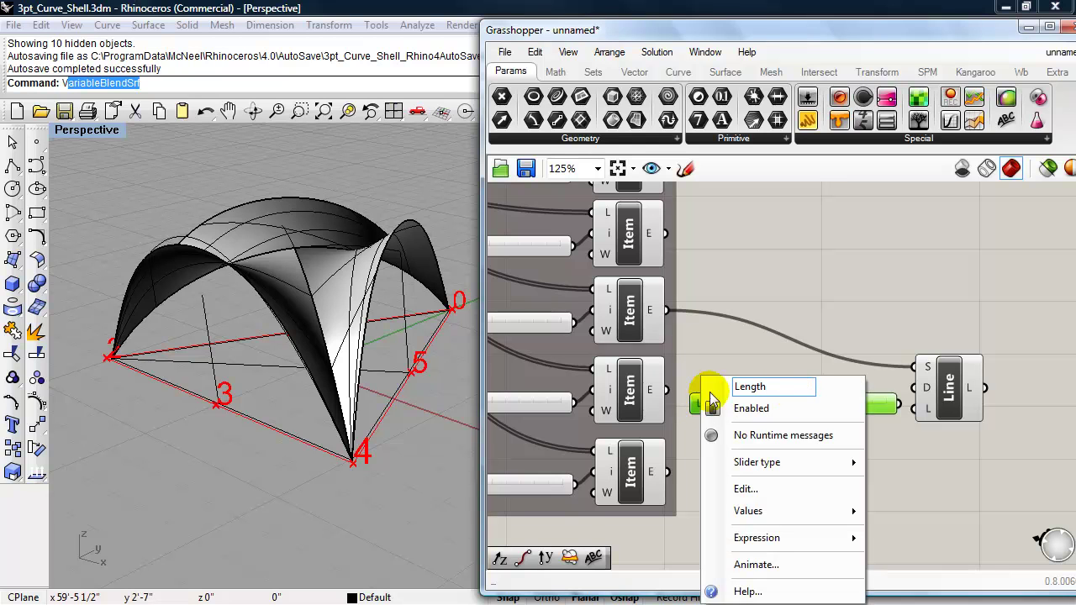
left_click(733, 358)
scroll(740, 363, "up", 2)
left_click_drag(919, 409, 938, 415)
right_click_drag(837, 454, 827, 432)
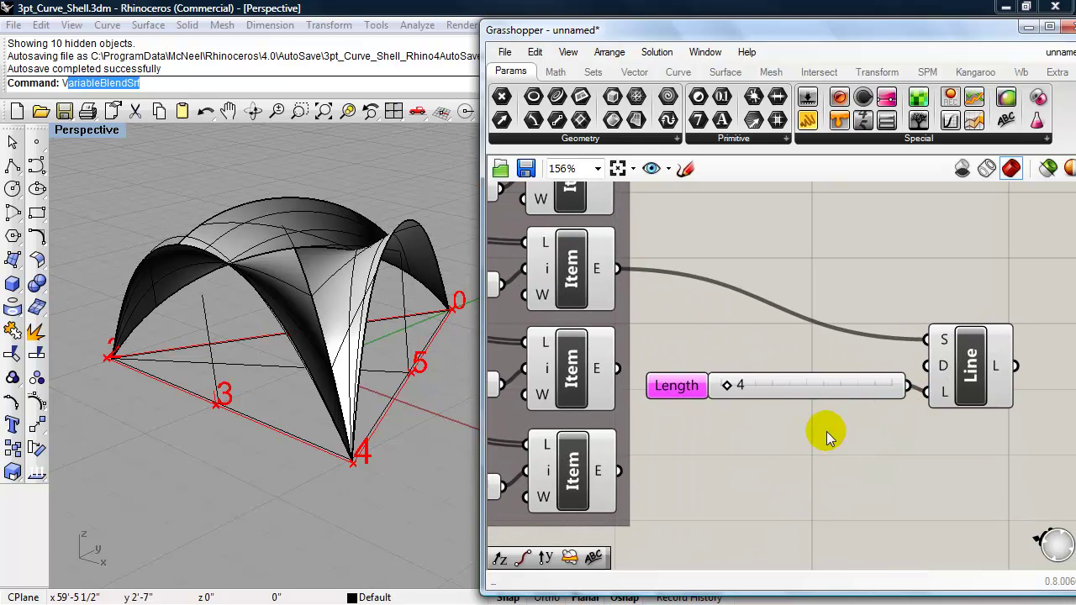
Align the Length slider with the Line component and set it to 25
left_click_drag(834, 385, 825, 396)
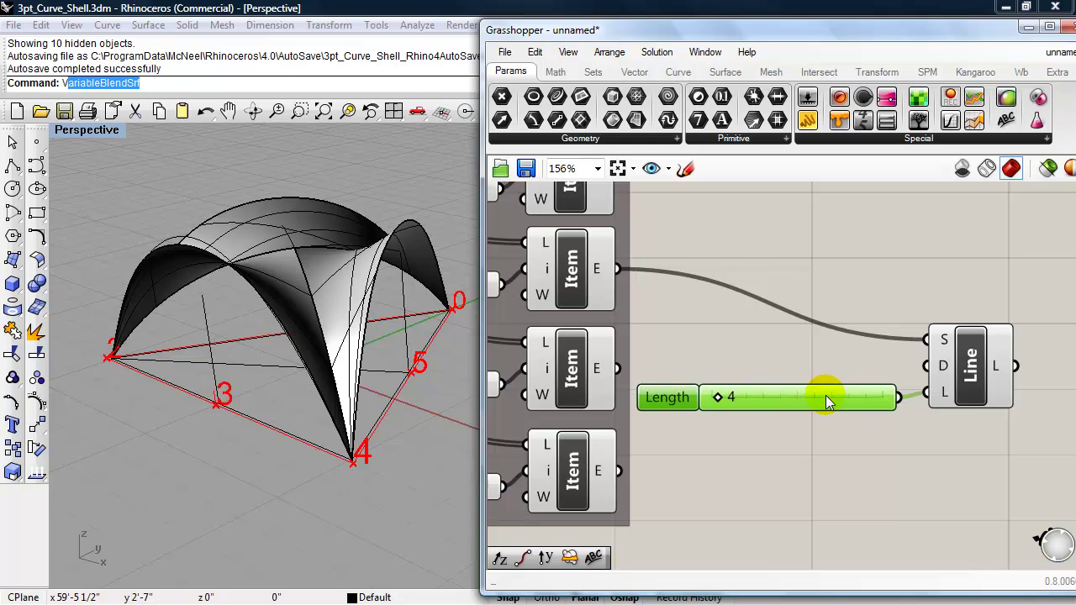
left_click_drag(724, 398, 752, 404)
left_click(937, 391)
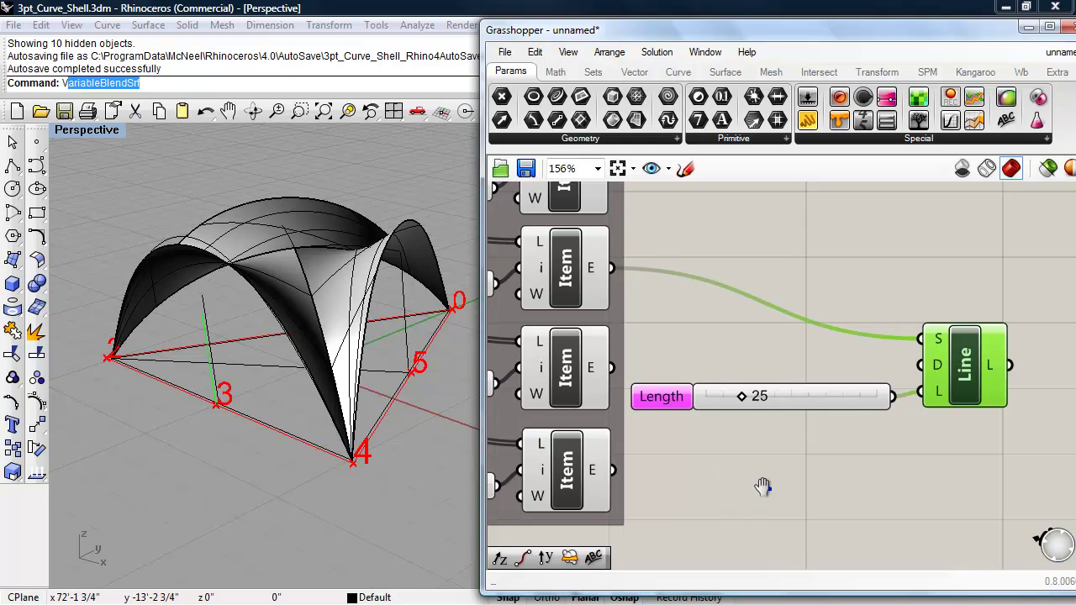
Add an End Points component after the Line component and connect the line output to its curve input
right_click_drag(763, 488, 641, 480)
scroll(647, 483, "down", 1)
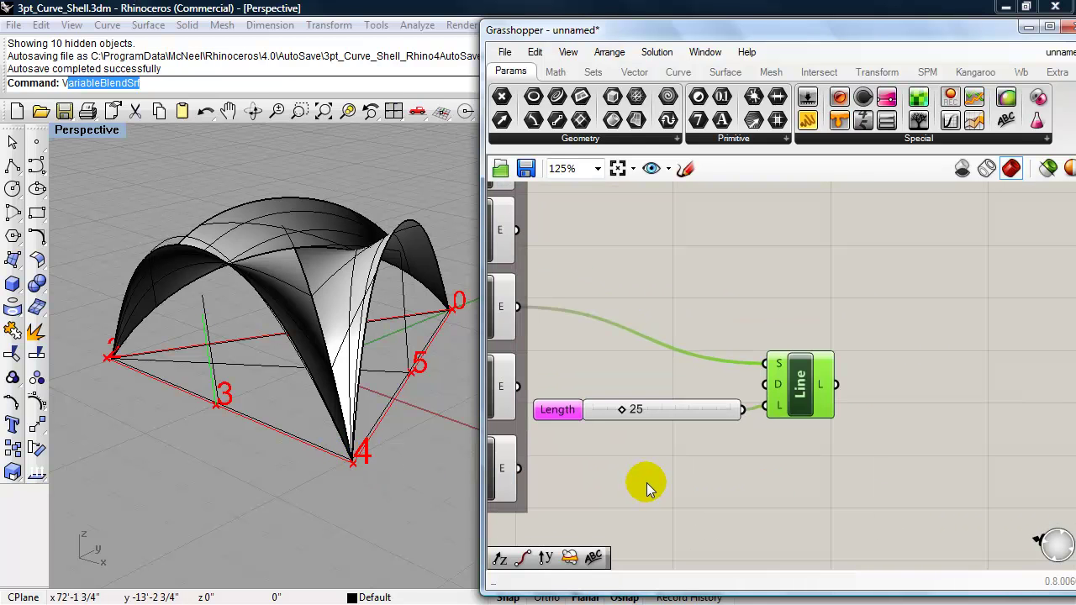
double_click(880, 412)
type("end")
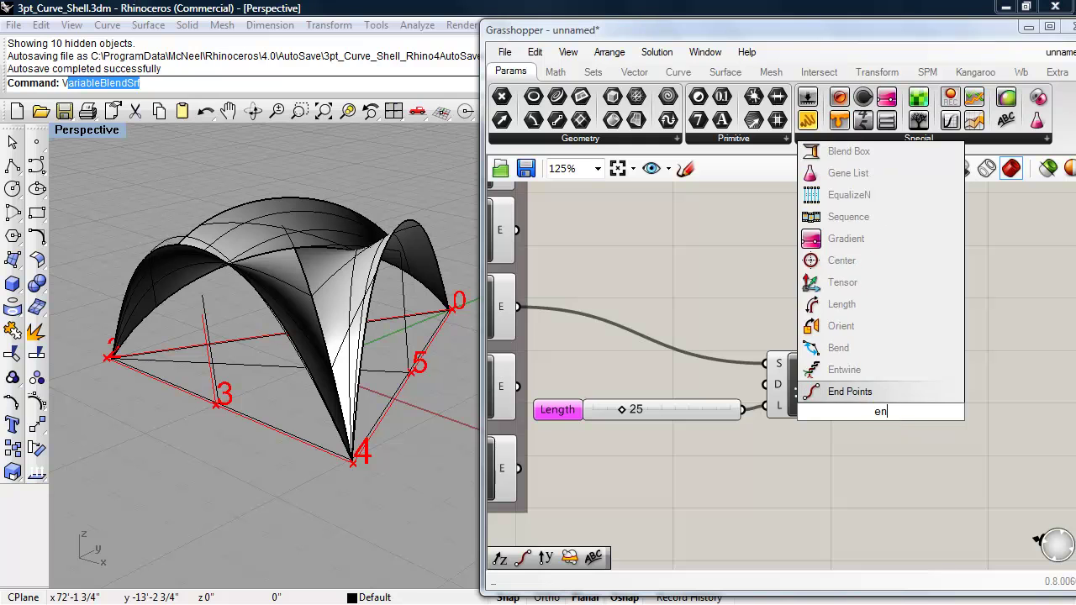
left_click(859, 398)
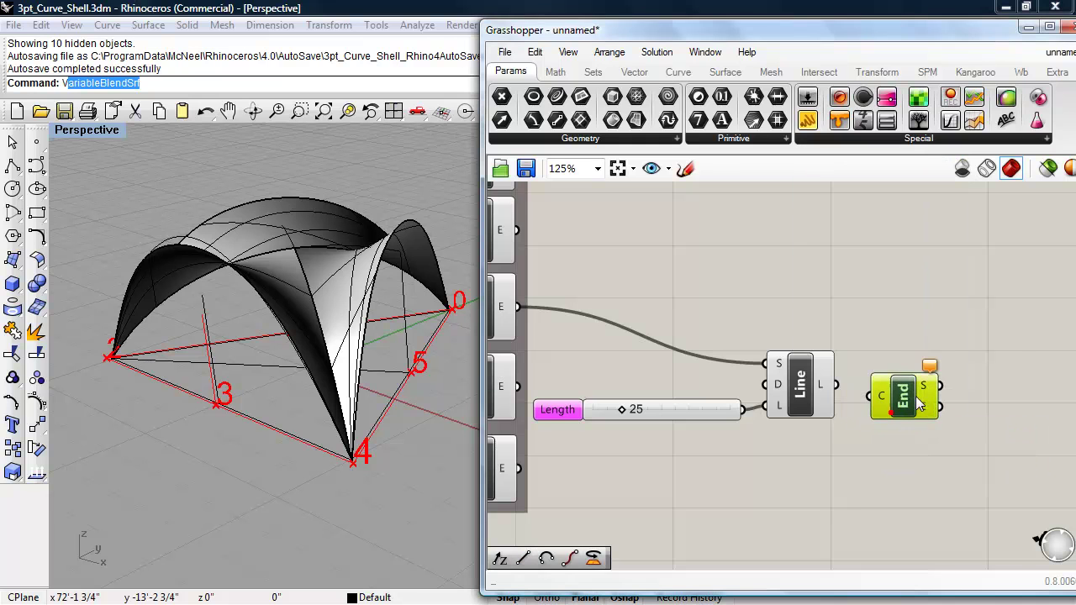
left_click_drag(845, 386, 910, 395)
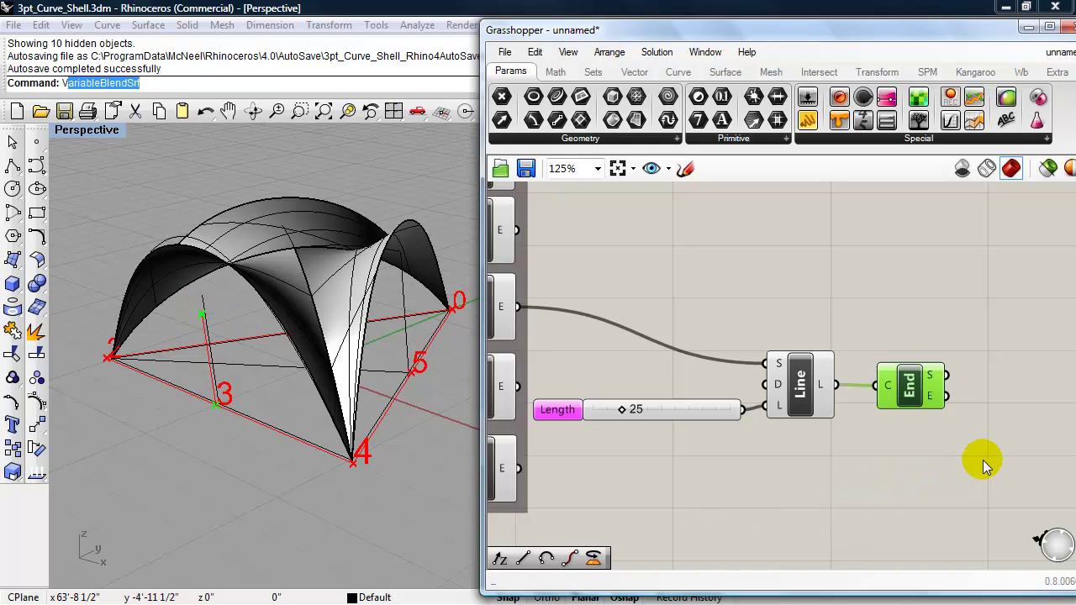
Add an Arc 3Pt component and place it above and beyond the End Points component
right_click_drag(983, 455, 955, 457)
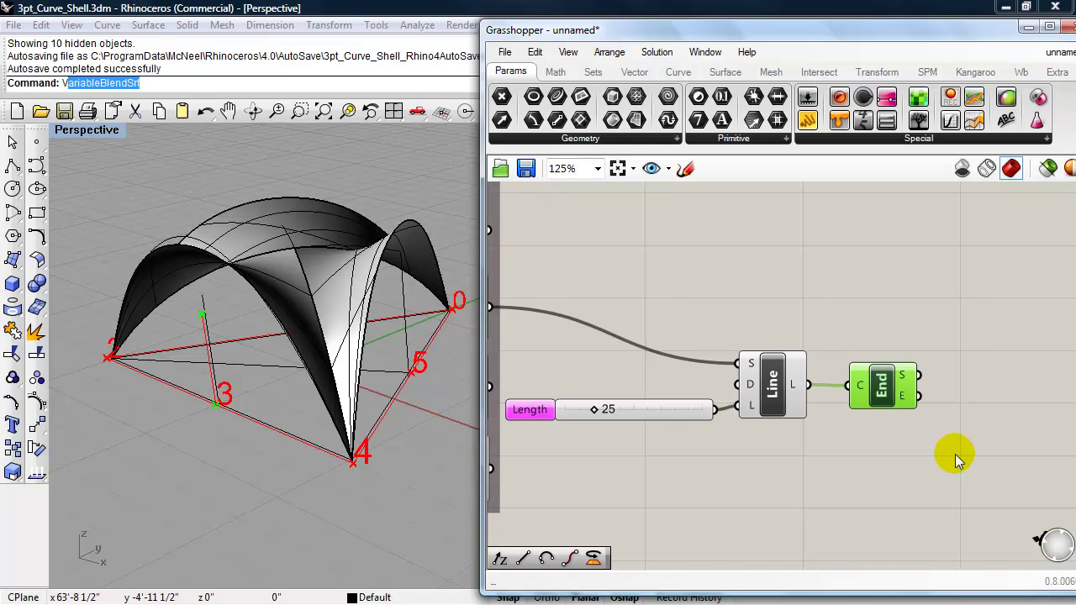
left_click(984, 407)
double_click(985, 407)
type("arc")
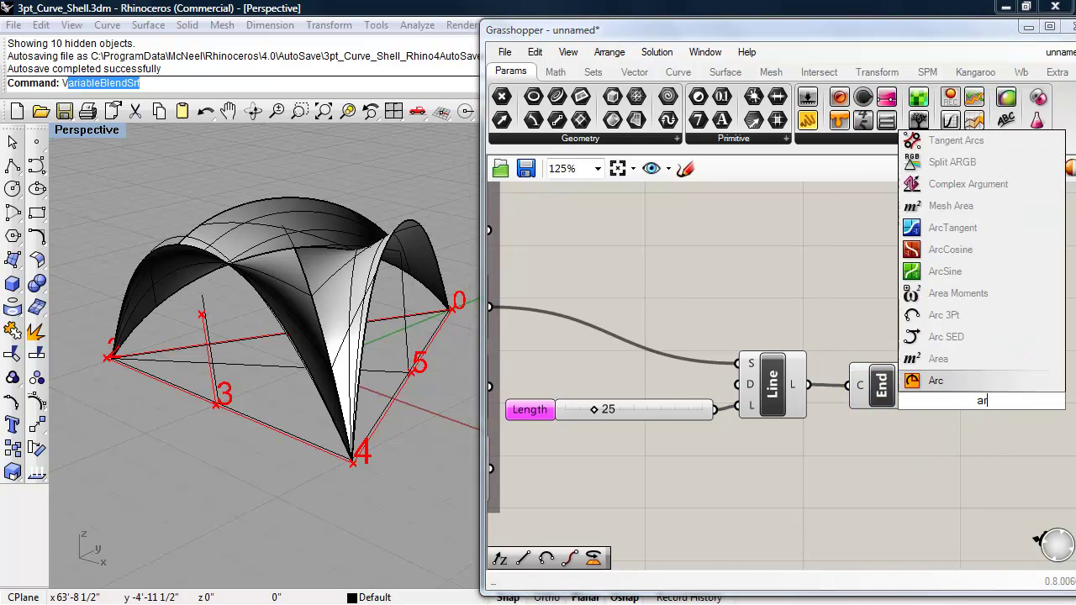
left_click(957, 360)
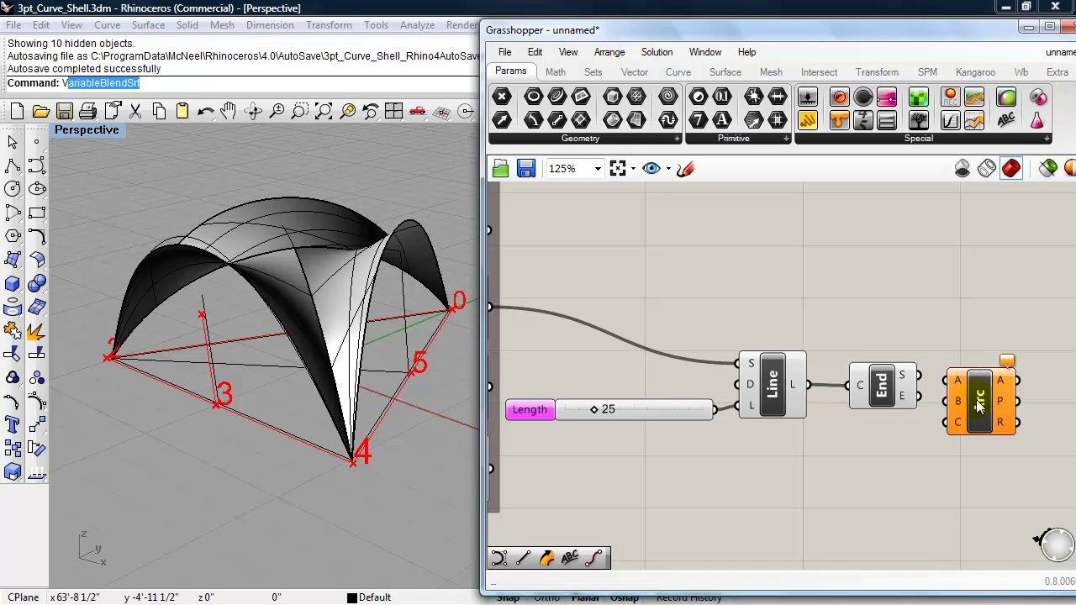
left_click_drag(979, 406, 992, 311)
Wire List Item 2 into the Arc's A input, the line's end point into B and List Item 4 into C
scroll(862, 458, "down", 2)
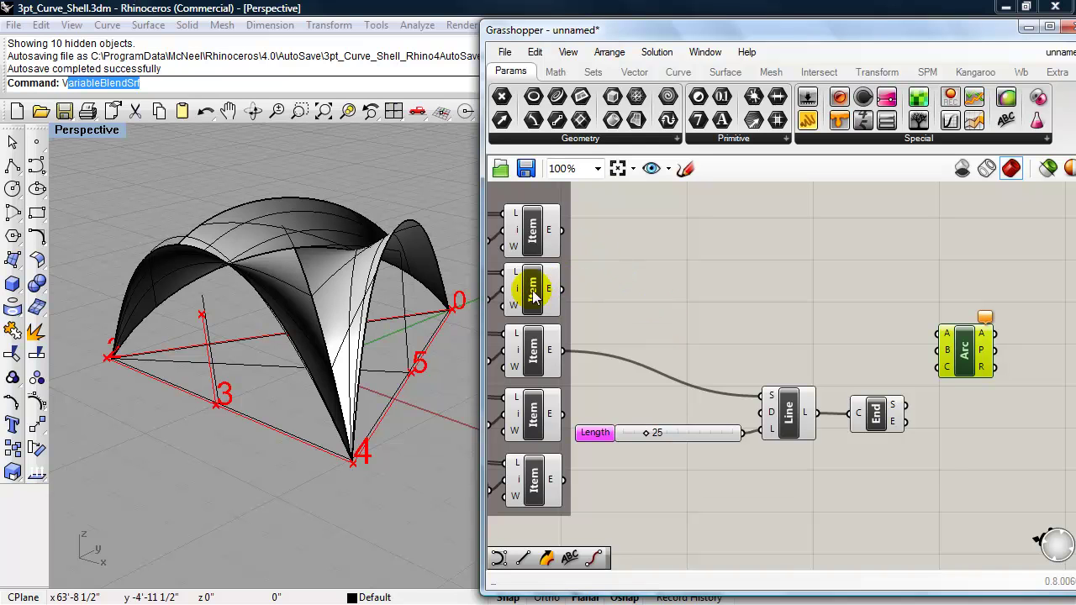
mouse_move(551, 295)
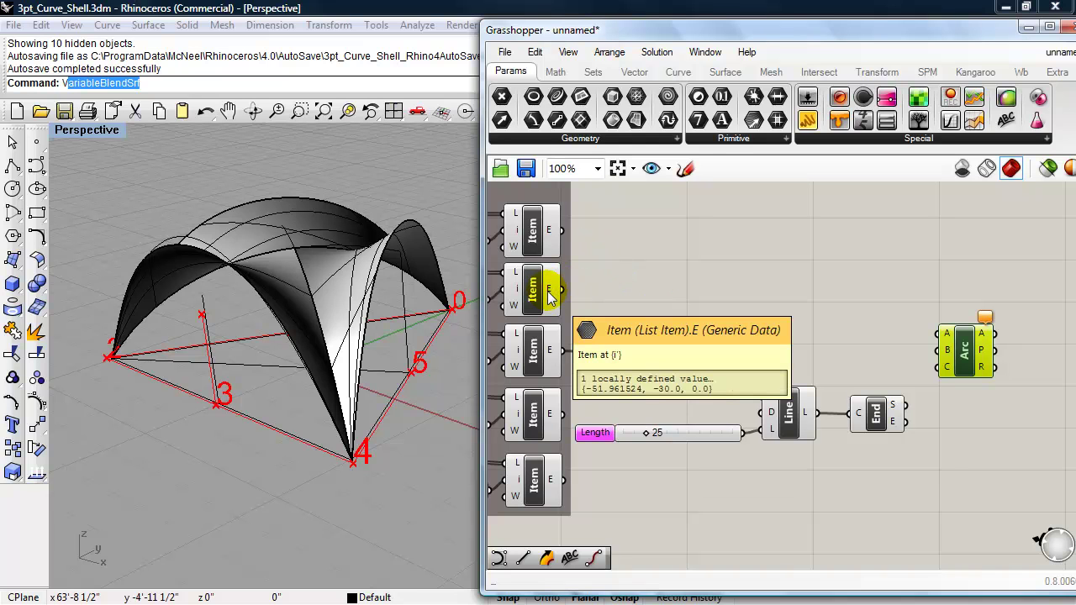
left_click_drag(560, 289, 934, 335)
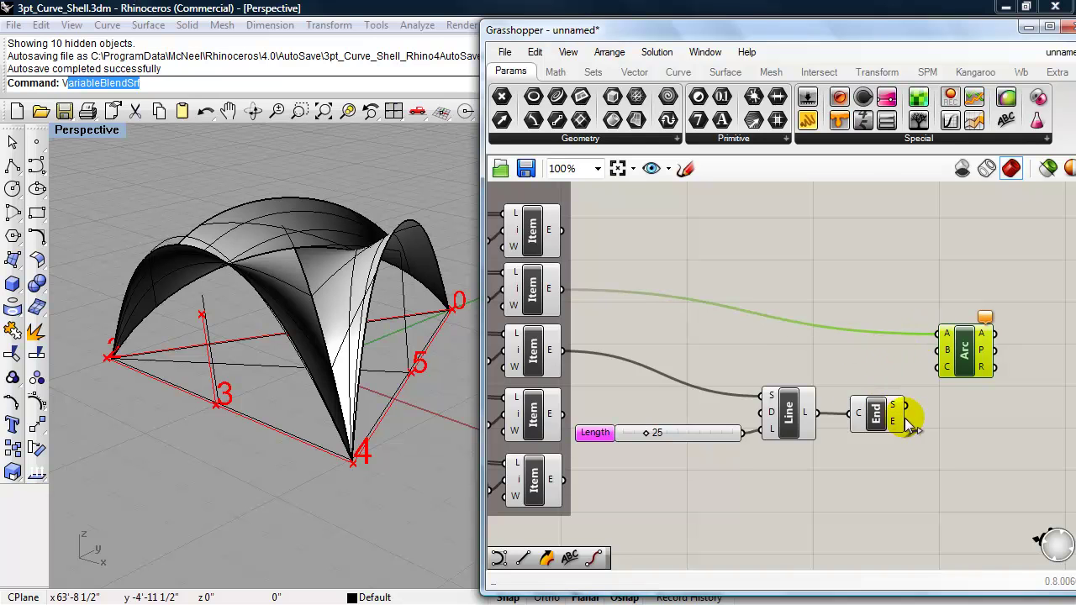
left_click_drag(910, 429, 938, 367)
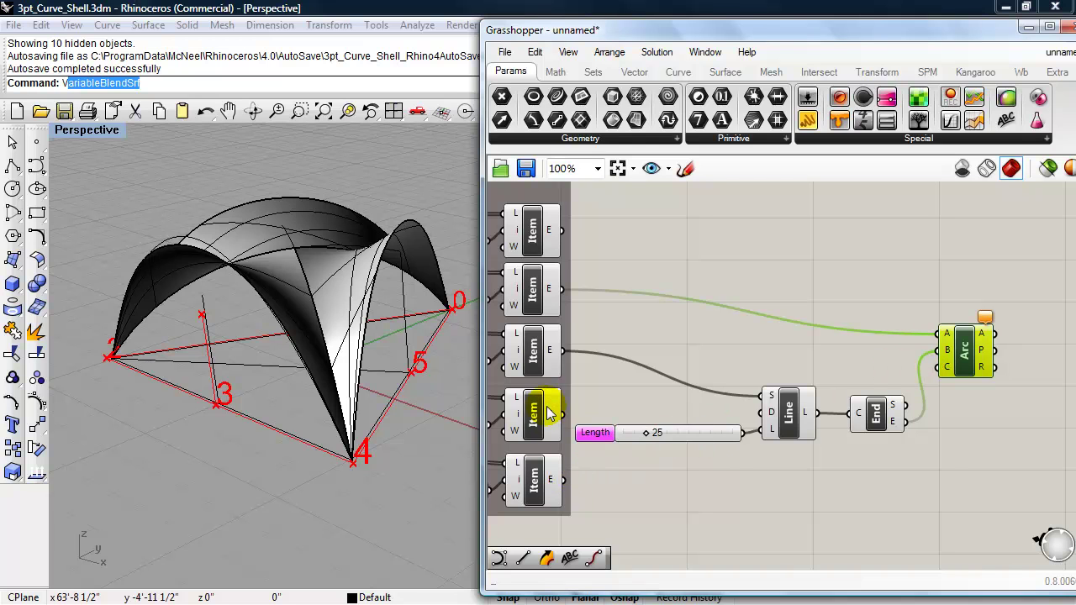
left_click_drag(562, 413, 938, 366)
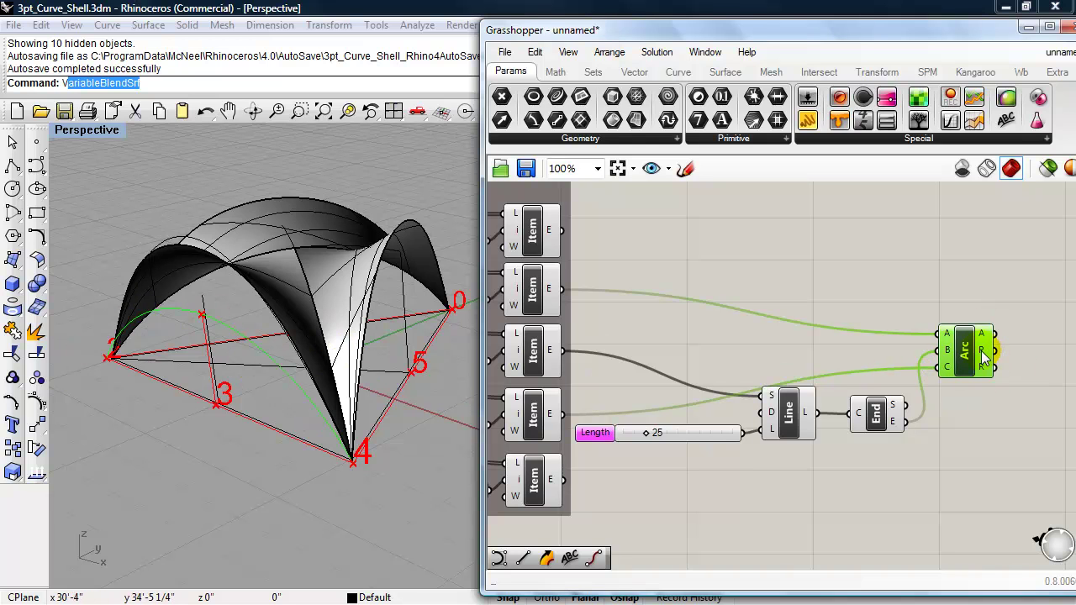
left_click_drag(975, 355, 971, 329)
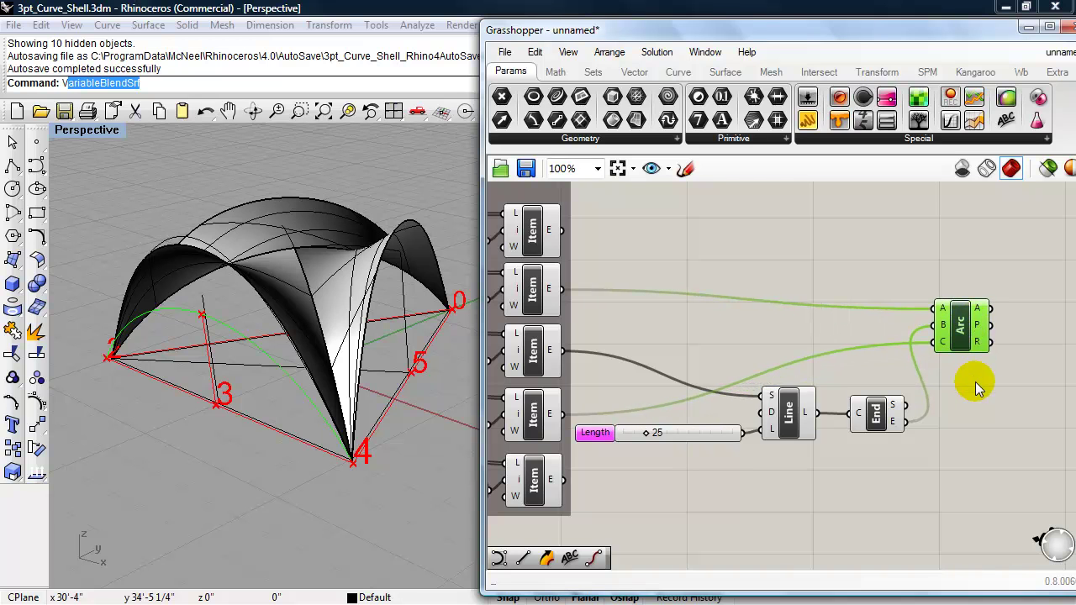
Group the Arc component on its own and colour the group red with R 255, G 0, B 0
right_click_drag(975, 395, 903, 384)
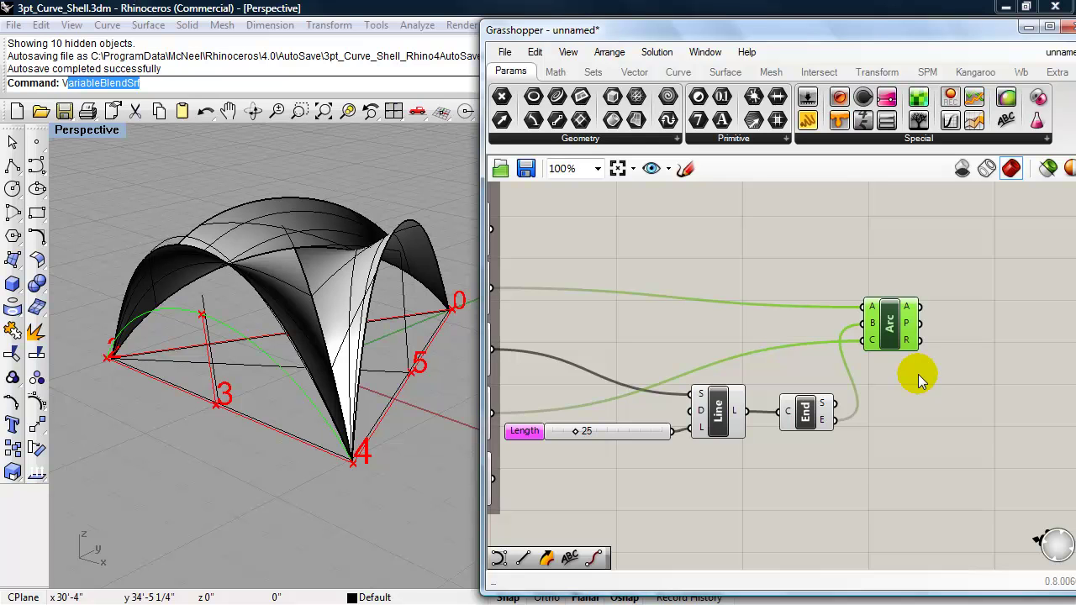
left_click(918, 374)
left_click(919, 356)
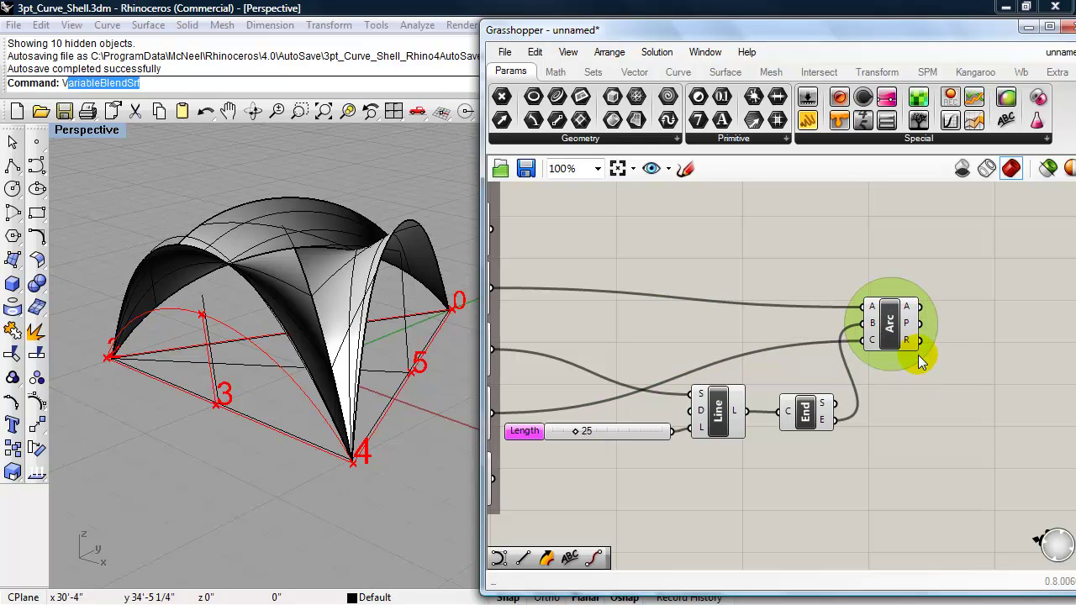
right_click(930, 342)
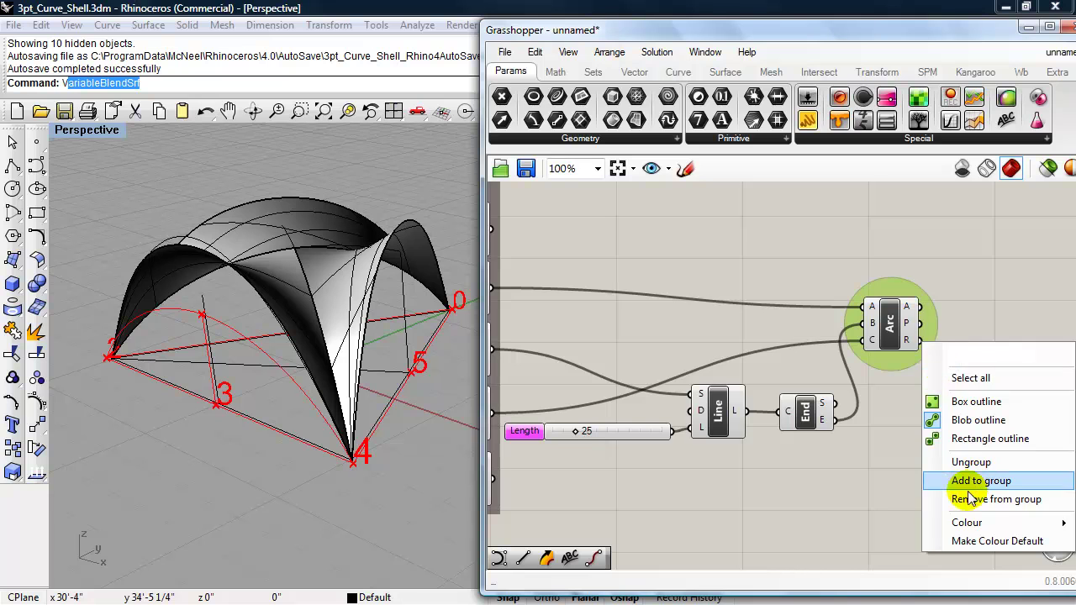
left_click(966, 522)
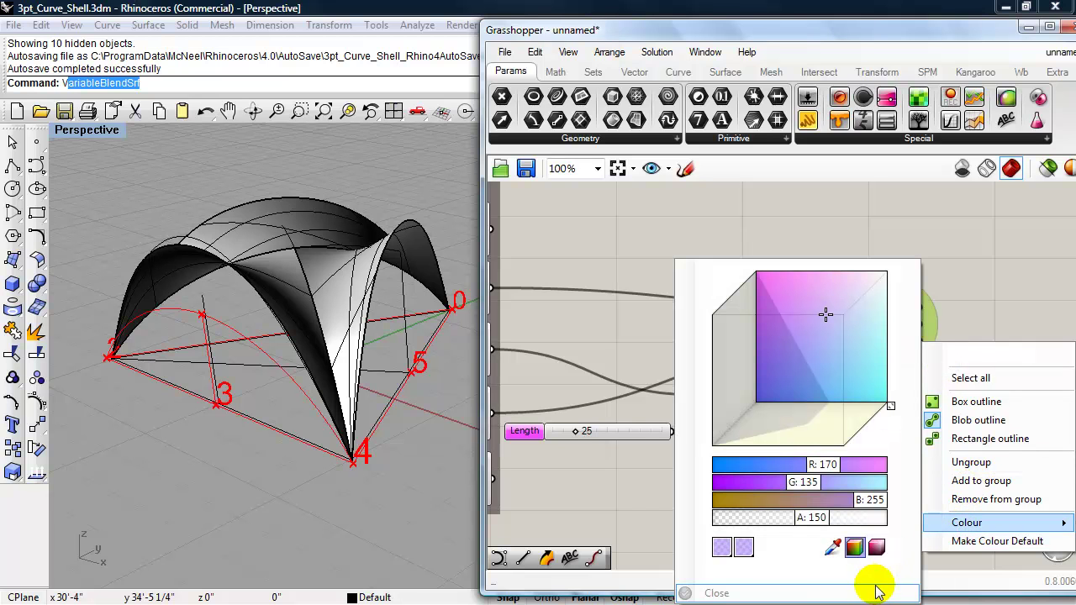
left_click_drag(824, 463, 890, 467)
left_click_drag(802, 483, 713, 483)
left_click_drag(866, 501, 721, 500)
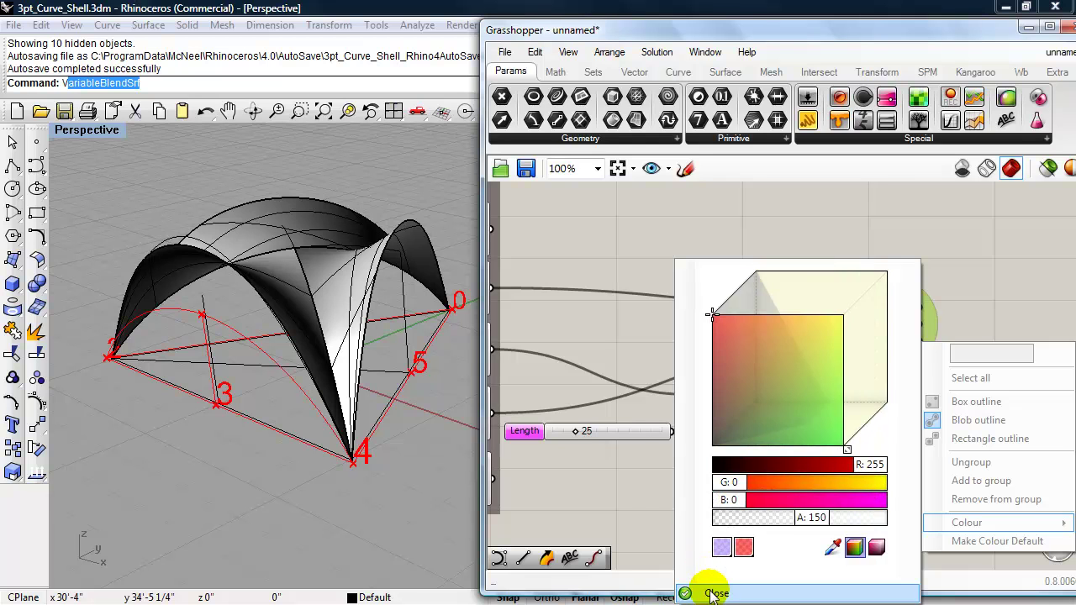
left_click(710, 592)
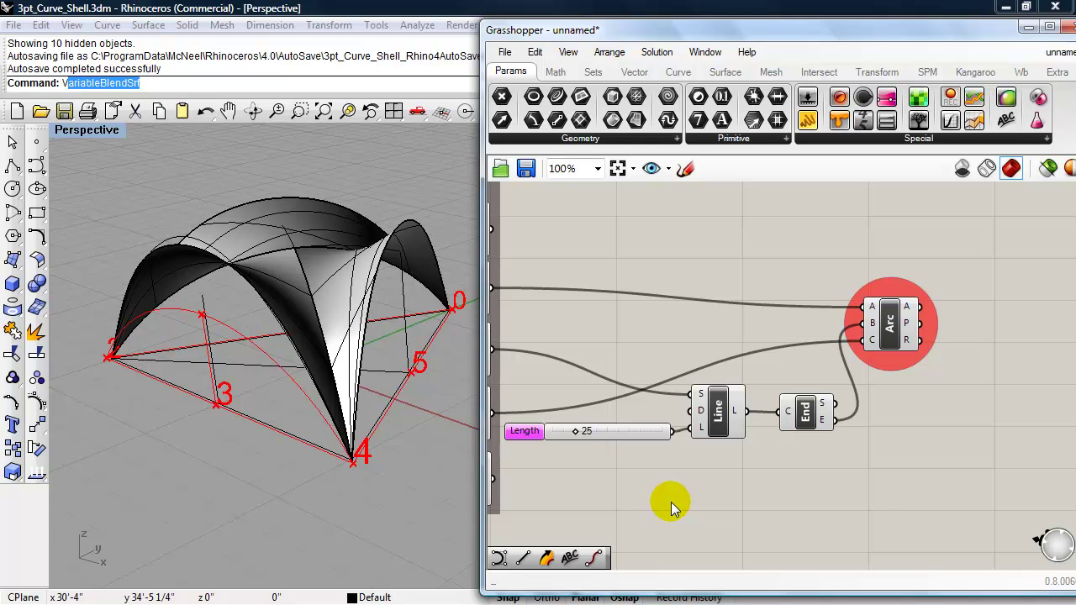
Hide the finished shell surface in the Rhino viewport so the construction curves underneath can be seen
left_click(287, 274)
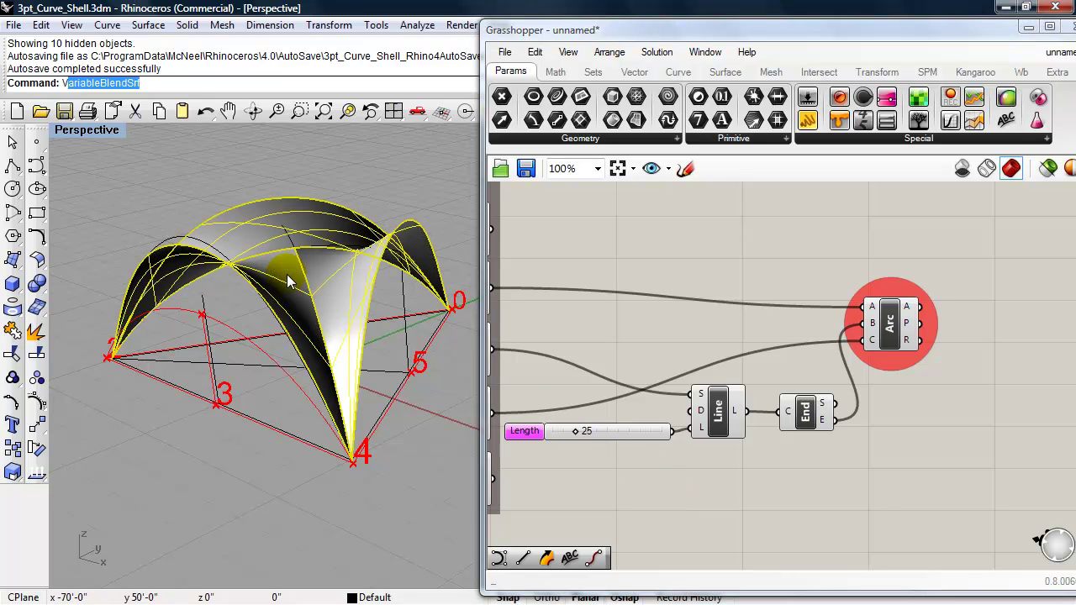
key("Escape")
key("Escape")
left_click(287, 274)
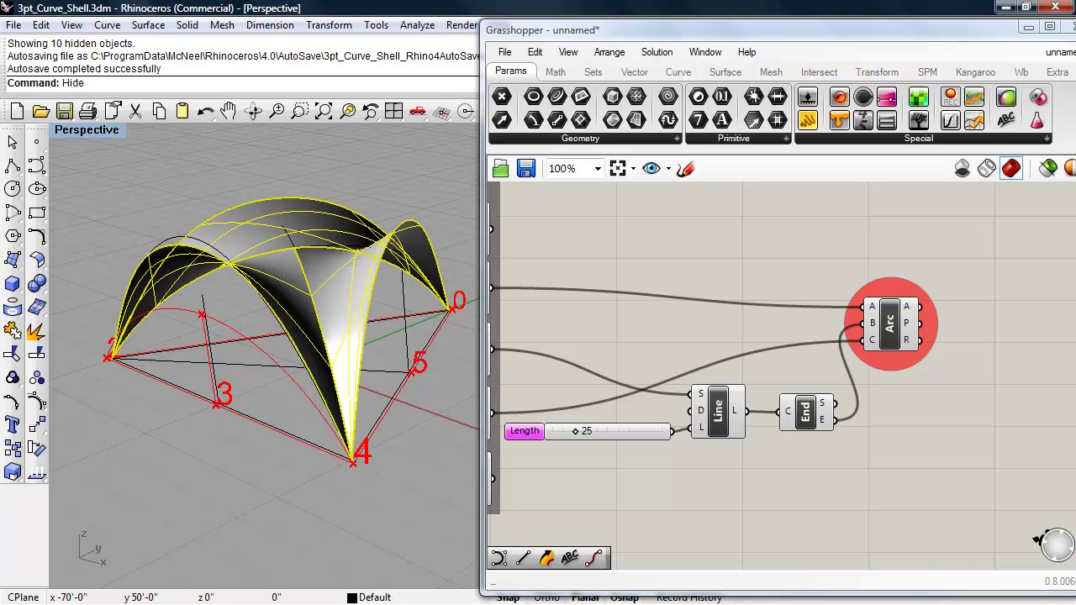
right_click(286, 279)
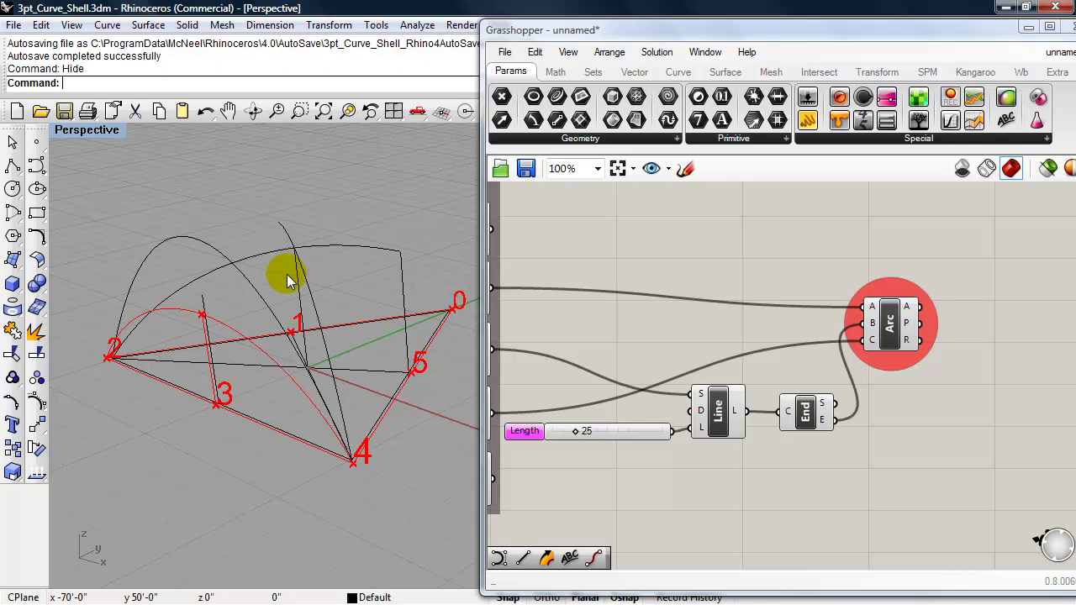
Examine the reference arc, the vertical lines and the two crossing diagonal lines in the Rhino model by selecting them
left_click(347, 247)
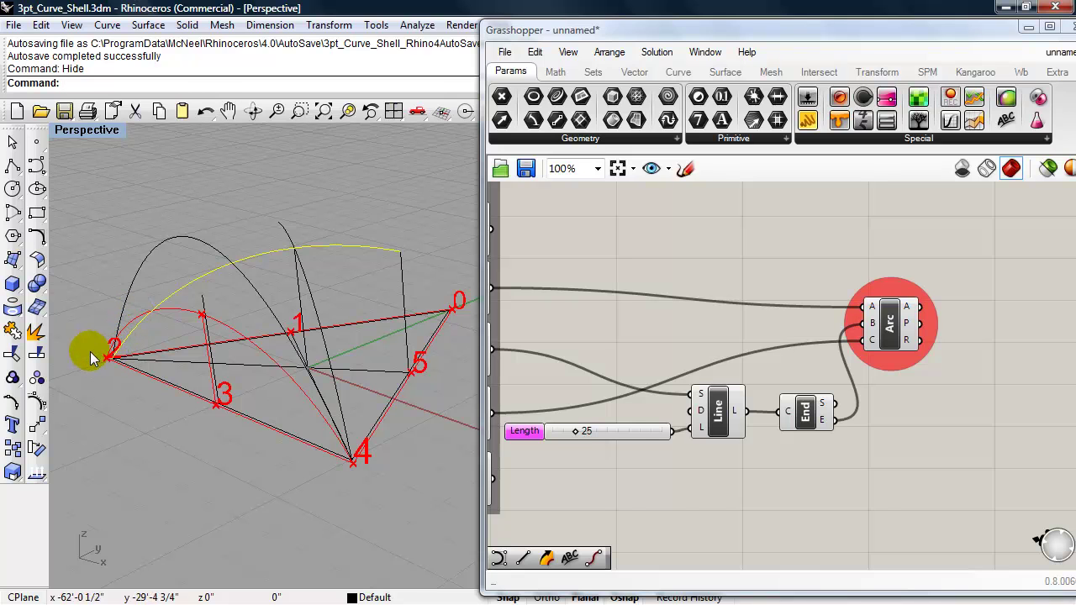
left_click(304, 348)
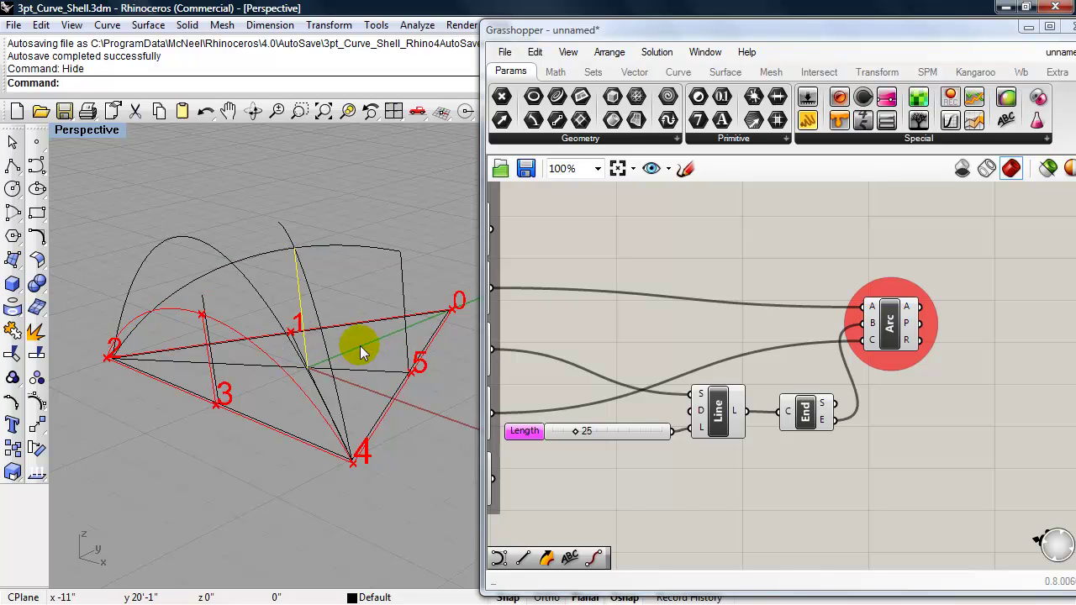
left_click(405, 338)
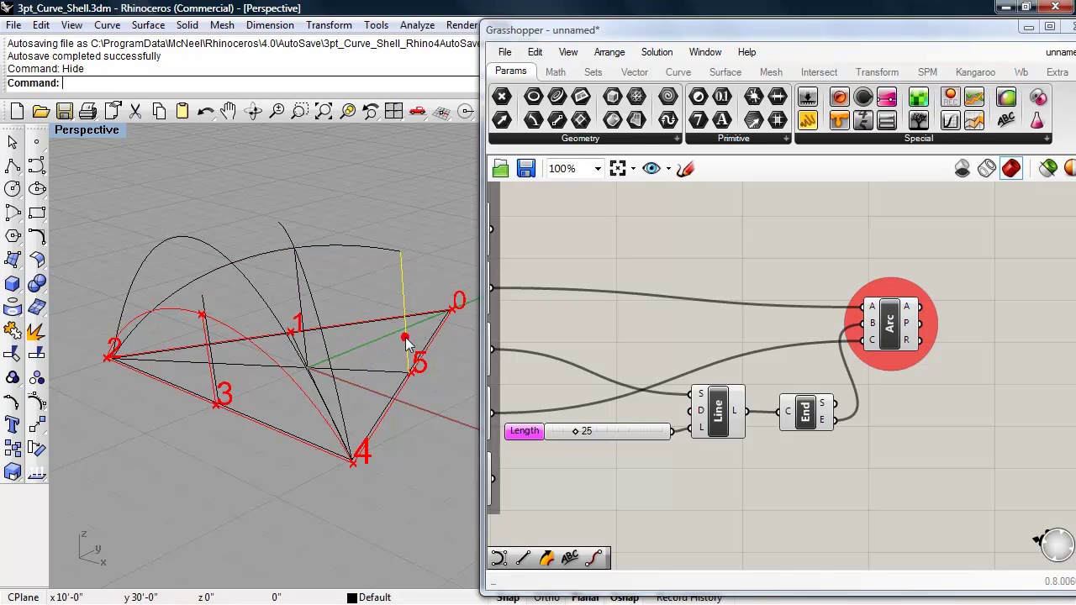
left_click(305, 346)
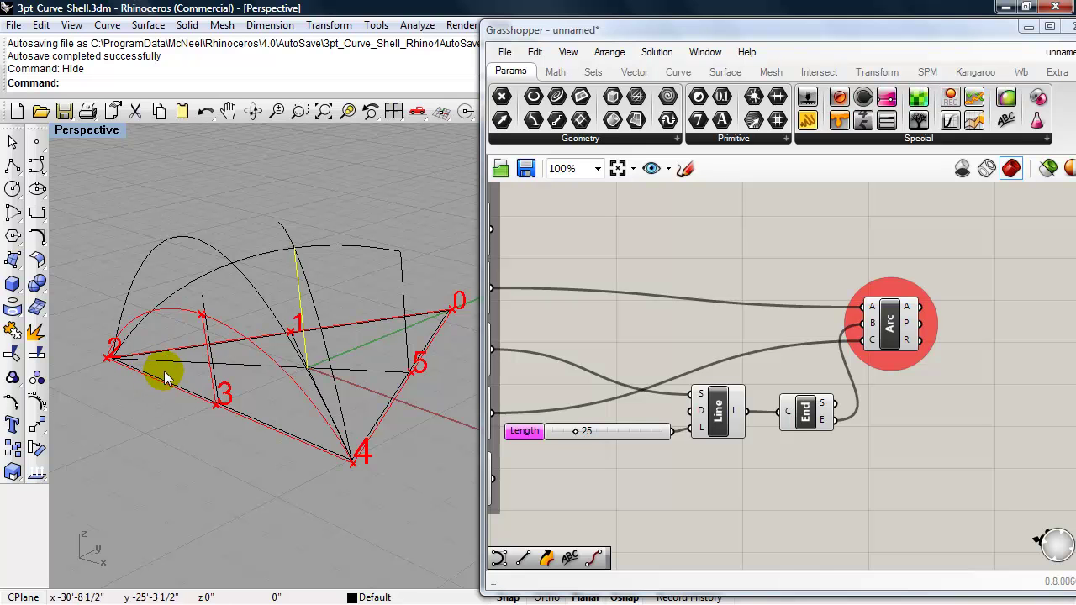
right_click_drag(169, 367, 172, 379)
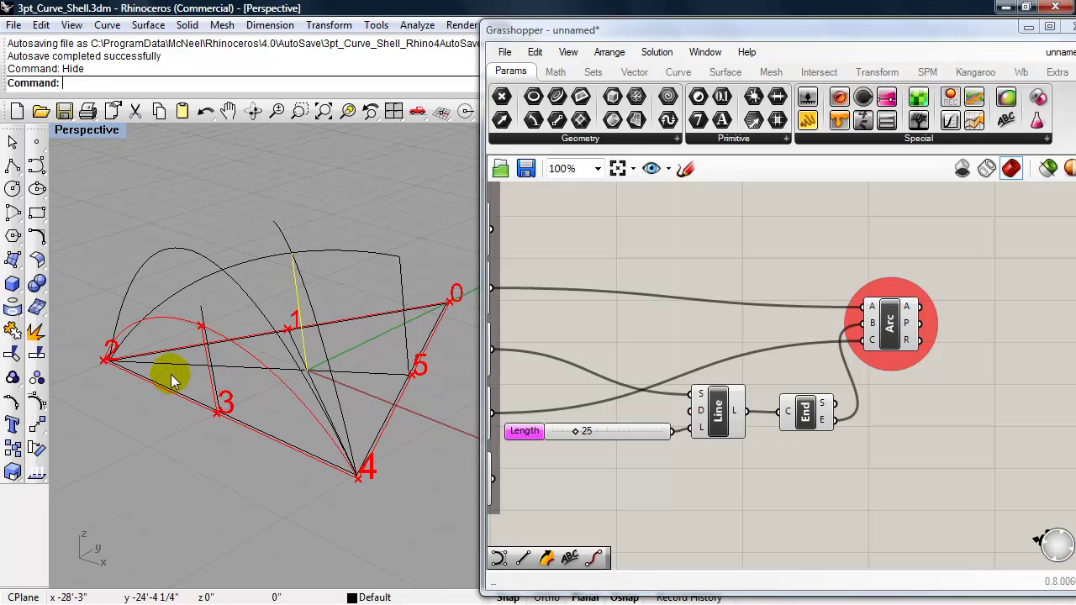
left_click(176, 367)
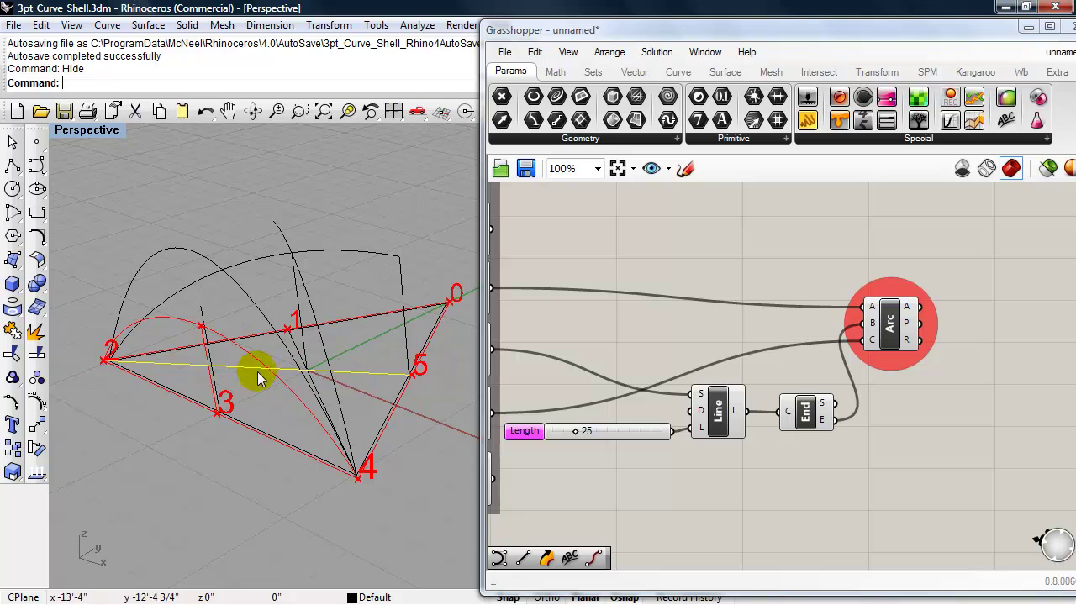
left_click(298, 348)
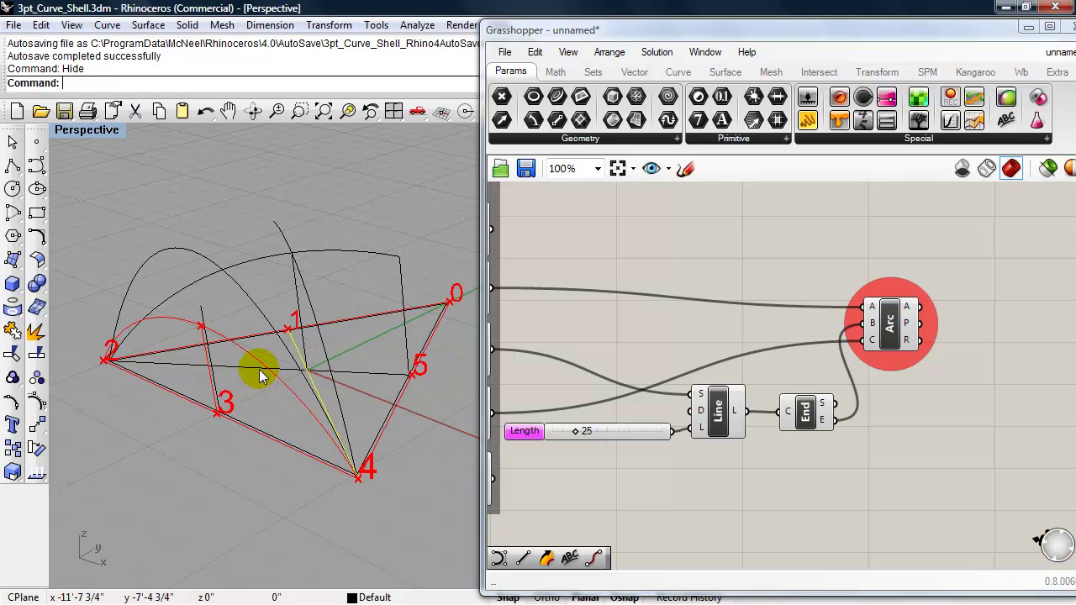
left_click(260, 373, "shift")
mouse_move(258, 396)
right_mouse_down()
mouse_move(289, 374)
mouse_move(248, 374)
mouse_move(243, 392)
right_mouse_up()
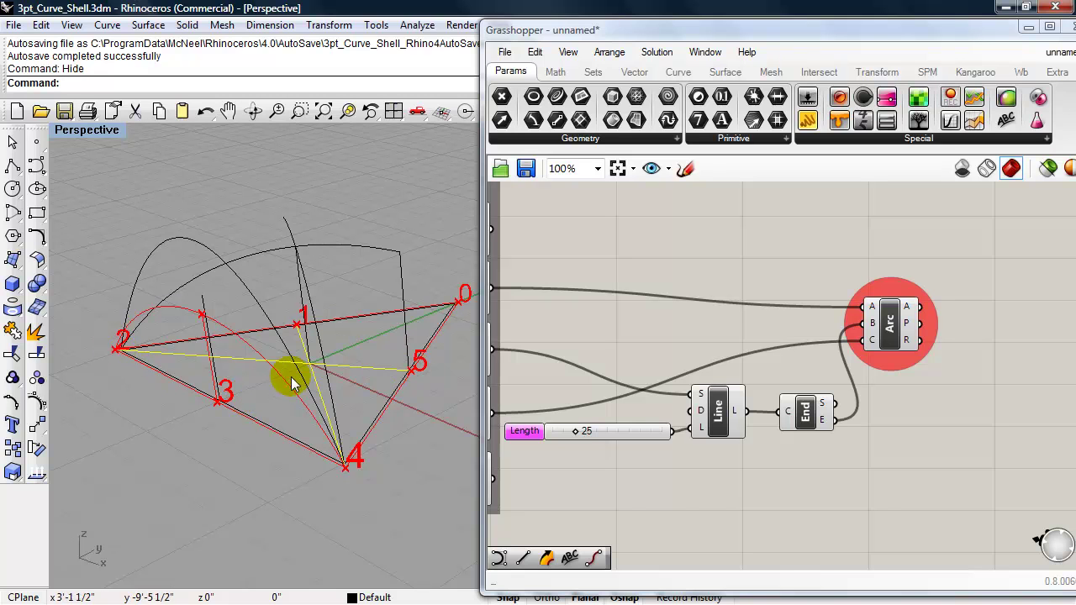
Add a scribble above the vertical Line component with the text "Vertical from PT 3"
right_click_drag(703, 479, 739, 474)
left_click_drag(840, 489, 605, 352)
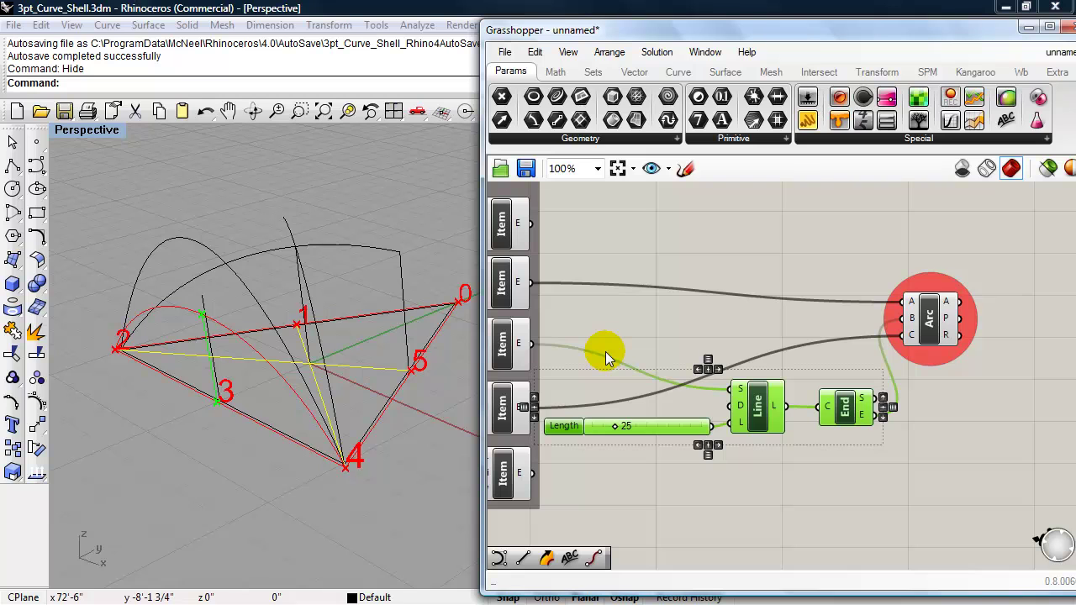
left_click(605, 352)
left_click_drag(1007, 117, 693, 345)
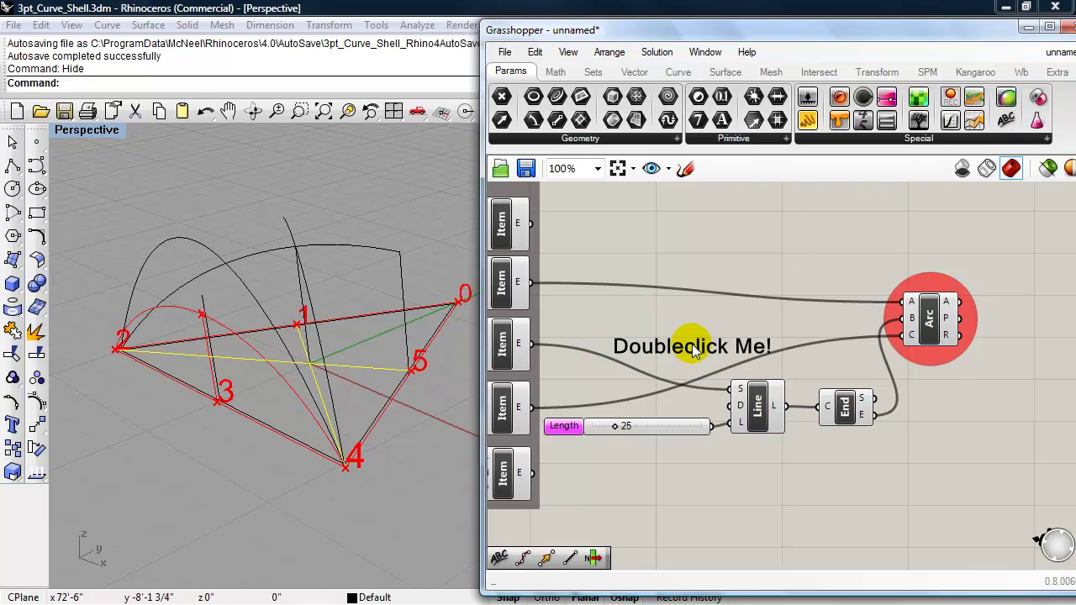
double_click(693, 348)
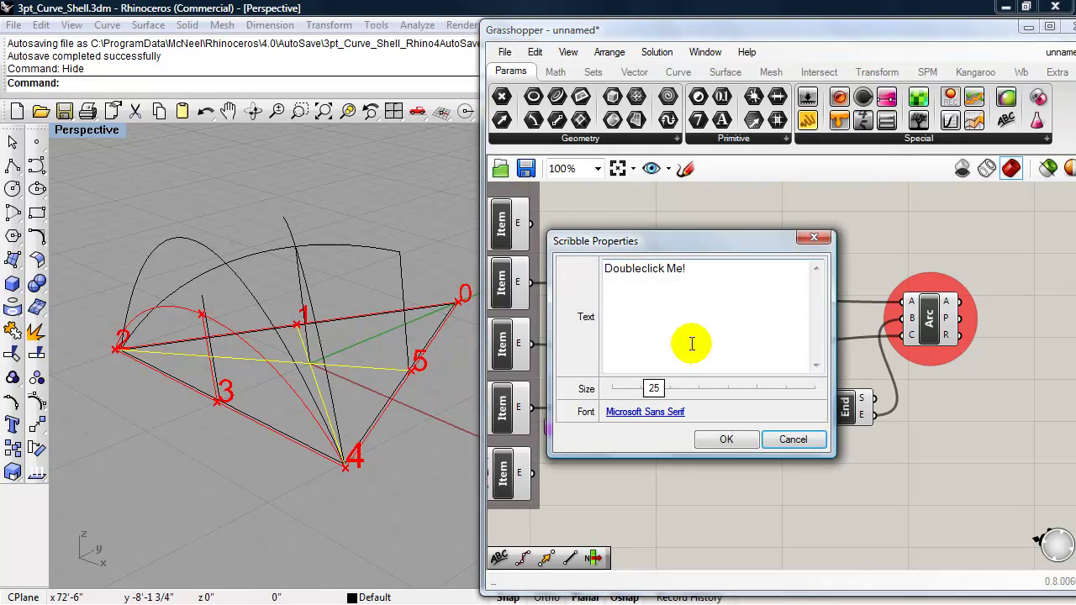
left_click_drag(708, 265, 564, 257)
type("Vertical from PT 3")
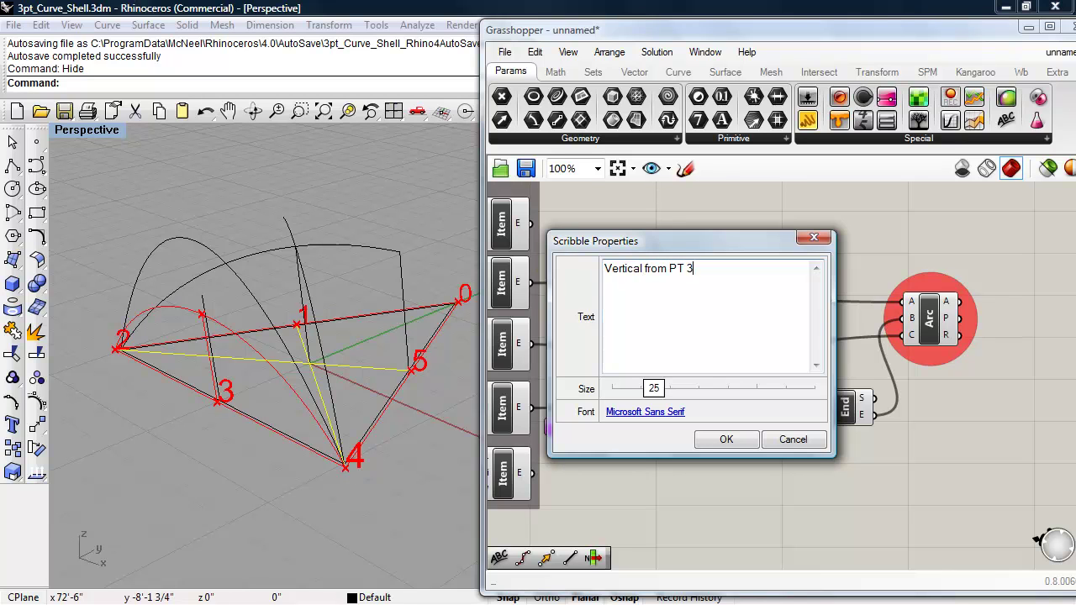
left_click(725, 439)
Group the scribble, Length slider, Line and End Points components, and move the Arc component farther away from the group
left_click_drag(842, 474, 590, 335)
key("ctrl+g")
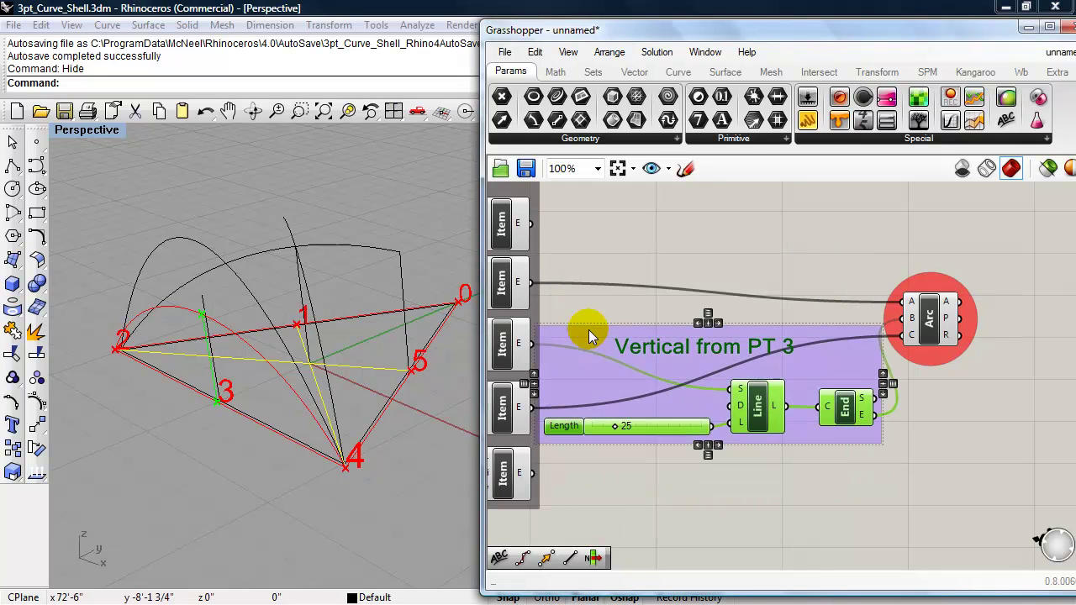
left_click_drag(941, 328, 1007, 332)
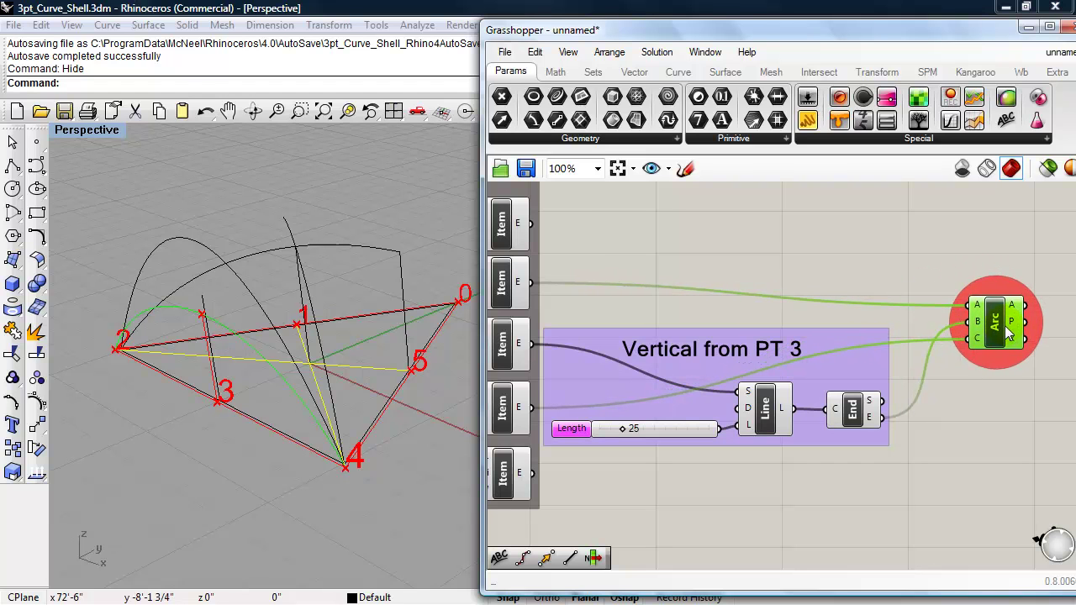
left_click(846, 493)
right_click_drag(828, 482, 836, 456)
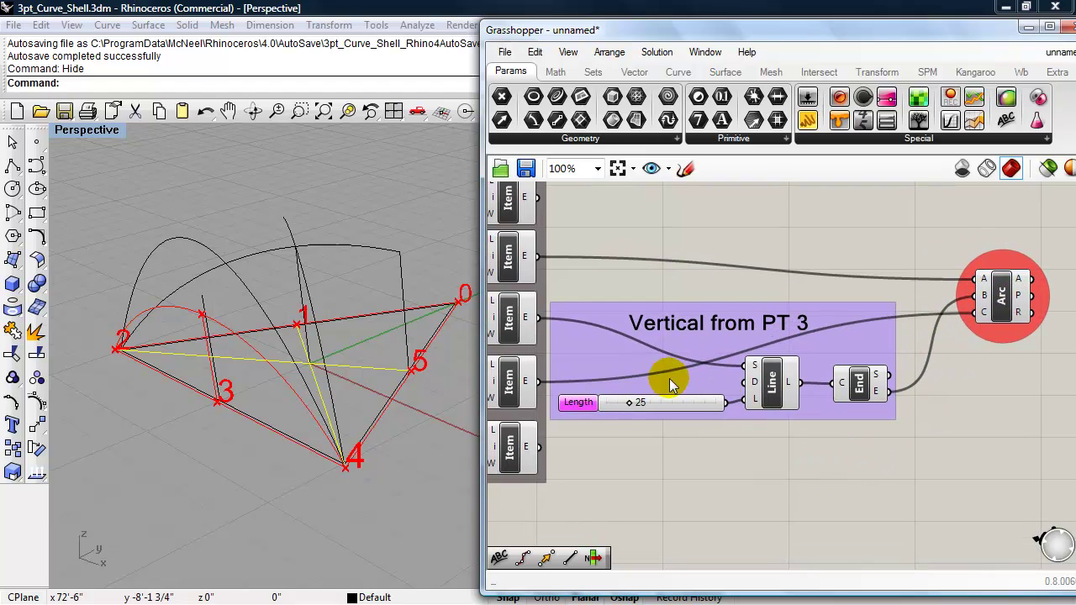
Add a scribble reading "Diagonal Line" and place it just below the "Vertical from PT 3" group
mouse_move(1001, 116)
left_mouse_down()
mouse_move(769, 461)
mouse_move(718, 483)
left_mouse_up()
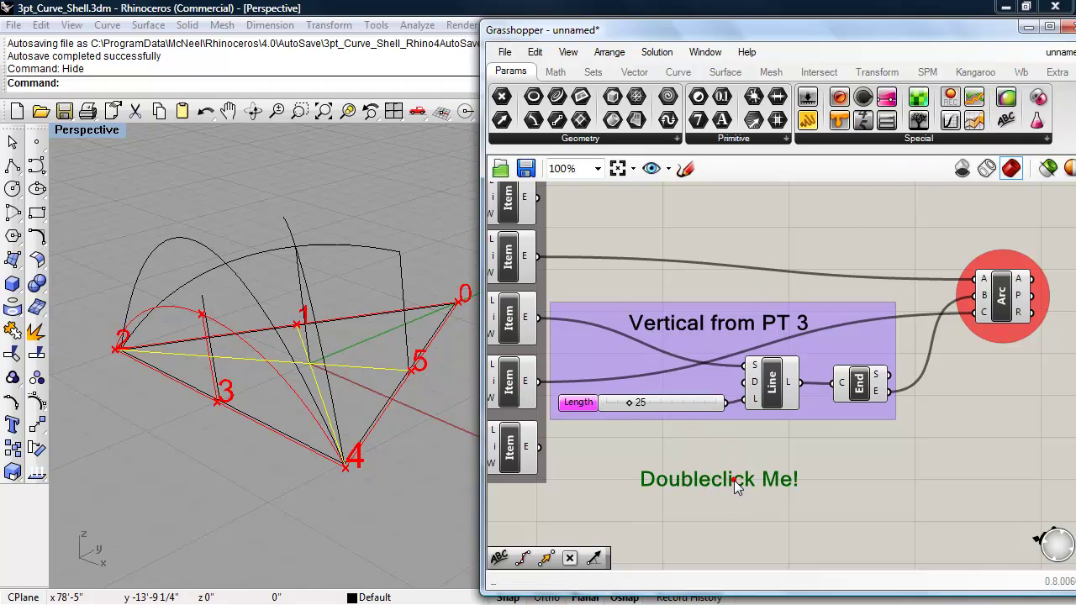
double_click(737, 479)
triple_click(739, 404)
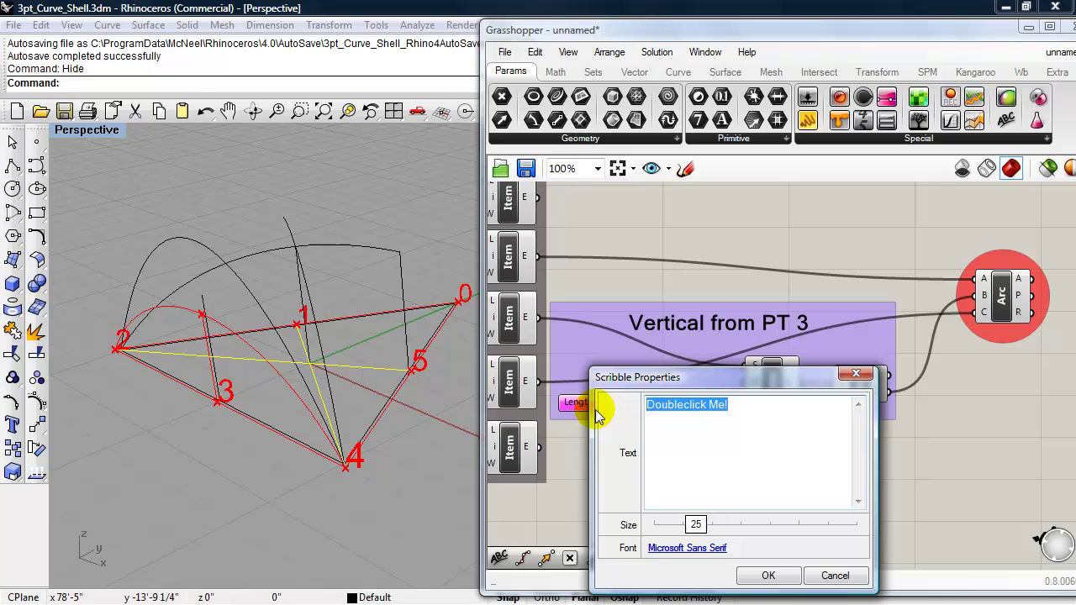
type("Diagonal Line")
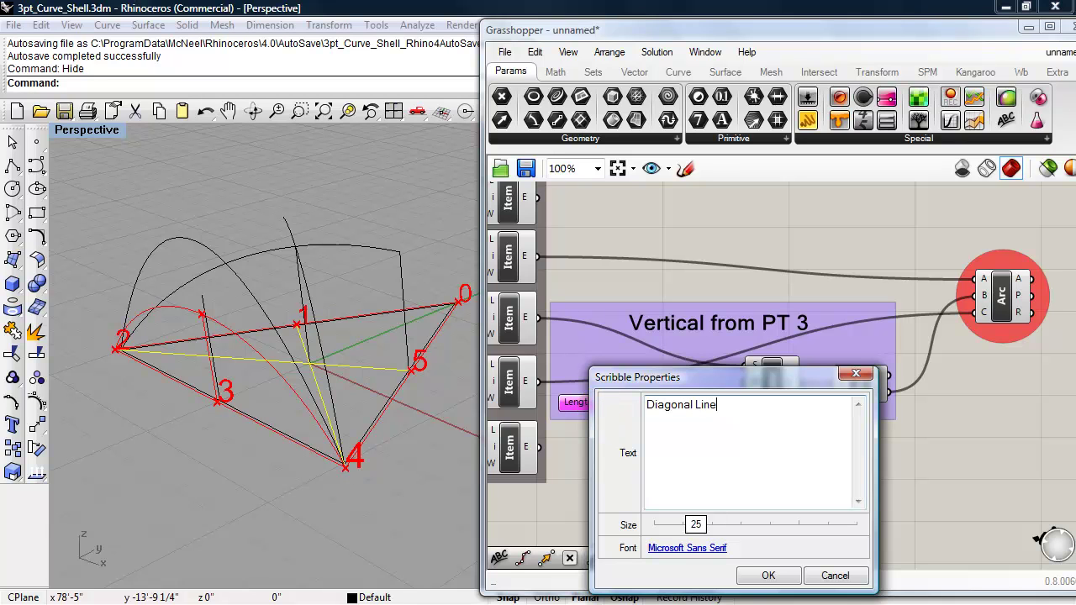
left_click(760, 576)
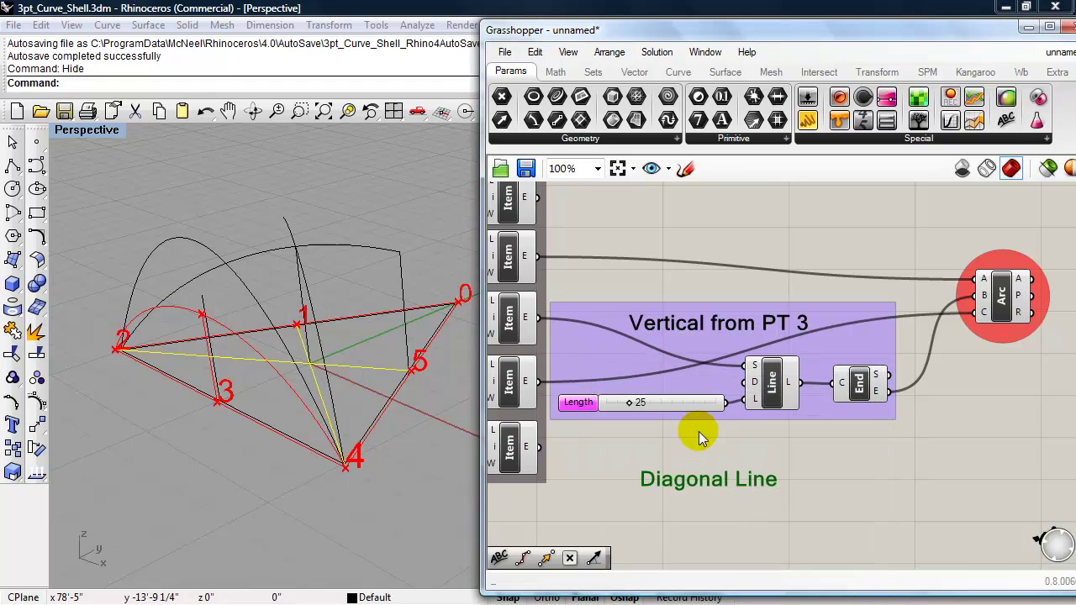
left_click_drag(703, 482, 702, 438)
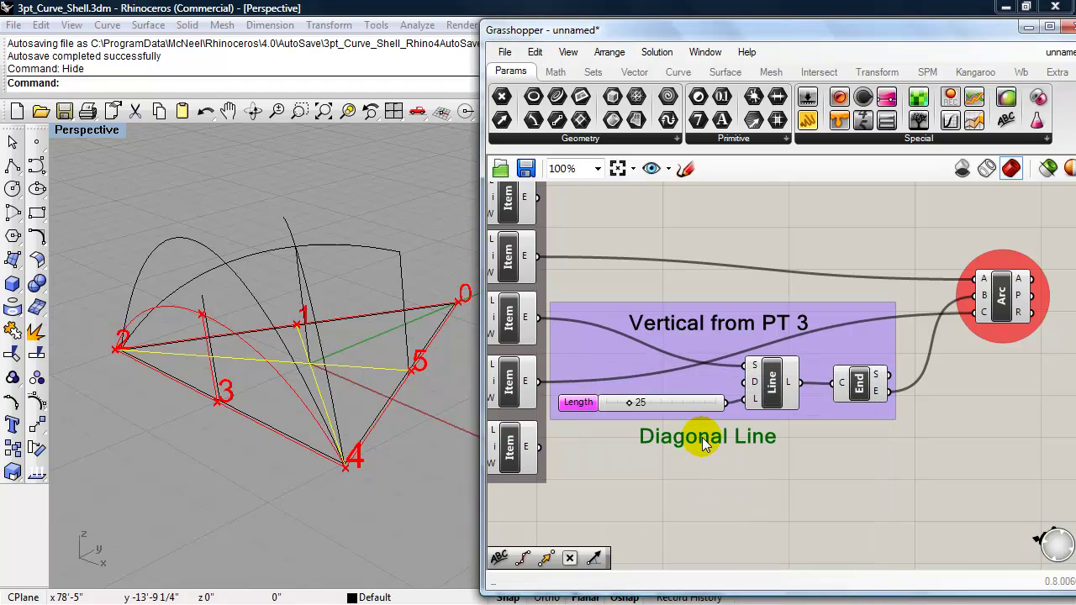
Add a two-point Line component beneath the "Diagonal Line" scribble
double_click(734, 483)
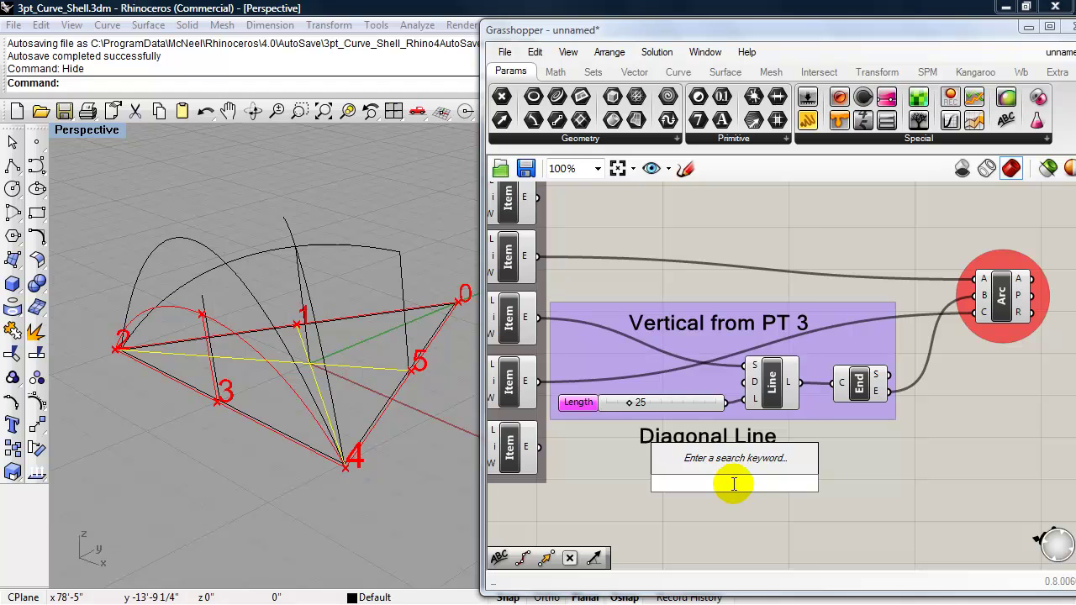
type("l Line")
left_click(720, 463)
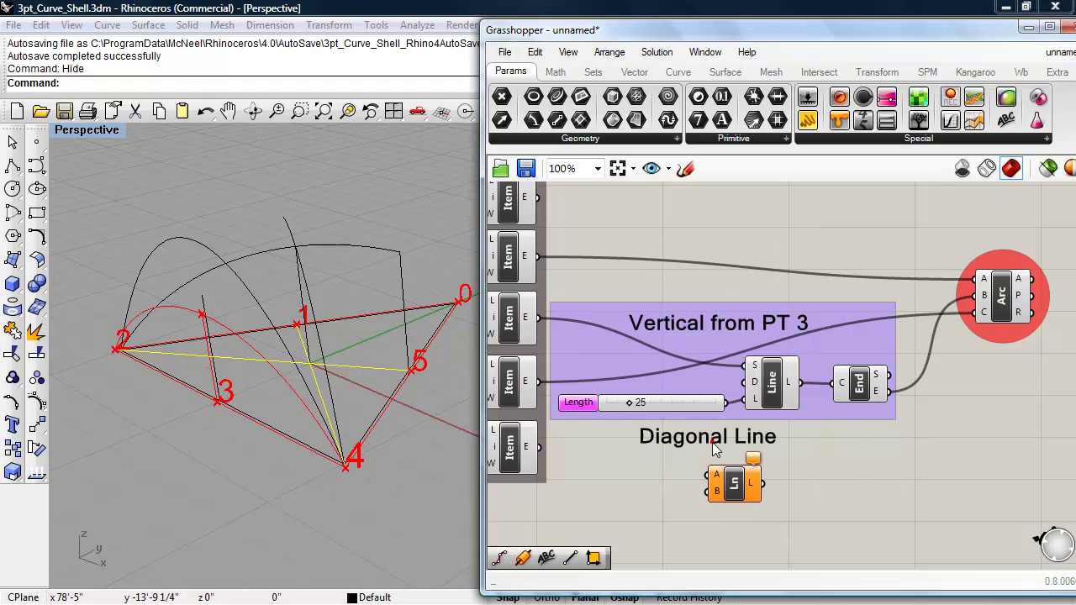
left_click(736, 496)
Wire List Item 2 into the new Line's A input and List Item 5 into B, and clear the Rhino selection
right_click_drag(613, 493, 680, 501)
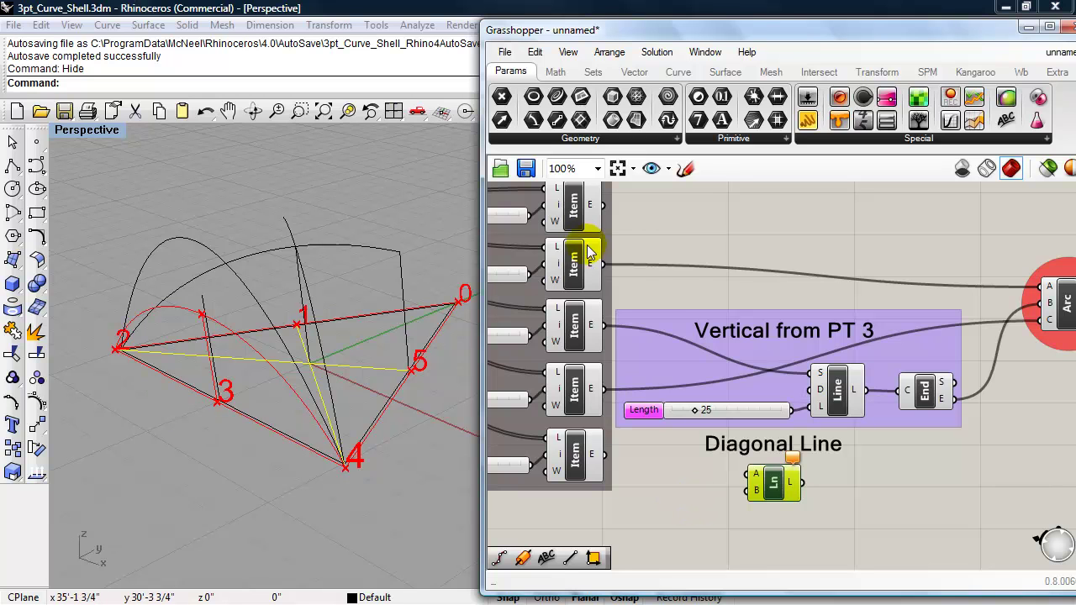
right_click_drag(658, 285, 661, 301)
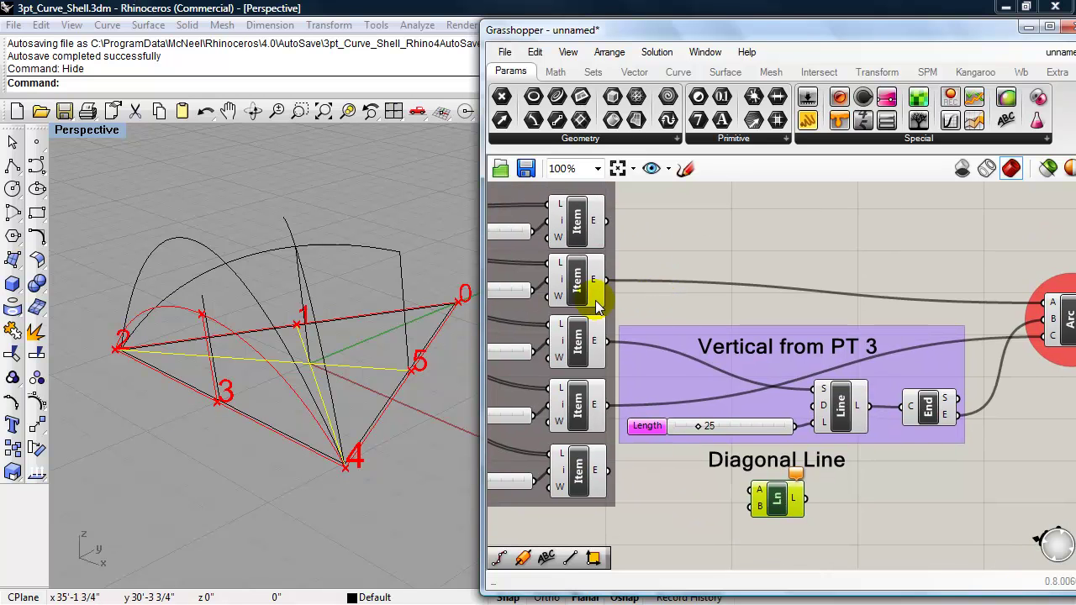
left_click_drag(609, 282, 743, 493)
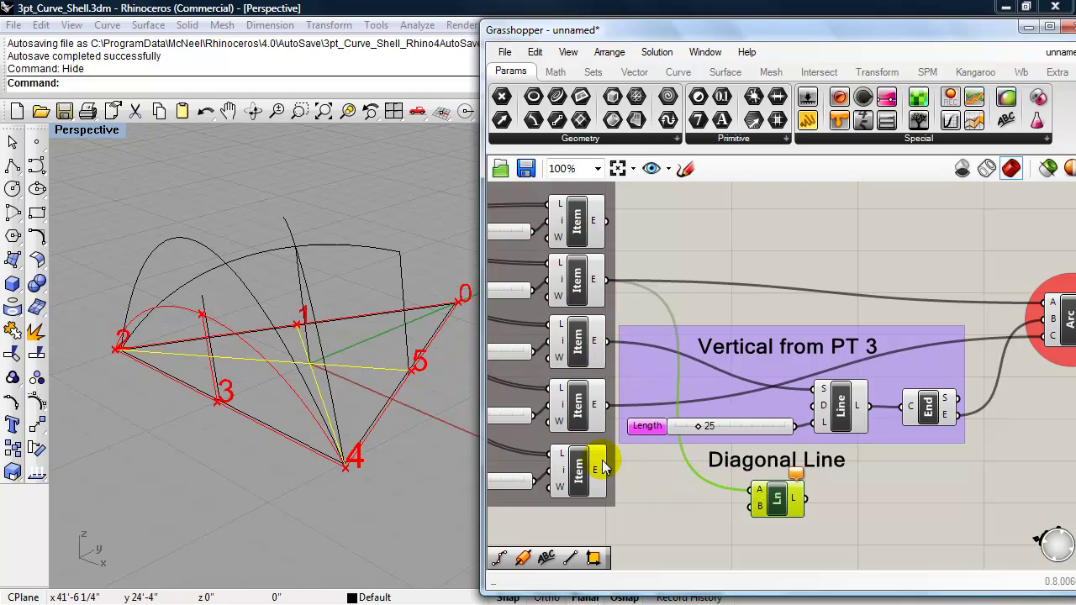
left_click_drag(608, 472, 749, 506)
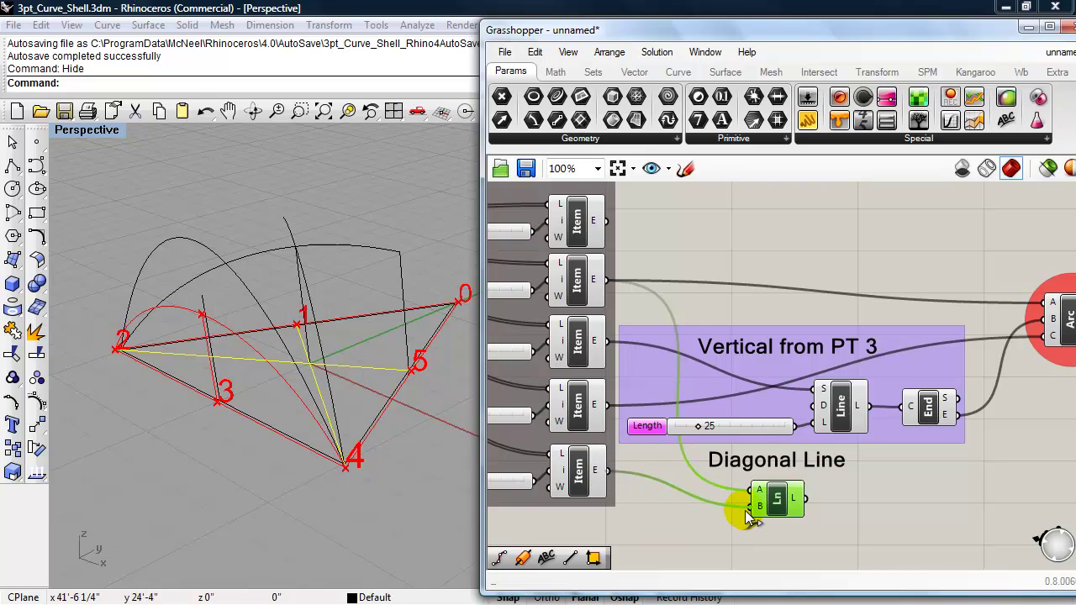
left_click(392, 477)
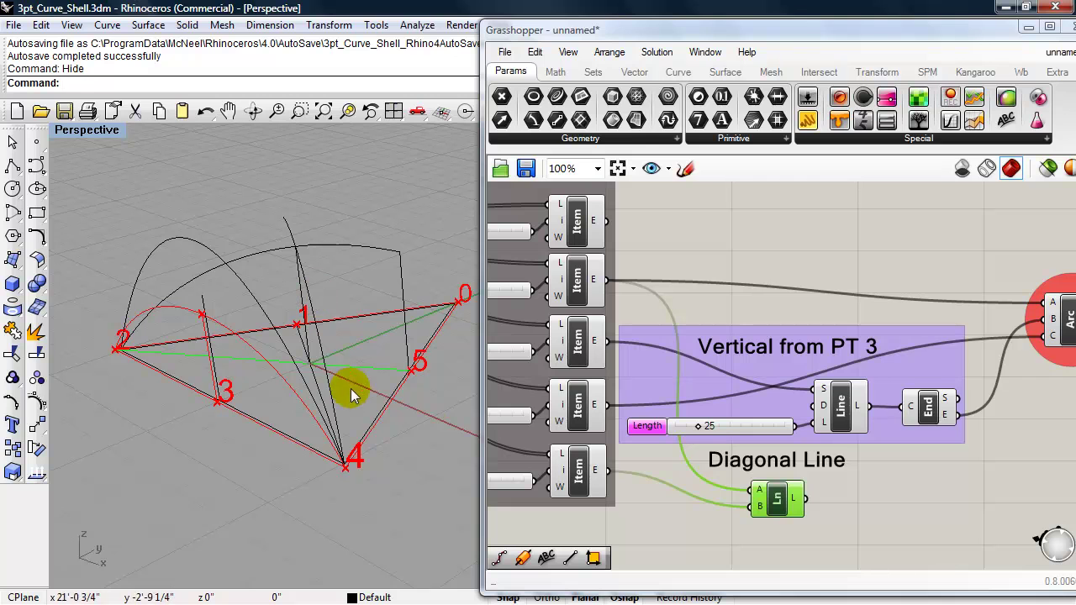
Duplicate the diagonal Line component and place the copy directly below the original
left_click(779, 500)
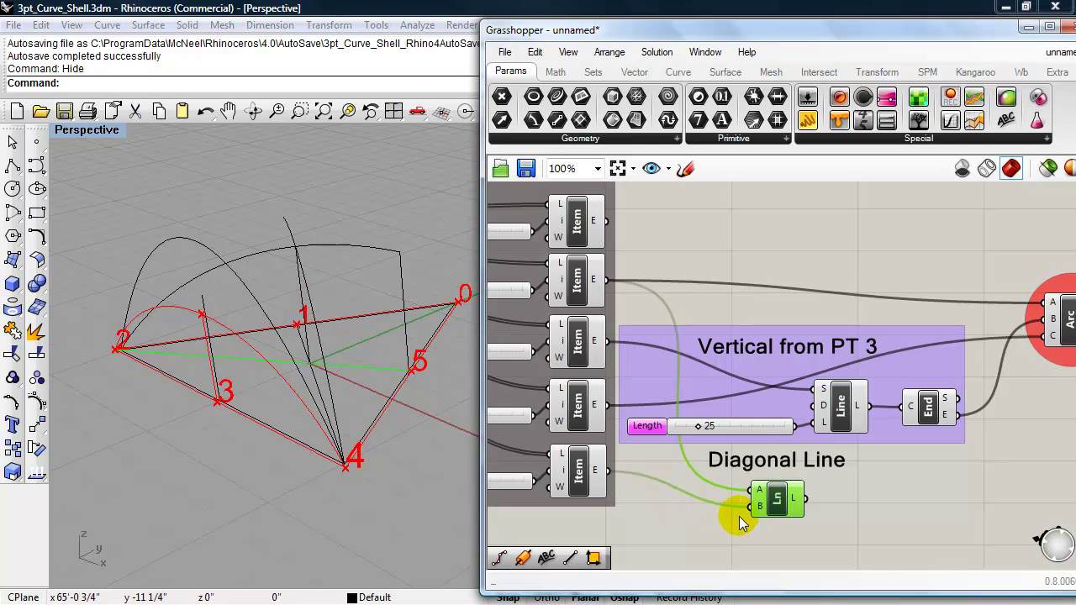
right_click_drag(711, 515, 708, 470)
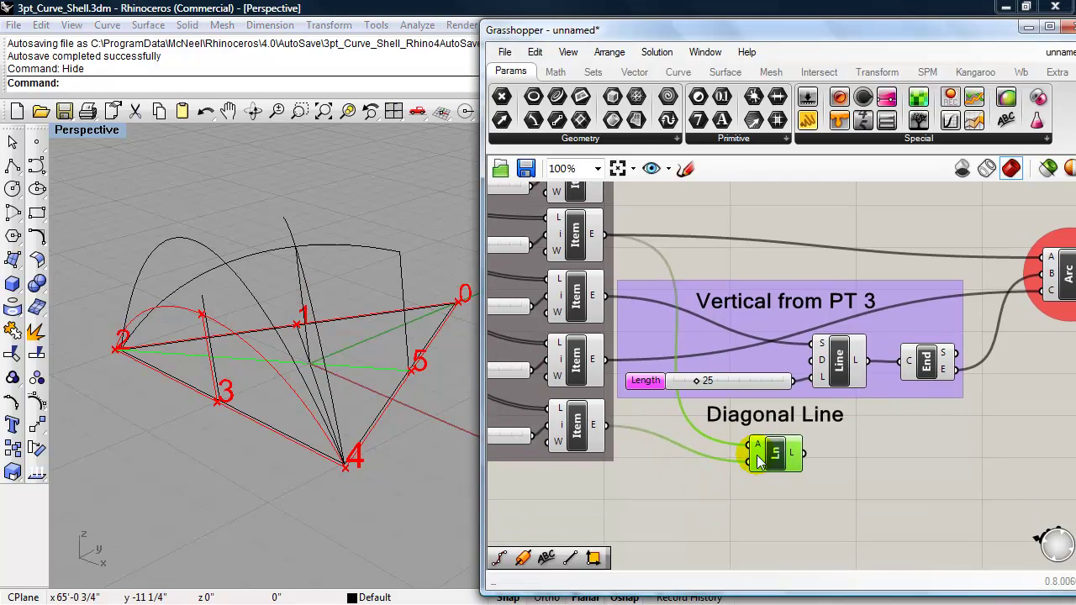
key("ctrl+c")
key("ctrl+v")
left_click_drag(778, 464, 769, 501)
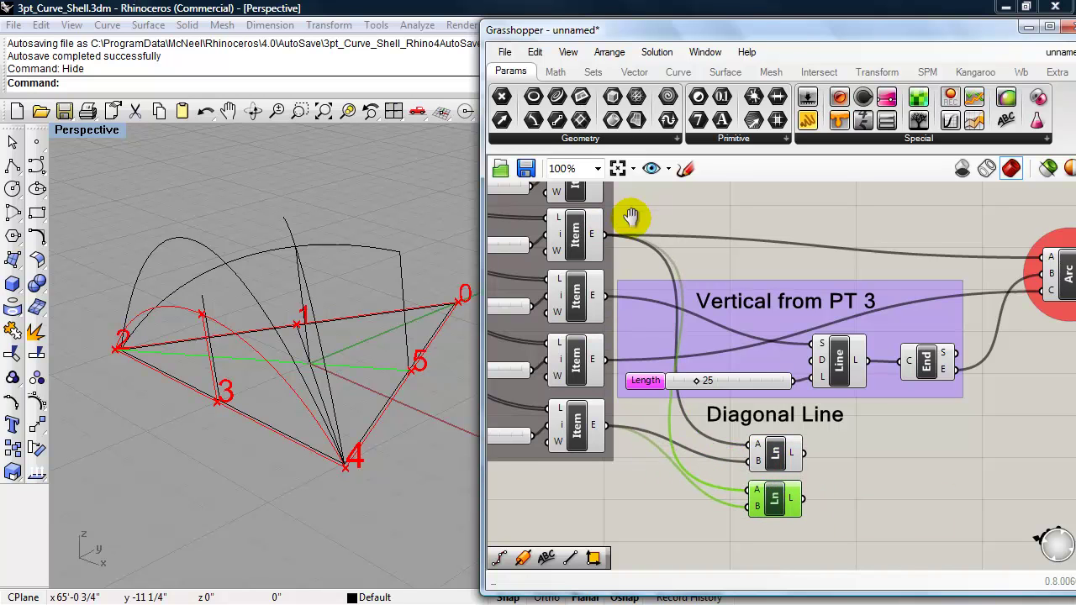
Rewire the copied Line with List Item 1 into A and List Item 4 into B, and check both diagonals in the viewport
right_click_drag(631, 214, 629, 246)
left_click_drag(603, 207, 745, 522)
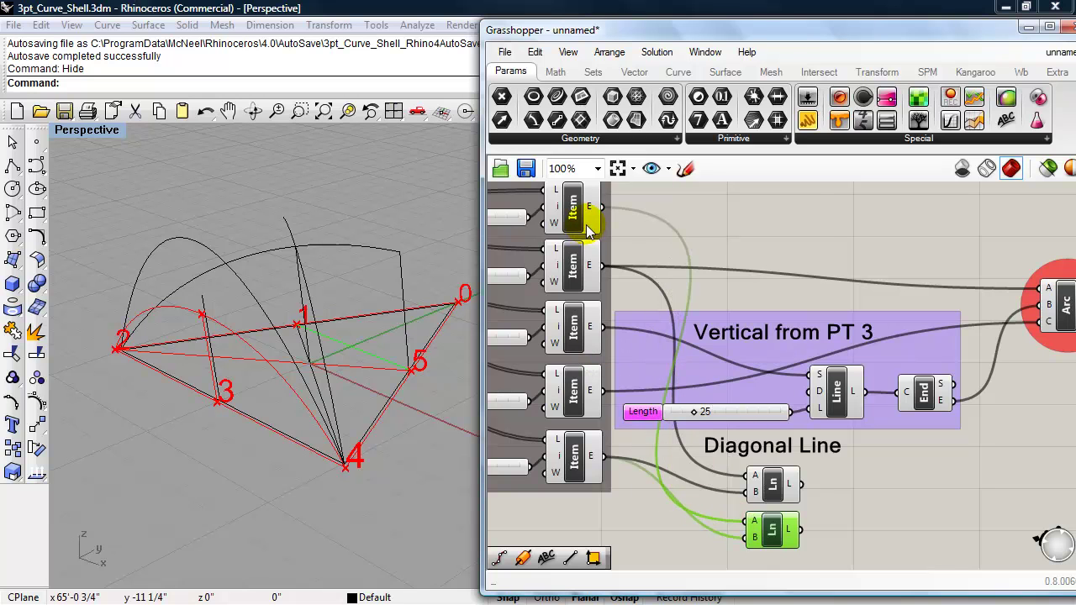
left_click_drag(602, 390, 732, 541)
right_click_drag(668, 525, 631, 493)
right_click_drag(235, 461, 233, 451)
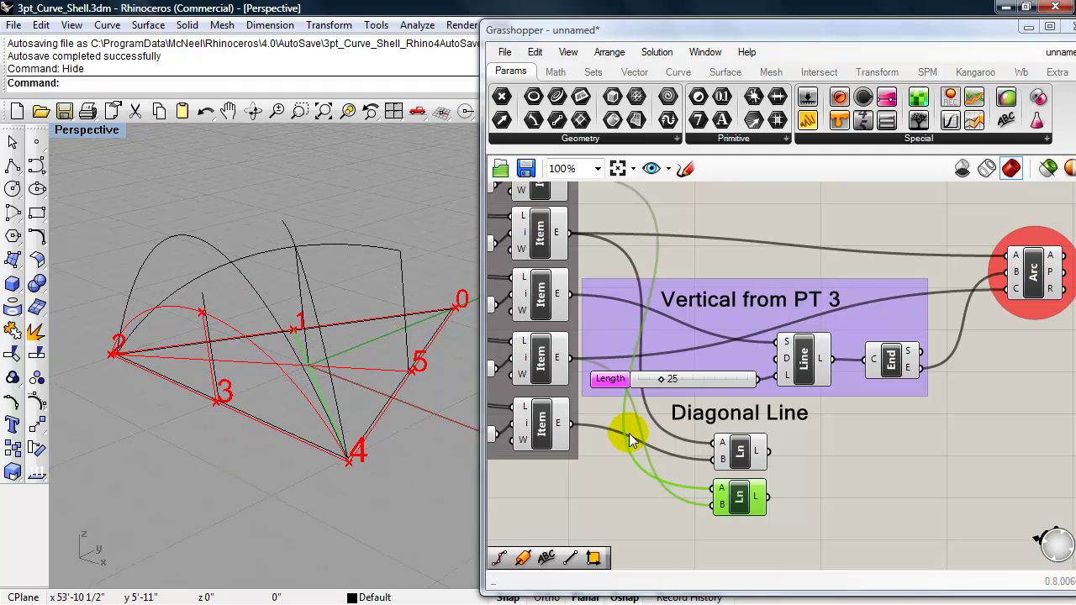
left_click(736, 452)
left_click(744, 496)
left_click(735, 449)
left_click(739, 496)
left_click(815, 476)
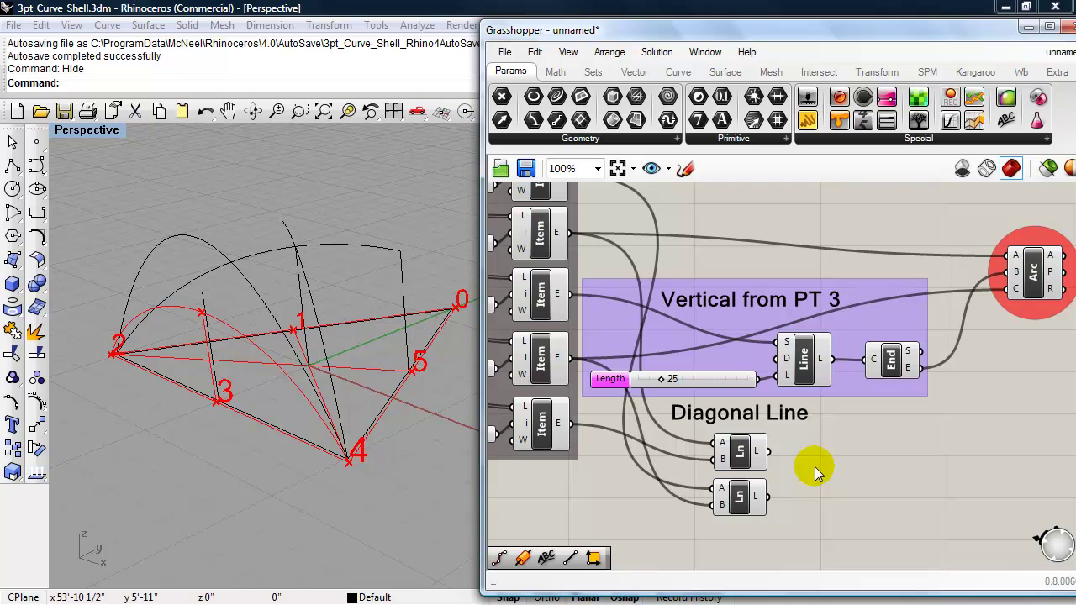
Add a Line | Line intersection component beside the diagonals and connect the upper line to input A and the lower to B
left_click(813, 72)
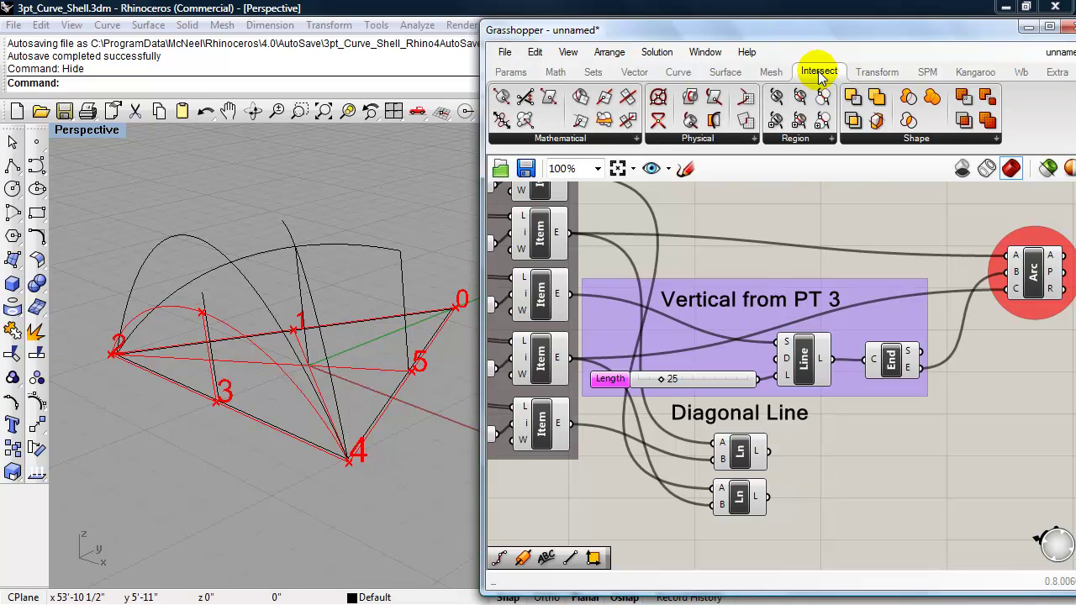
left_click(637, 139)
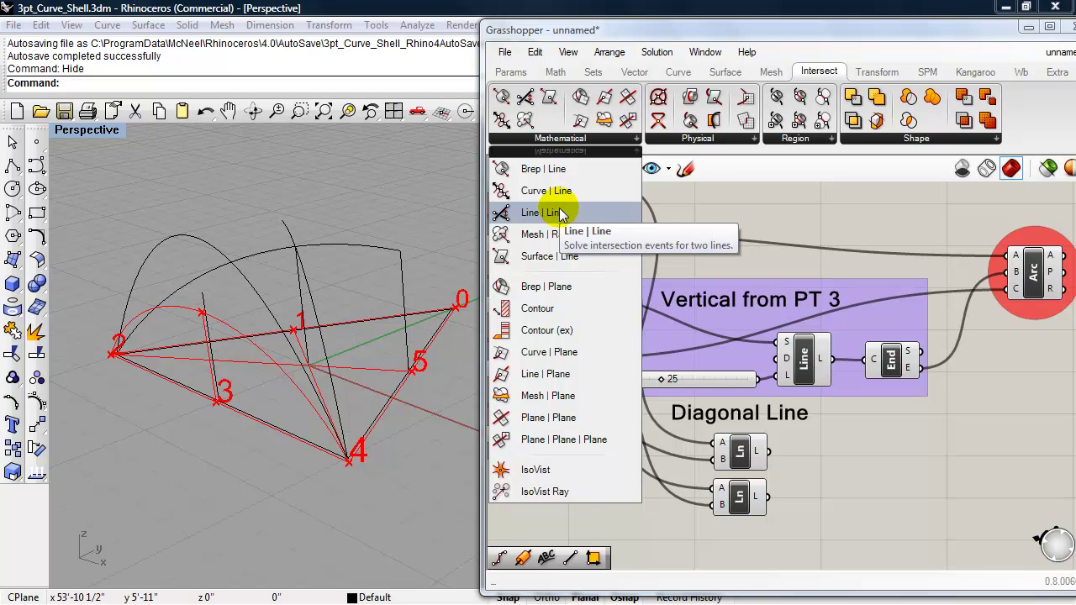
left_click_drag(559, 213, 836, 494)
left_click_drag(757, 451, 814, 455)
left_click_drag(759, 496, 817, 491)
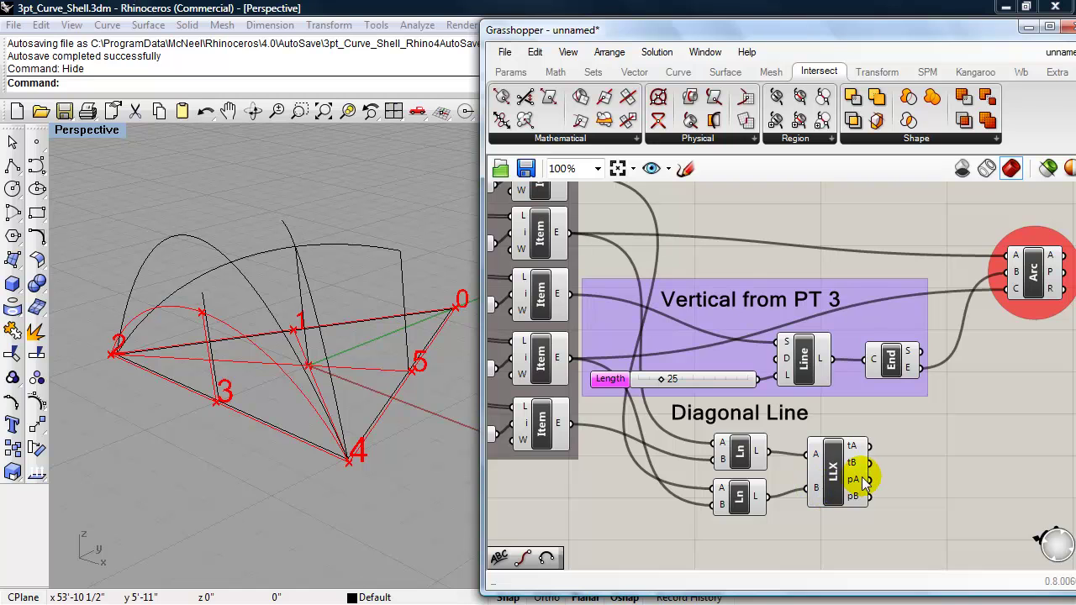
Change the label above the two Ln components and LLX to "Diagonal Lines"
mouse_move(860, 481)
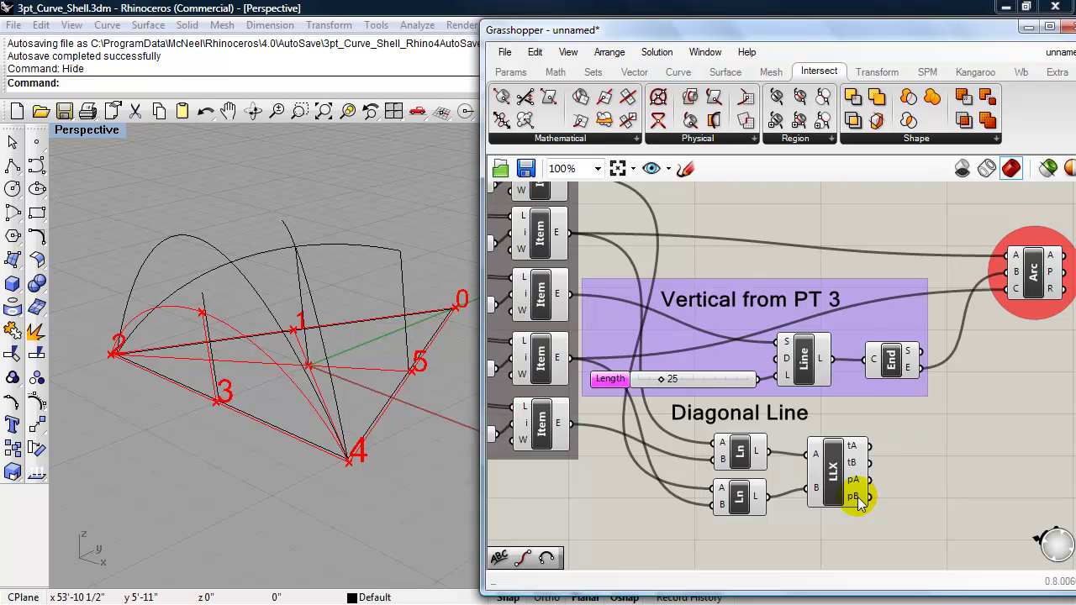
left_click(846, 475)
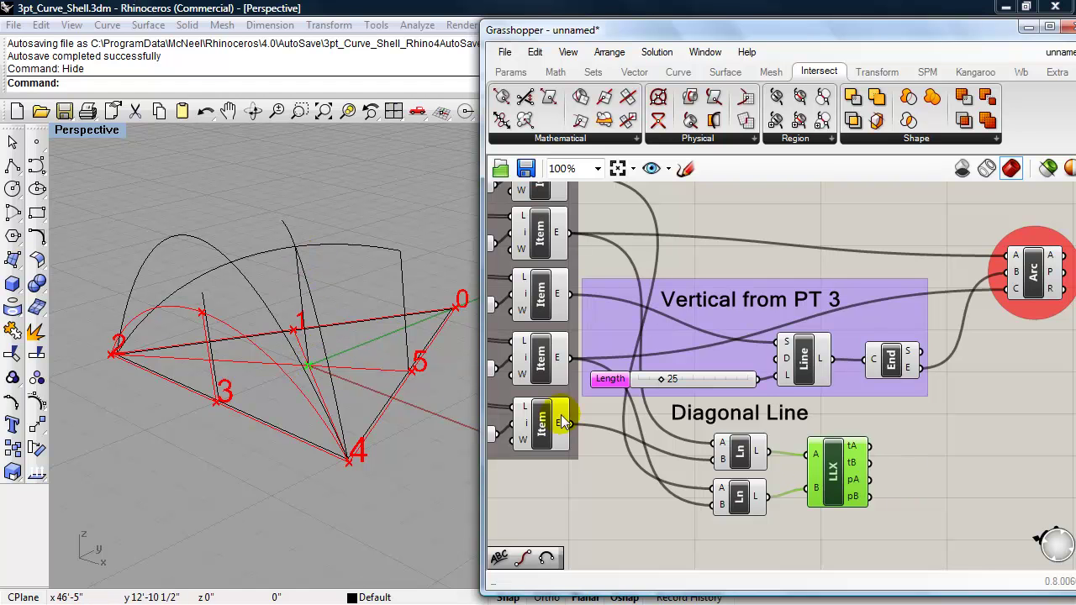
scroll(912, 477, "down", 2)
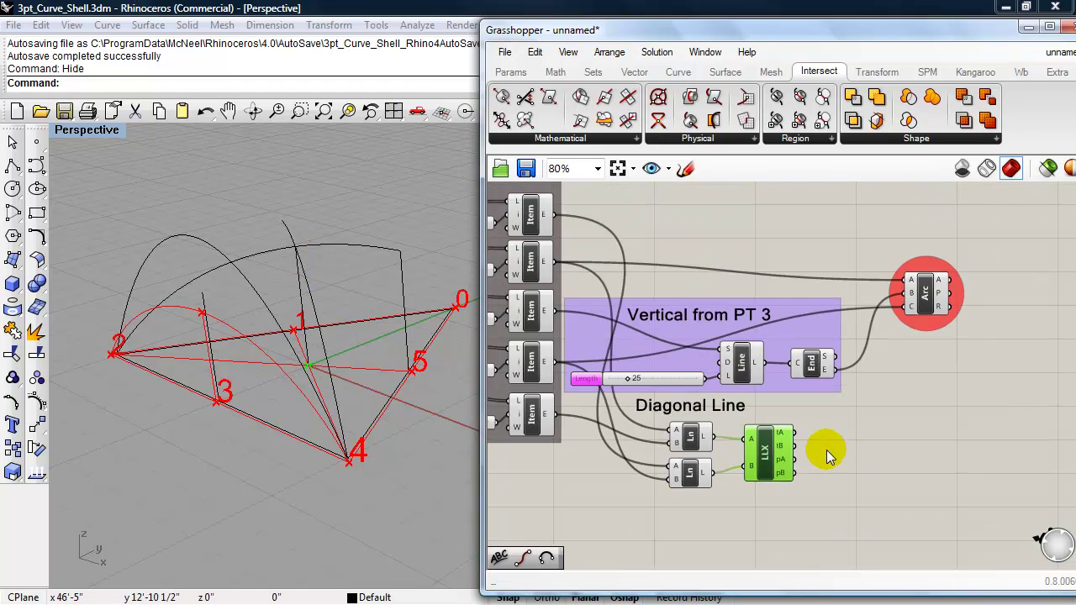
double_click(732, 407)
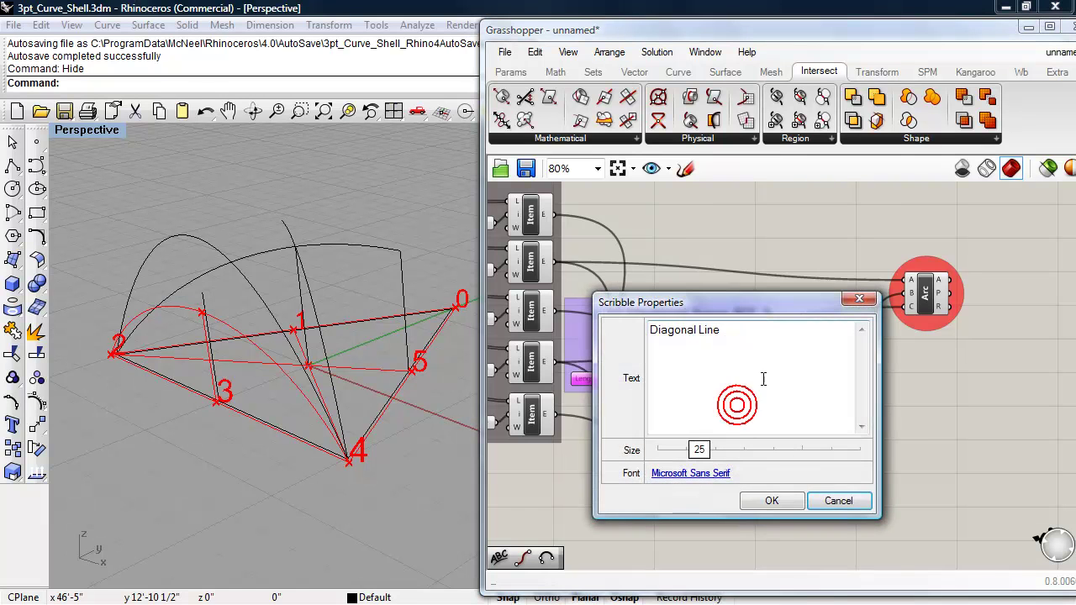
type("s")
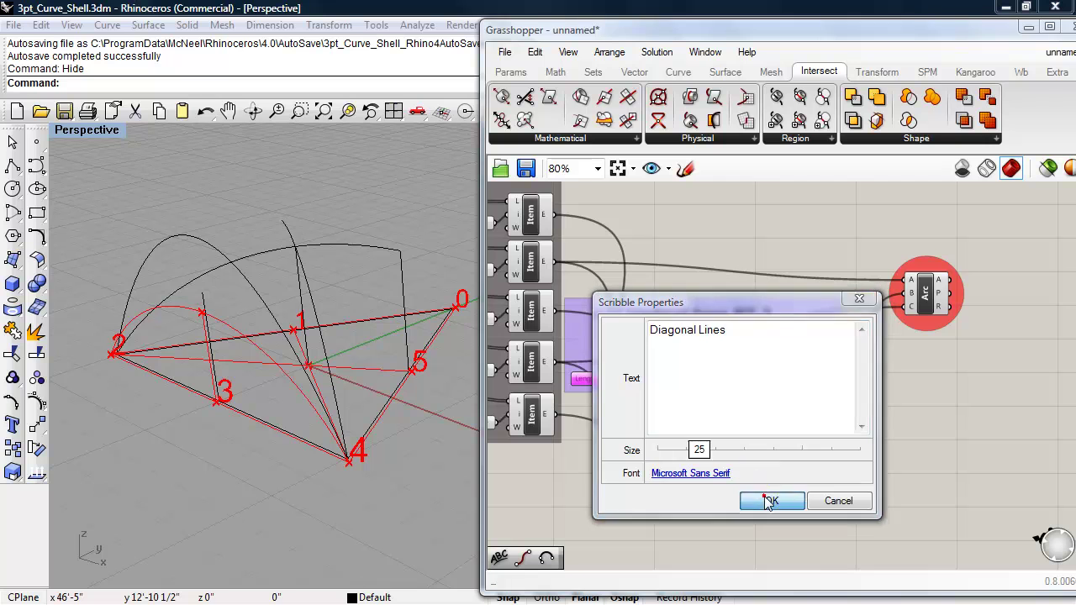
left_click(753, 501)
Group the Diagonal Lines label with its Ln and LLX components and colour the group orange-red (R 229, G 71, B 41)
left_click_drag(771, 510, 646, 410)
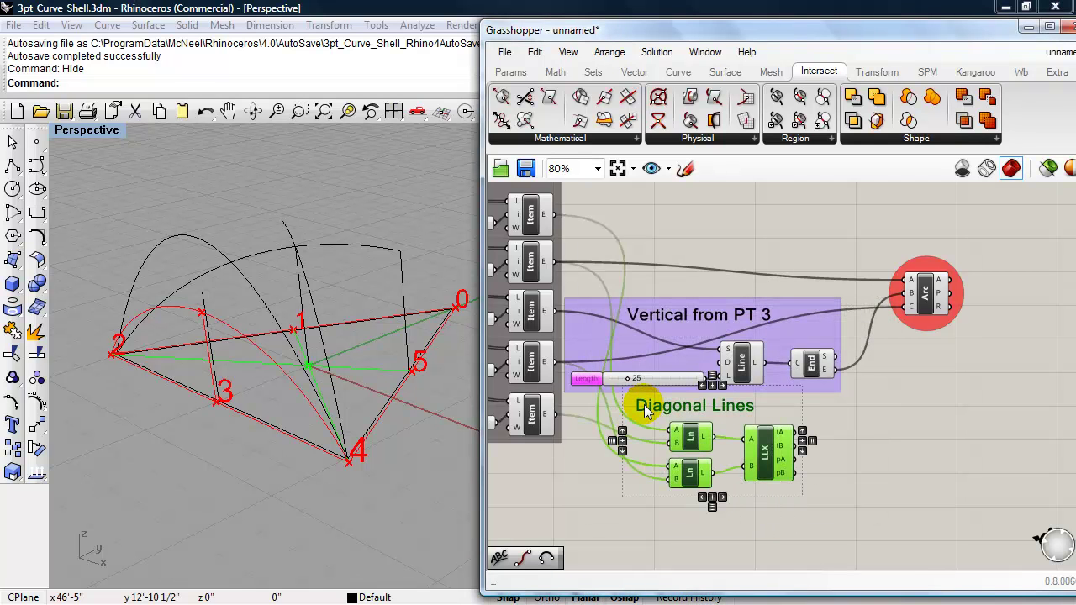
key("ctrl+g")
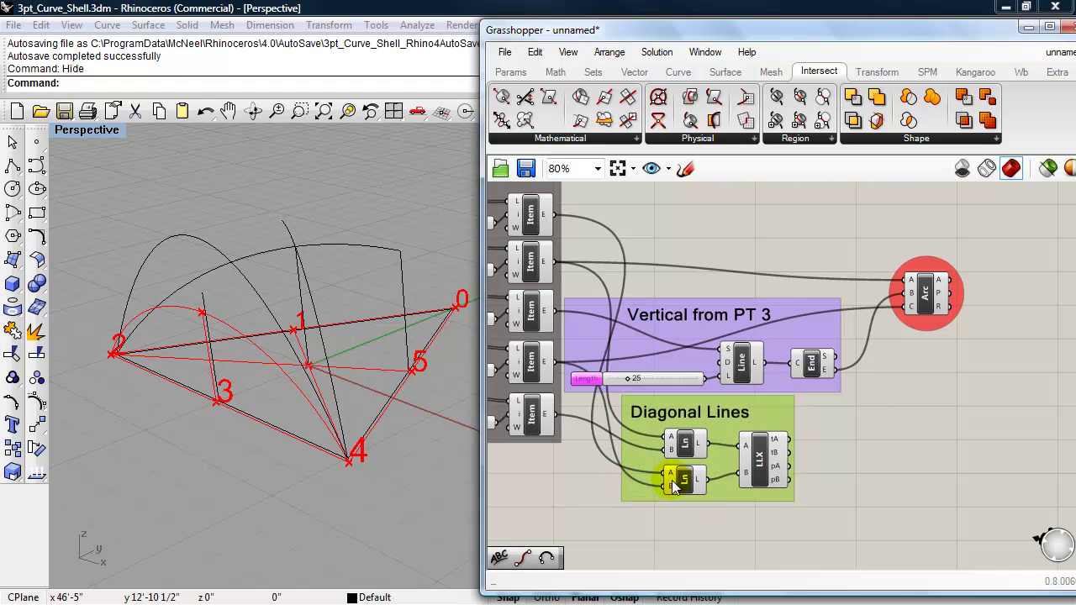
right_click(718, 492)
mouse_move(768, 575)
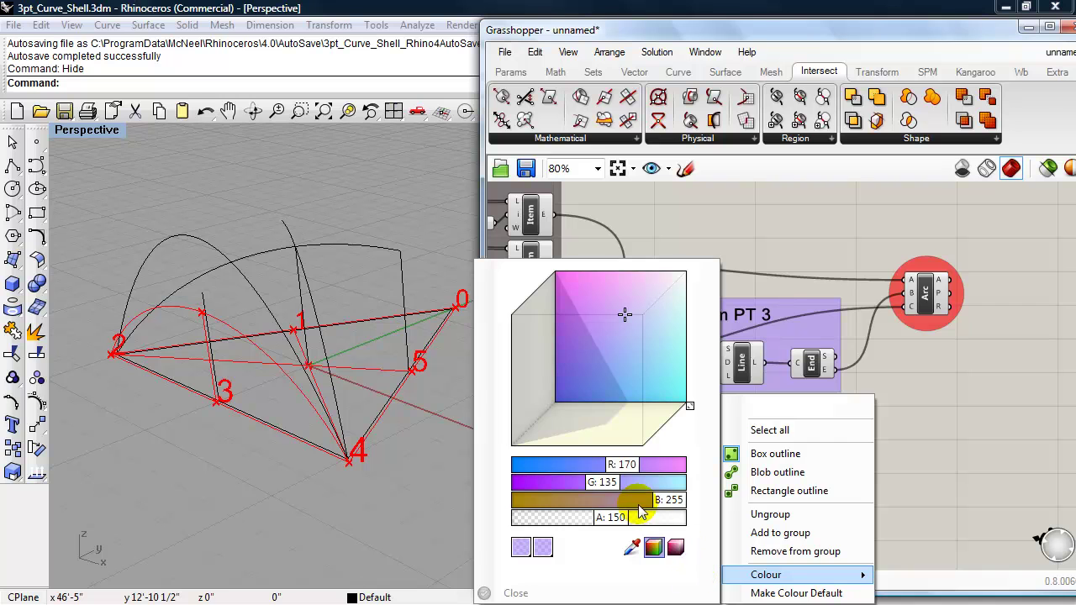
left_click_drag(669, 501, 548, 501)
left_click_drag(604, 482, 617, 464)
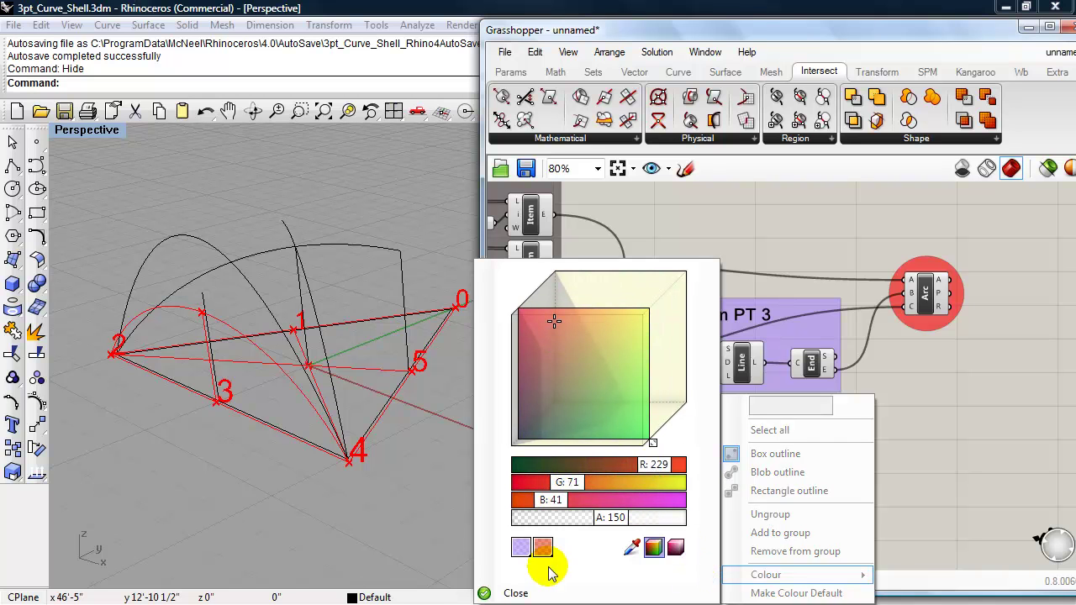
left_click(514, 593)
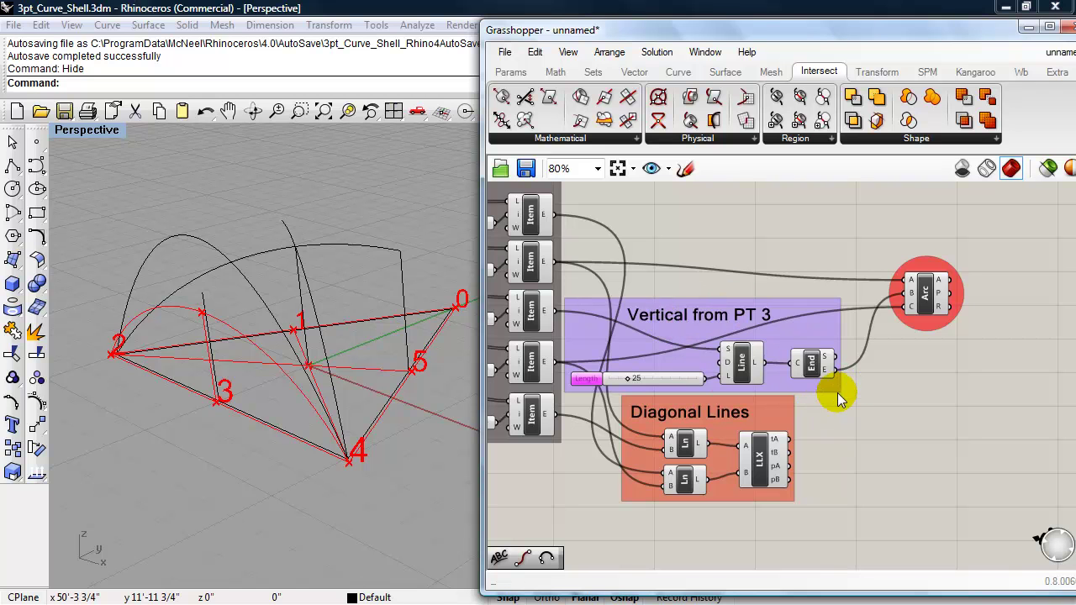
Duplicate the "Vertical from PT 3" group and place the copy beside the Diagonal Lines group
left_click_drag(882, 384, 643, 313)
key("ctrl+v")
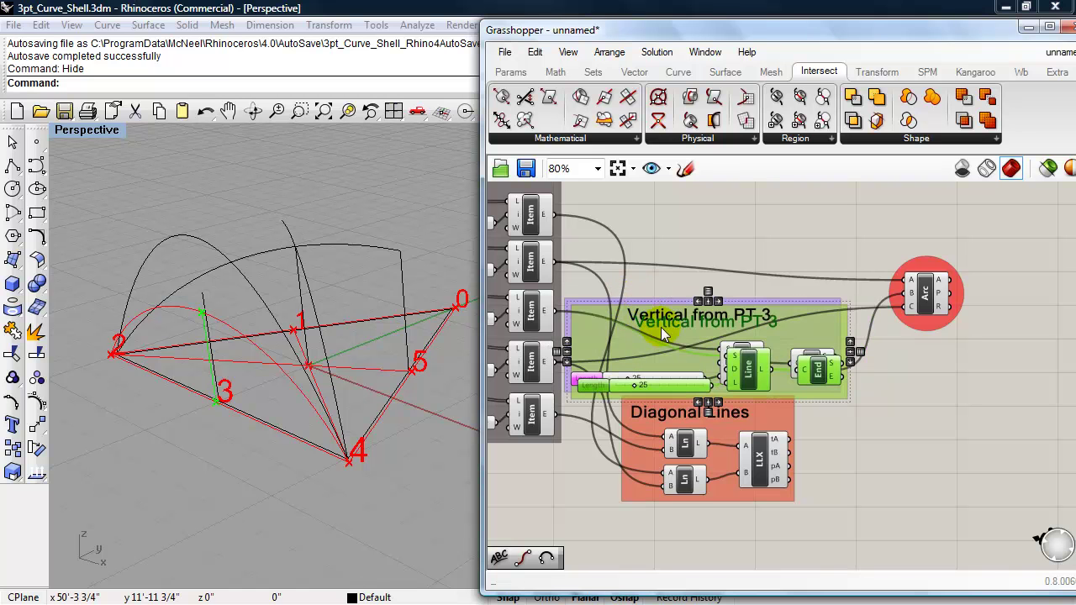
left_click_drag(822, 392, 1009, 477)
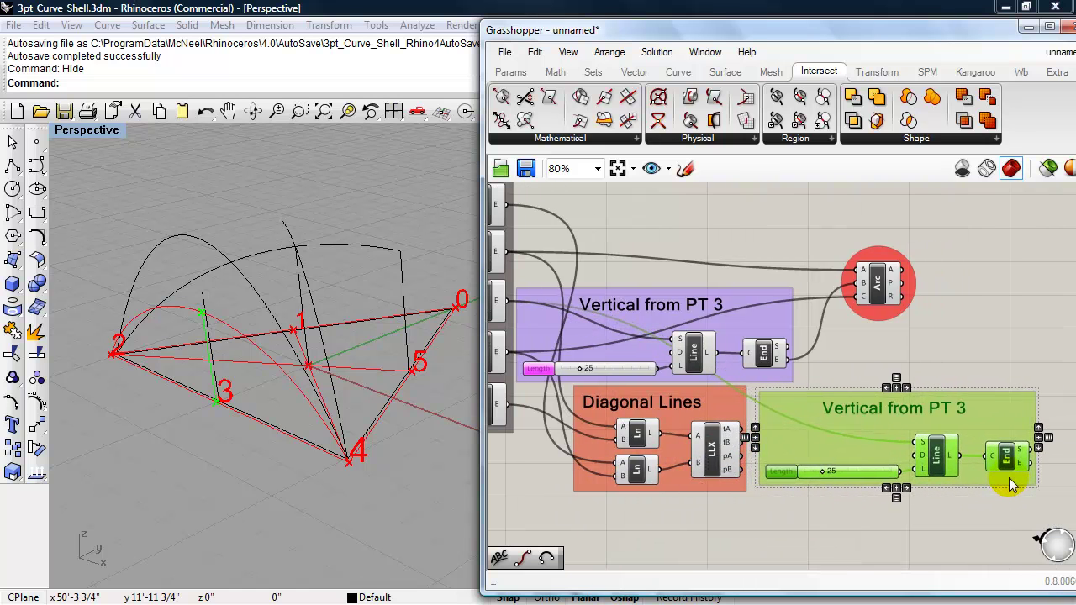
left_click(968, 359)
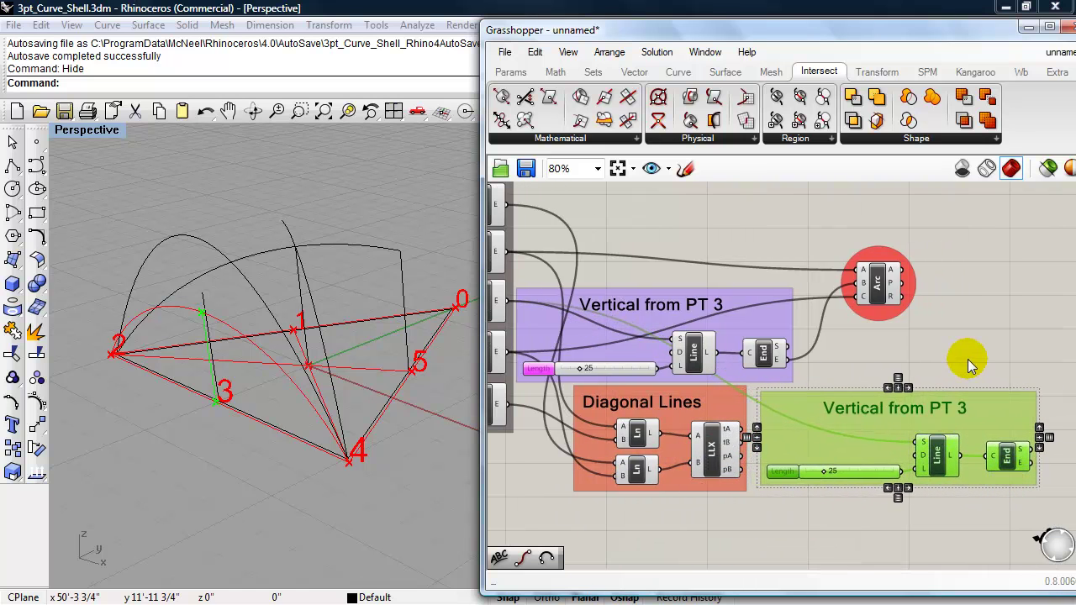
Change the copied group's label to "Vertical from Intersection"
double_click(944, 405)
left_click_drag(933, 329, 906, 327)
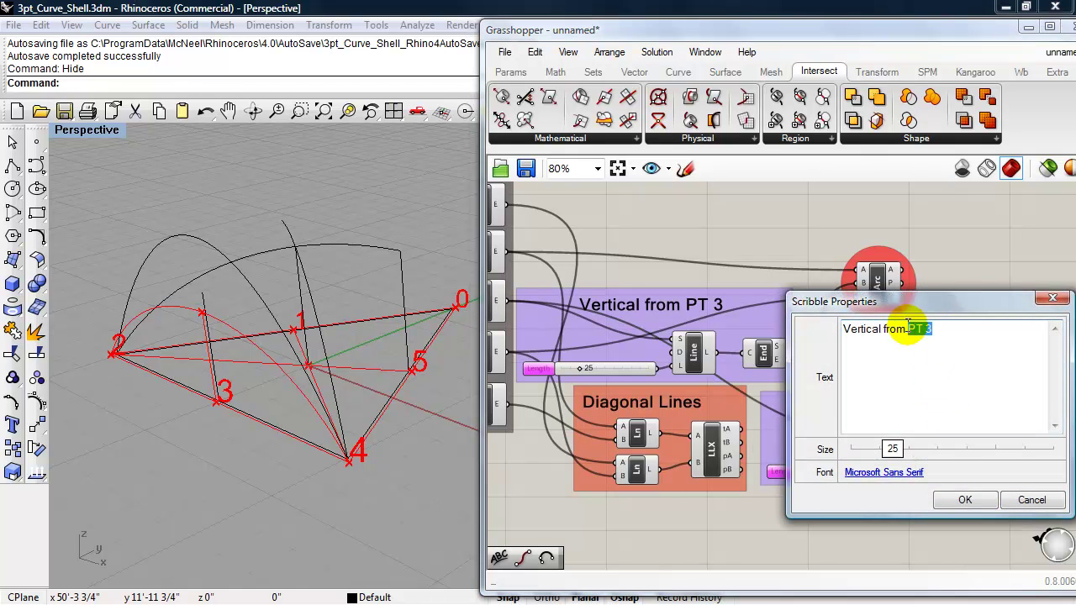
type("l")
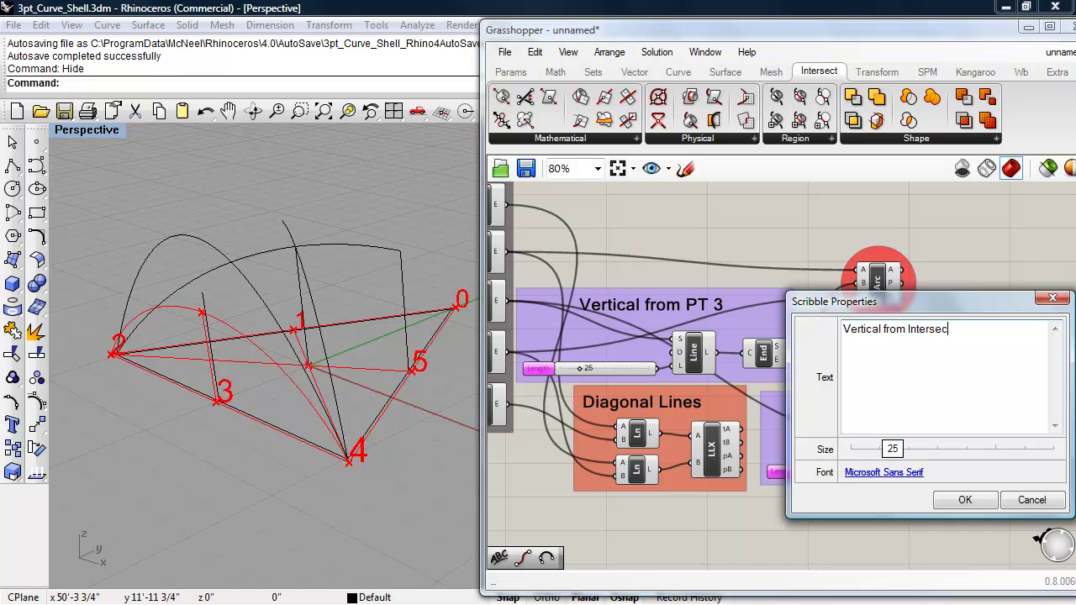
left_click(965, 500)
Connect LLX's pA output to the S input of the Line in the Vertical from Intersection group and set its Length slider to 40
right_click_drag(875, 524, 843, 511)
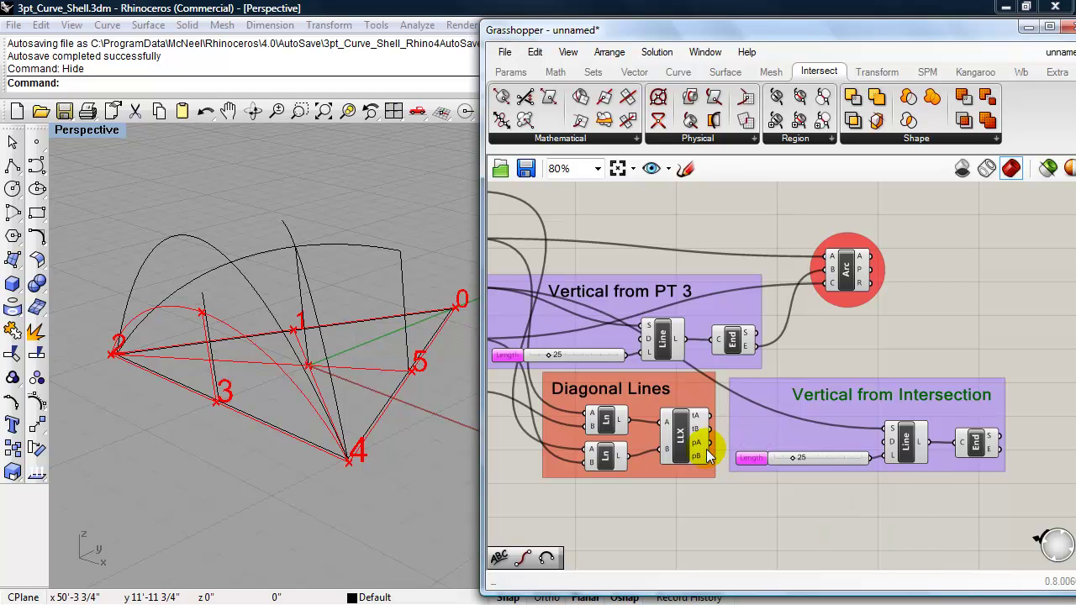
left_click_drag(710, 442, 884, 434)
mouse_move(267, 471)
right_mouse_down()
mouse_move(300, 474)
mouse_move(277, 468)
right_mouse_up()
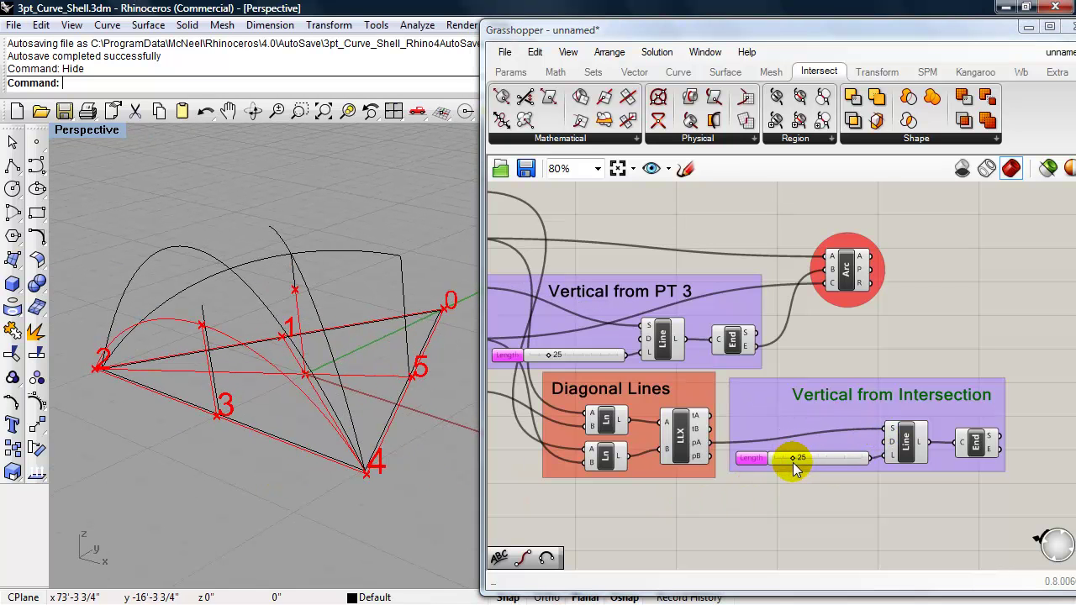
mouse_move(792, 458)
left_mouse_down()
mouse_move(816, 454)
mouse_move(806, 454)
left_mouse_up()
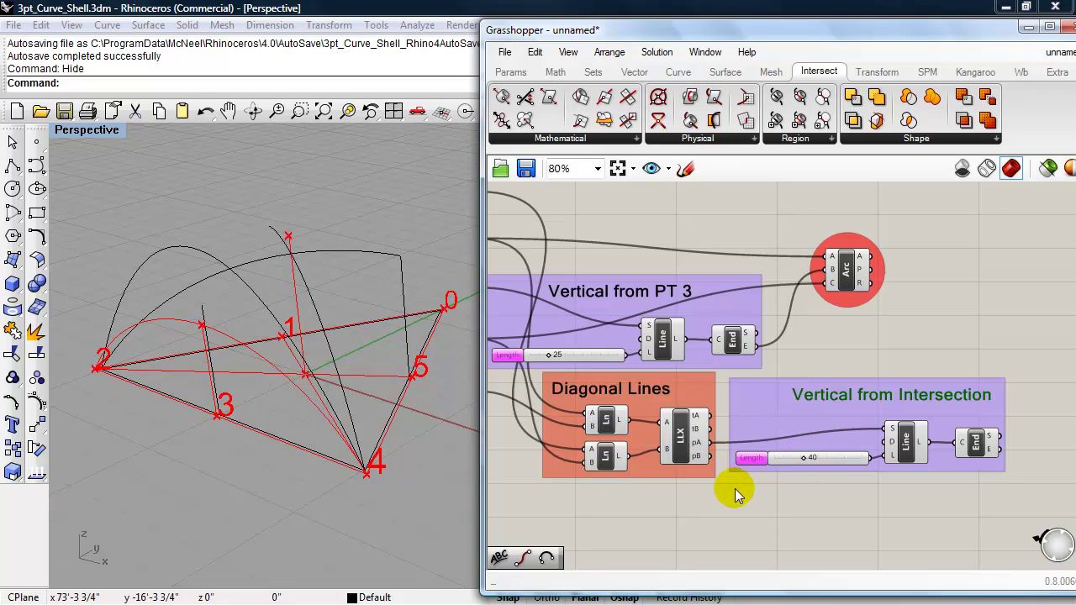
right_click_drag(344, 432, 339, 422)
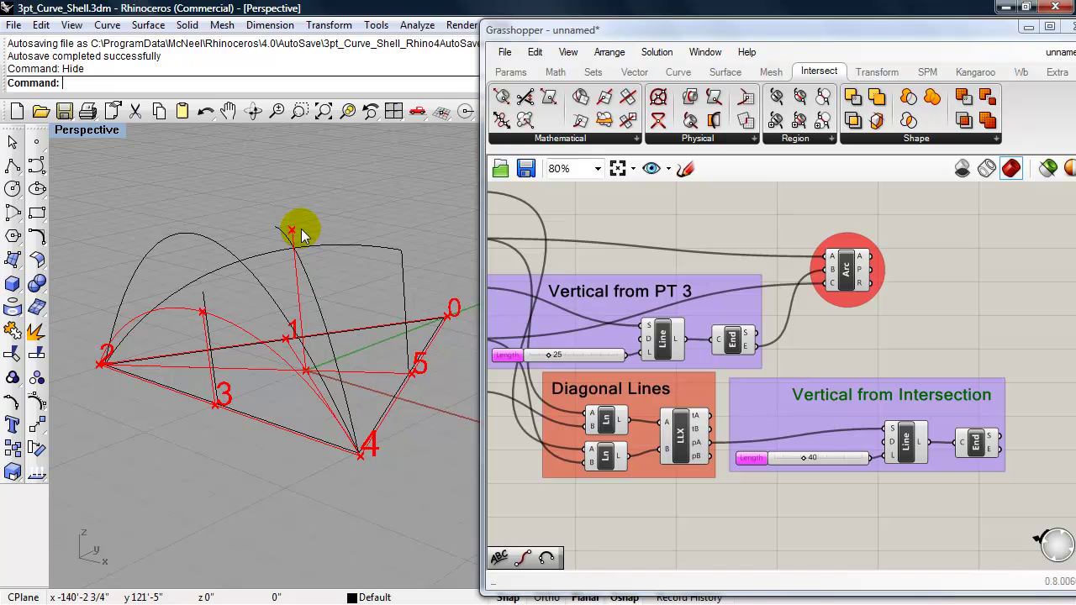
left_click(367, 245)
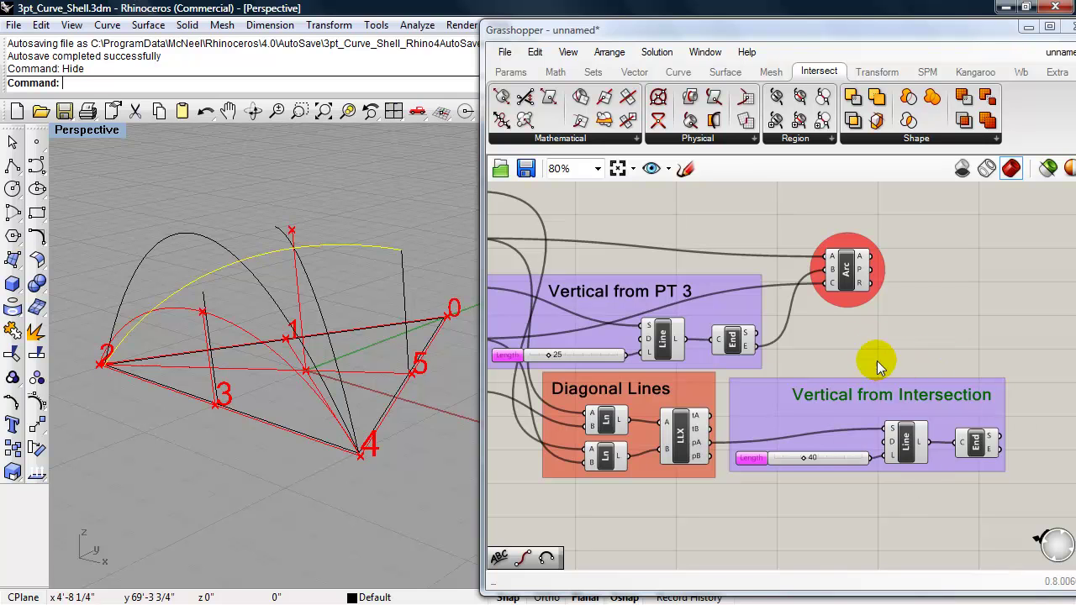
Duplicate the "Vertical from Intersection" group and place the copy directly below the original
left_click(916, 497)
left_click_drag(975, 494, 797, 367)
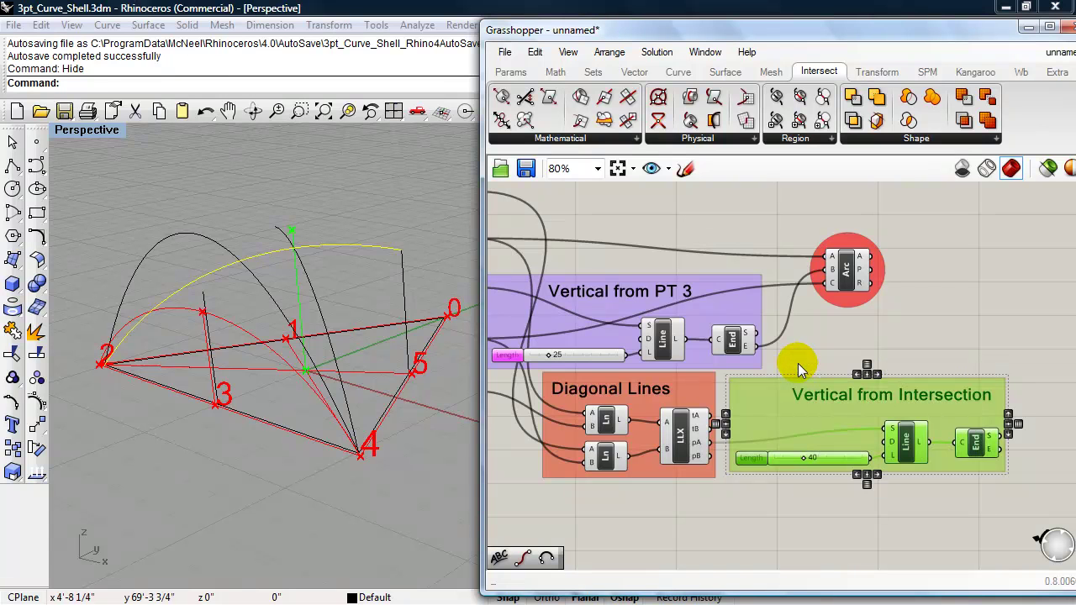
key("ctrl+c")
key("ctrl+v")
left_click_drag(807, 415, 790, 512)
Change the lower copied group's label to "Vertical from PT 5"
right_click_drag(691, 513, 640, 441)
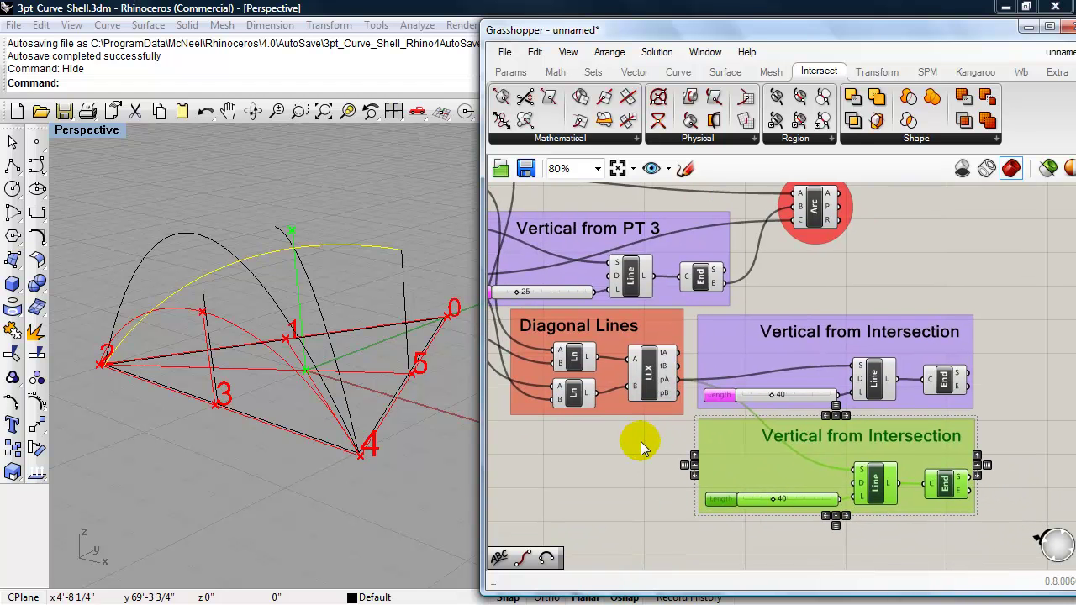
double_click(900, 441)
left_click(931, 362)
double_click(930, 361)
type("PT 5")
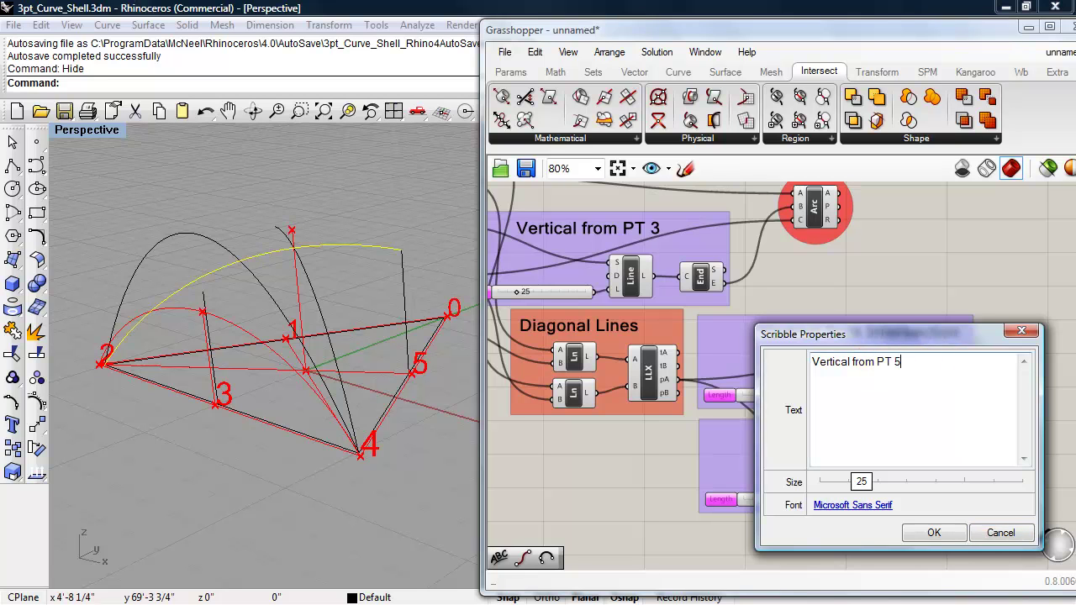
left_click(933, 532)
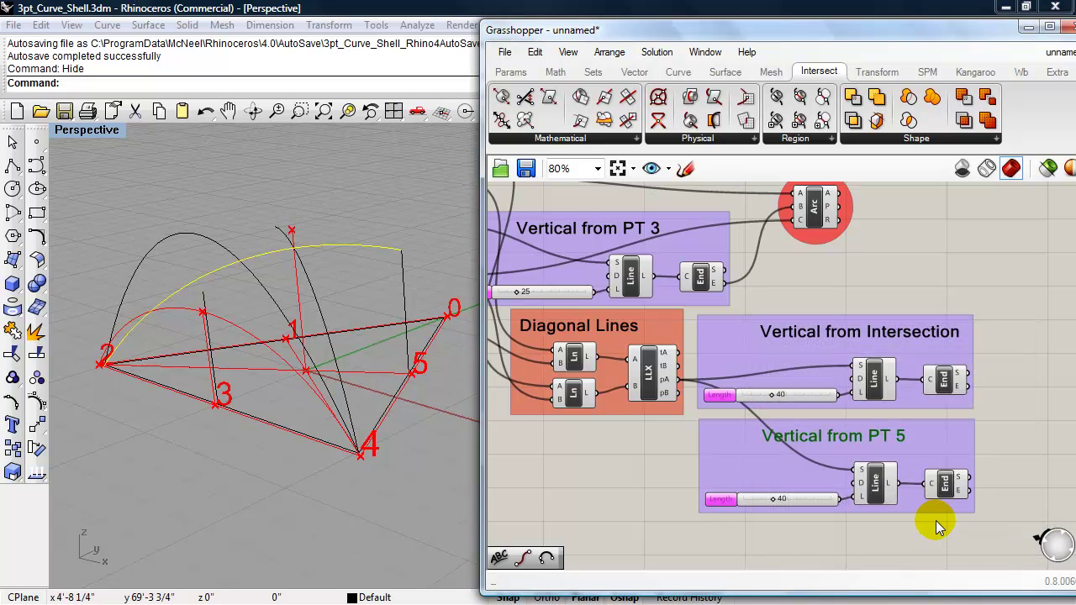
left_click(807, 551)
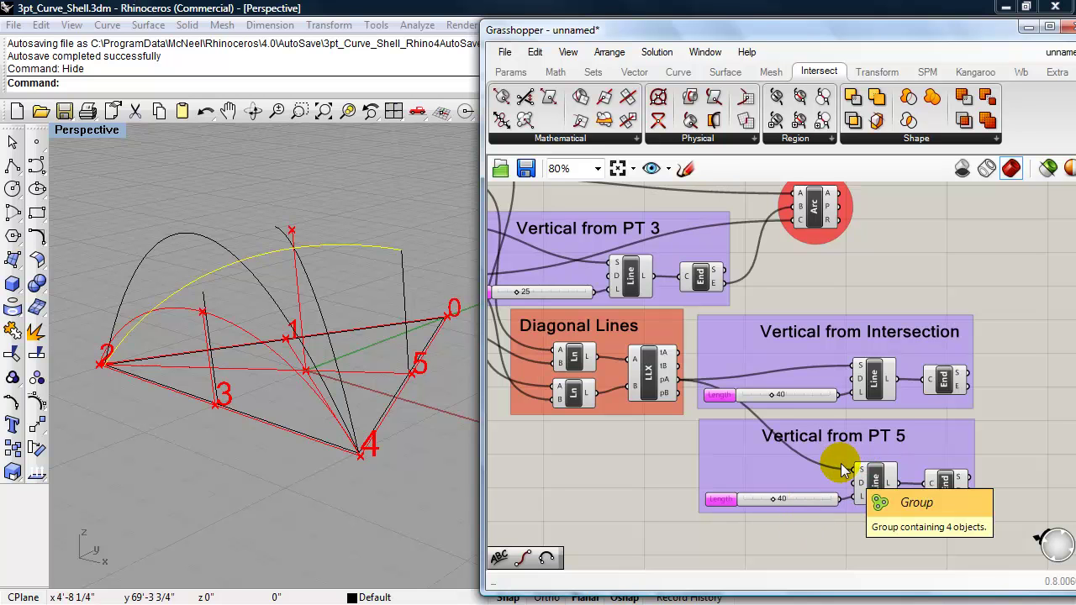
Connect the last Item component's E output to the S input of the Line in the Vertical from PT 5 group
right_click_drag(663, 437, 732, 432)
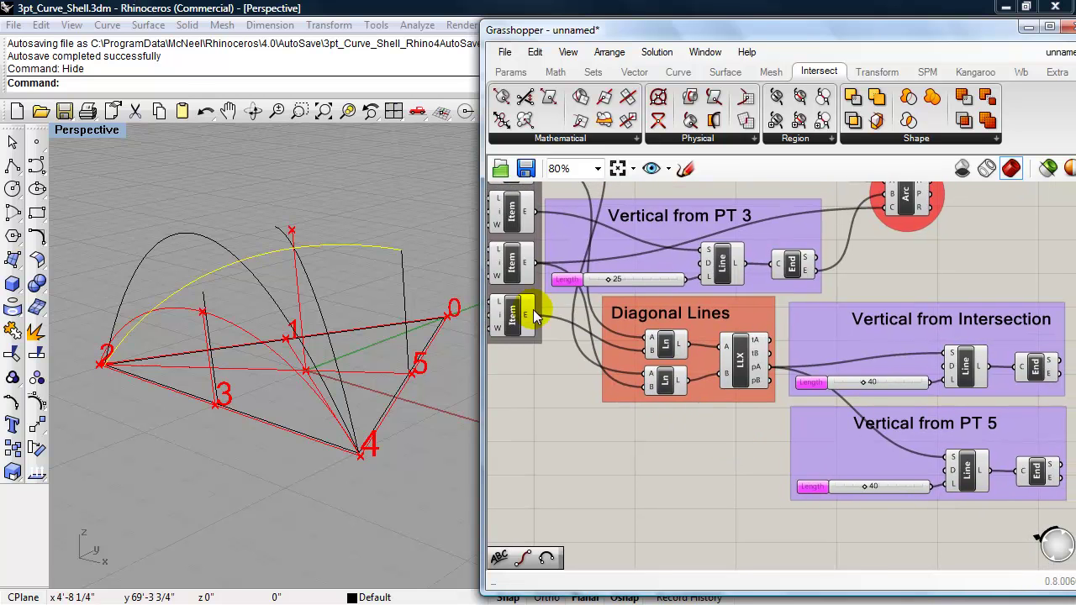
left_click_drag(538, 319, 940, 468)
right_click_drag(861, 530, 782, 528)
left_click(891, 363)
left_click(896, 470)
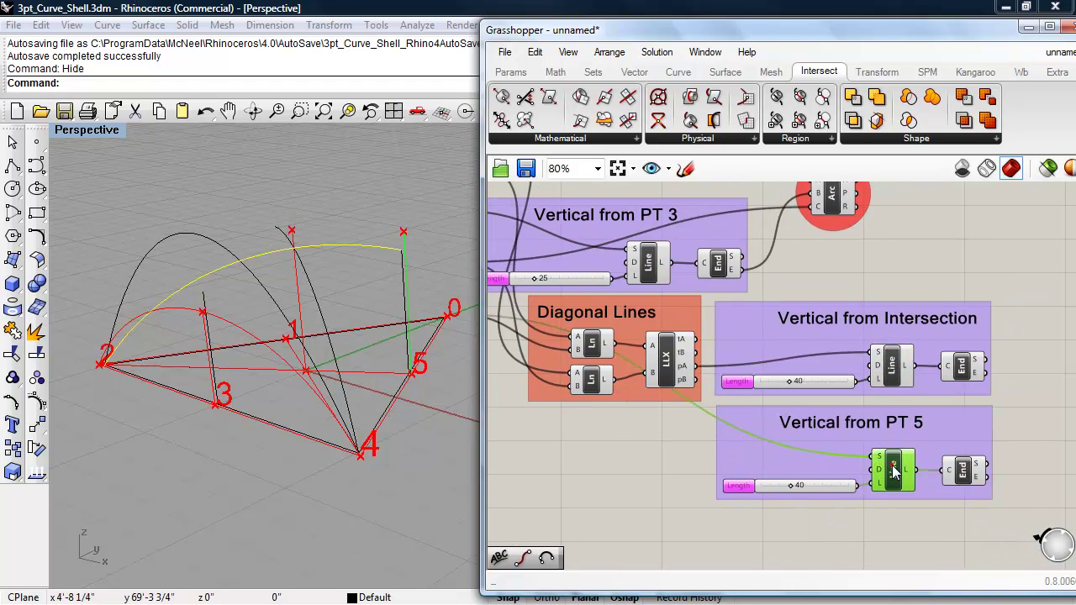
Replace the PT 5 group's own Length slider with the Vertical from Intersection group's slider, set to 39
left_click(888, 376)
left_click_drag(856, 382, 871, 484)
left_click(822, 490)
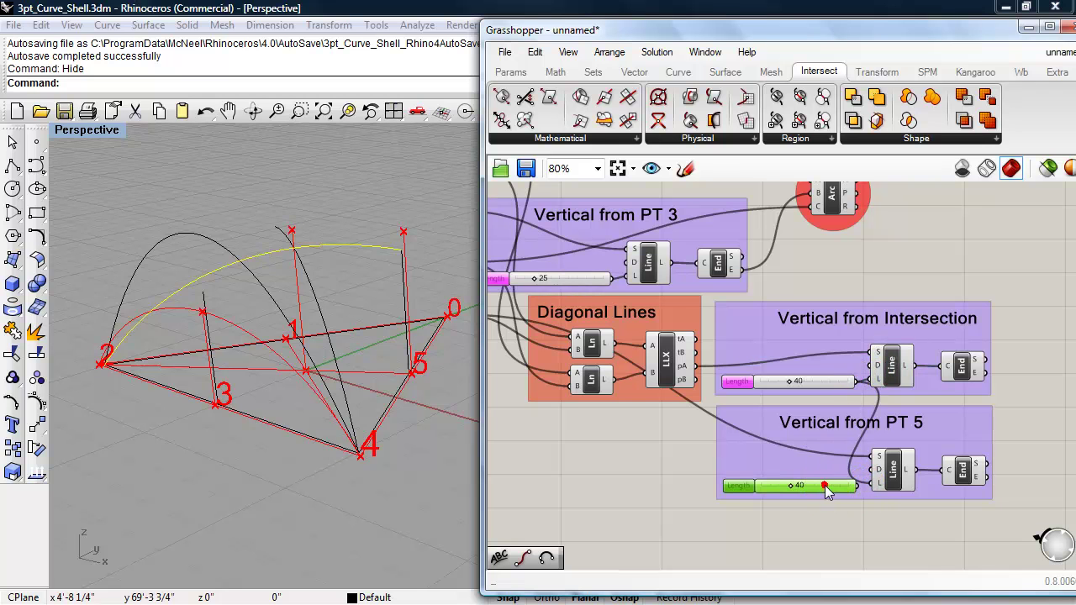
key("Delete")
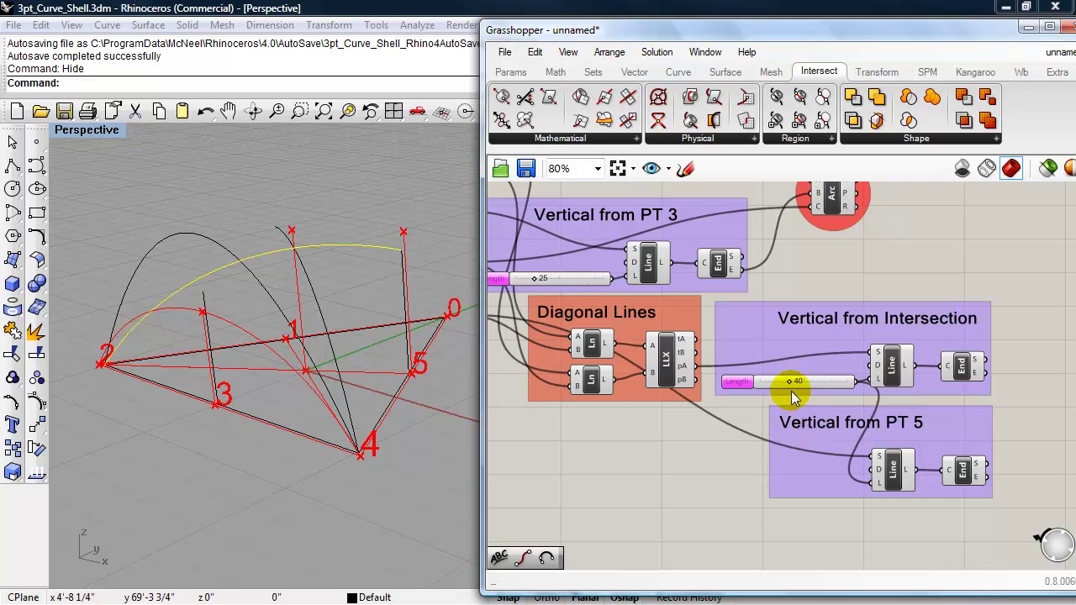
left_click_drag(793, 385, 783, 383)
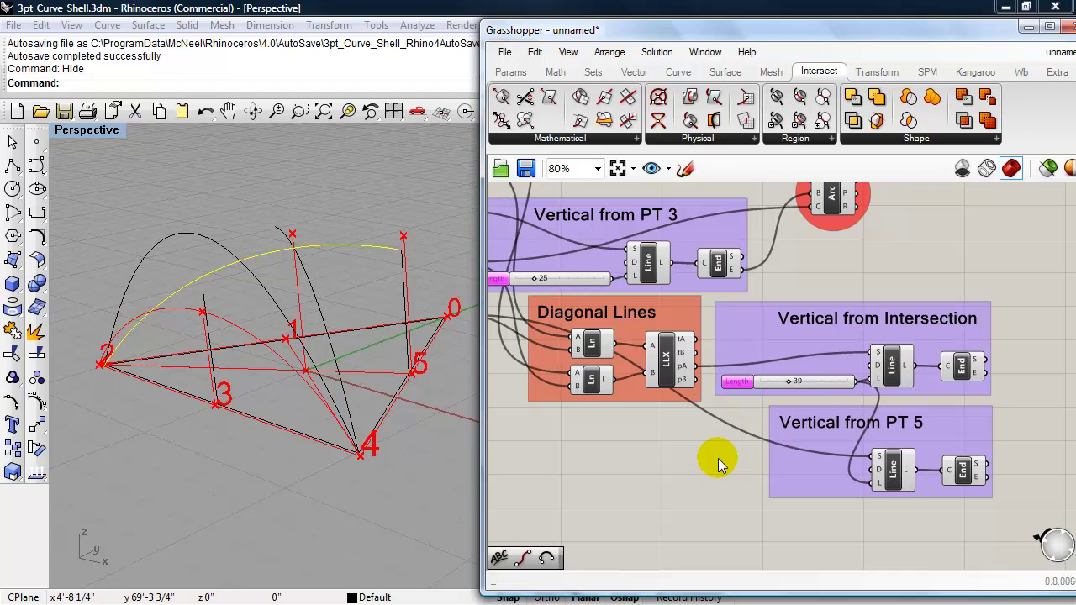
Add an Arc 3Pt component and place it beside the Vertical from Intersection group
right_click_drag(714, 454, 617, 463)
scroll(636, 467, "down", 1)
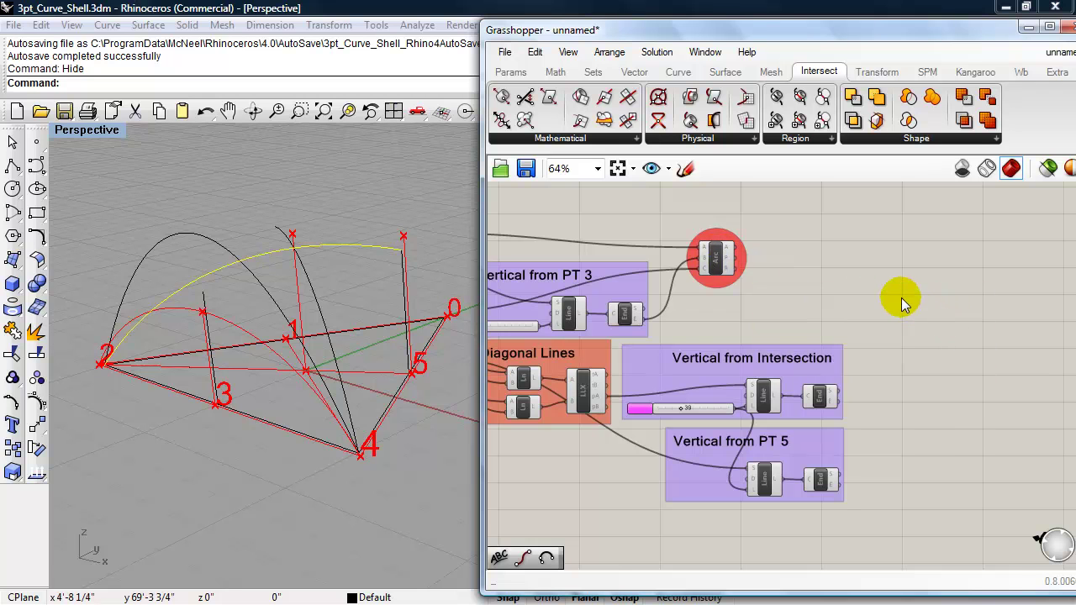
double_click(876, 298)
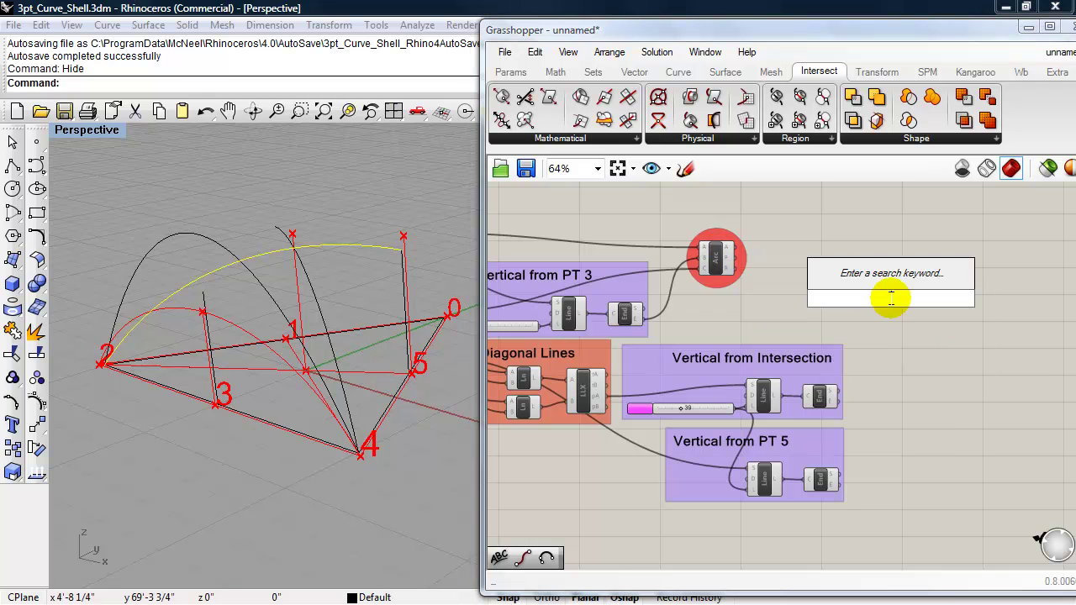
type("arc")
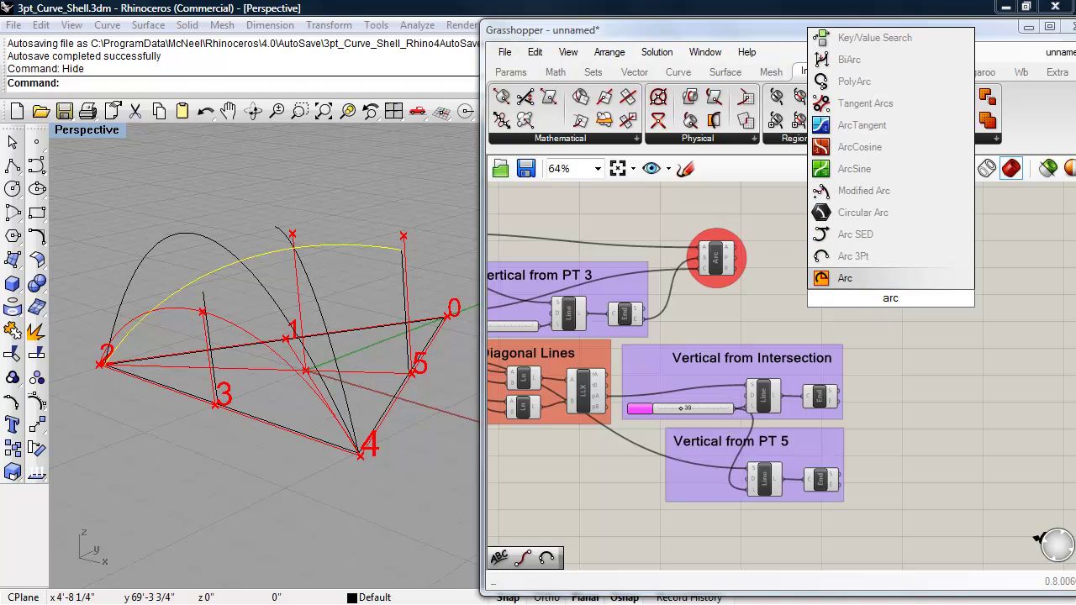
left_click(874, 256)
right_click_drag(880, 382, 851, 374)
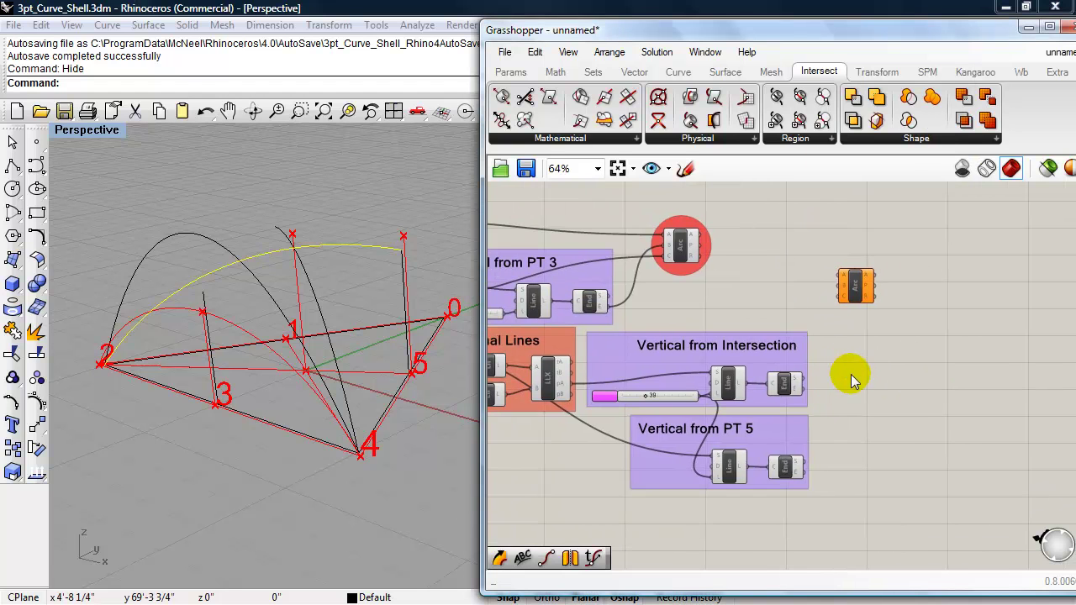
left_click_drag(856, 285, 879, 356)
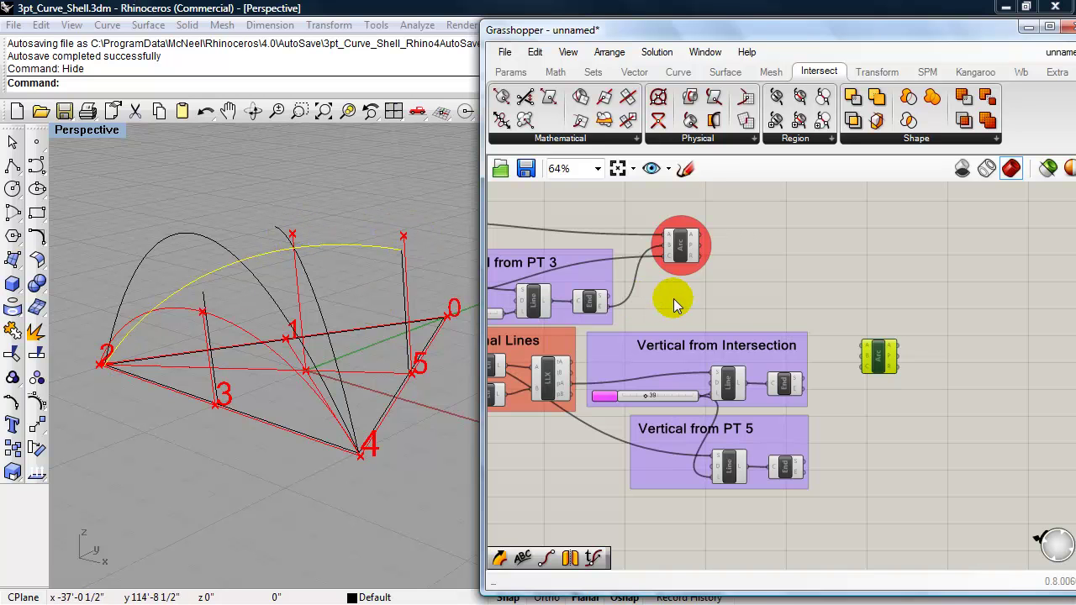
Place the new Arc component nearer the definition and connect its A input to the Item output feeding the first Arc's A input
left_click_drag(875, 353, 795, 295)
right_click_drag(691, 299, 902, 346)
scroll(836, 339, "up", 1)
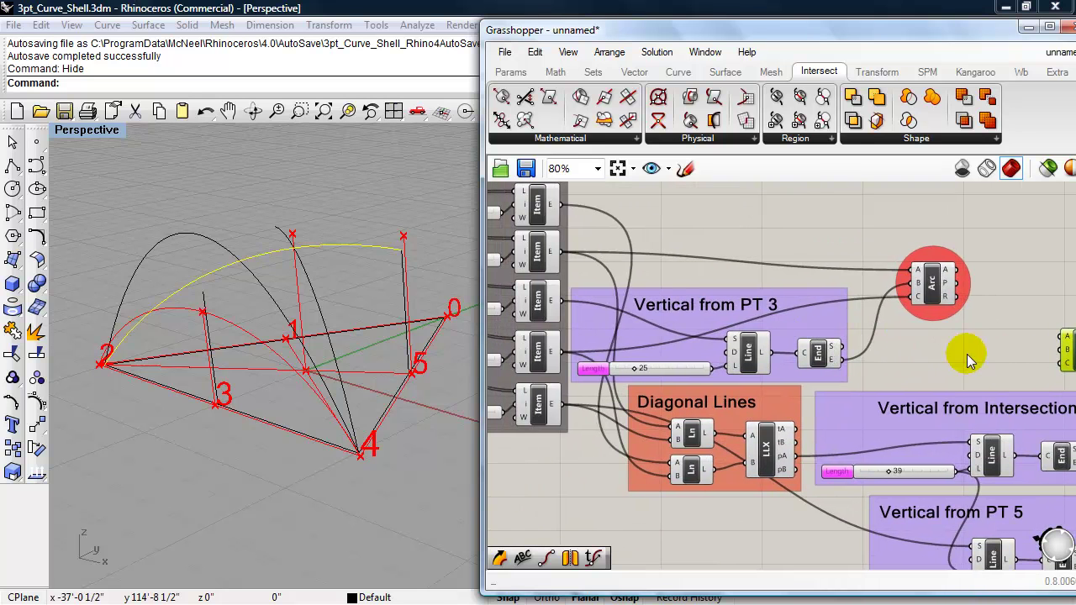
left_click_drag(1066, 357, 973, 358)
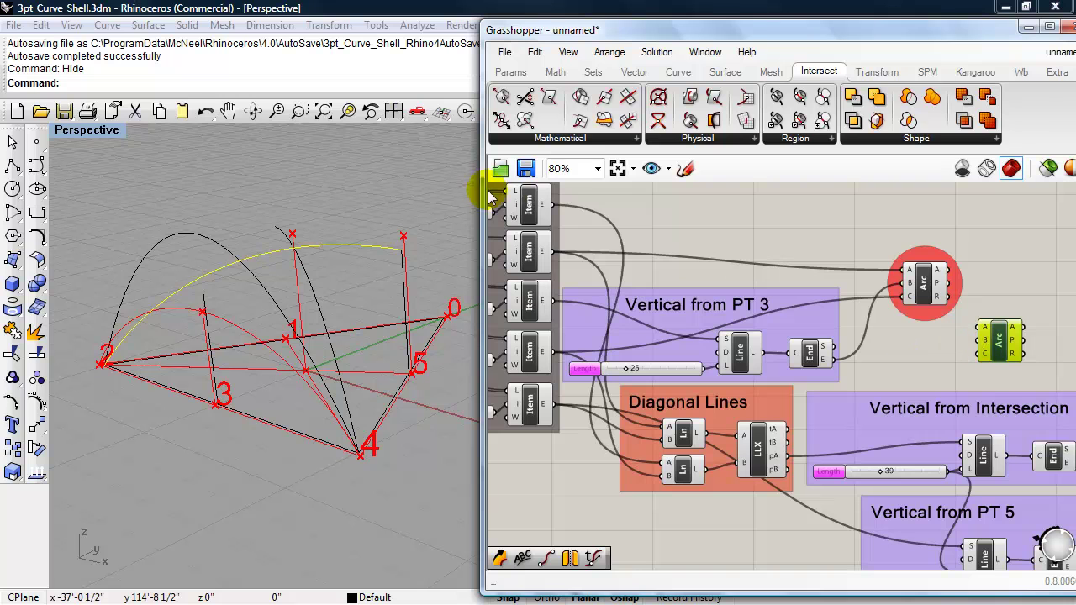
left_click_drag(552, 251, 973, 336)
right_click_drag(919, 340, 716, 288)
left_click_drag(792, 292, 998, 336)
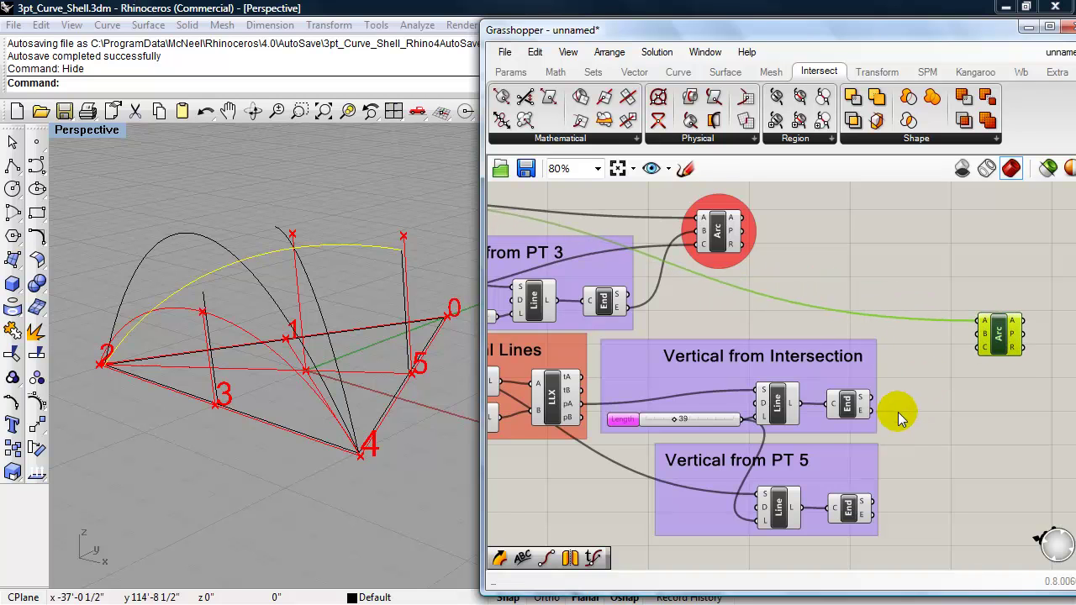
Connect the E outputs of the Vertical from Intersection and Vertical from PT 5 groups to the new Arc's B and C inputs, respectively
left_click_drag(871, 411, 984, 334)
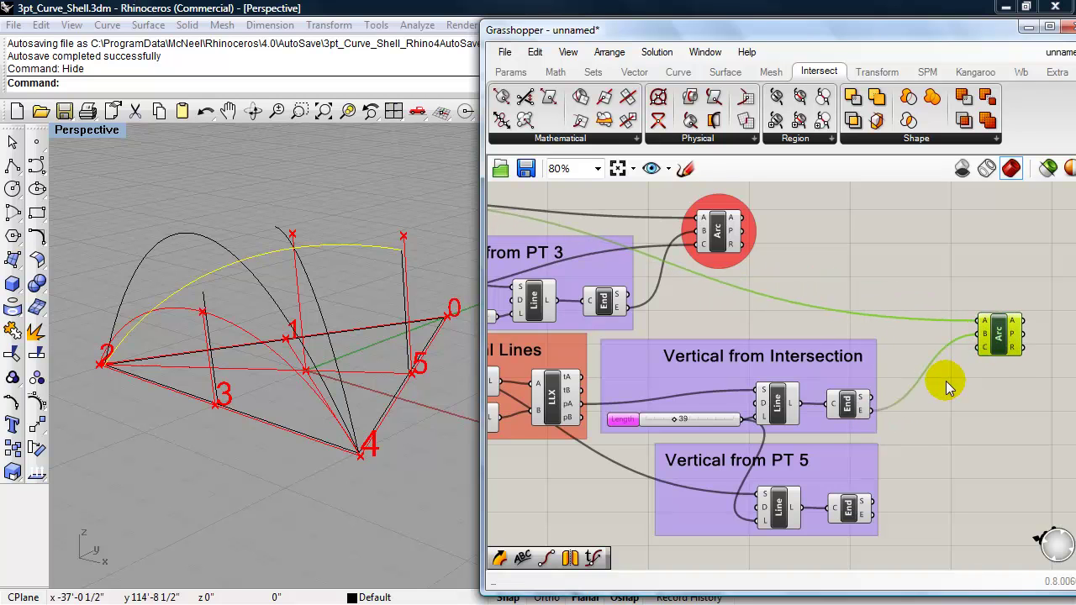
left_click_drag(875, 514, 982, 353)
right_click_drag(972, 425, 931, 420)
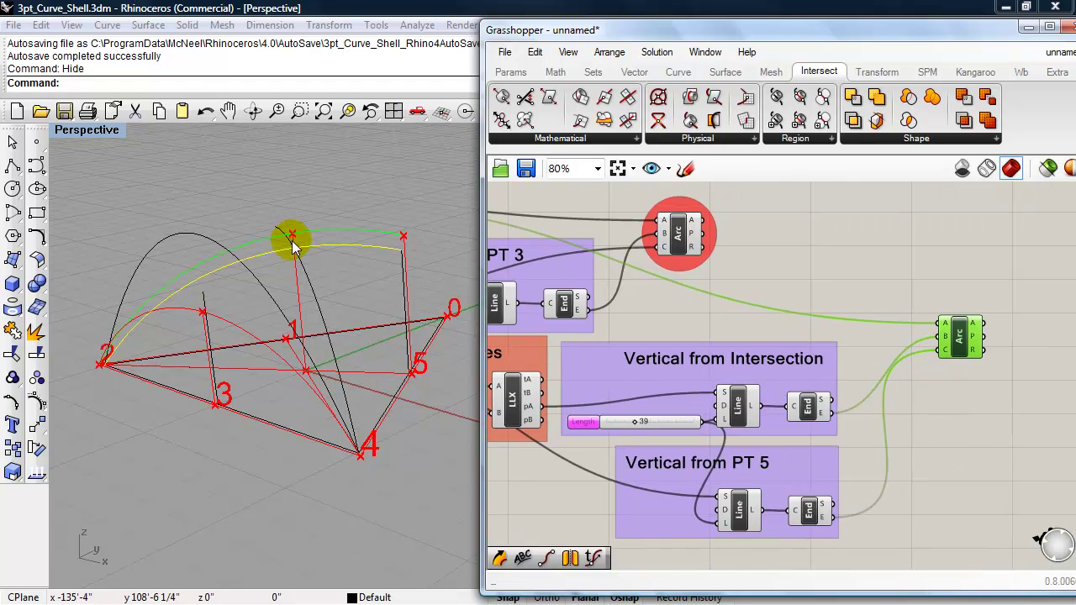
left_click_drag(970, 338, 959, 314)
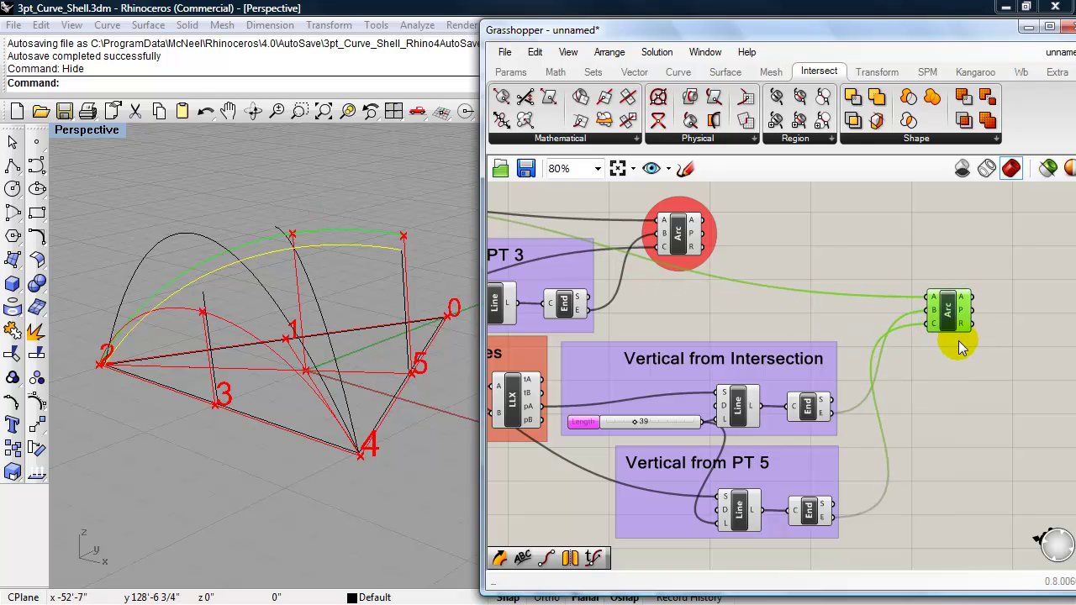
right_click_drag(964, 353, 935, 343)
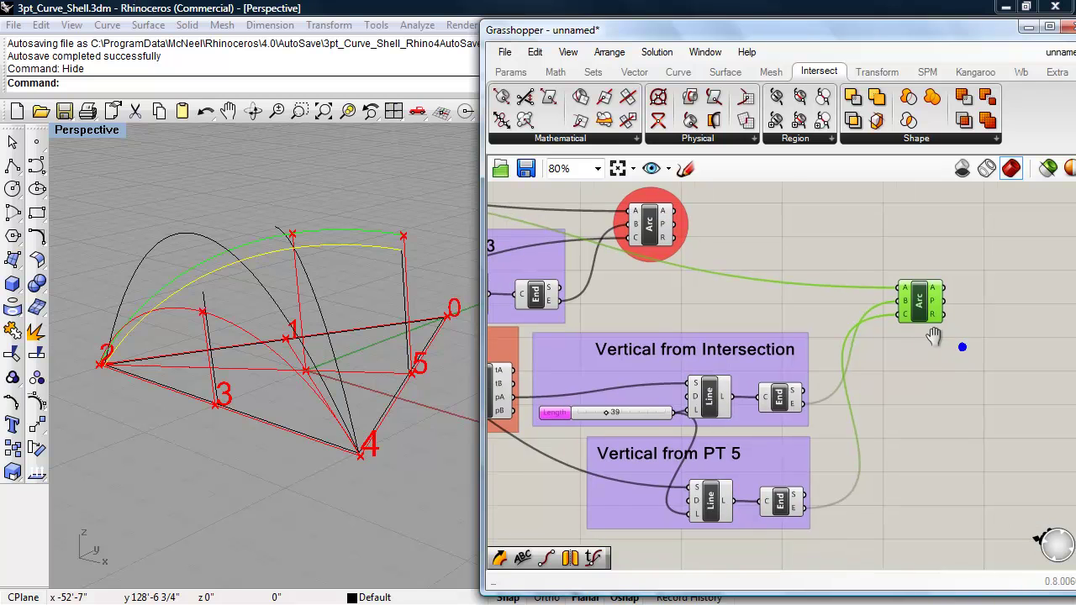
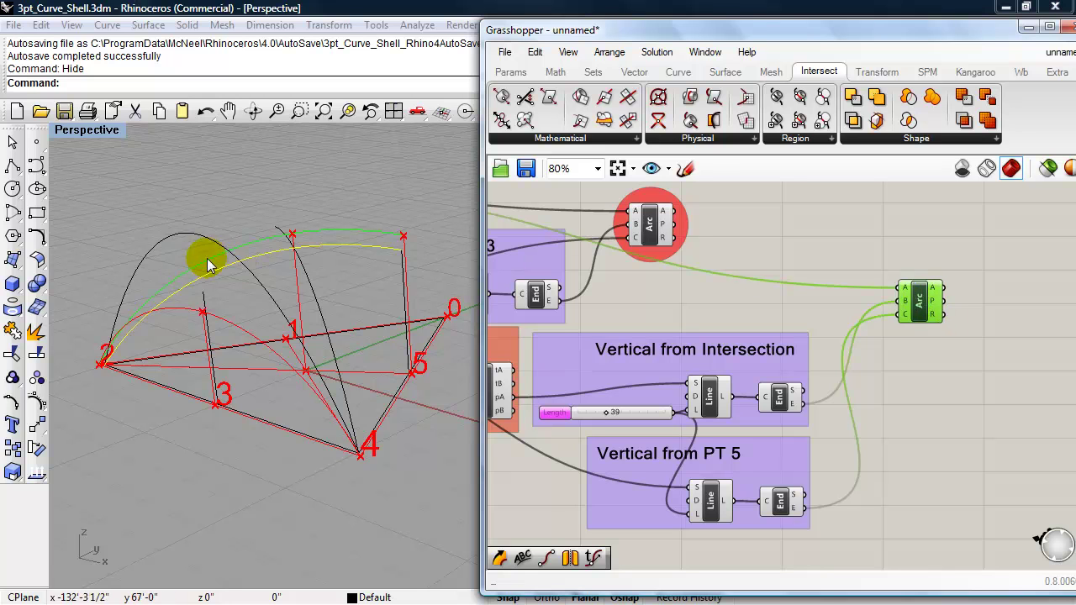
Add a text label reading "Evaluate Arc" beside the new Arc component
right_click_drag(815, 308, 761, 266)
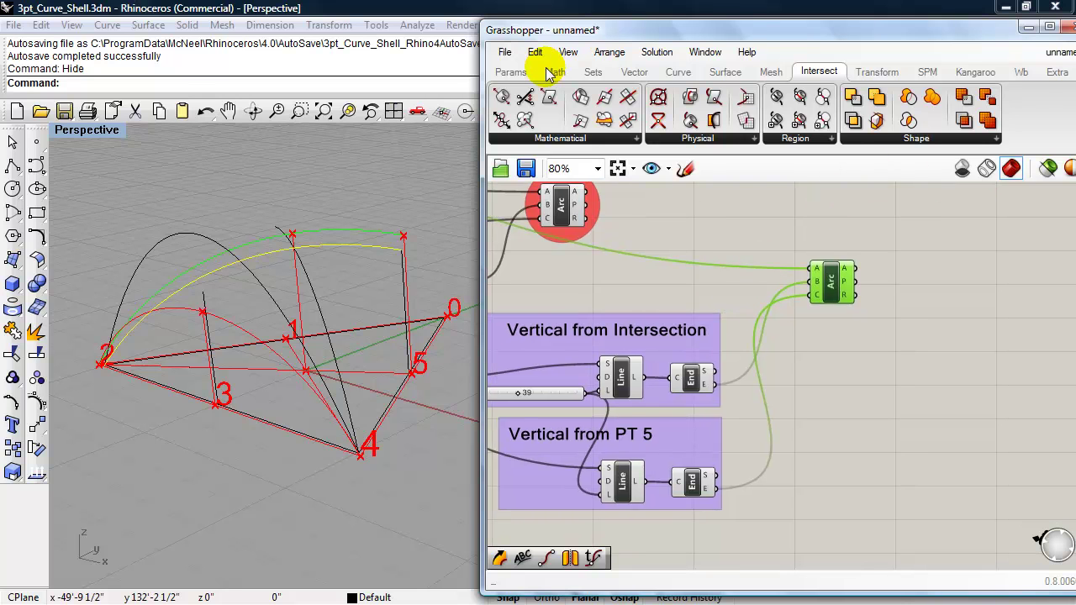
left_click(510, 71)
left_click_drag(1013, 132, 947, 227)
left_click(947, 227)
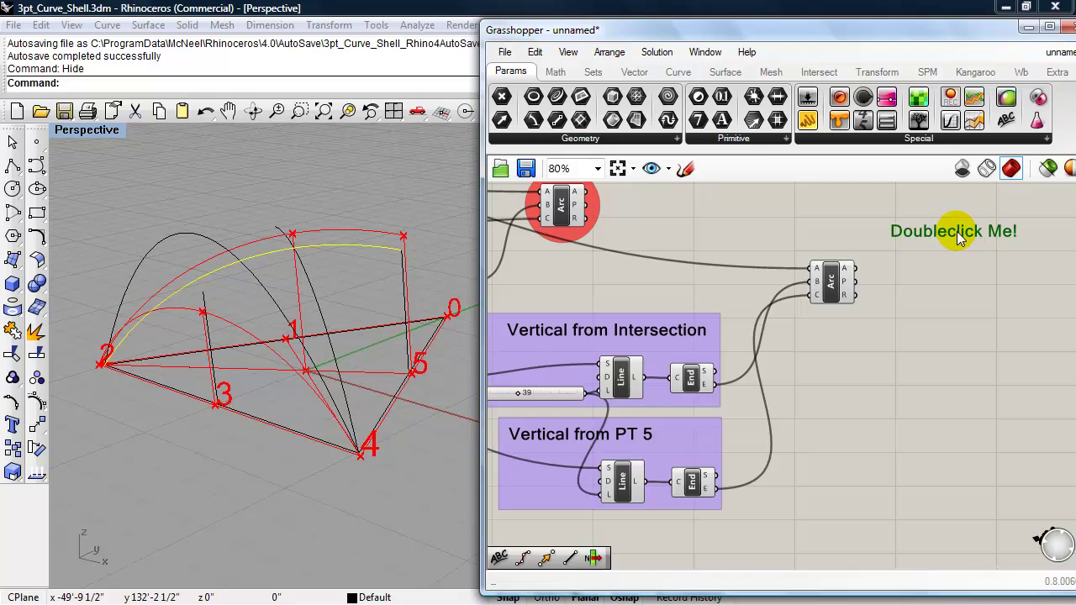
double_click(956, 233)
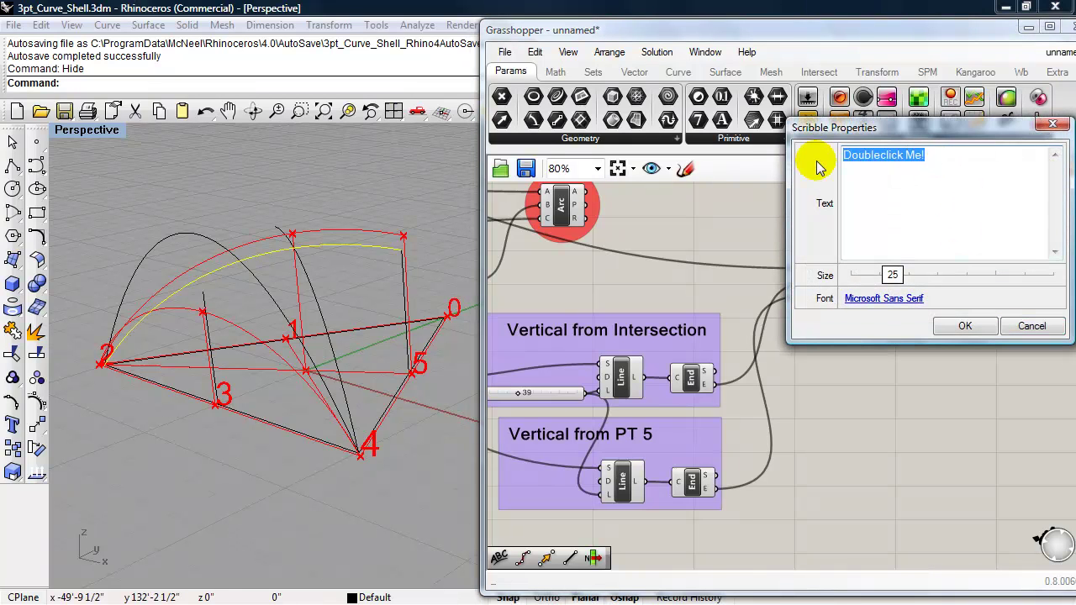
type("Evaluate Arc")
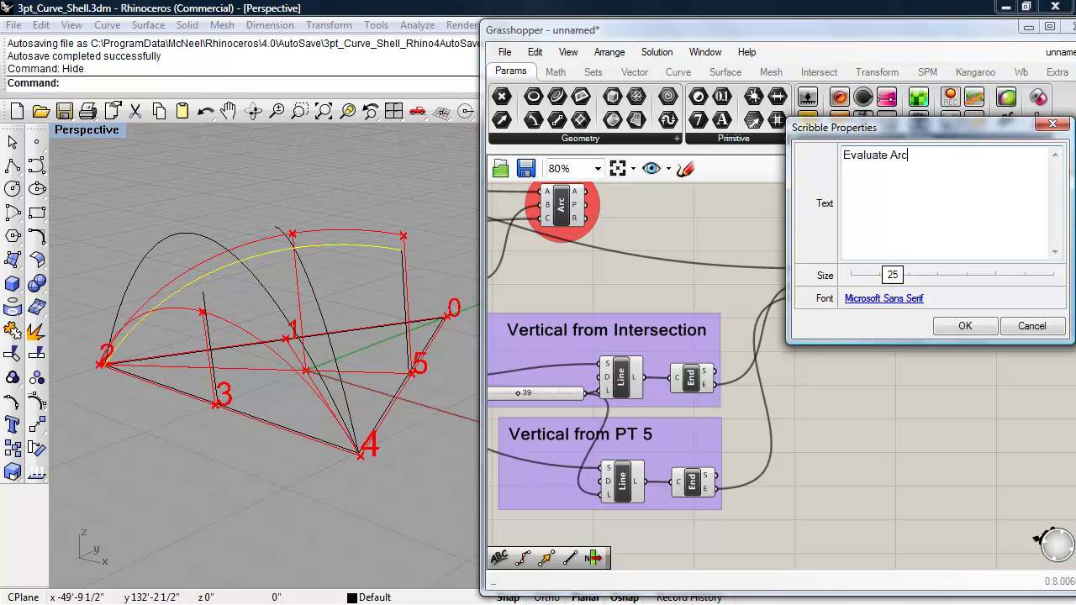
left_click(961, 327)
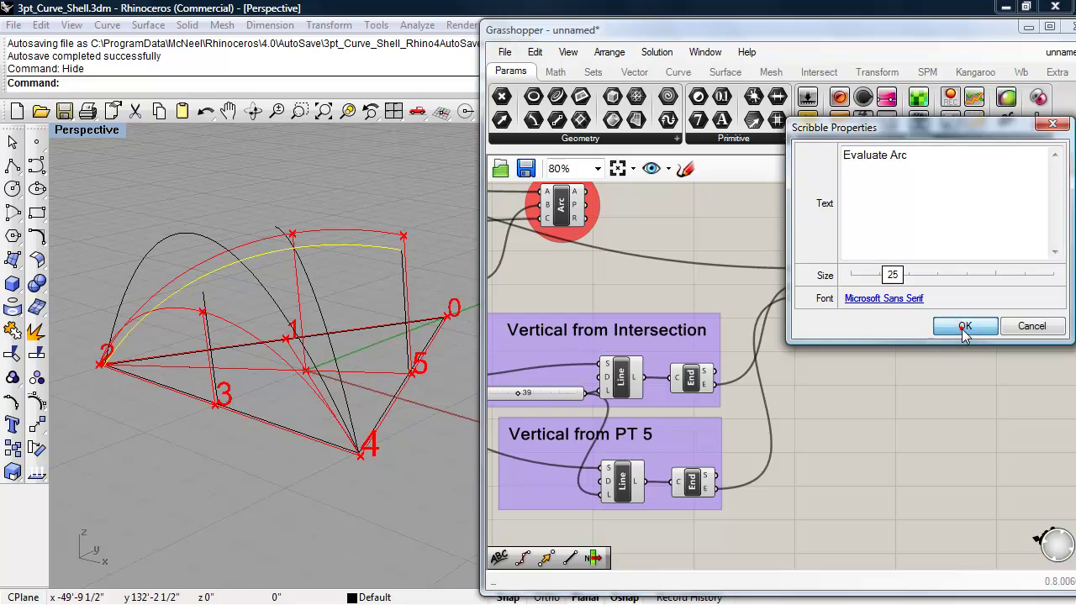
Add an Evaluate Curve component below the Evaluate Arc label and connect the new Arc's A output to its C input
double_click(941, 289)
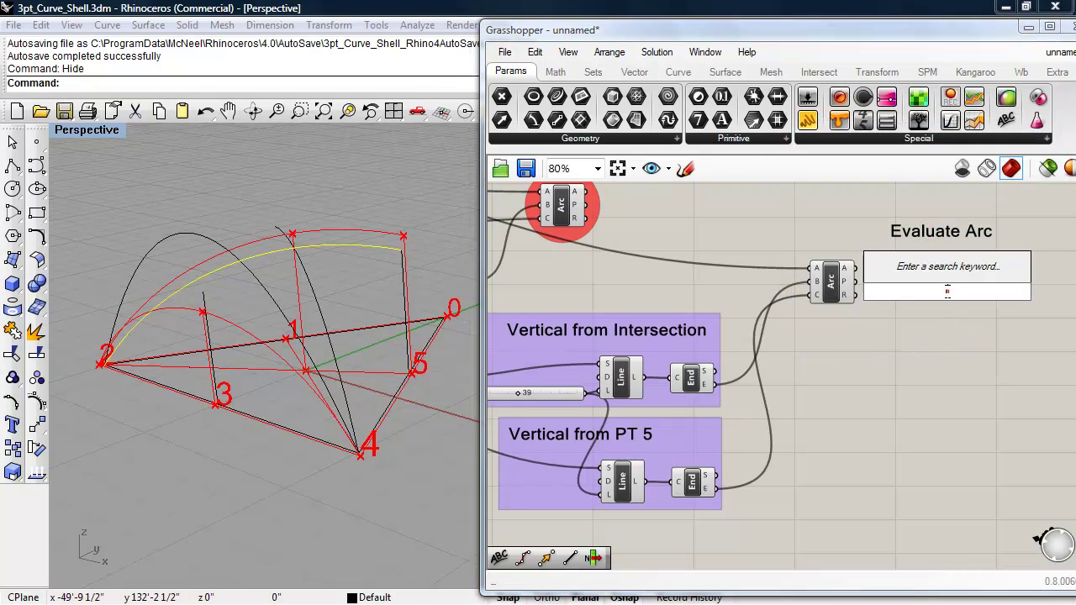
type("eval")
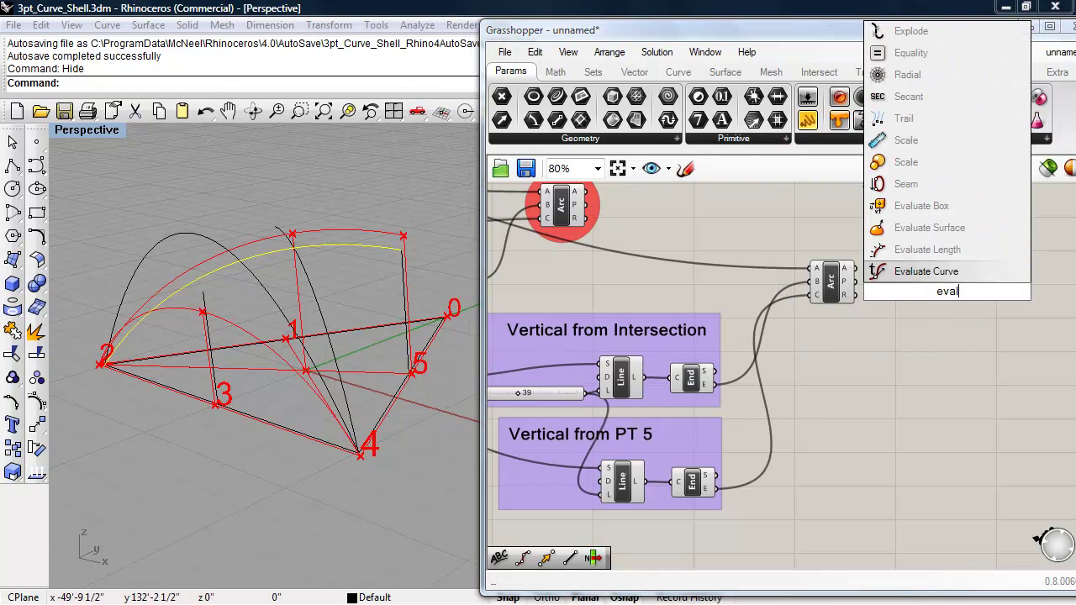
left_click(919, 284)
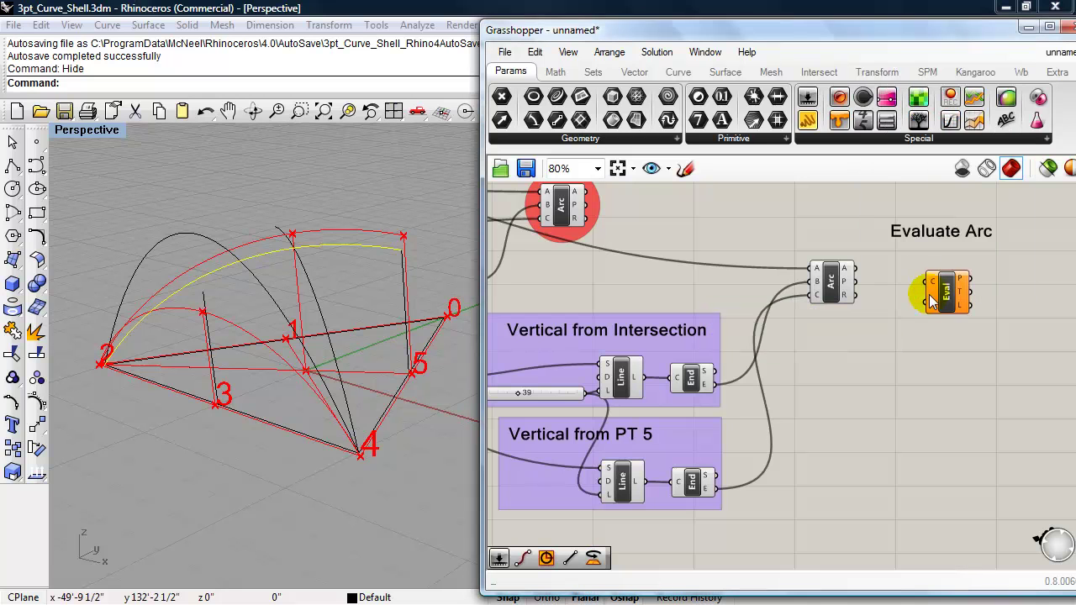
left_click_drag(950, 297, 939, 295)
left_click_drag(858, 269, 971, 290)
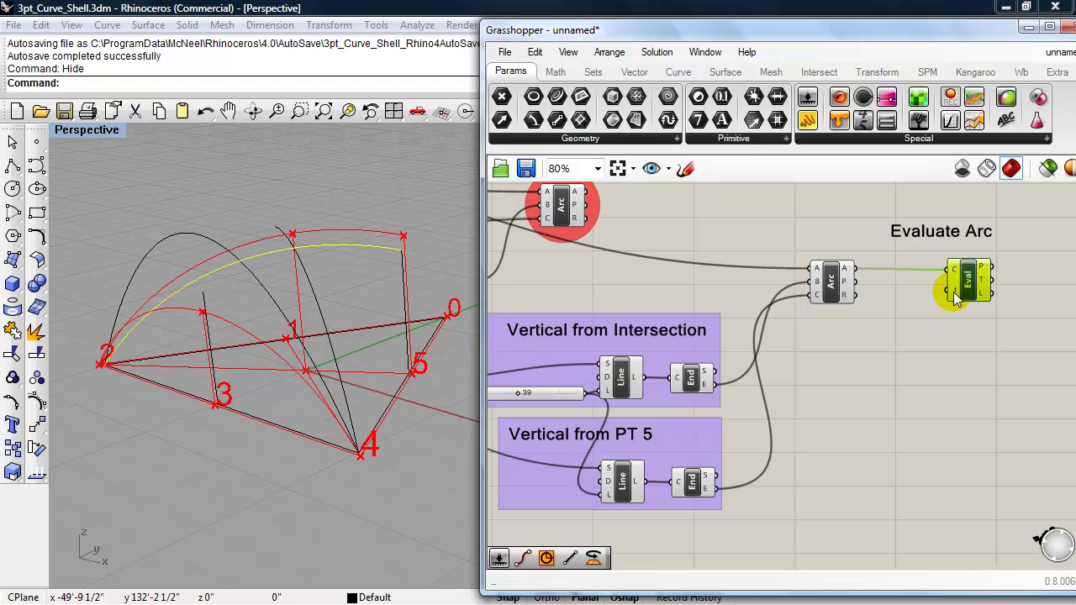
mouse_move(953, 292)
scroll(953, 291, "up", 2)
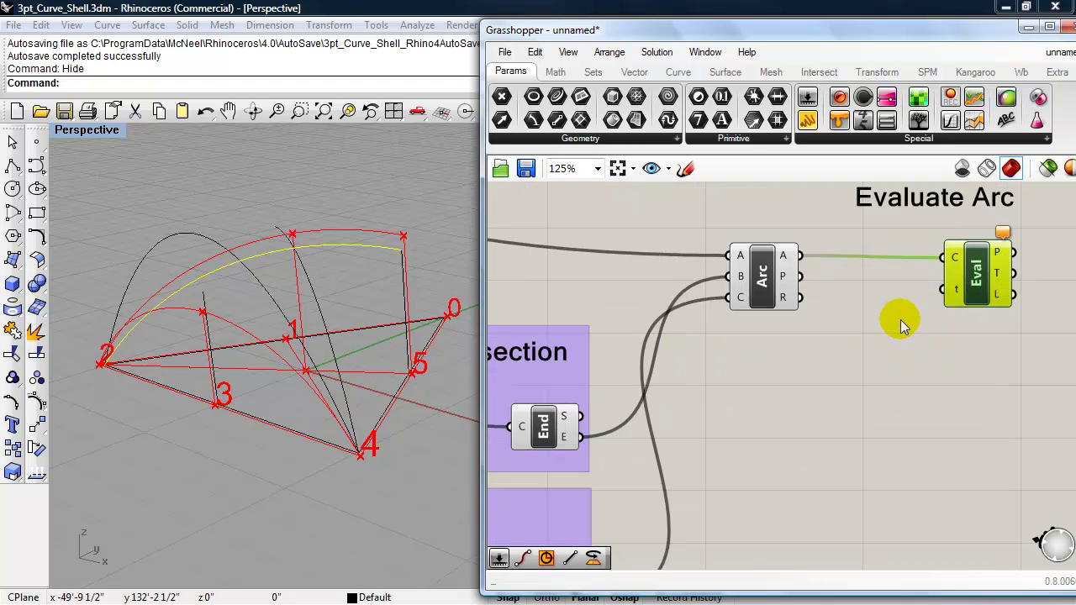
mouse_move(918, 322)
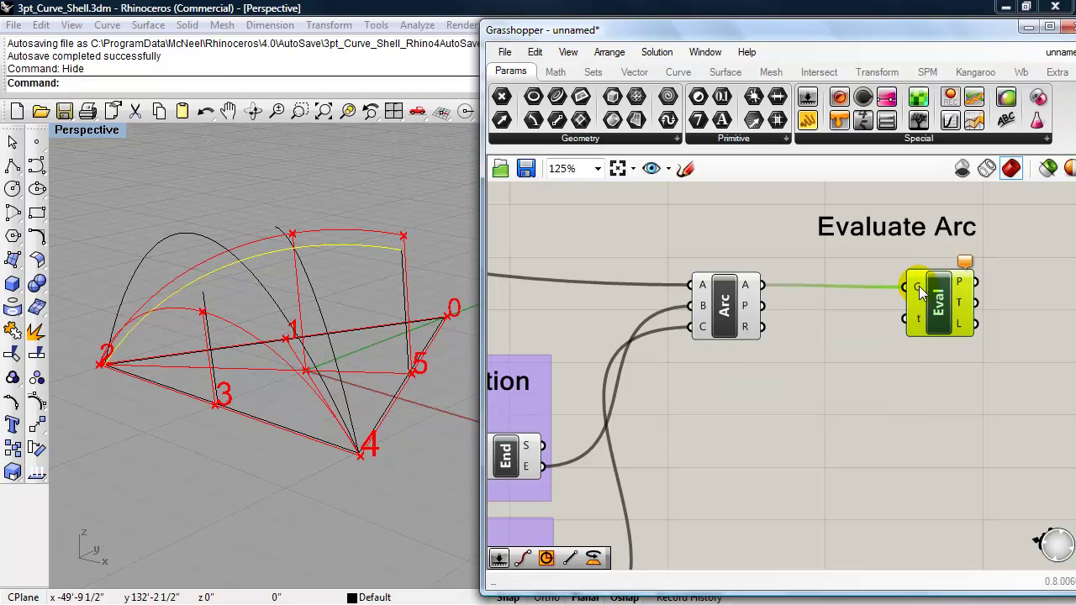
mouse_move(919, 286)
Add a Number Slider below the Eval component
scroll(824, 359, "down", 2)
right_click_drag(811, 350, 822, 376)
left_click(821, 373)
double_click(821, 373)
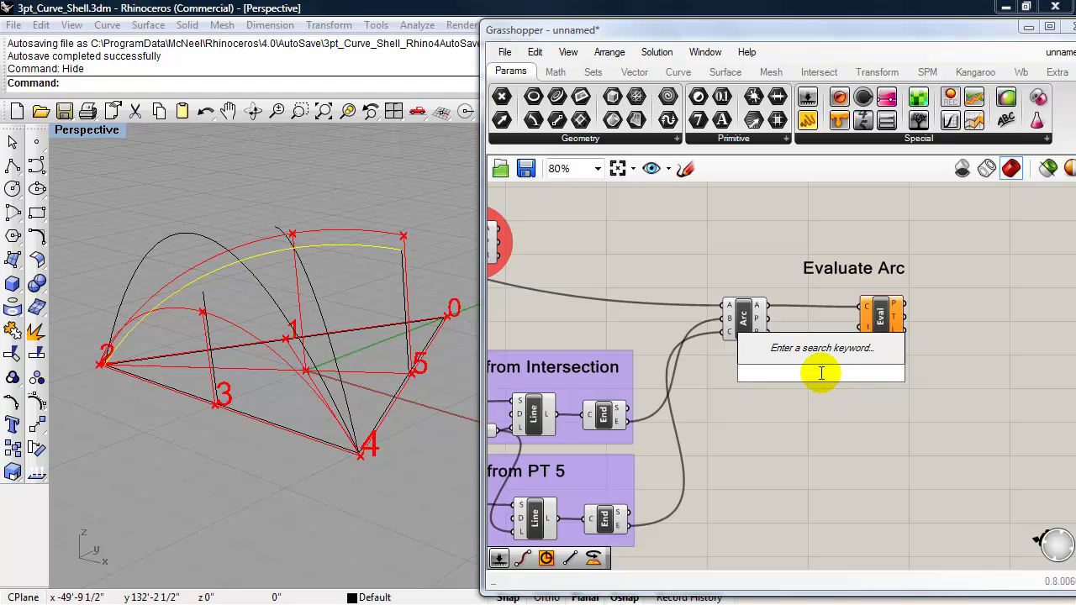
type("number")
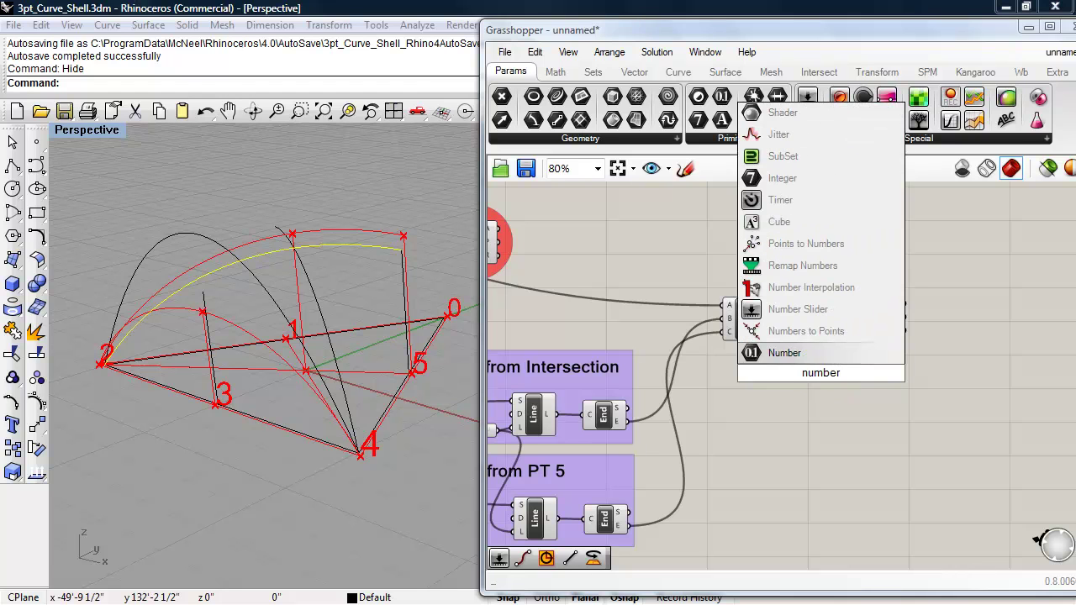
left_click(798, 310)
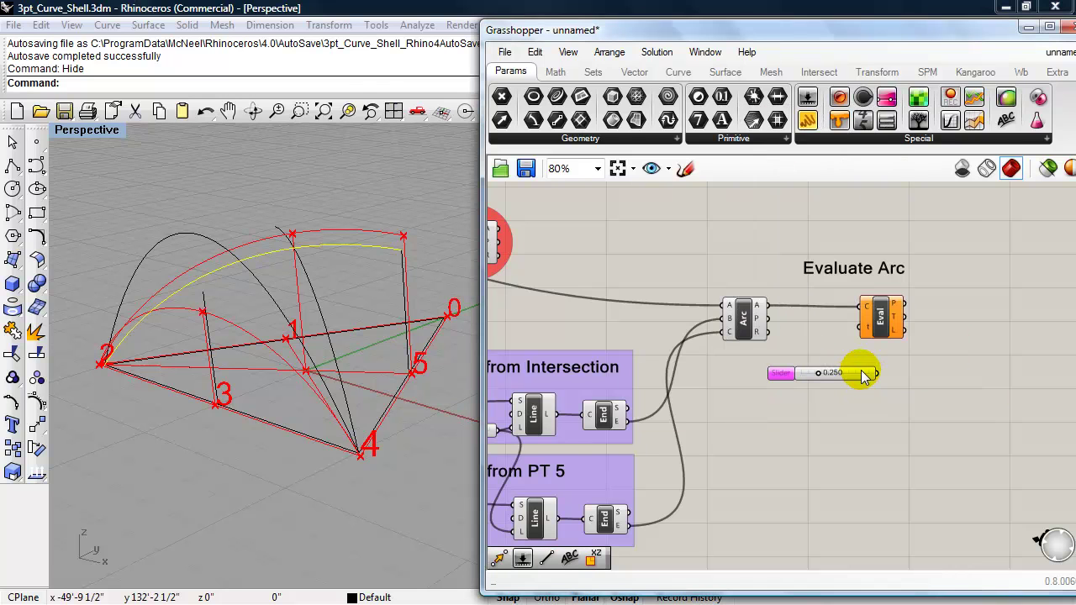
left_click(895, 328)
scroll(819, 411, "up", 2)
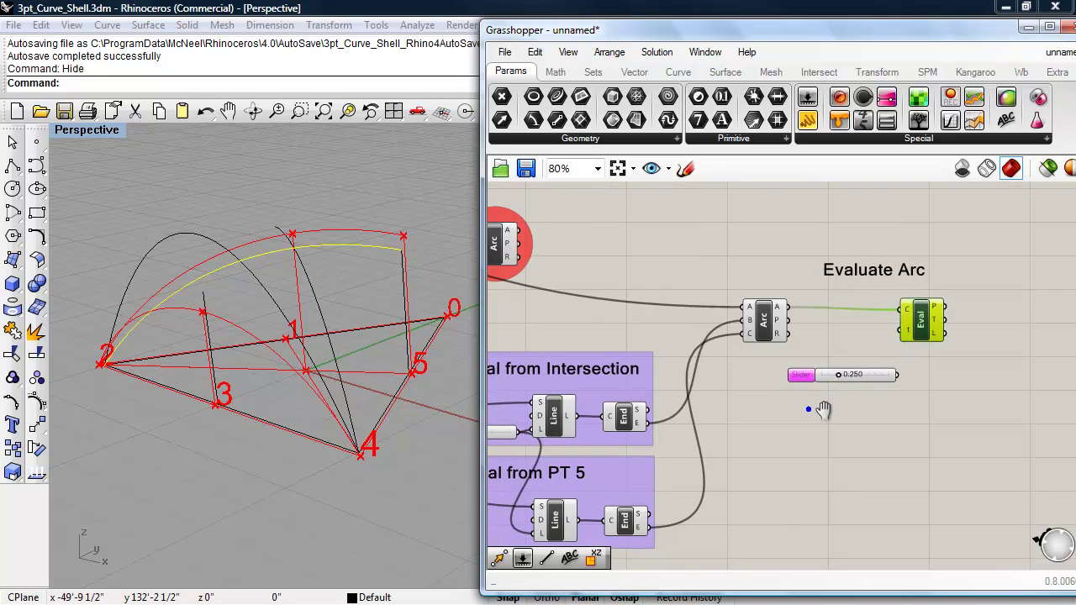
Keep the new slider's domain at 0 to 1 and connect it to the Eval component's t input
left_click(700, 386)
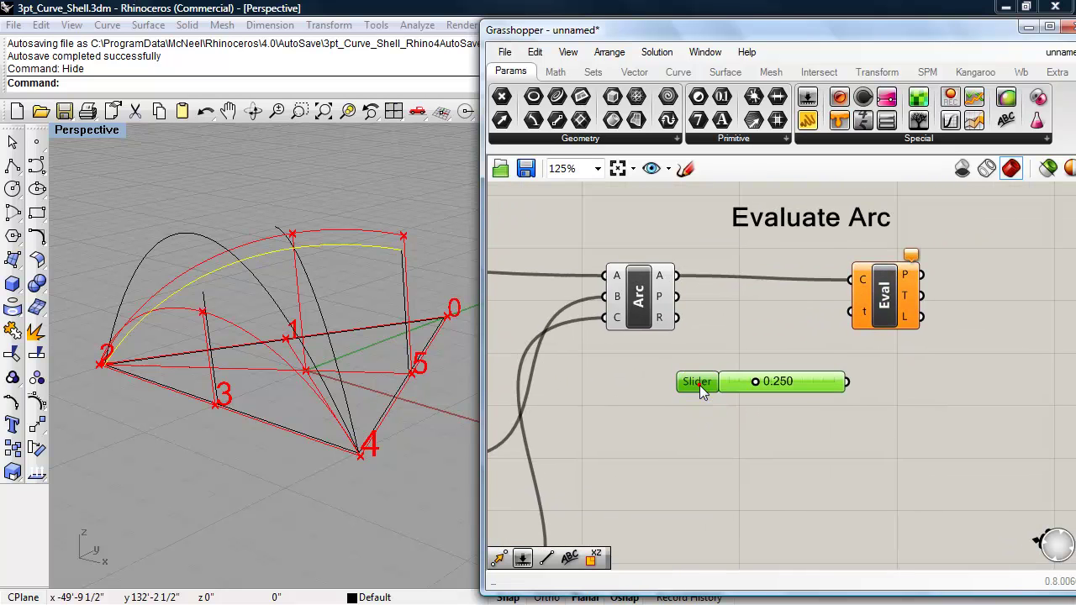
double_click(700, 387)
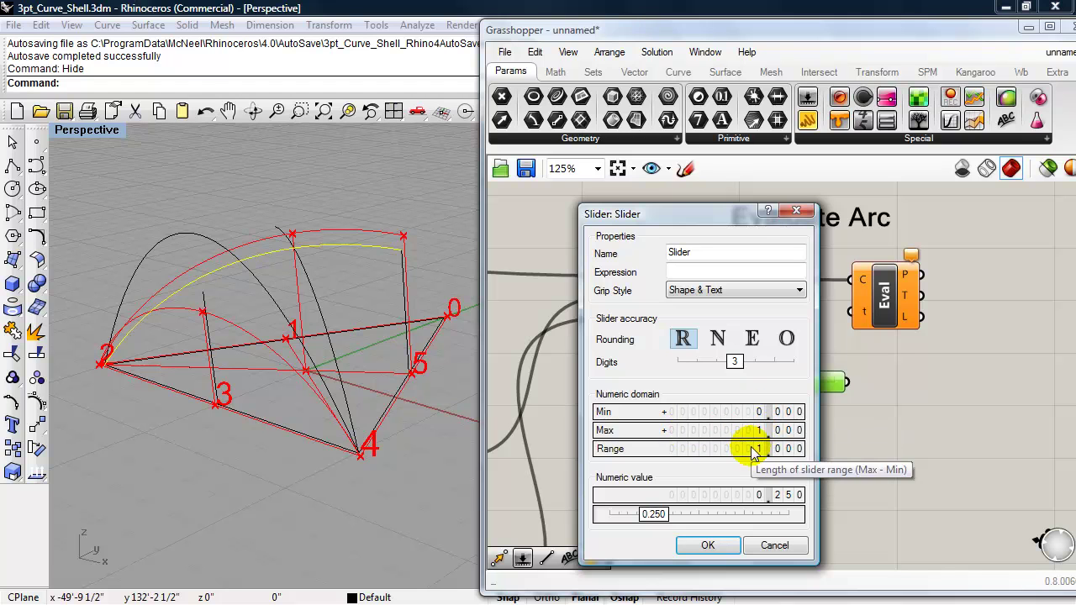
left_click(707, 544)
left_click_drag(816, 380, 851, 311)
Set the slider to 0.730 and reparameterize the Eval component's C input
left_click(891, 290)
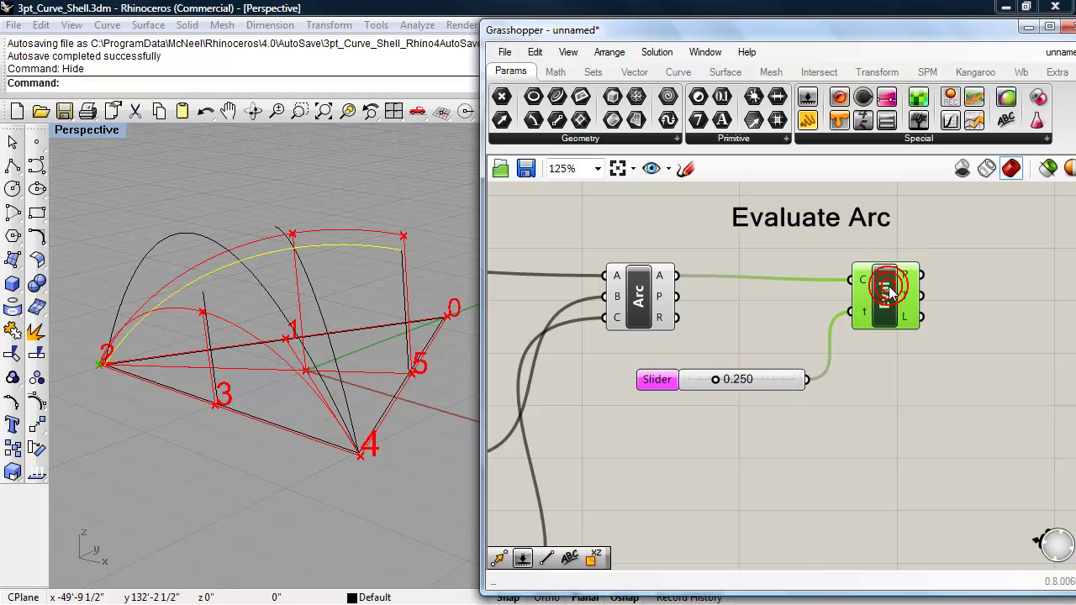
left_click_drag(715, 379, 766, 379)
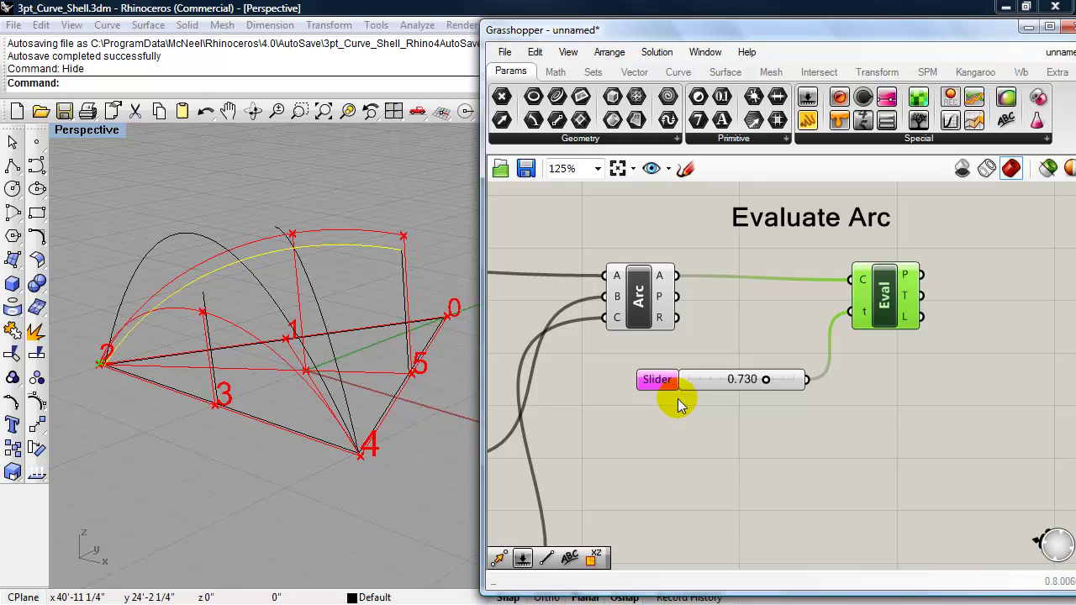
mouse_move(864, 316)
left_click(844, 401)
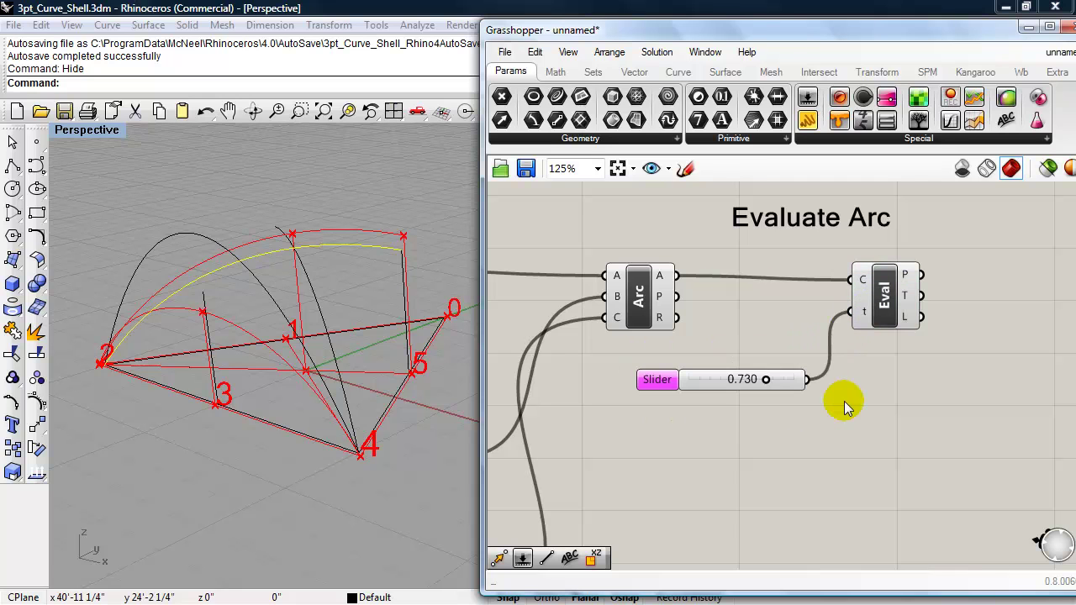
right_click(864, 280)
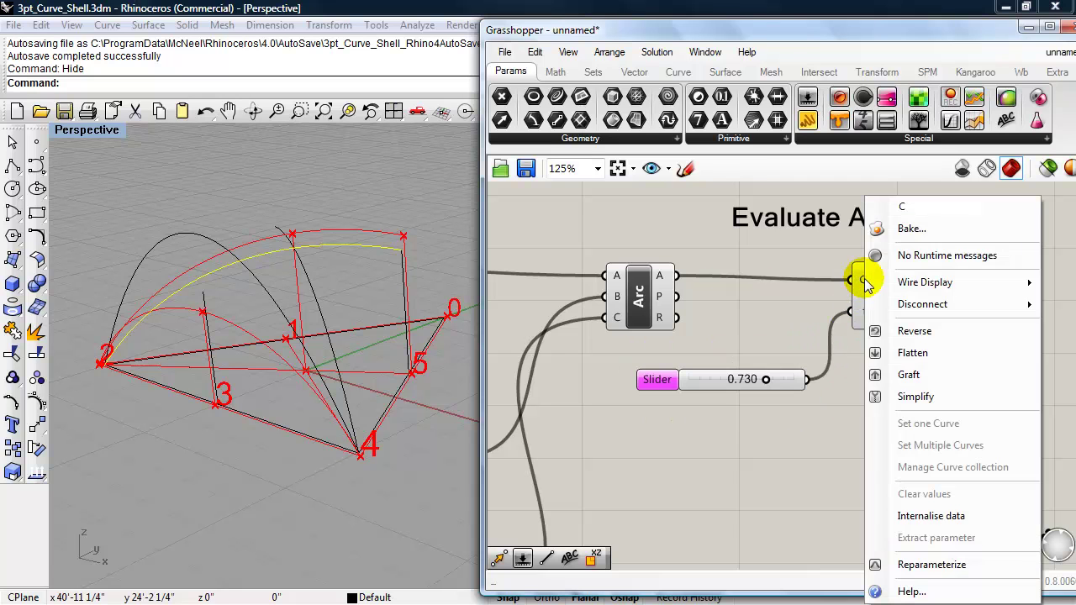
left_click(914, 565)
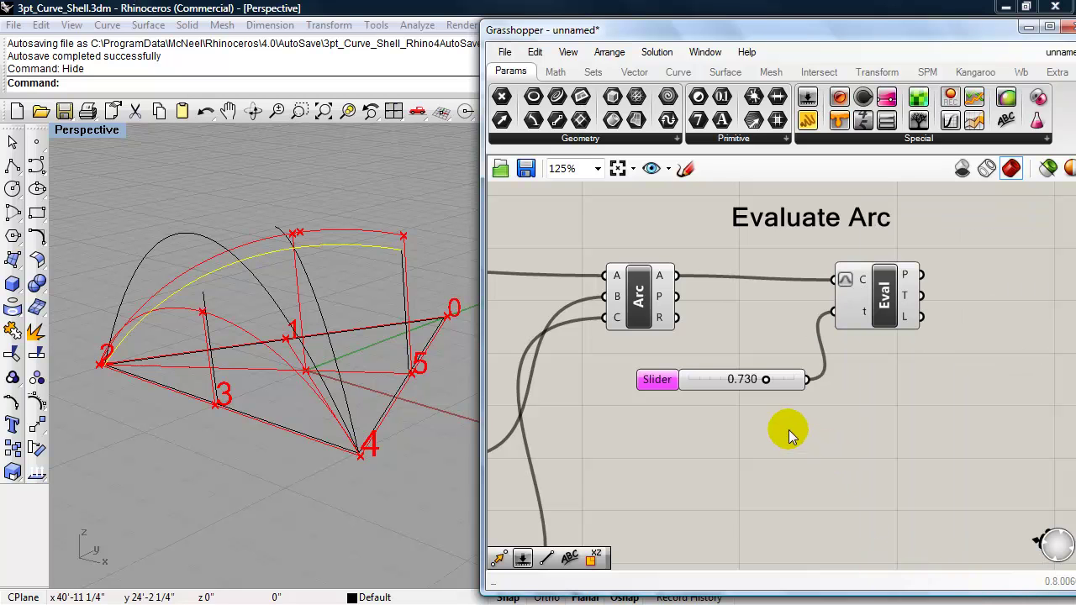
Slide the evaluated point along the arc, trying 0.794 and setting the slider to 0.418
mouse_move(765, 379)
left_mouse_down()
mouse_move(716, 380)
mouse_move(807, 390)
mouse_move(770, 383)
left_mouse_up()
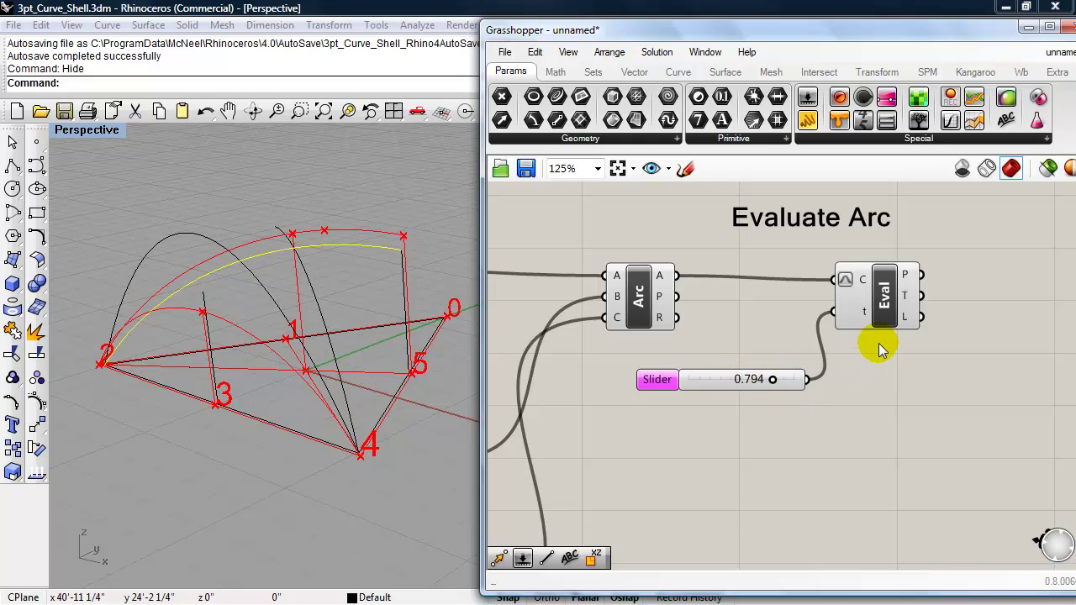
left_click(884, 299)
left_click_drag(772, 382, 733, 382)
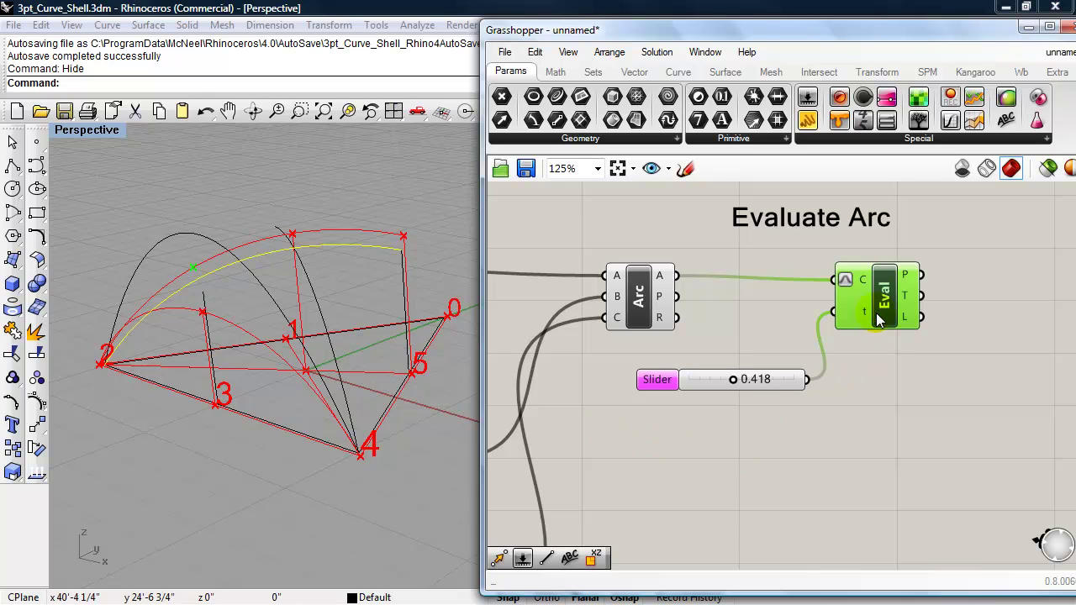
Group the Evaluate Arc label, slider and Eval component, and move the group farther from the Arc component
left_click_drag(914, 449, 757, 220)
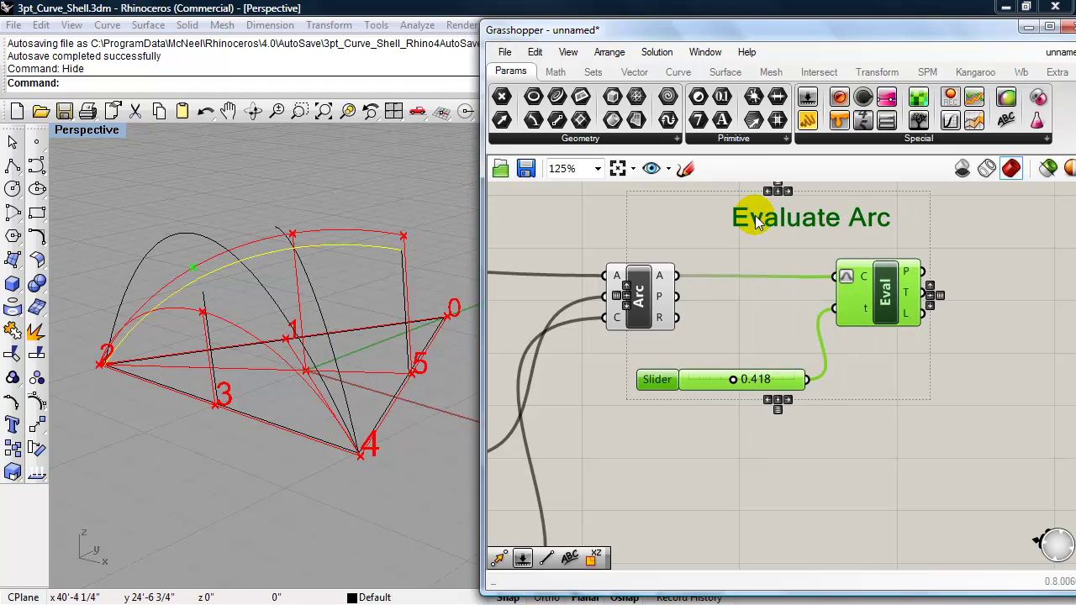
key("ctrl+g")
left_click_drag(753, 258, 833, 257)
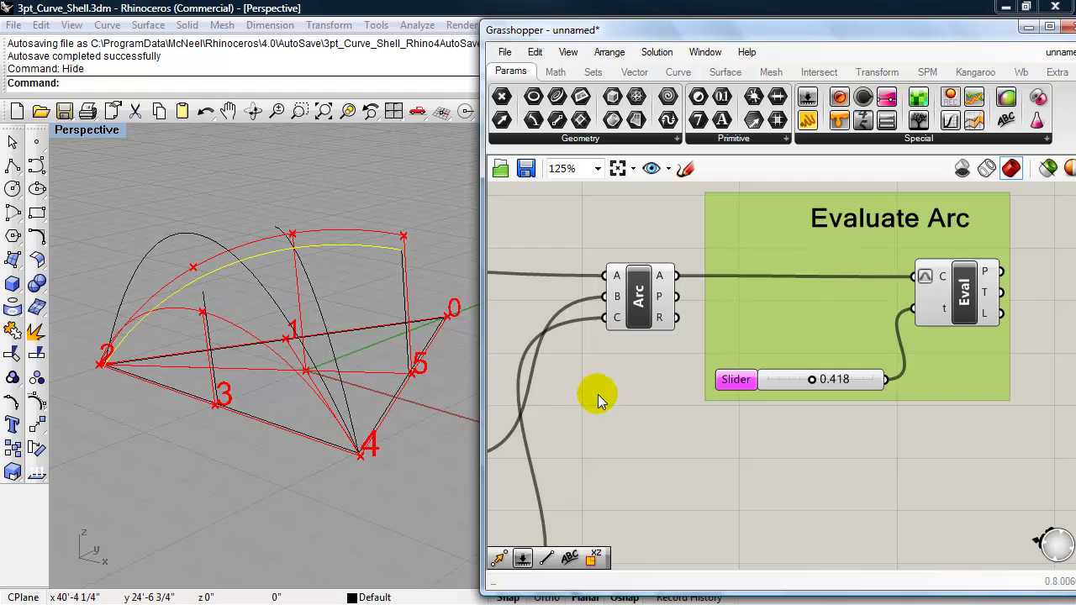
right_click_drag(638, 400, 665, 415)
scroll(667, 413, "down", 1)
left_click_drag(791, 358, 817, 357)
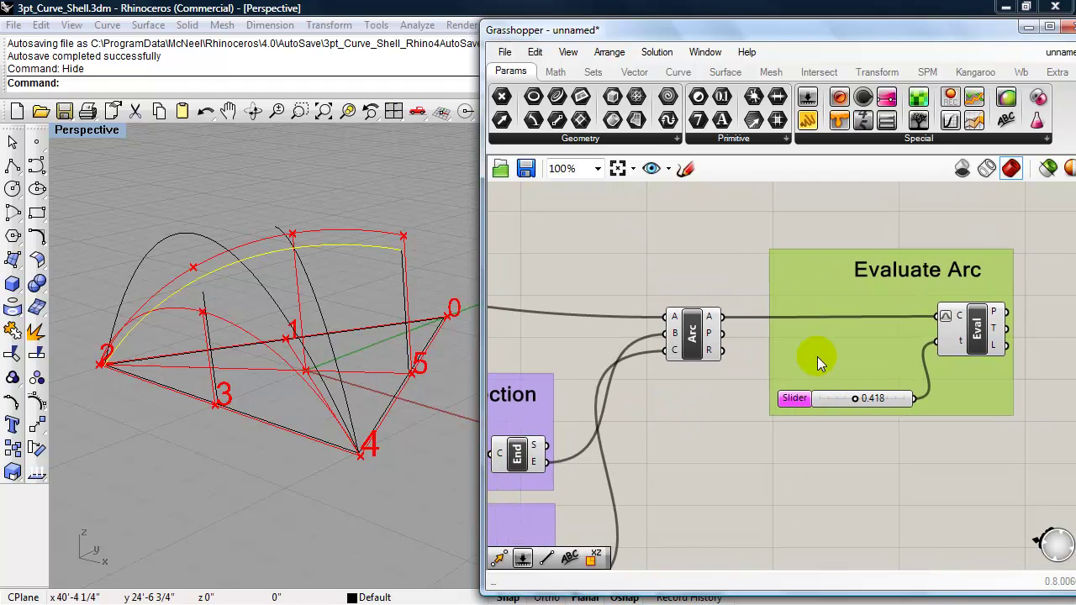
Add an "Old Arc" text label and place it directly above the existing Arc component
left_click(693, 336)
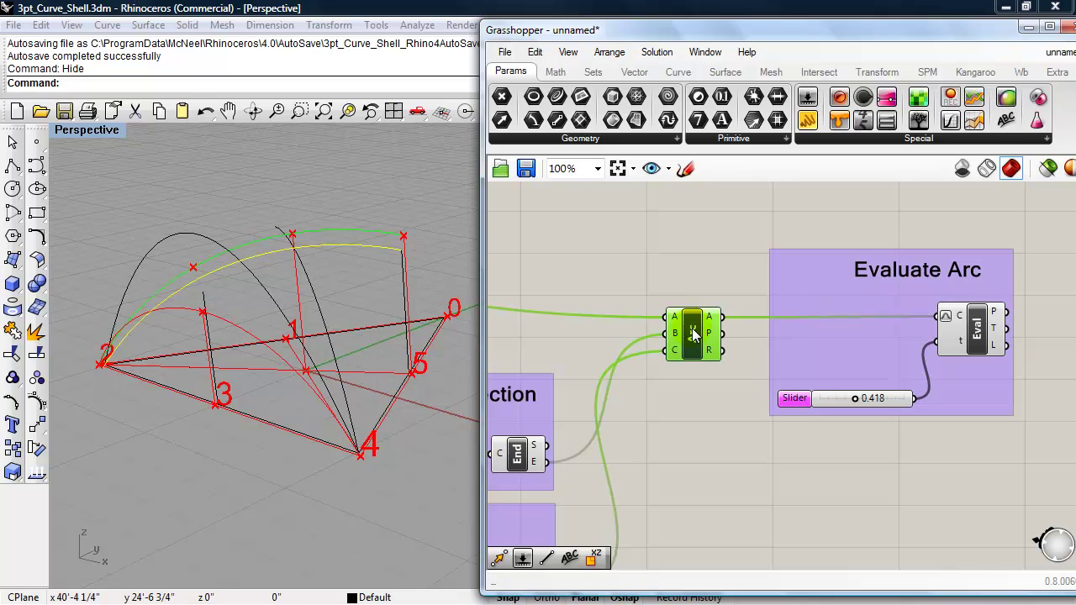
left_click_drag(801, 178, 668, 270)
double_click(667, 271)
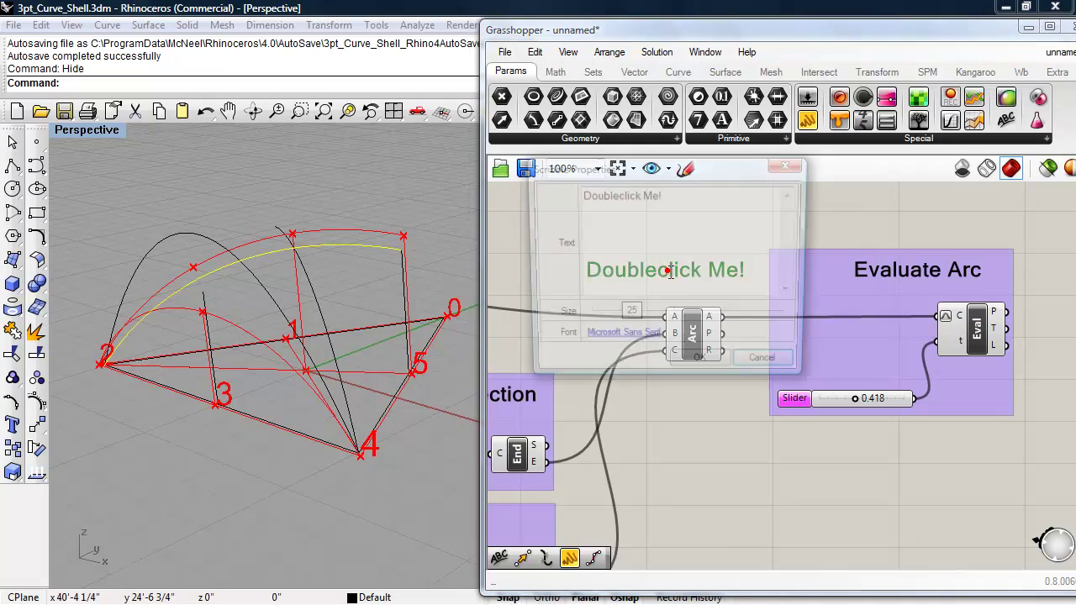
triple_click(680, 200)
type("O")
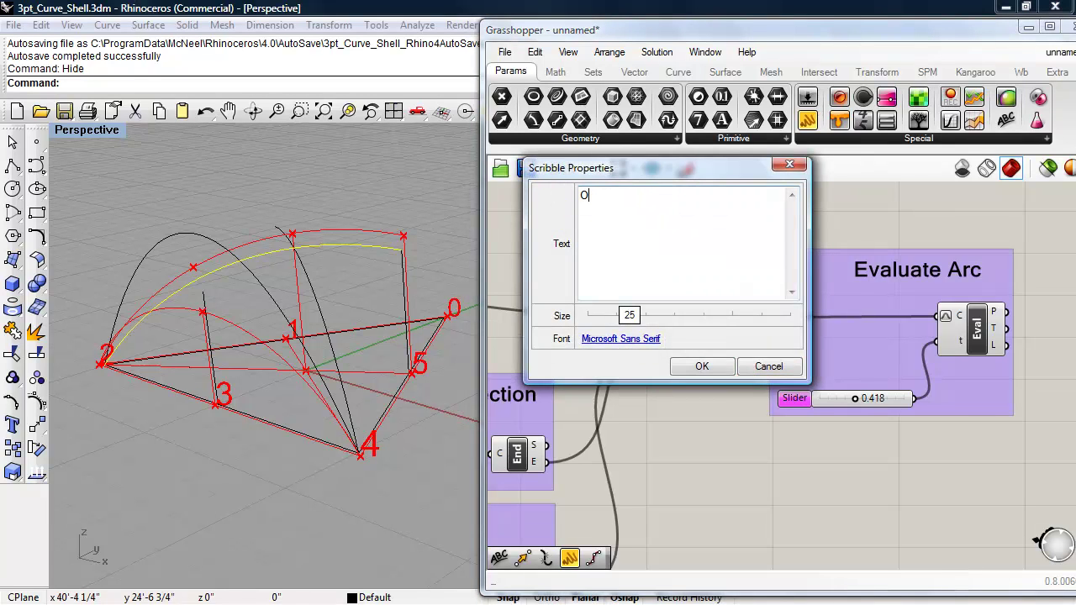
type("ld Arc")
left_click(691, 366)
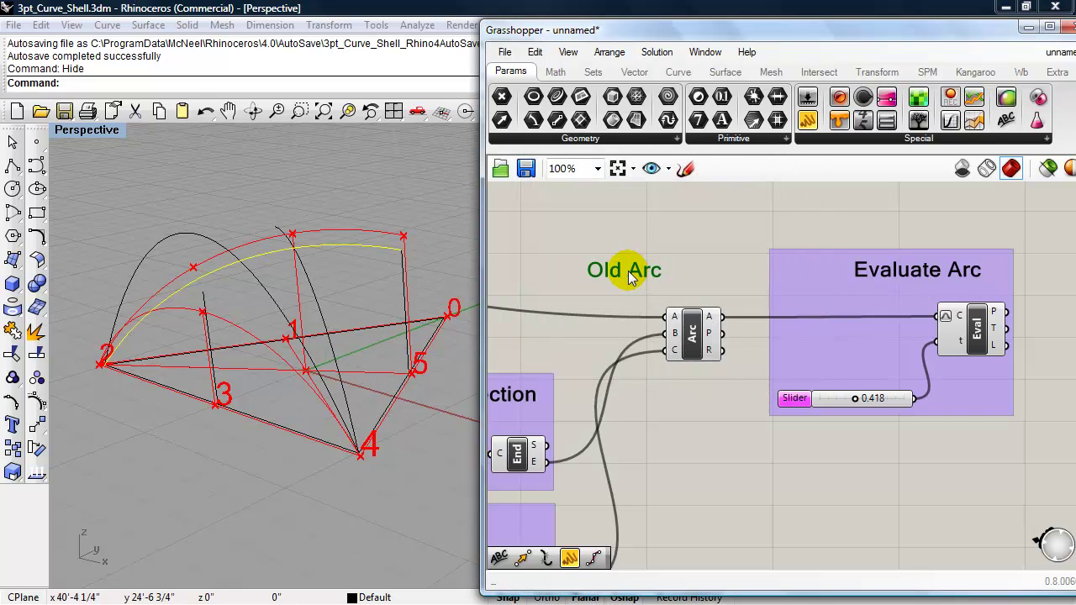
left_click_drag(632, 280, 701, 289)
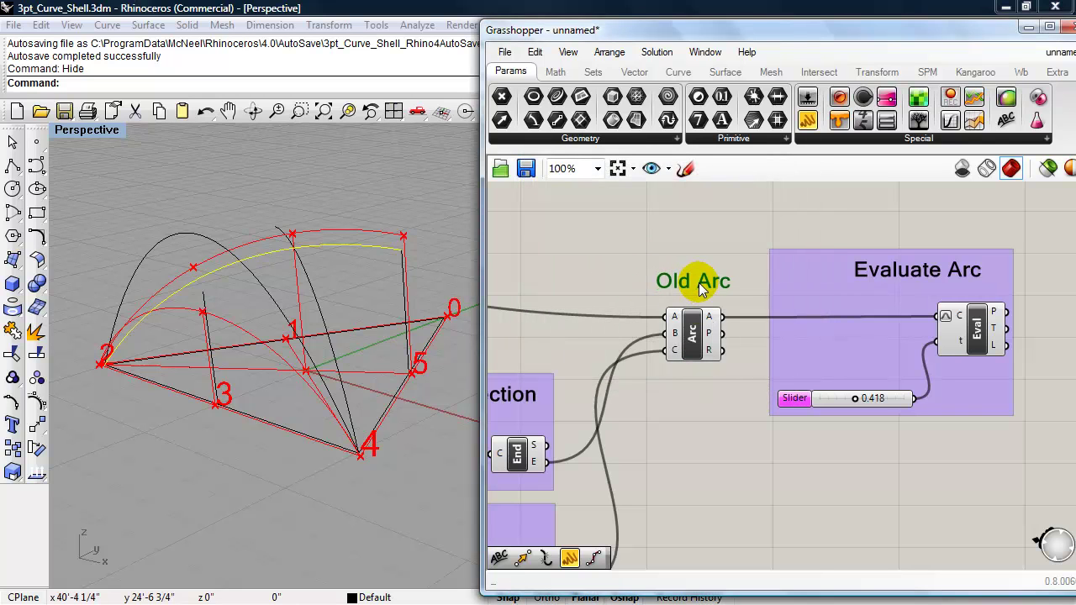
Add a "New Arc" text label beyond the Evaluate Arc group, on the side of the Eval outputs
right_click_drag(704, 393, 656, 369)
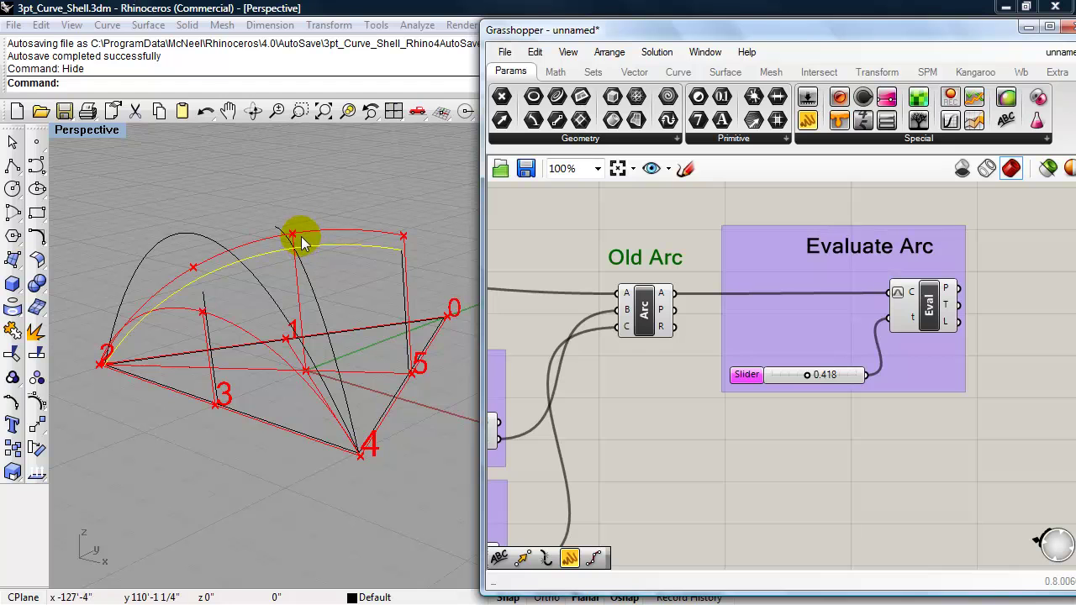
mouse_move(711, 449)
right_mouse_down()
mouse_move(641, 424)
mouse_move(655, 445)
right_mouse_up()
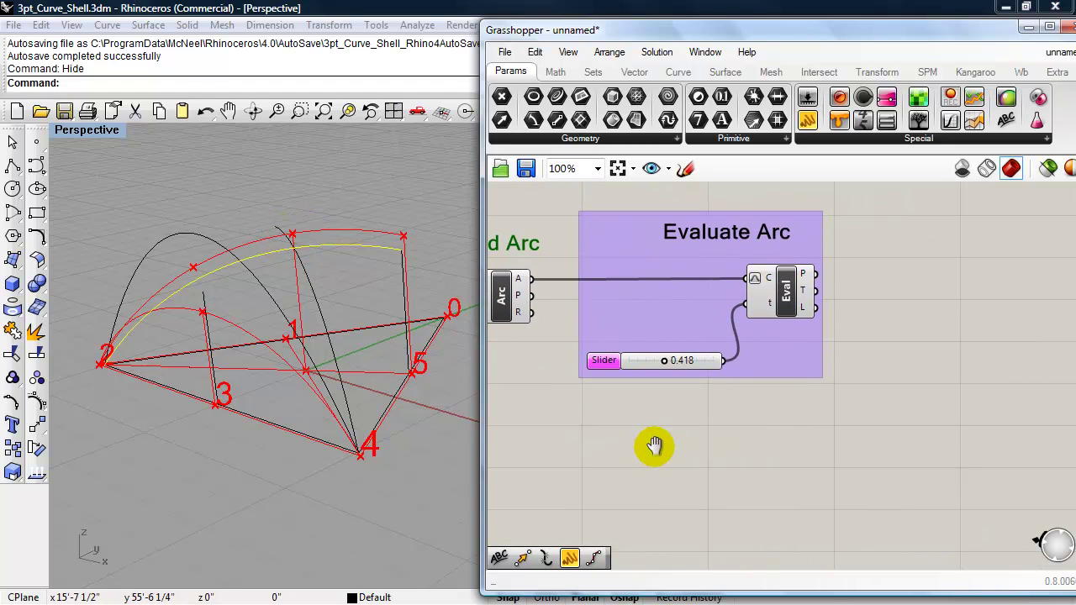
right_click_drag(916, 354, 910, 363)
mouse_move(987, 125)
left_mouse_down()
mouse_move(996, 117)
mouse_move(962, 247)
left_mouse_up()
left_click(945, 228)
double_click(937, 231)
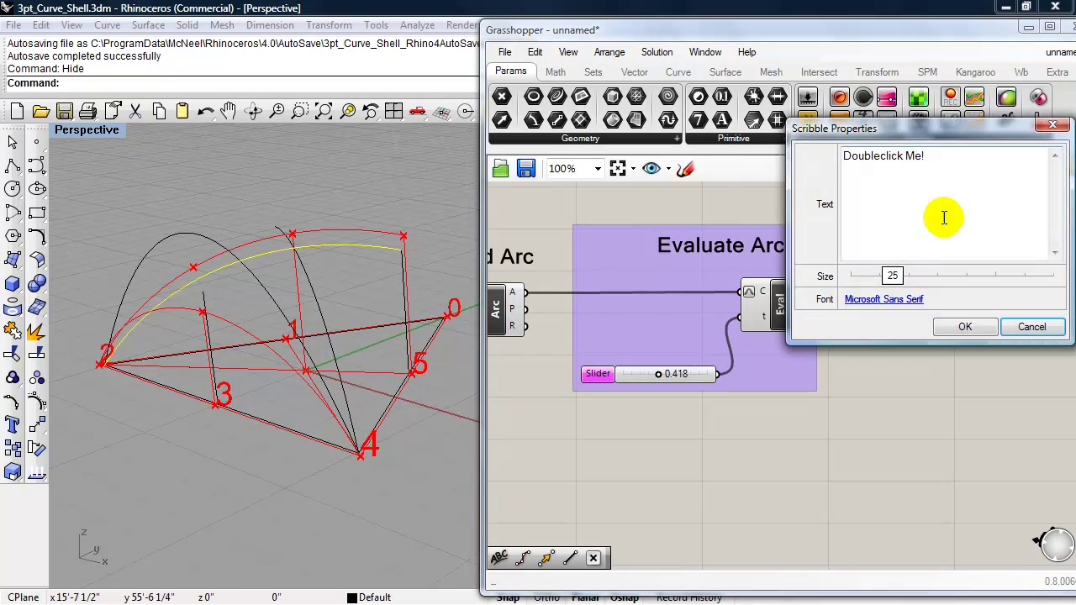
type("New Arc")
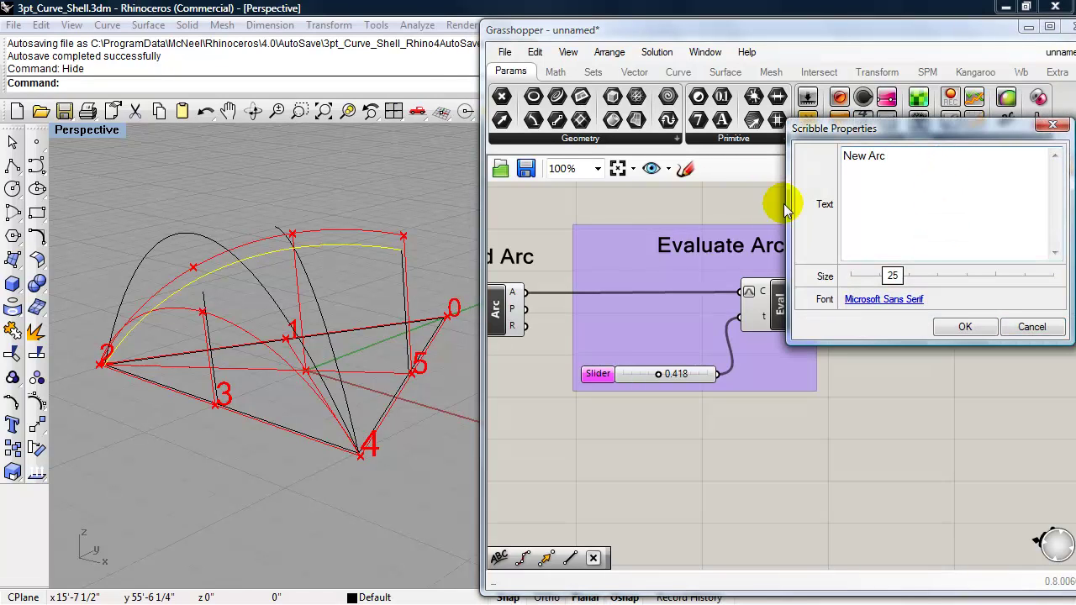
left_click(943, 326)
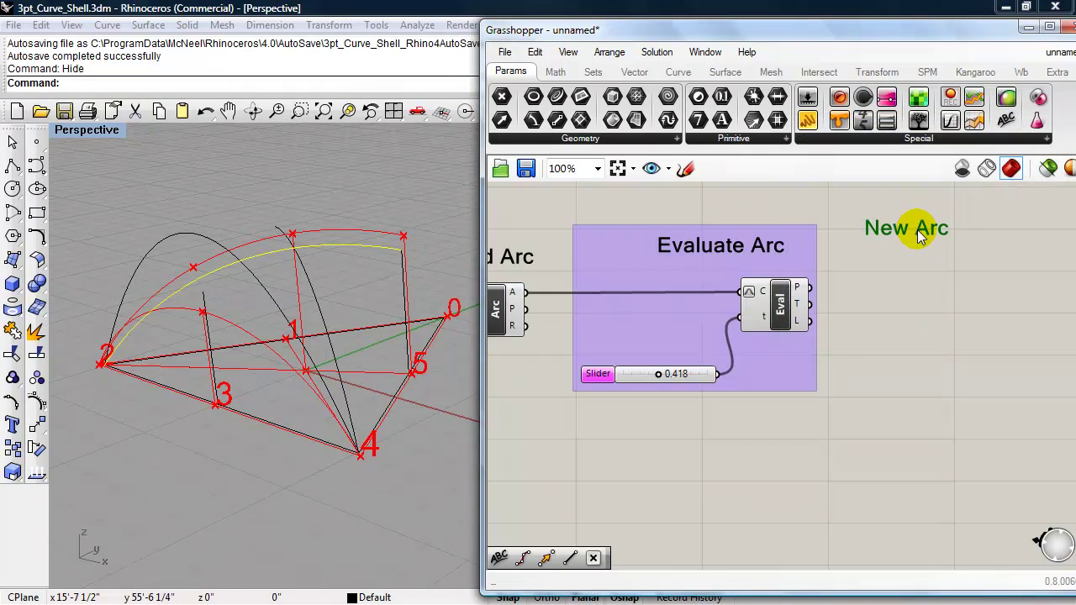
left_click_drag(917, 231, 941, 234)
double_click(949, 340)
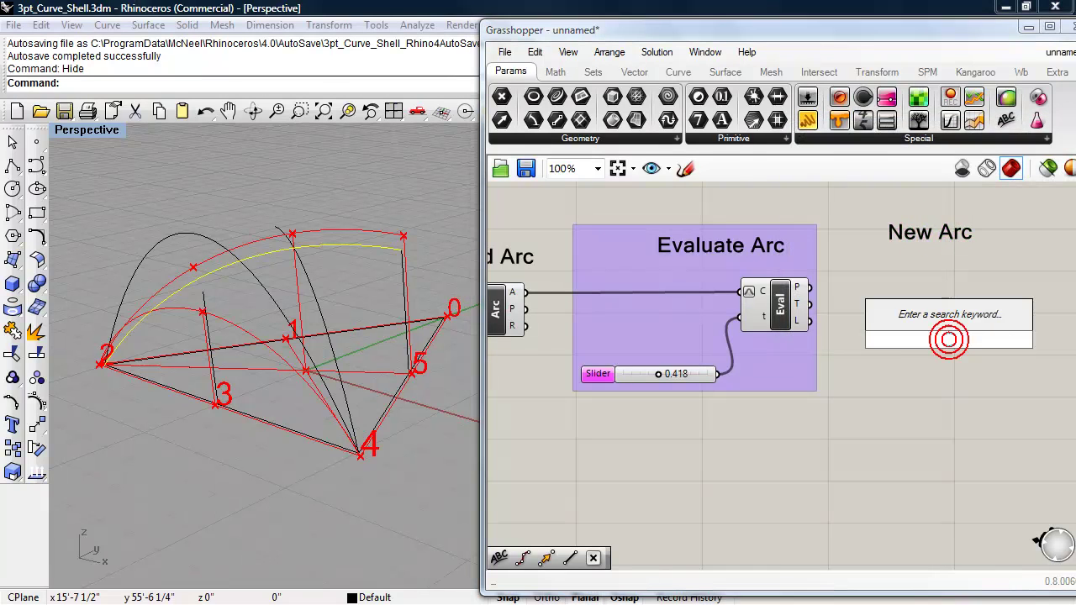
type("3p")
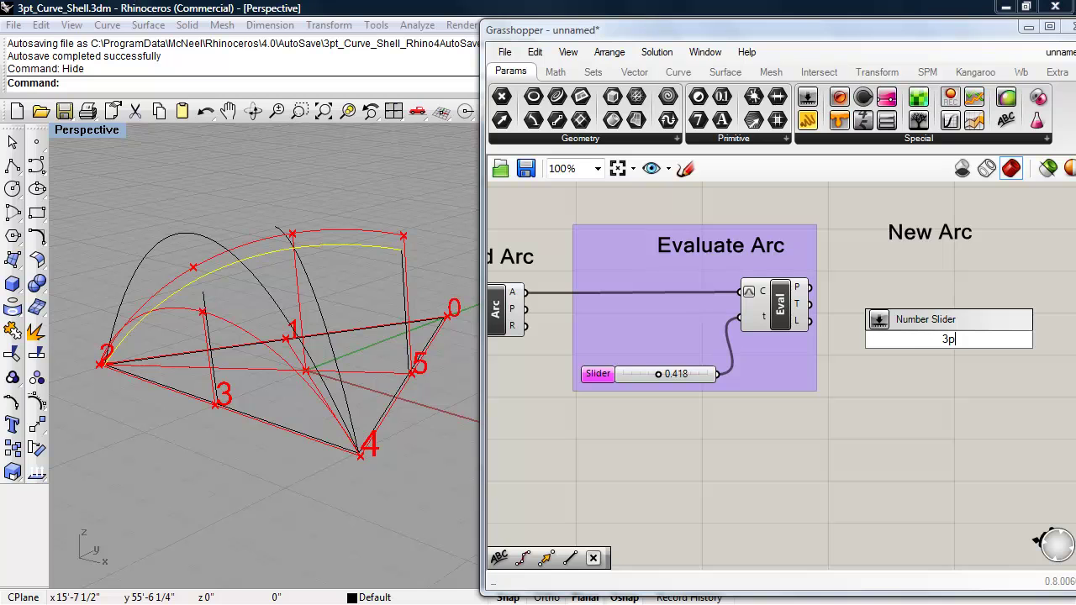
key("Escape")
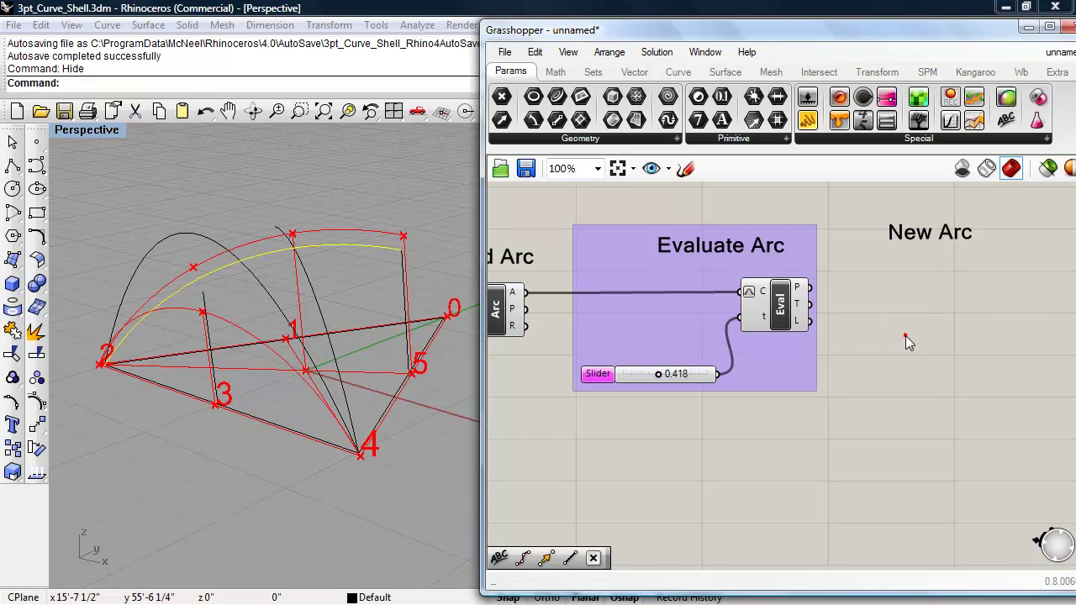
Search for "arc" and add another three-point Arc component below the New Arc label
double_click(905, 335)
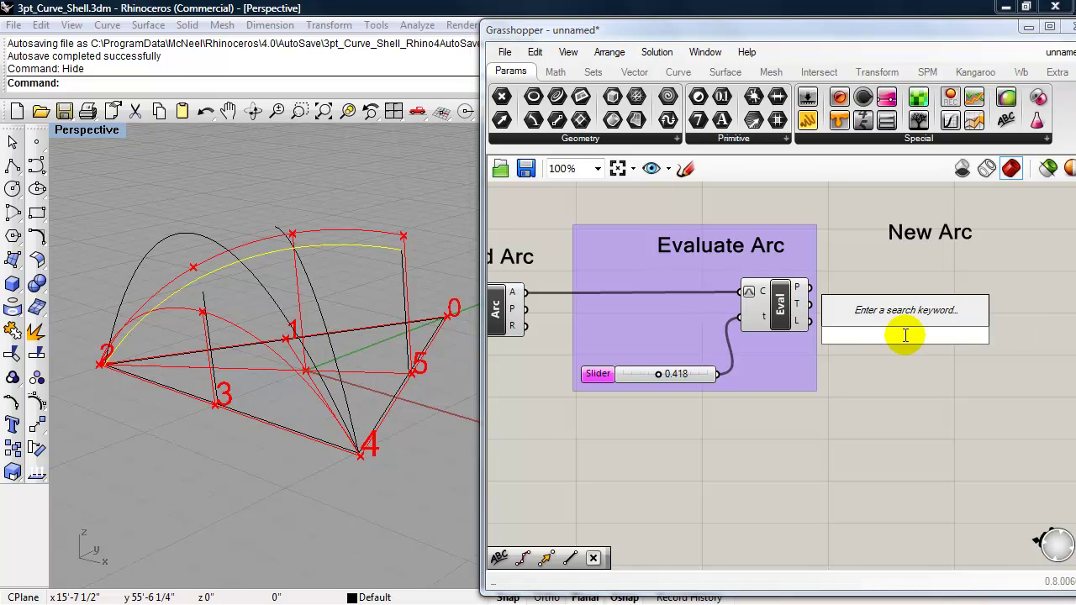
type("arc")
left_click(879, 293)
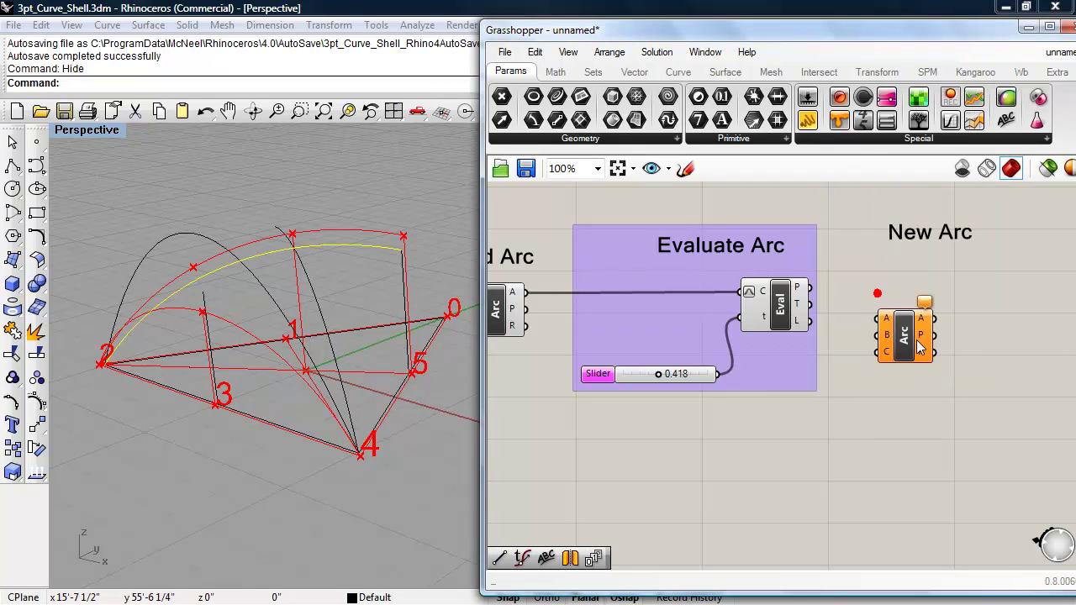
left_click(899, 349)
Move the new Arc component near the point items and connect the point 2 Item output to its A input
scroll(883, 364, "down", 3)
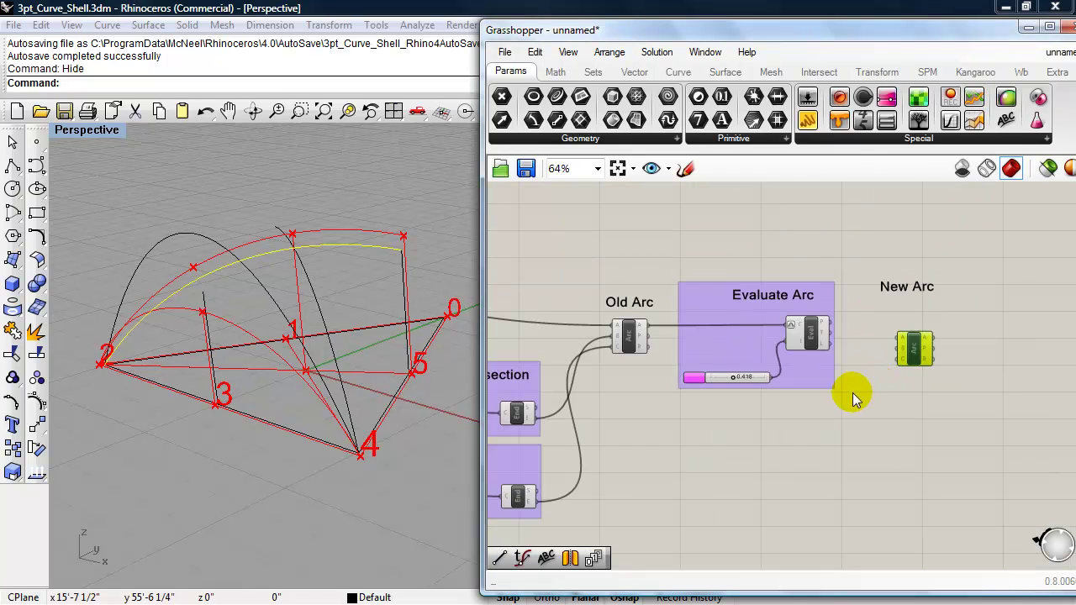
right_click_drag(852, 393, 963, 363)
left_click_drag(1014, 332, 658, 308)
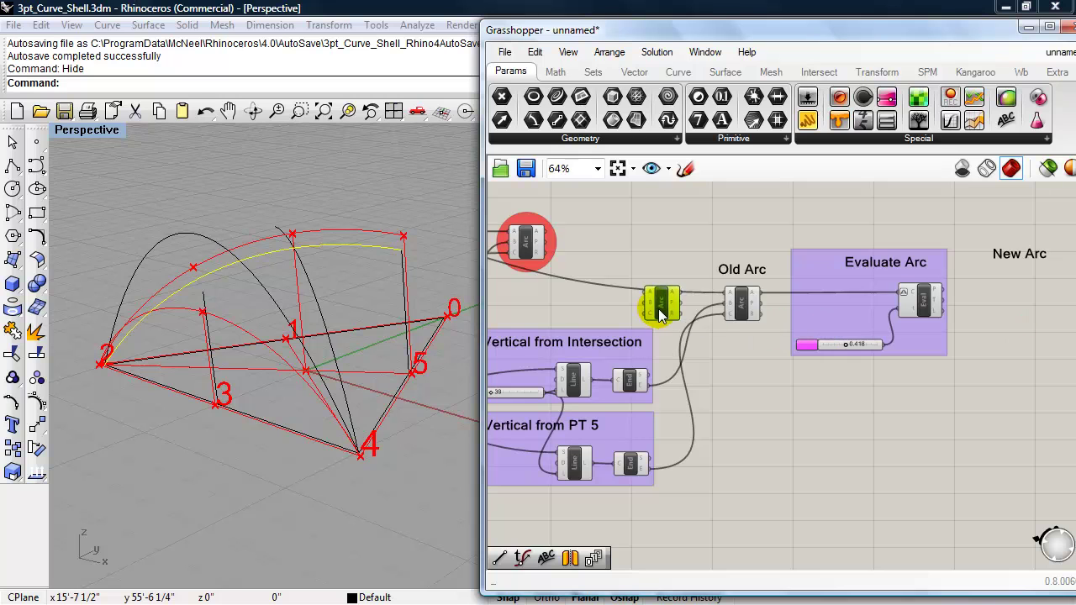
right_click_drag(730, 381, 1074, 406)
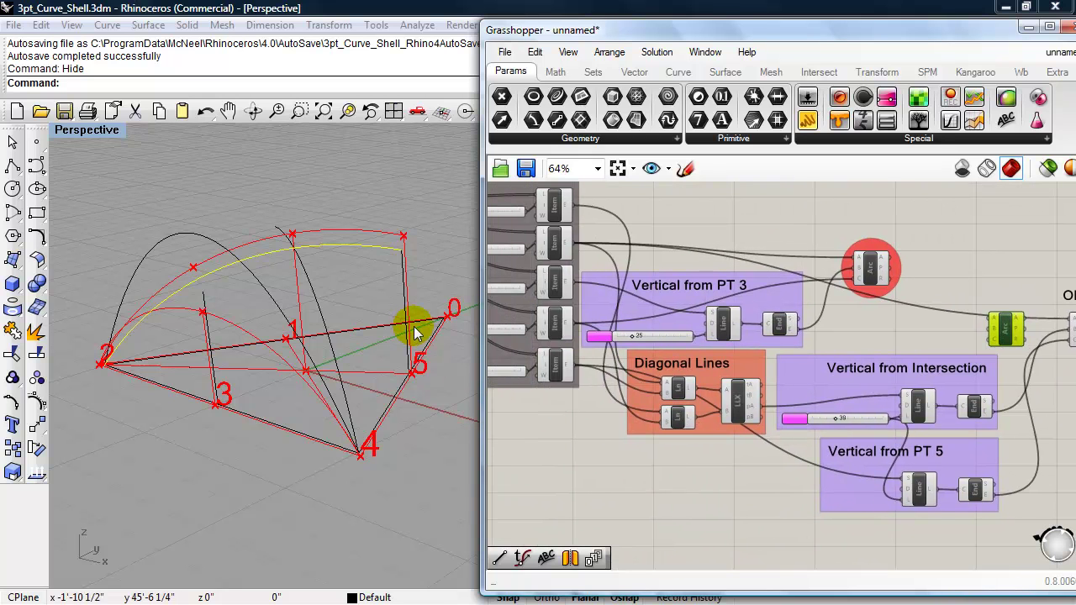
left_click_drag(1010, 332, 696, 231)
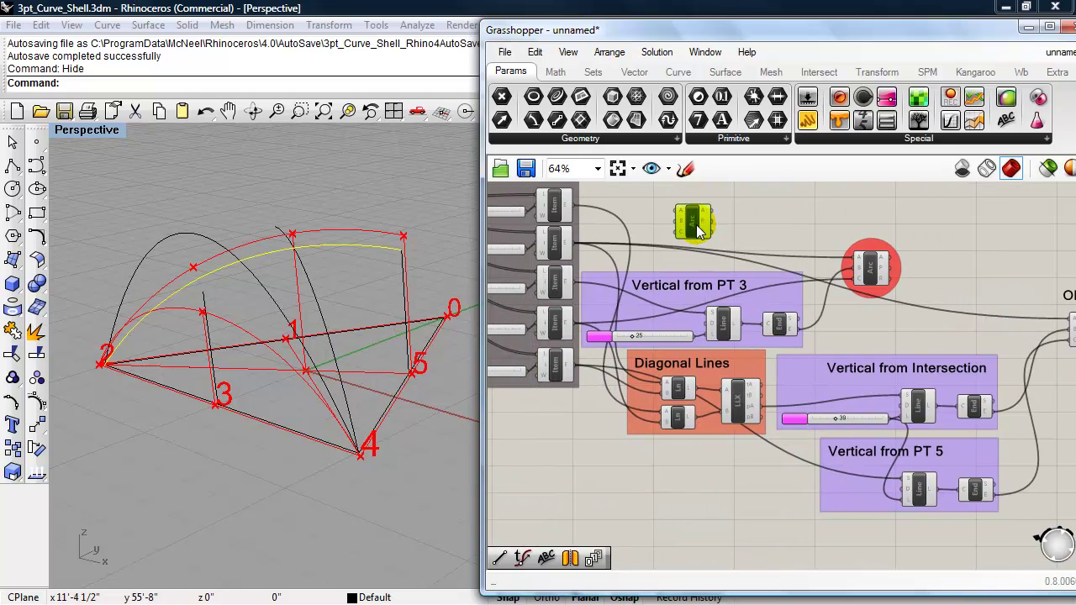
left_click_drag(573, 244, 951, 249)
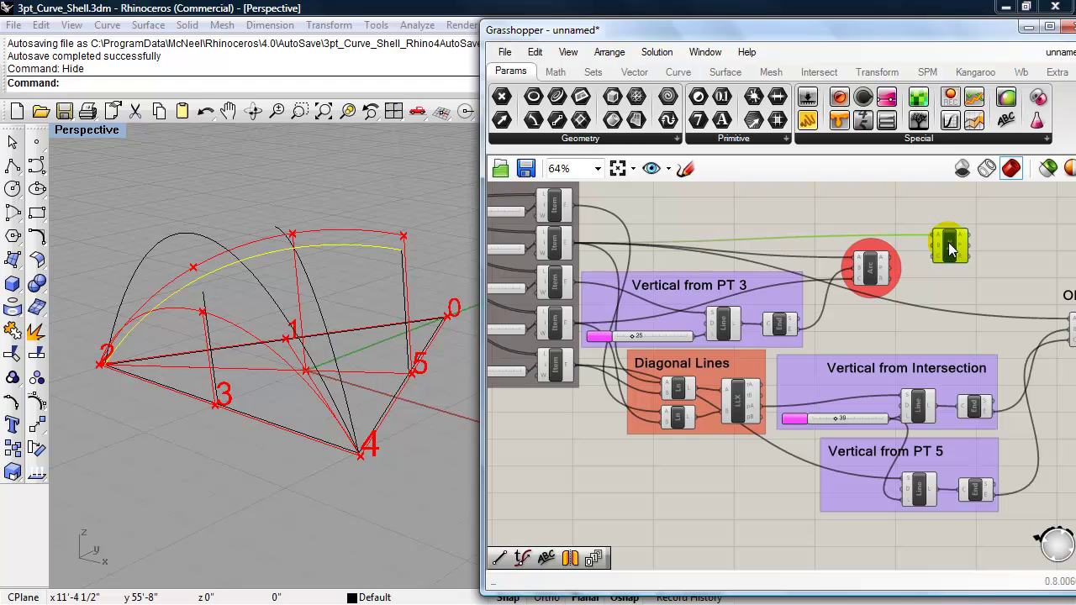
Connect the Eval component's P output to the new Arc component's B input
right_click_drag(930, 298, 682, 341)
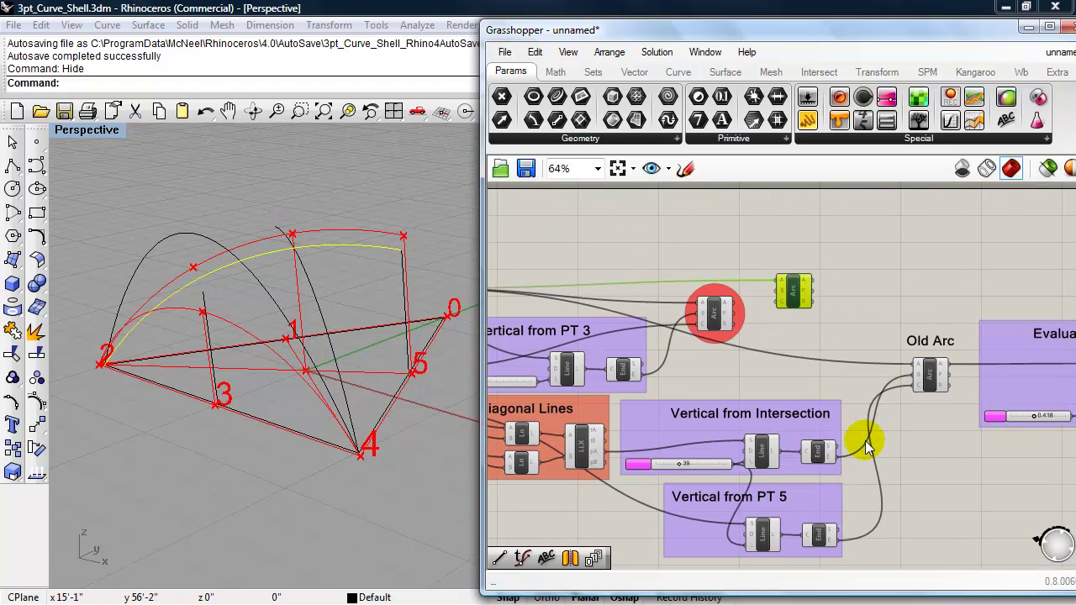
left_click_drag(834, 459, 763, 294)
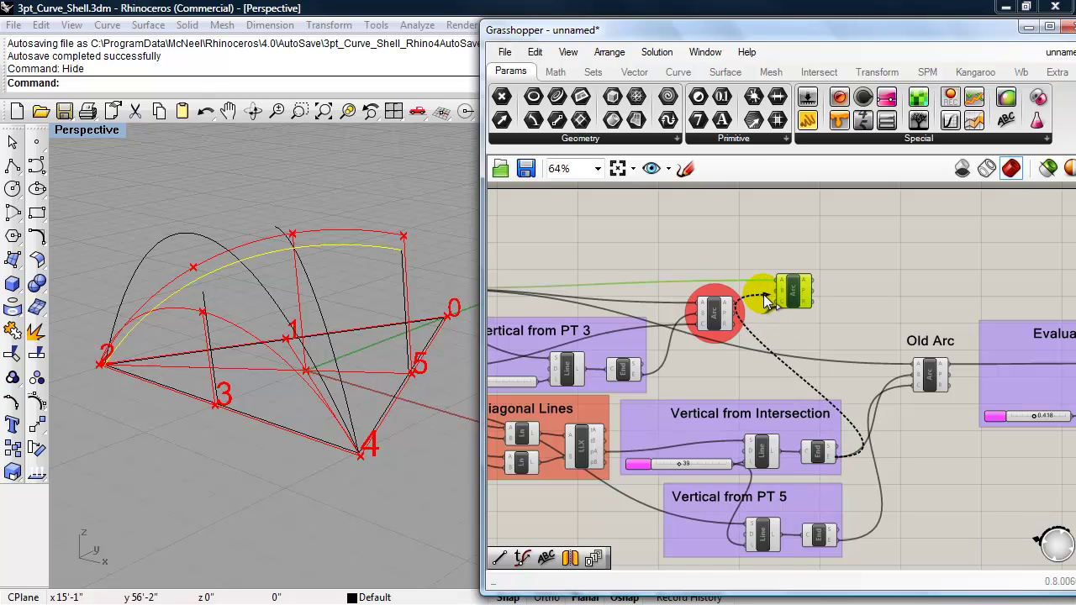
right_click_drag(816, 323, 713, 307)
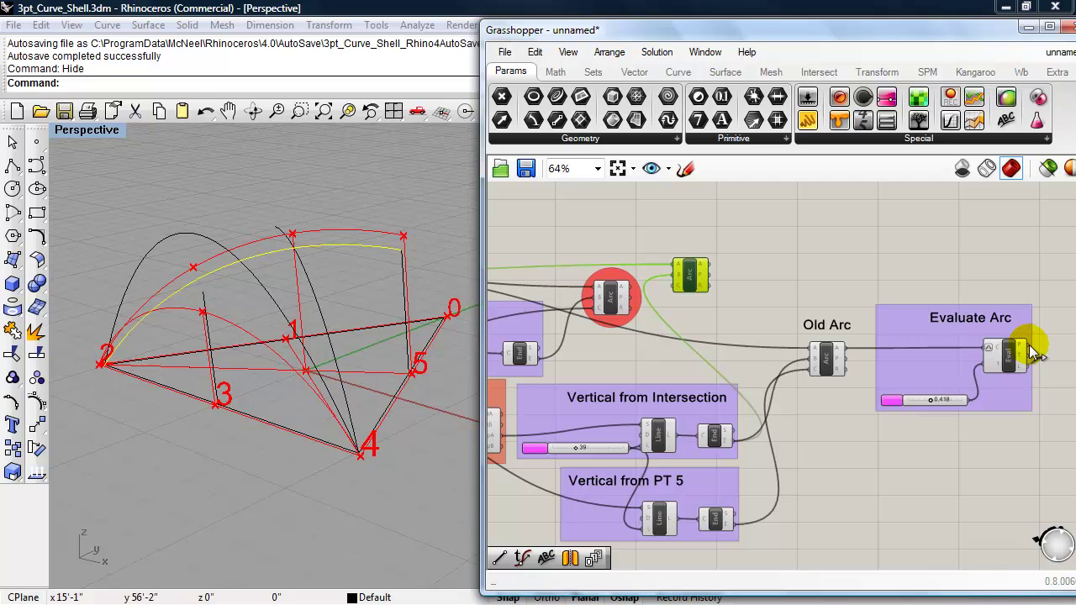
left_click_drag(1027, 345, 846, 247)
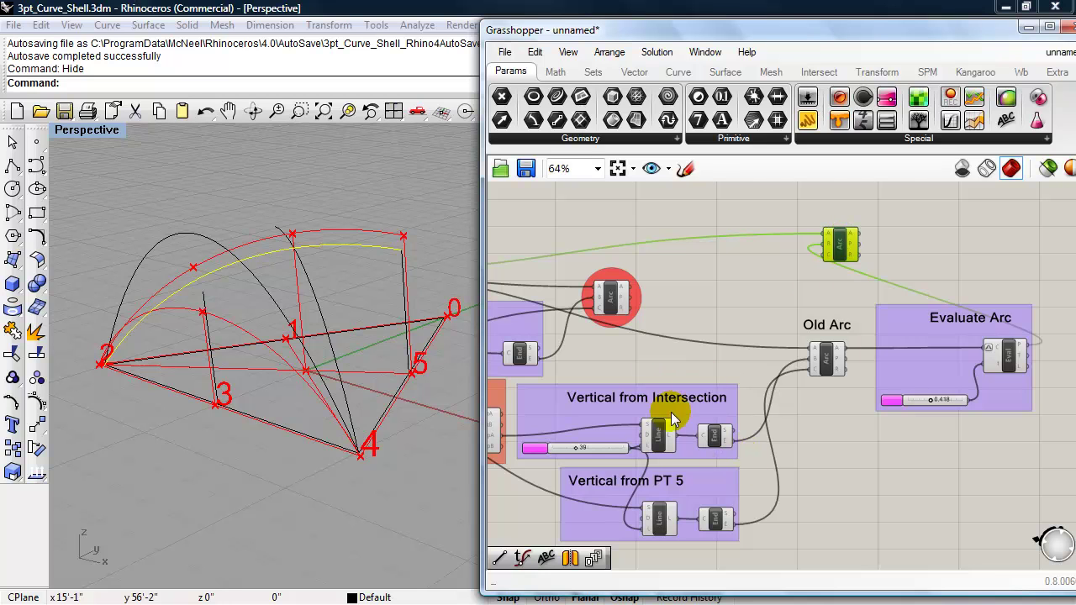
Connect the Vertical from Intersection group's End output E to the new Arc's C input and move the Arc below the New Arc label
left_click_drag(733, 437, 1021, 284)
right_click_drag(894, 467, 740, 454)
left_click_drag(859, 278, 943, 335)
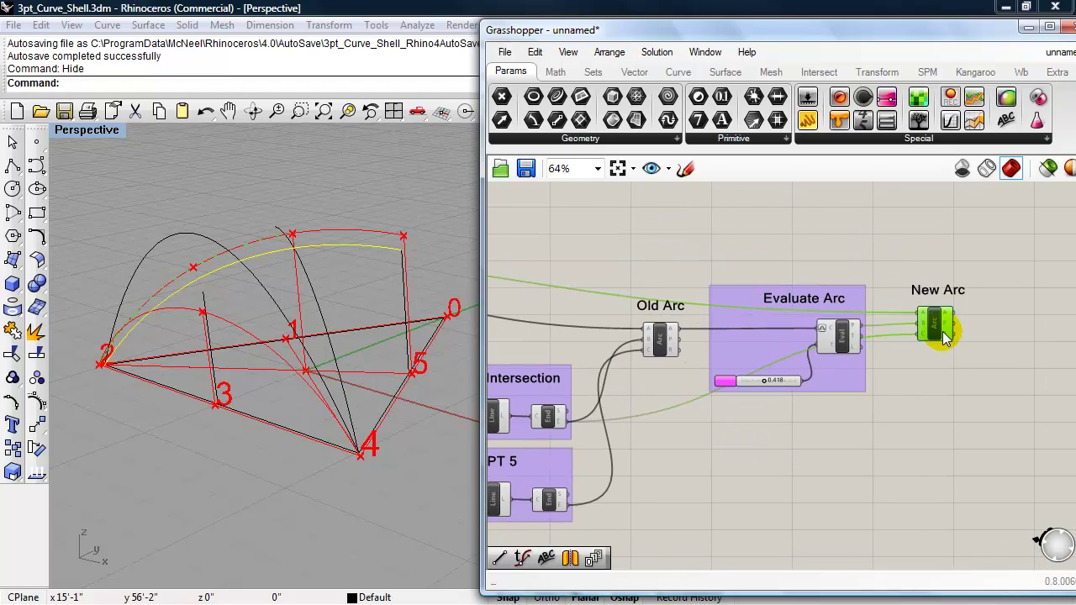
Turn off the preview of the Old Arc component and select the new Arc to highlight its curve in the viewport
left_click(659, 341)
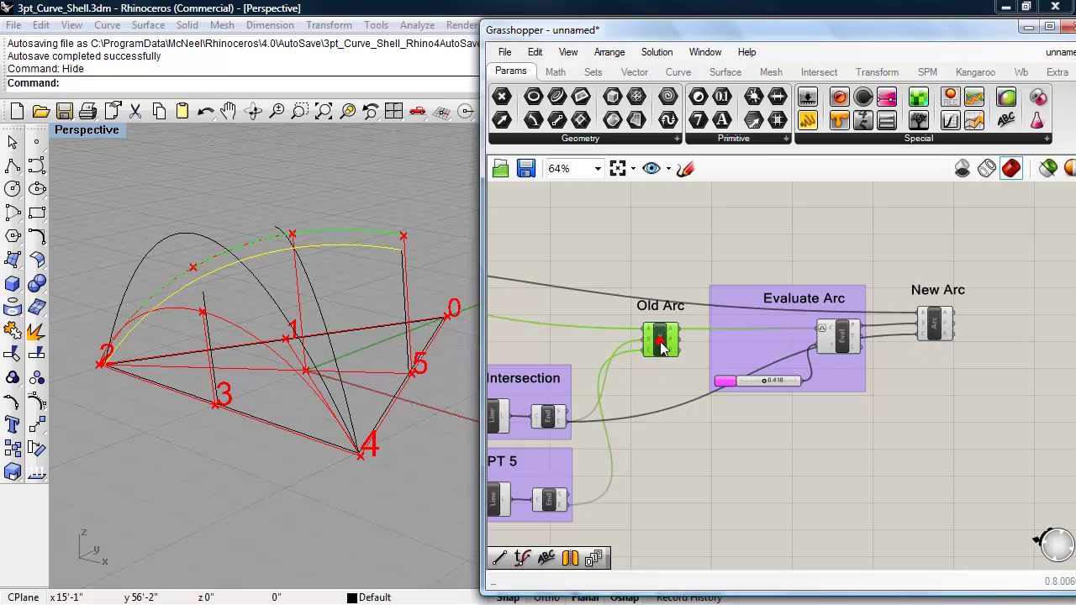
right_click(660, 341)
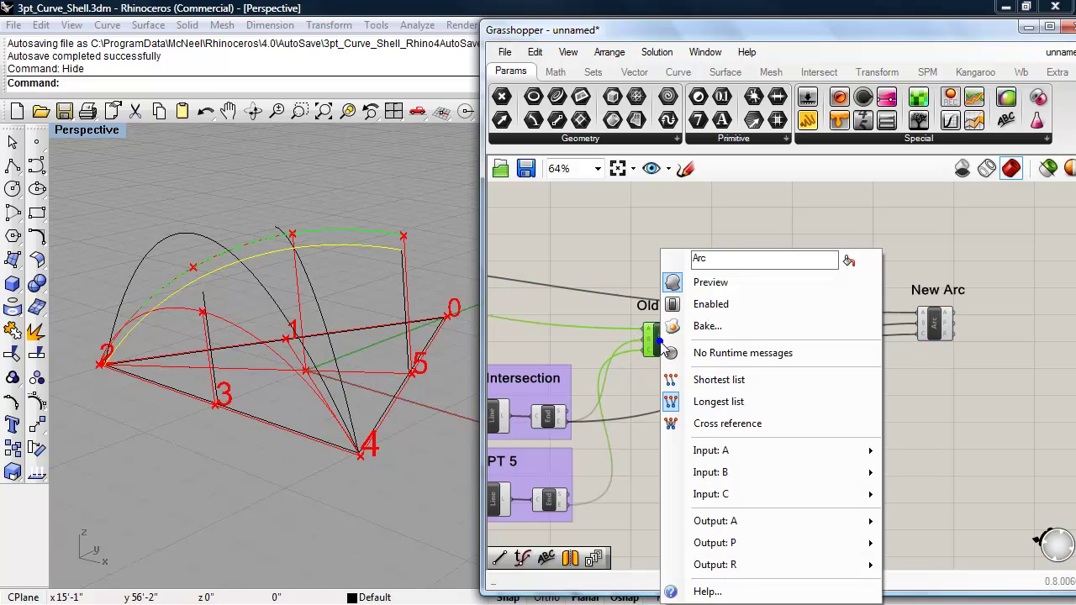
left_click(714, 282)
left_click(931, 325)
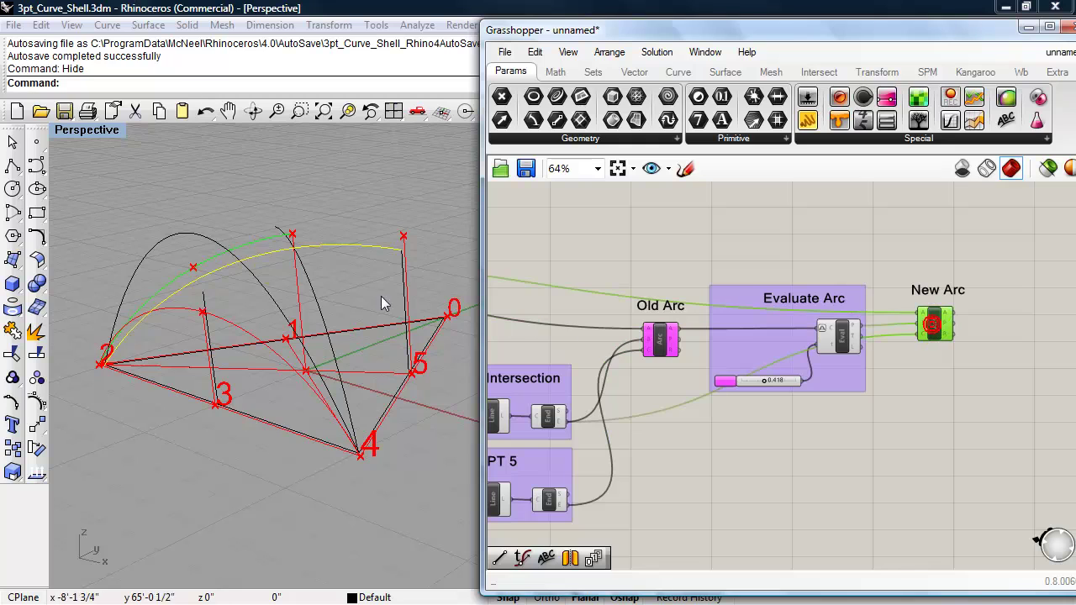
mouse_move(254, 268)
right_mouse_down()
mouse_move(255, 291)
mouse_move(245, 274)
mouse_move(264, 189)
mouse_move(263, 284)
right_mouse_up()
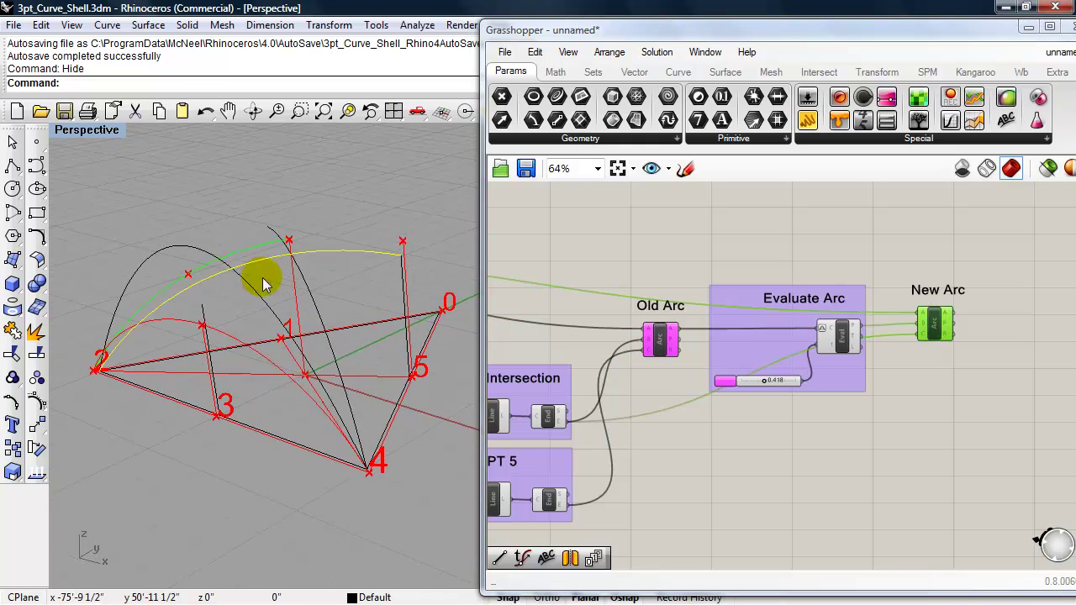
In Rhino, hide the long reference arc starting at point 2 and the reference curve rising from point 4 past the intersection vertical's top
left_click(357, 226)
left_click(348, 252)
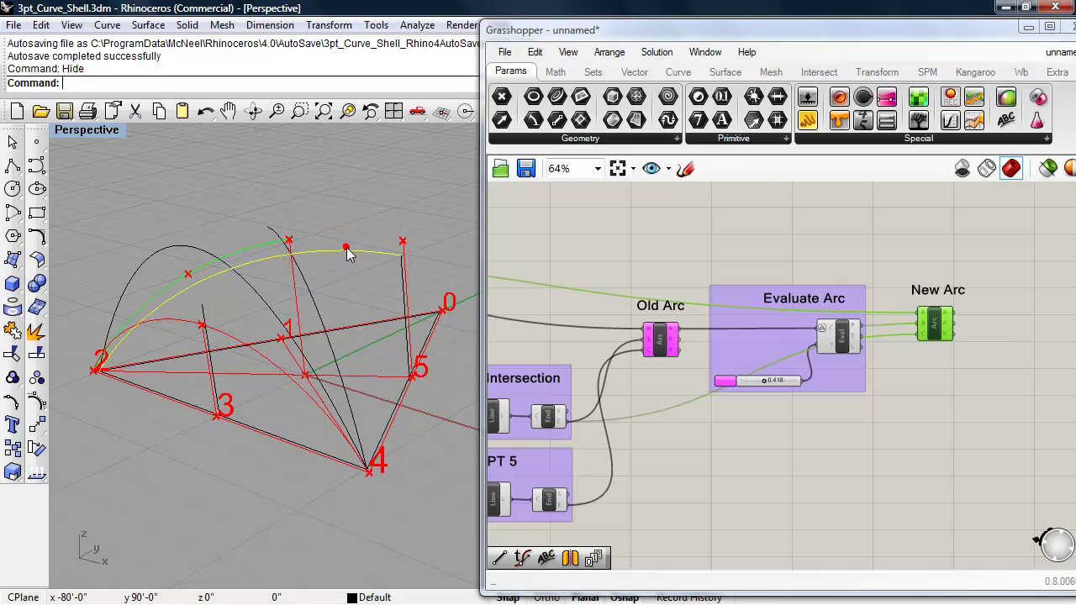
left_click(312, 293, "shift")
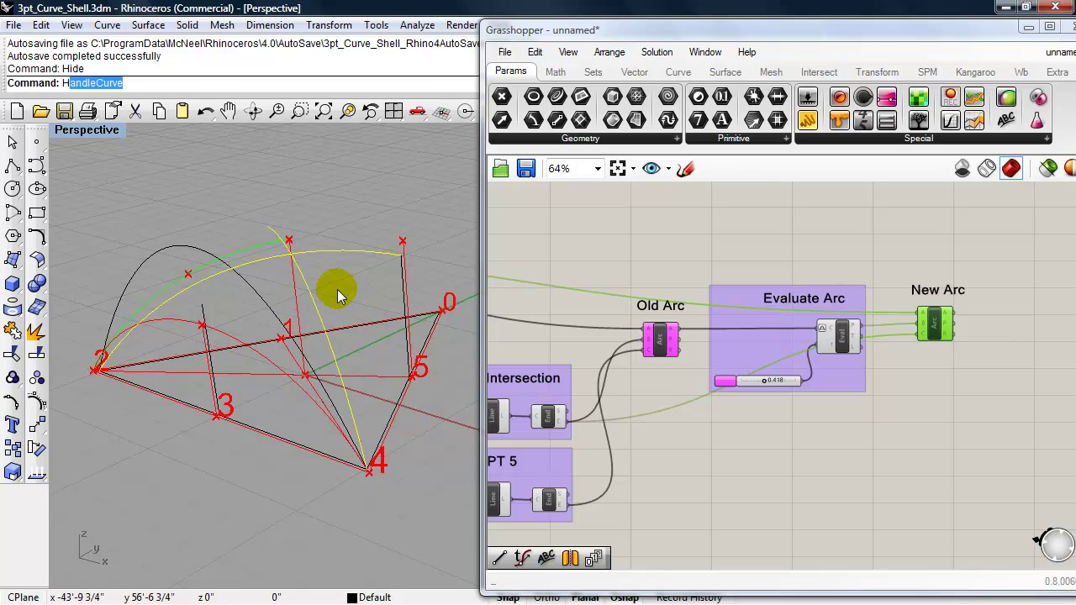
type("Hid")
key("Return")
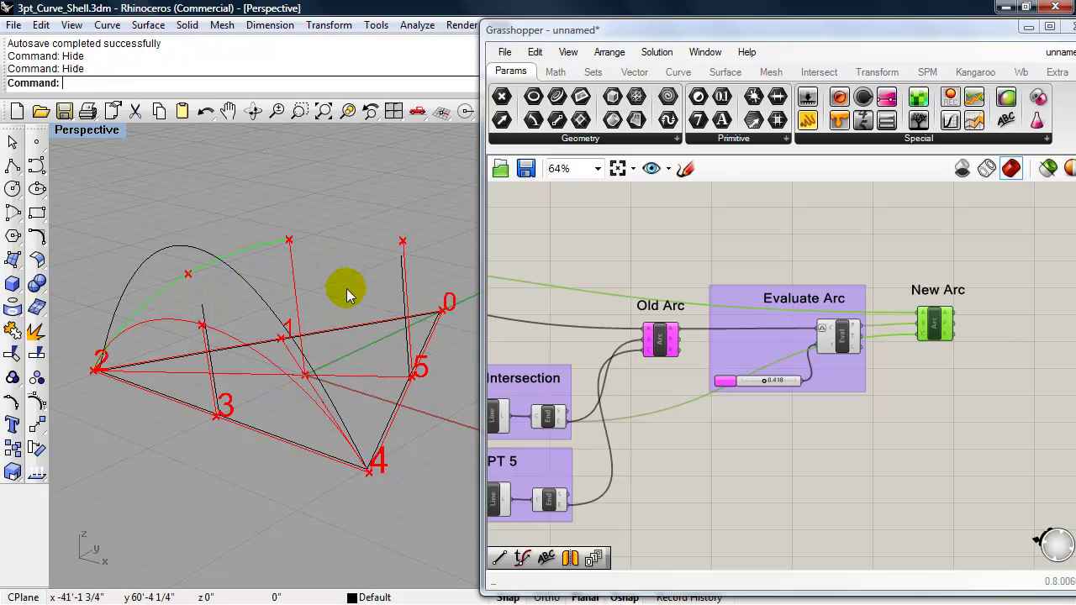
right_click_drag(317, 289, 317, 320)
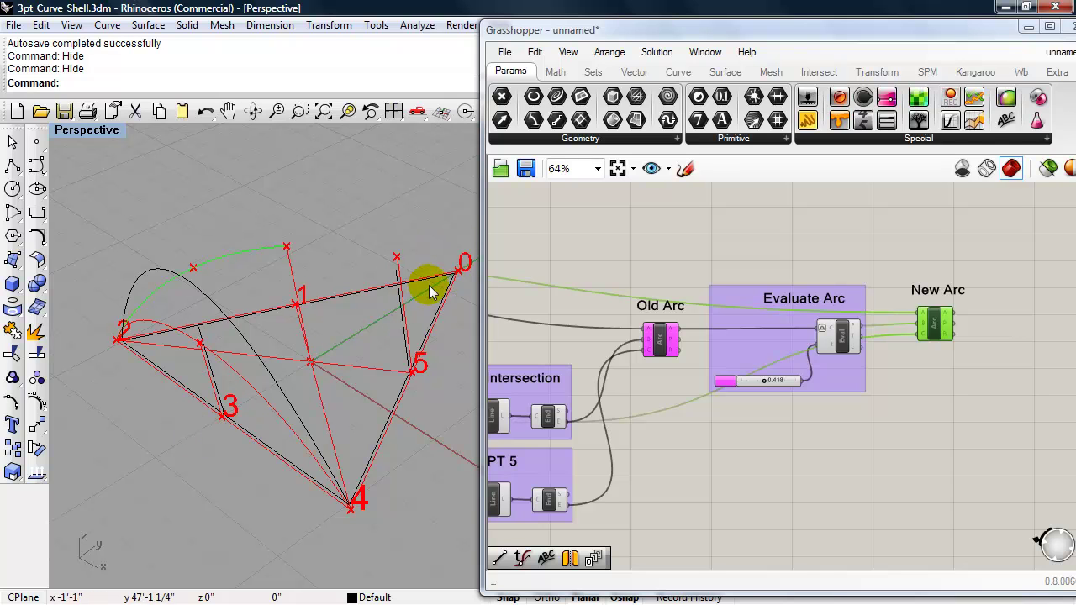
Group the New Arc label with its Arc component and change the group's outline to an ellipse
right_click_drag(715, 434, 663, 434)
right_click_drag(768, 413, 706, 431)
scroll(827, 376, "up", 3)
right_click_drag(902, 364, 843, 384)
left_click_drag(938, 385, 820, 262)
key("ctrl+g")
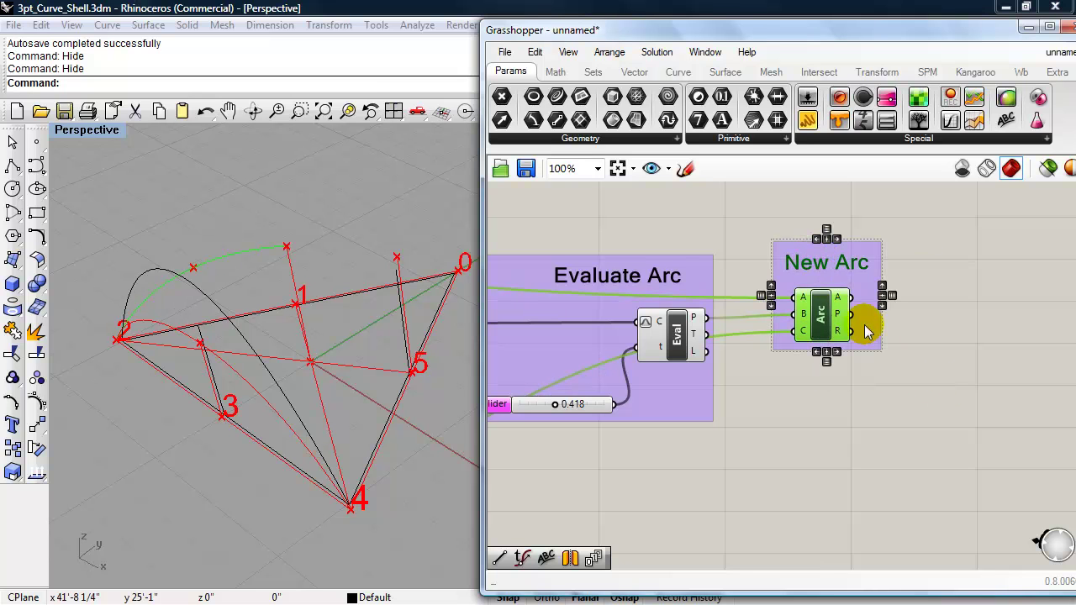
double_click(866, 334)
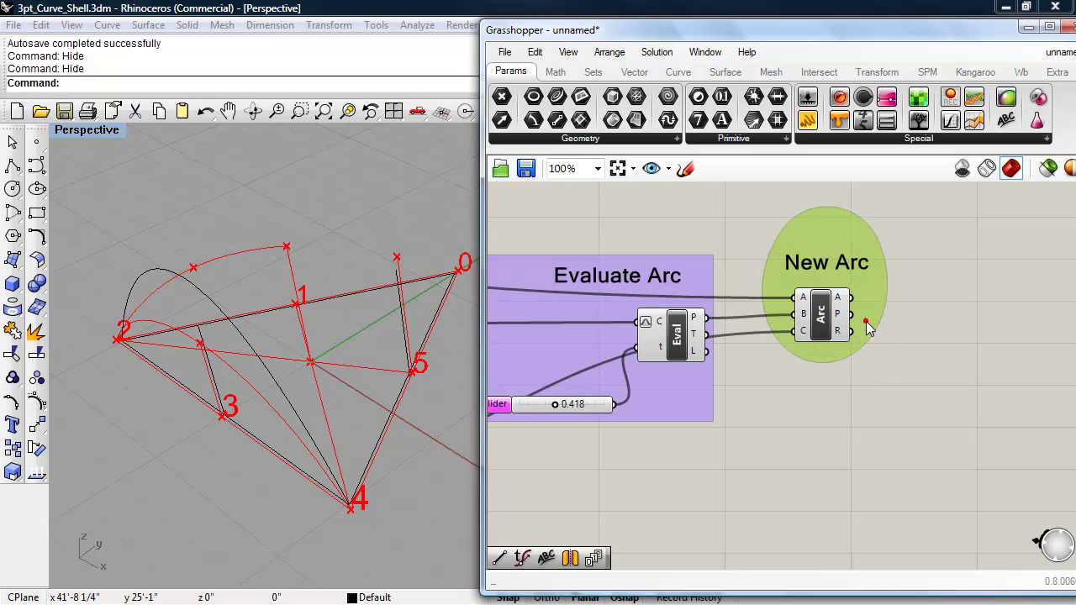
Recolour the New Arc group red with R 255, G 0 and B 0
right_click(867, 335)
mouse_move(929, 513)
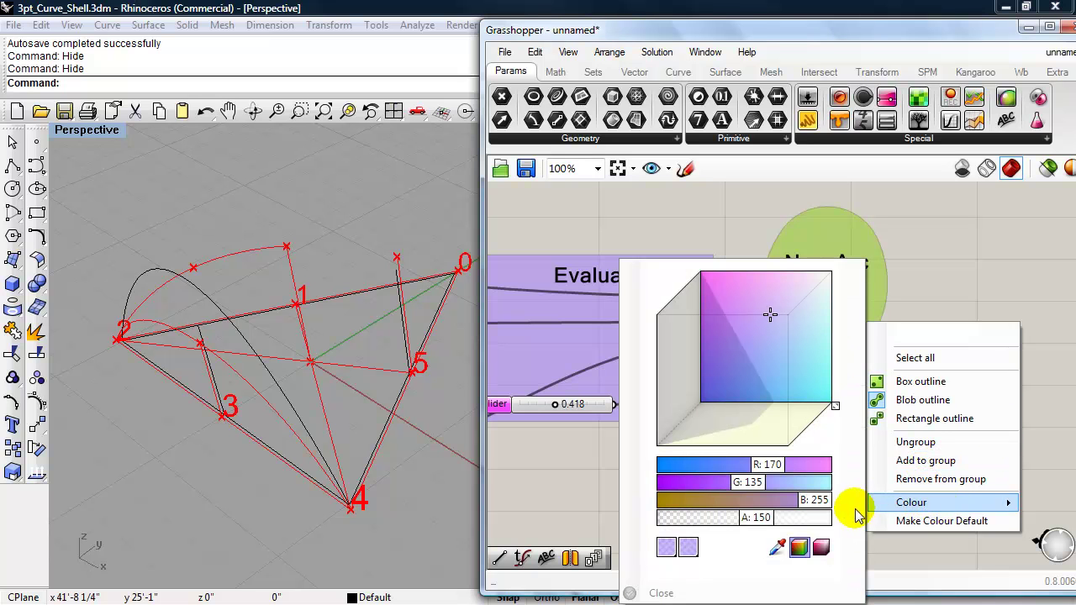
left_click_drag(767, 462, 846, 471)
left_click_drag(745, 480, 654, 482)
left_click_drag(805, 501, 624, 519)
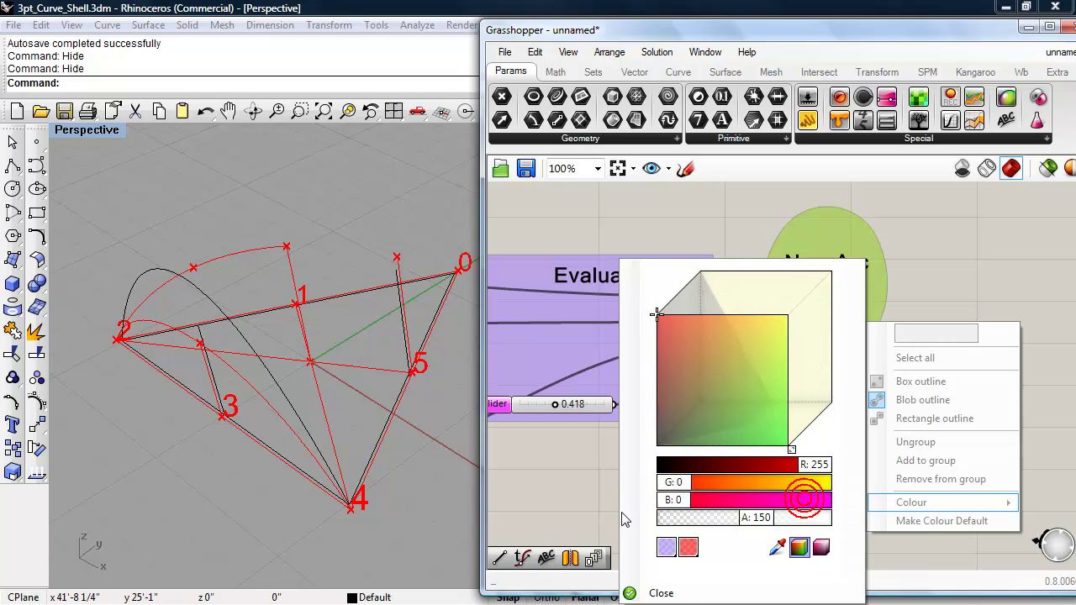
left_click(660, 593)
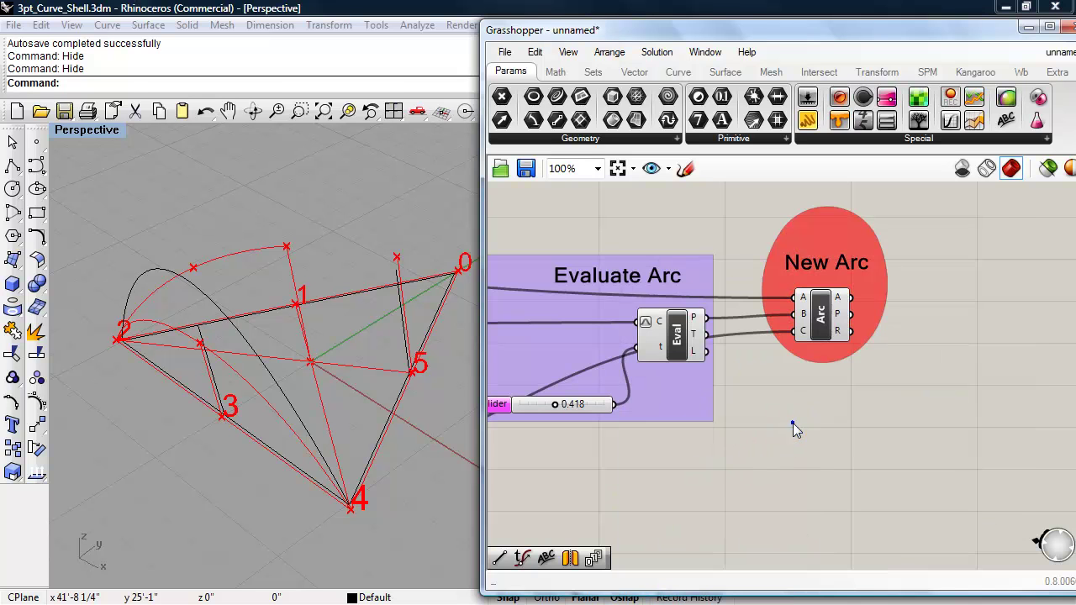
Add a Mirror component beside the New Arc group and connect the Arc's A output to its G input
right_click_drag(793, 423, 771, 421)
right_click_drag(757, 384, 683, 394)
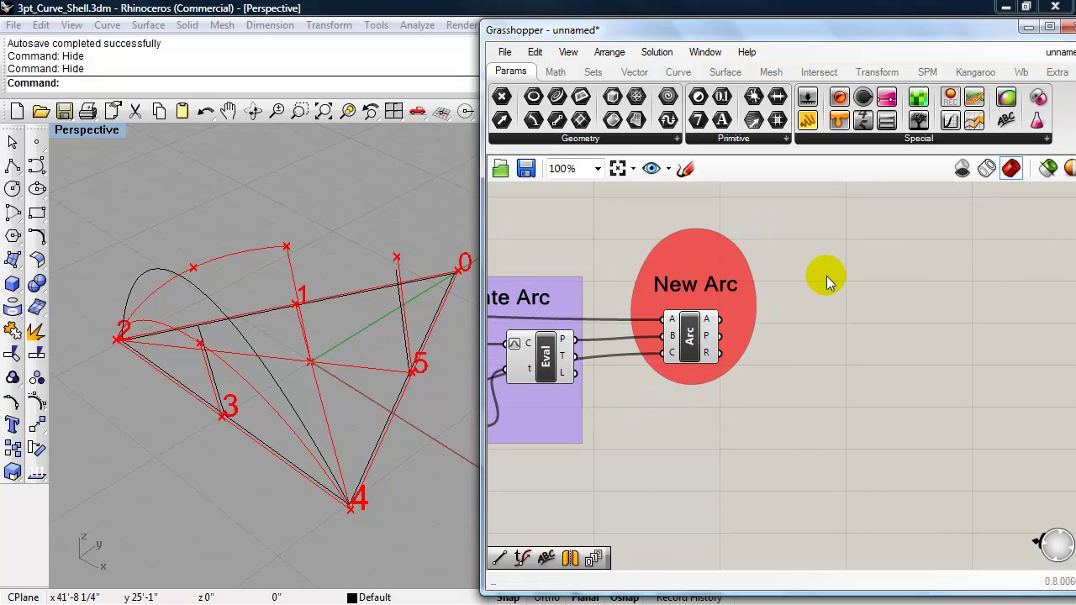
double_click(885, 336)
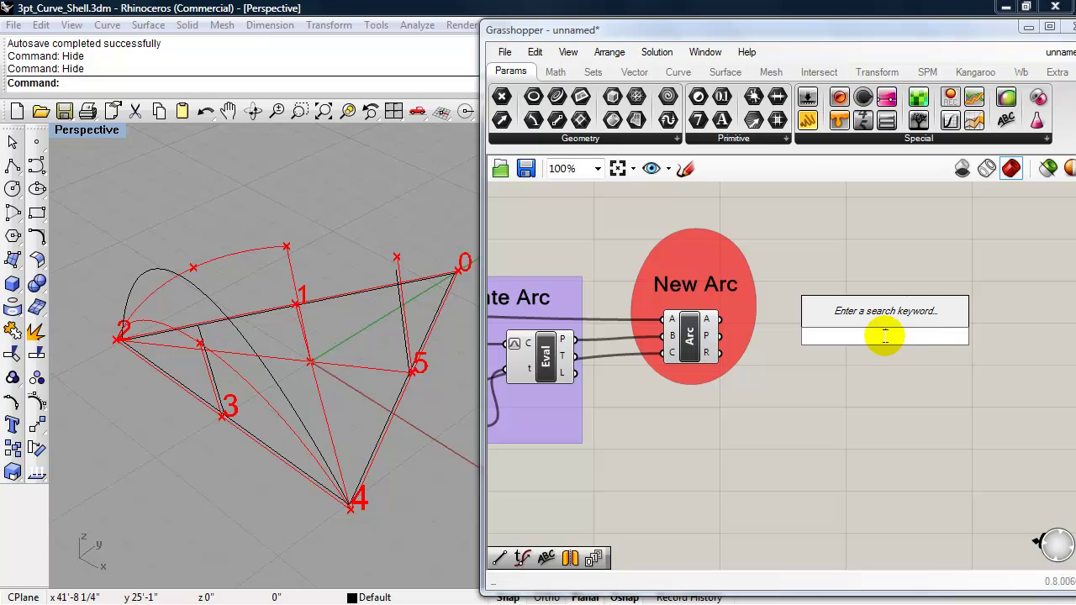
type("mir")
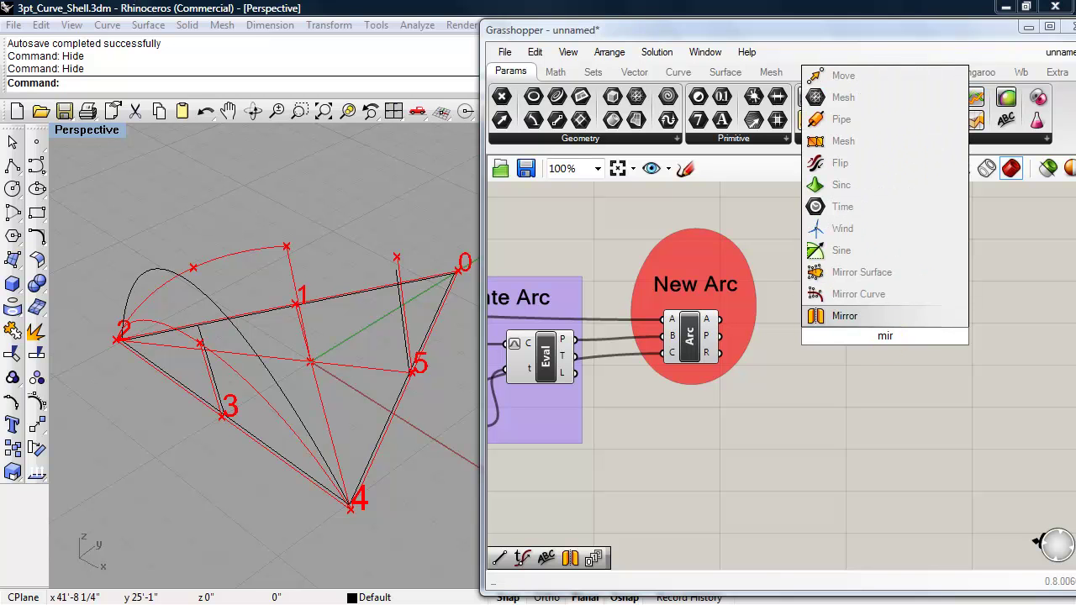
left_click(879, 320)
left_click_drag(863, 340, 836, 344)
left_click_drag(720, 320, 880, 351)
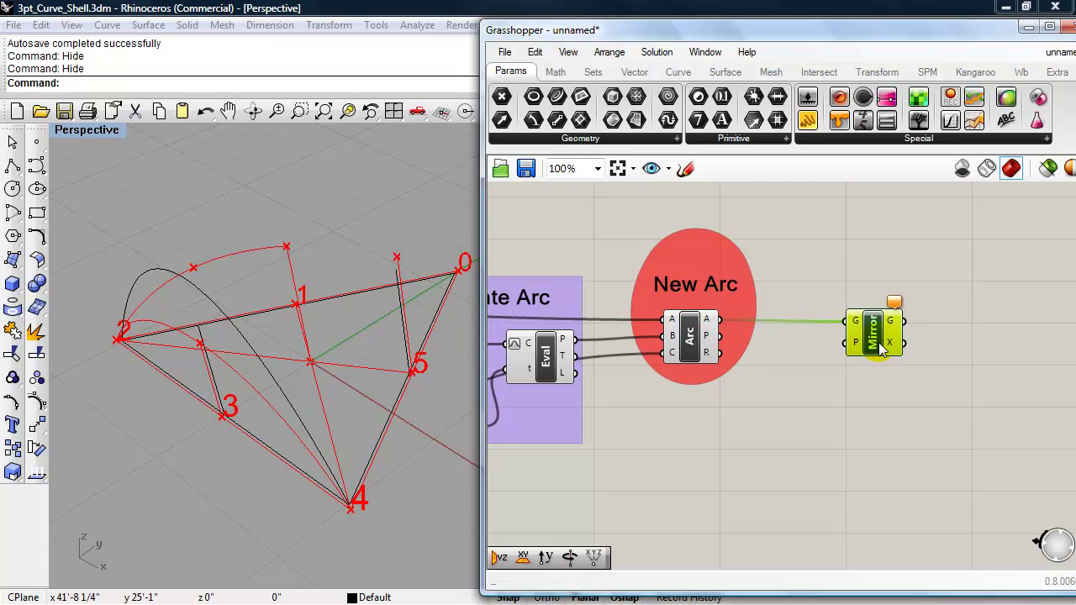
Add a YZ Plane component, connect its P output to the Mirror's P input and highlight the mirrored arc in the viewport
mouse_move(859, 351)
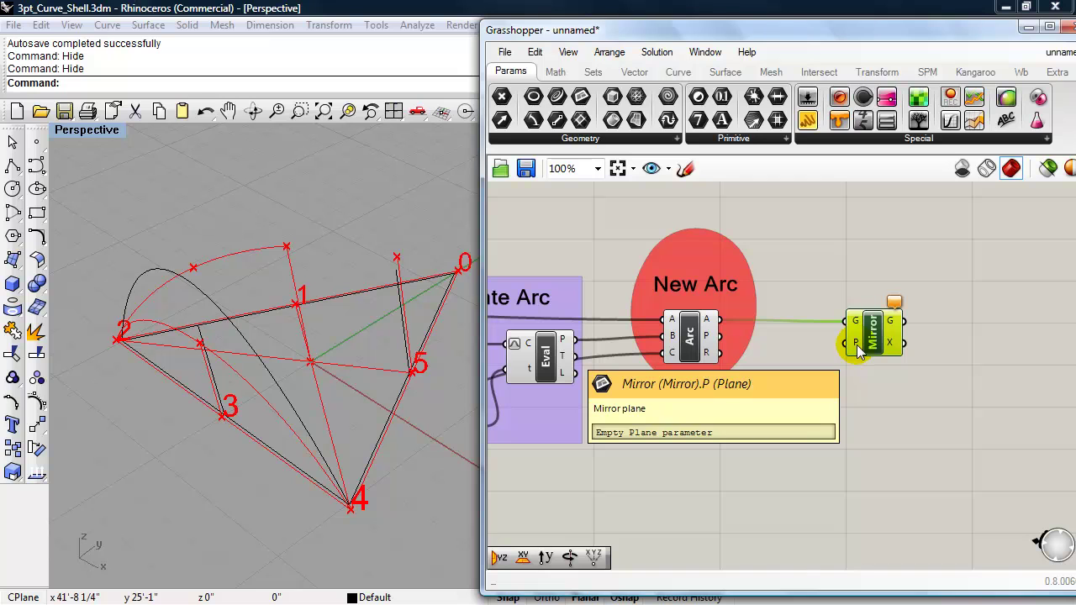
double_click(810, 424)
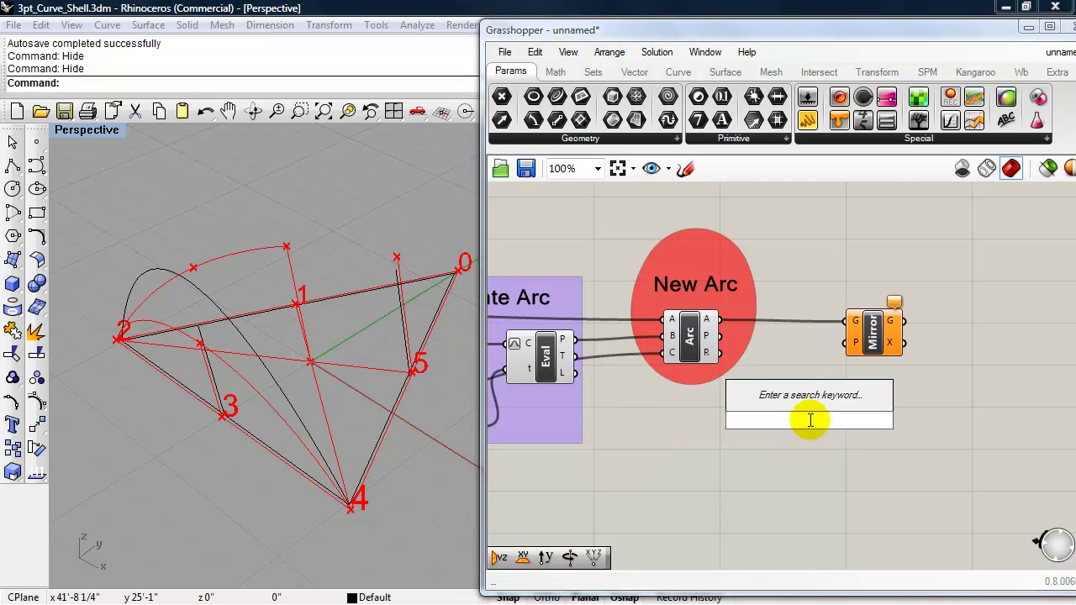
type("yz")
key("Return")
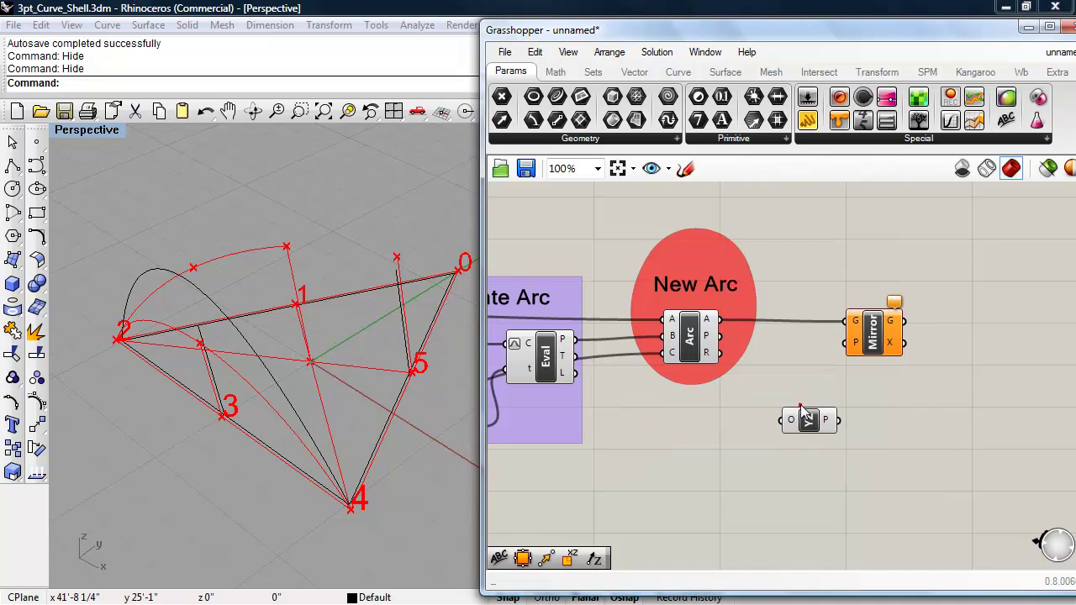
left_click_drag(813, 424, 844, 343)
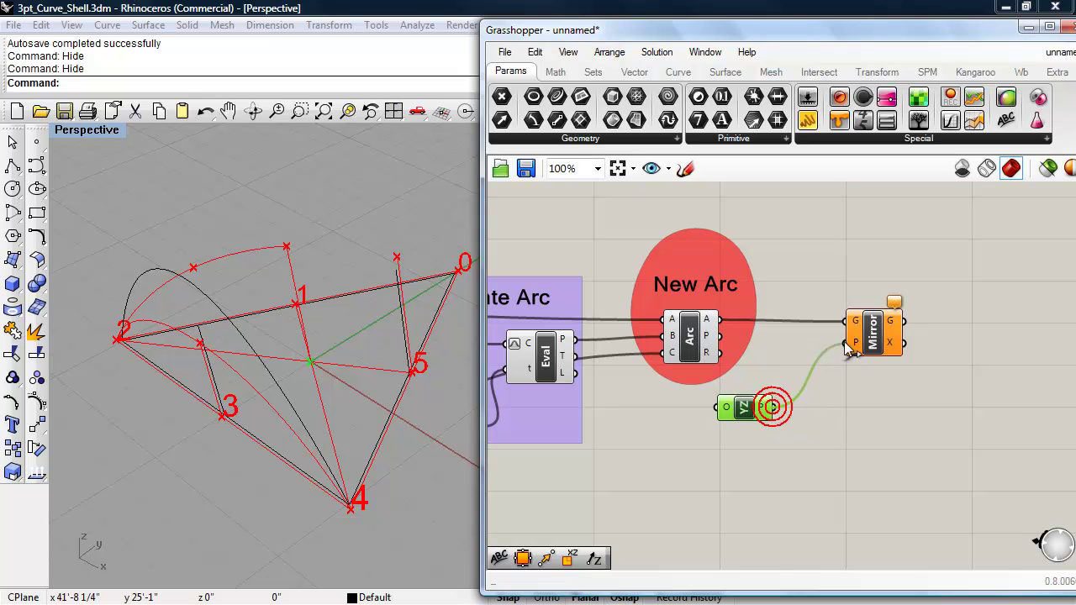
right_click_drag(207, 418, 212, 356)
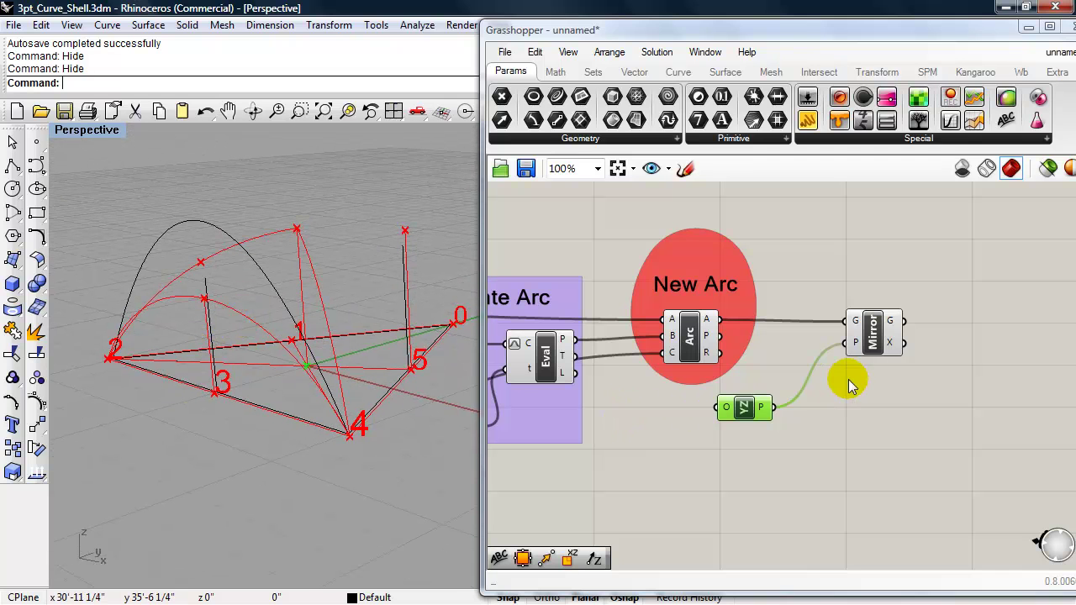
left_click(880, 338)
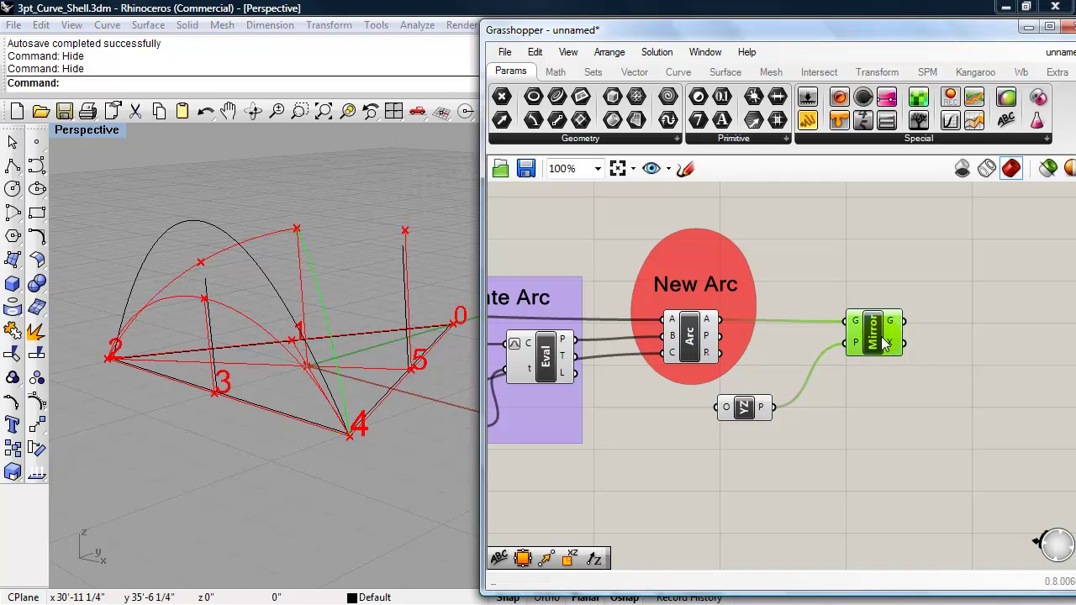
Add a text label reading "Last Edge" above the Mirror component
left_click(885, 264)
left_click(874, 263)
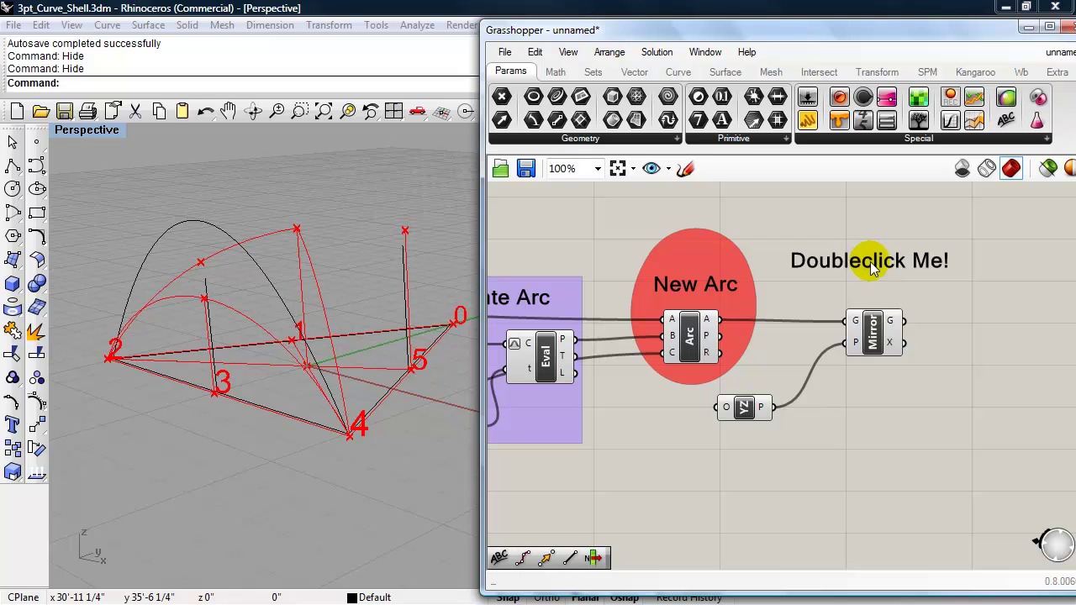
double_click(870, 262)
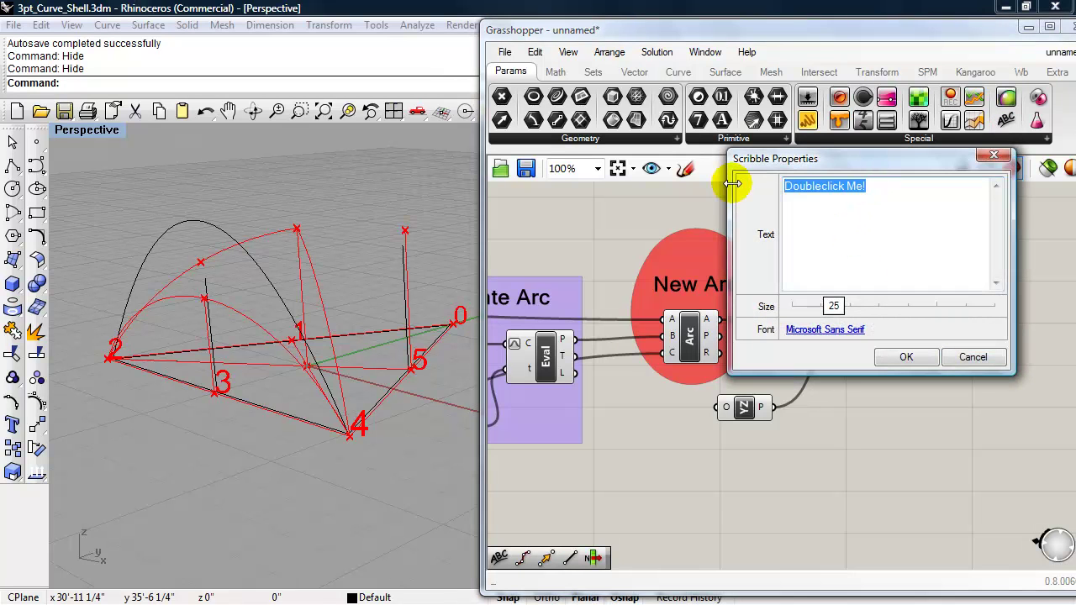
type("Last Edg")
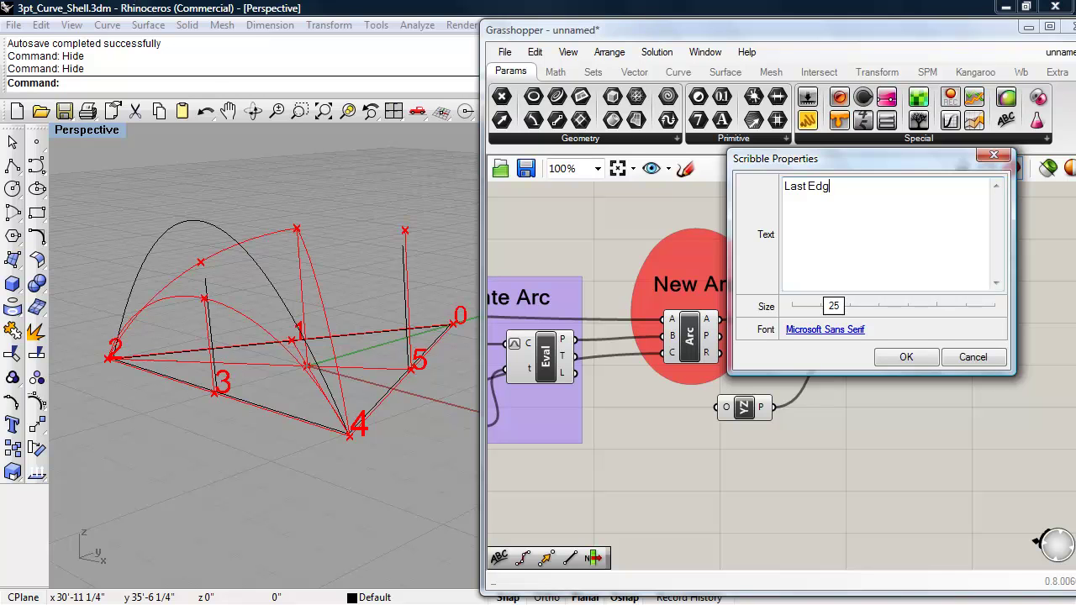
left_click(906, 356)
Group the Mirror component and change the group's outline to an ellipse
left_click(889, 338)
key("ctrl+g")
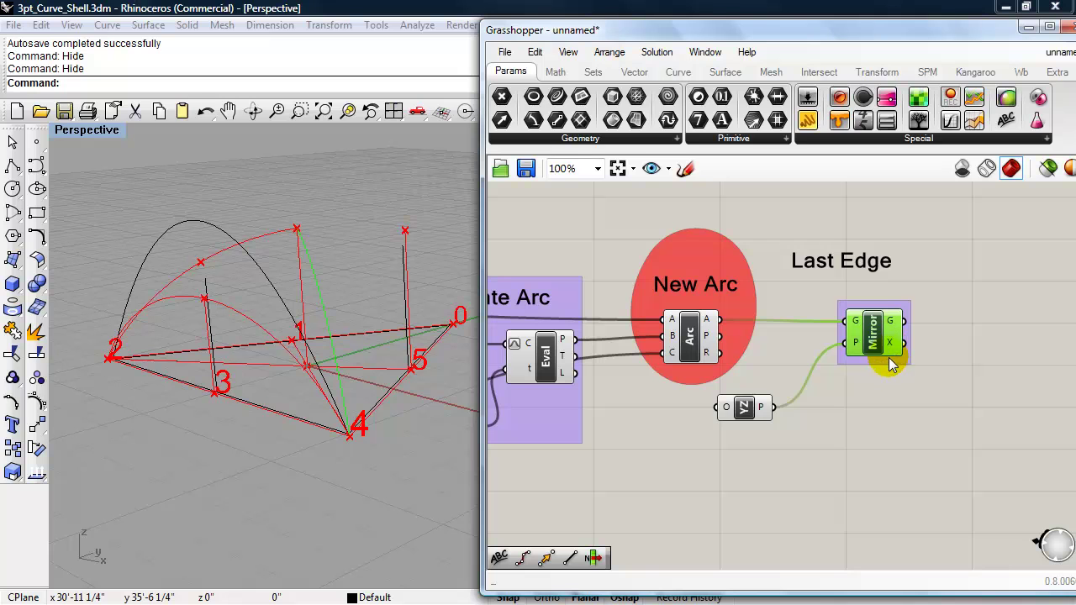
left_click(891, 363)
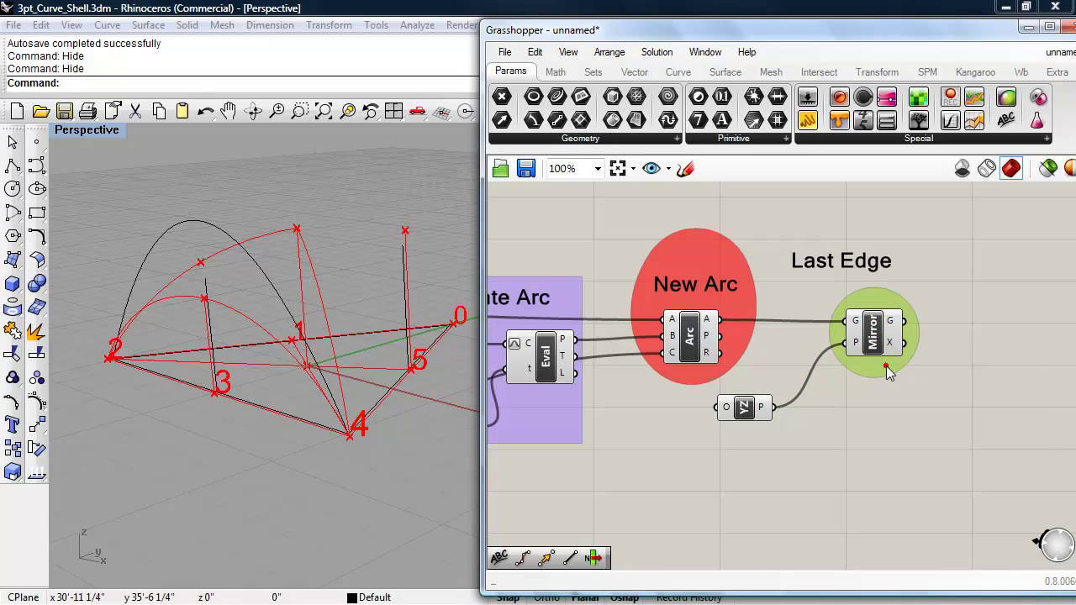
Recolour the Mirror group red with R 255, G 0 and B 0, and centre the Last Edge label above it
right_click(889, 372)
mouse_move(931, 548)
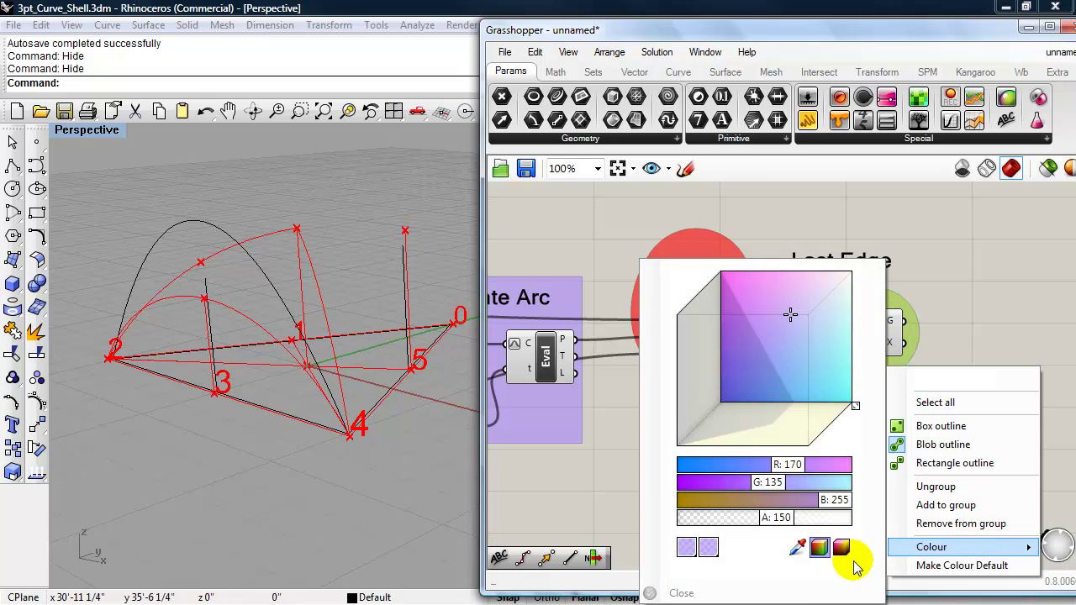
left_click_drag(782, 462, 826, 475)
left_click_drag(762, 481, 715, 474)
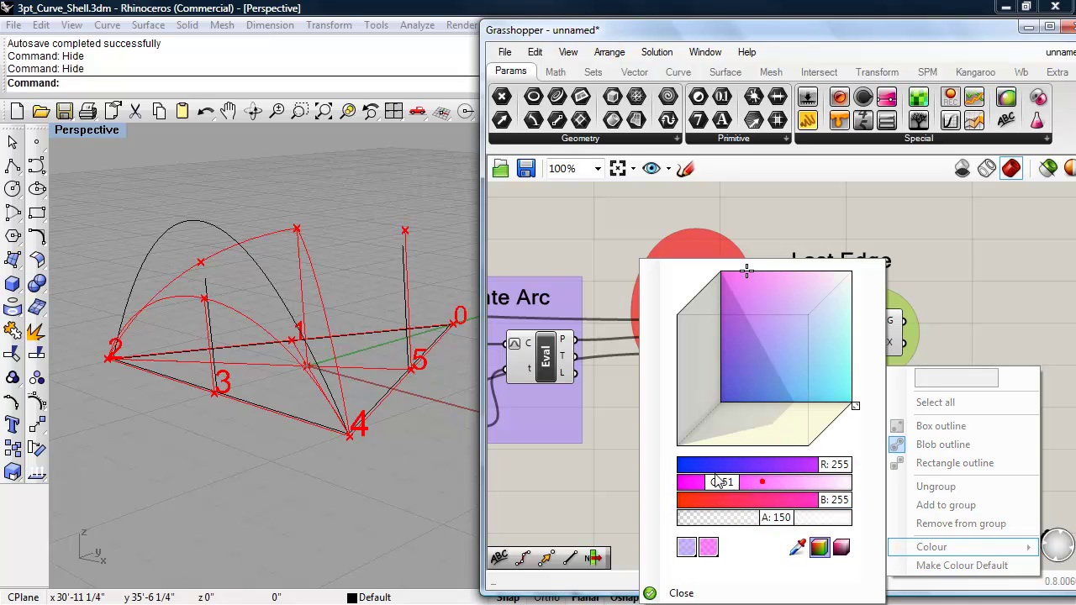
left_click_drag(824, 500, 661, 510)
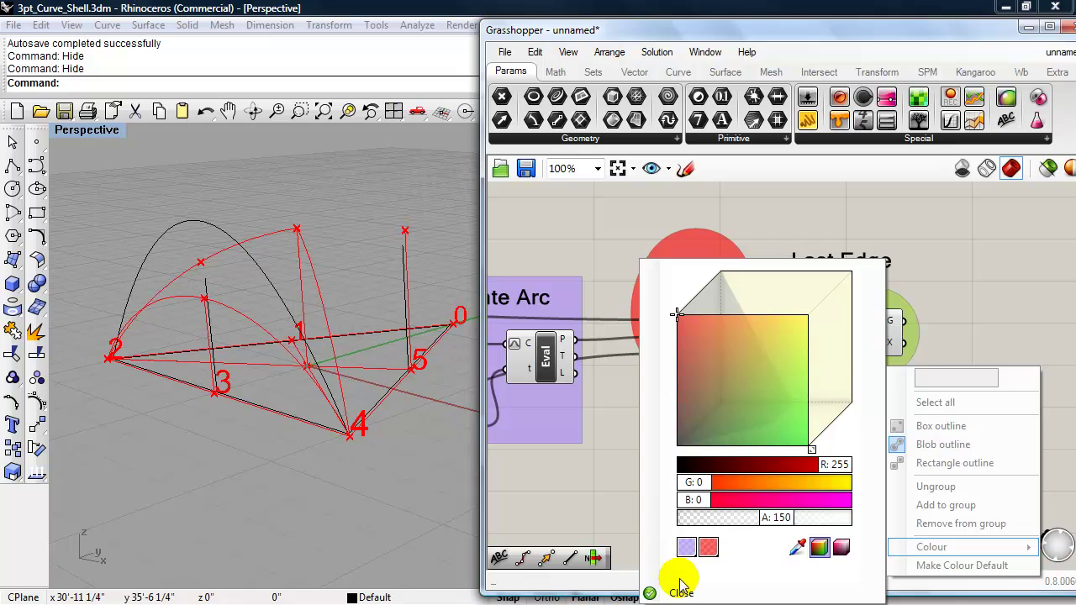
left_click(677, 591)
left_click(825, 432)
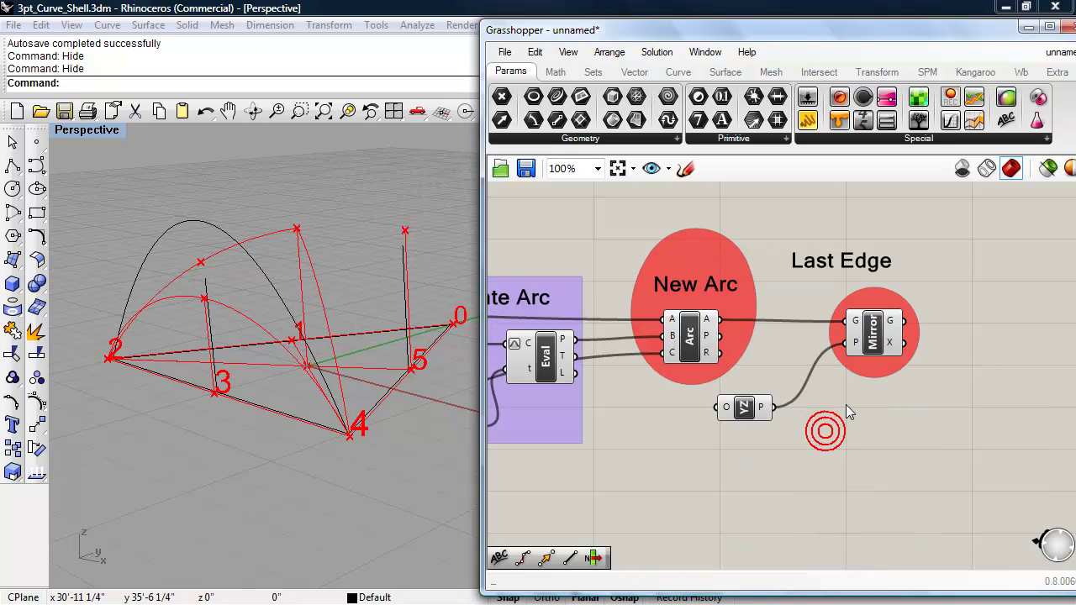
left_click_drag(871, 268, 880, 271)
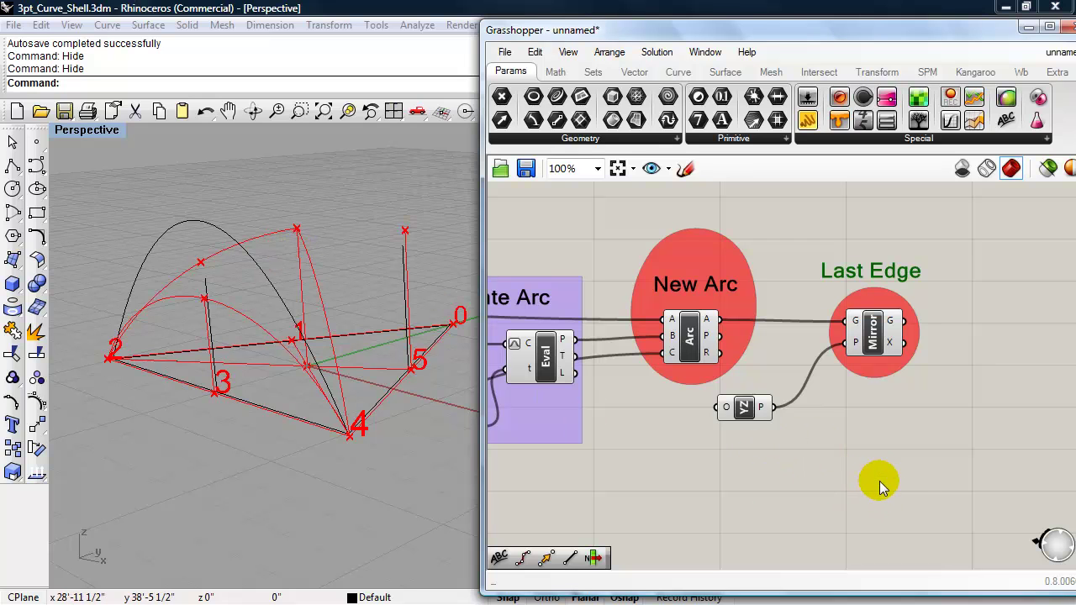
Add an Edge Surface component beyond the Last Edge group
right_click_drag(878, 471, 787, 473)
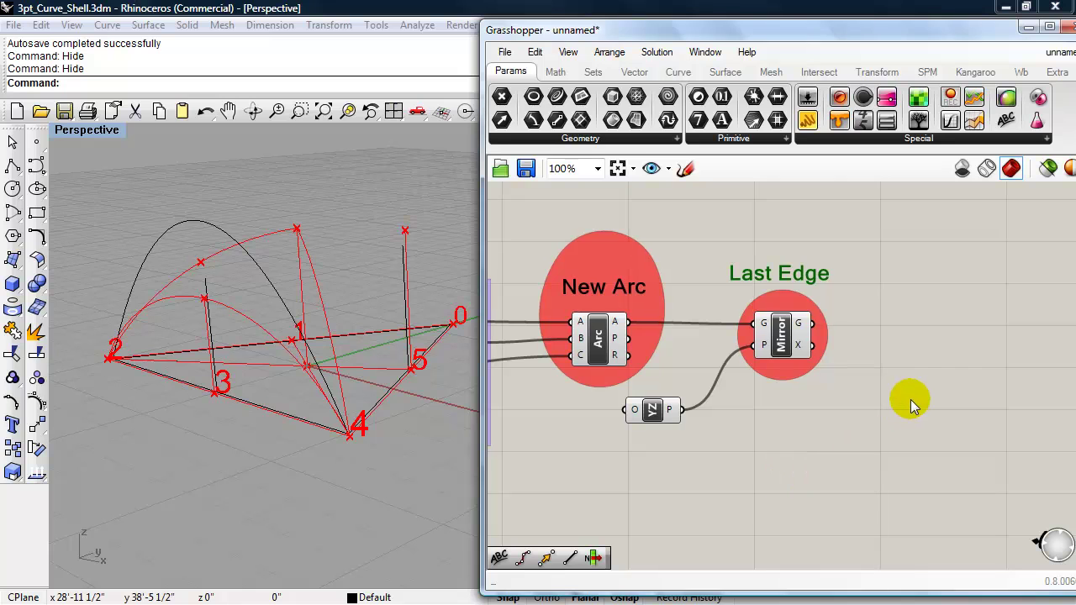
double_click(925, 393)
type("edge")
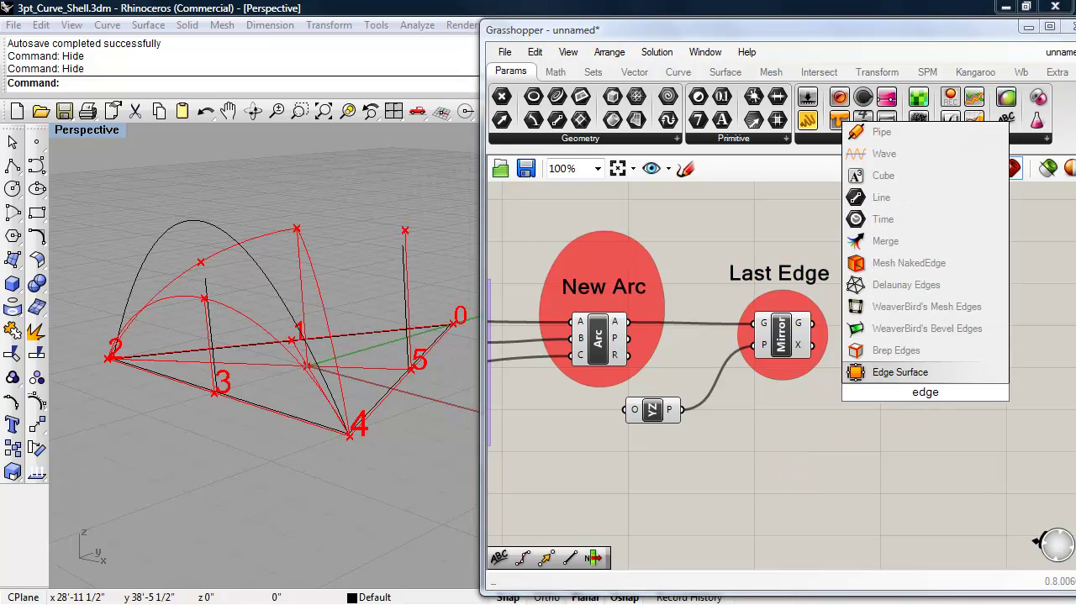
left_click(899, 373)
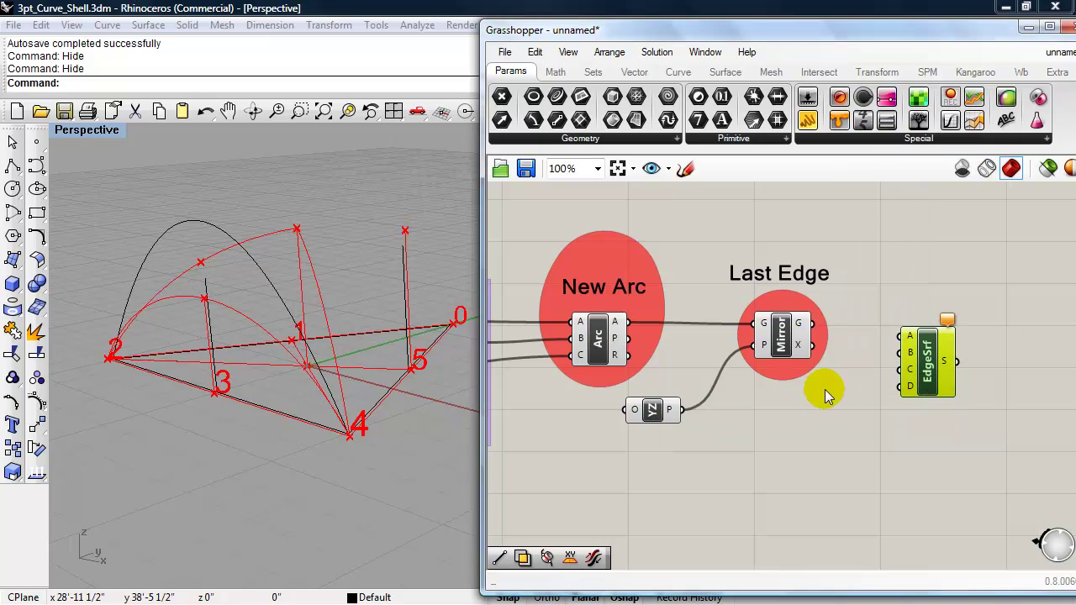
Connect the new Arc's A output and the Mirror's G output to the Edge Surface's A and B inputs, placing the component below the Last Edge group
right_click_drag(366, 459, 322, 450)
right_click_drag(795, 447, 817, 411)
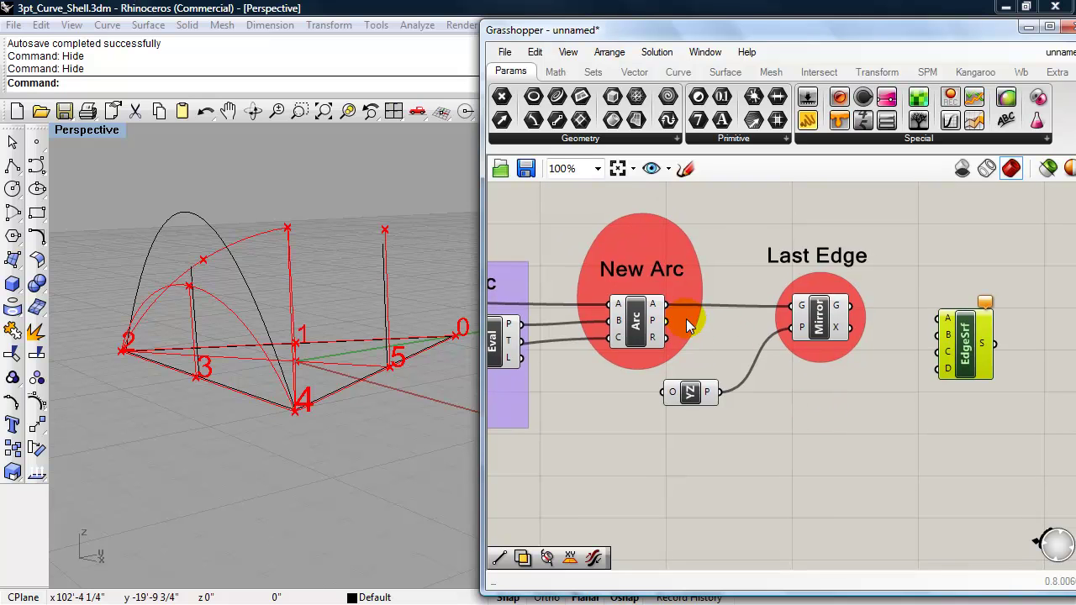
left_click_drag(667, 305, 937, 318)
left_click_drag(966, 357, 963, 437)
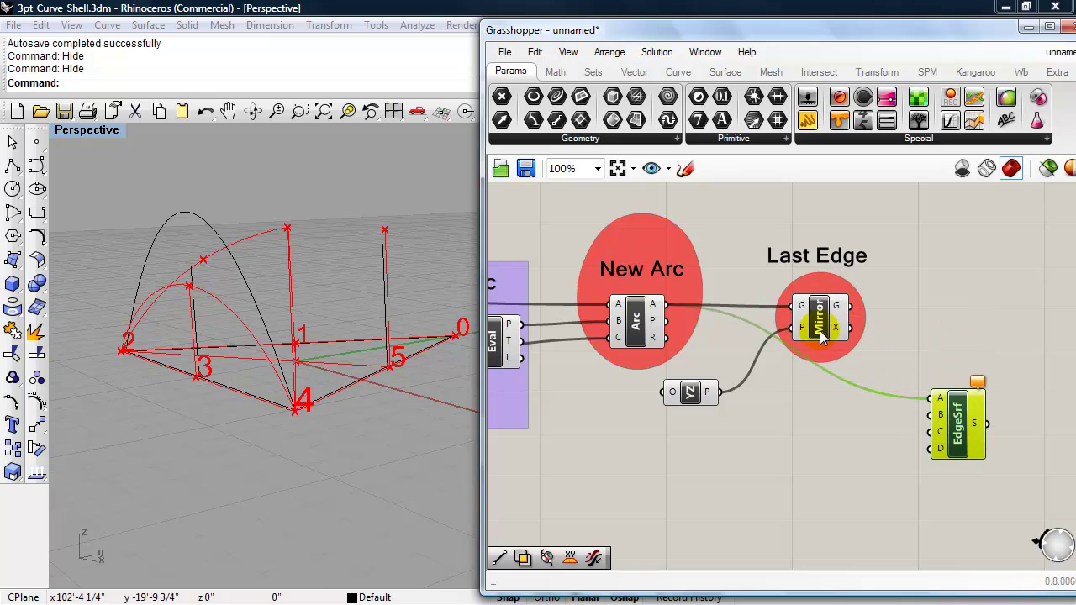
left_click_drag(908, 360, 932, 415)
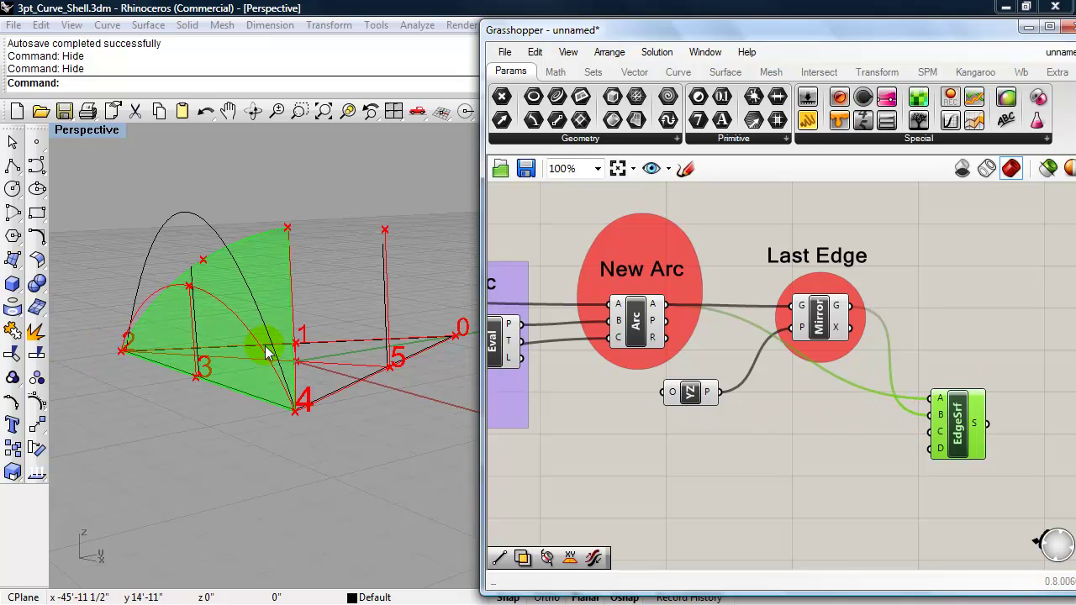
Connect the first red-grouped Arc, next to the PT 3 vertical group, to the Edge Surface's C input and inspect the resulting surface
scroll(566, 437, "down", 4)
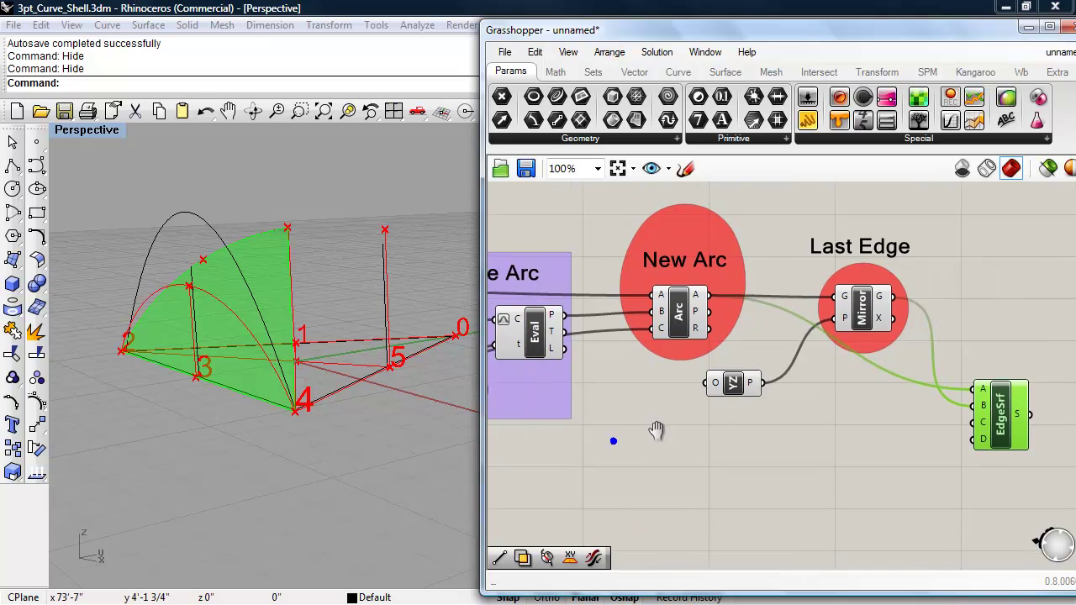
right_click_drag(645, 442, 807, 379)
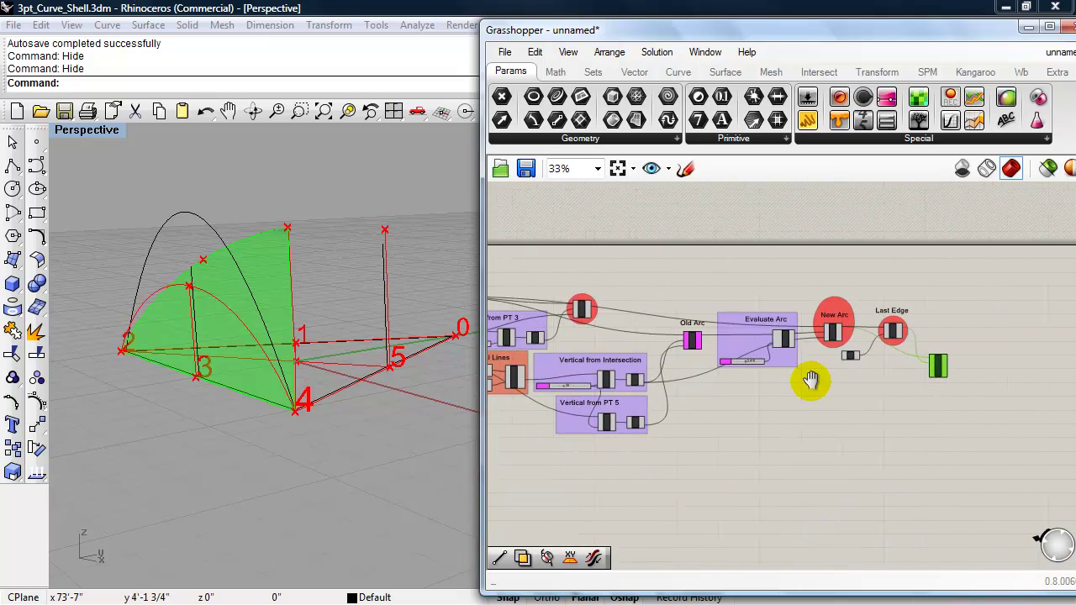
scroll(537, 296, "up", 1)
right_click_drag(657, 348, 548, 311)
scroll(580, 320, "down", 3)
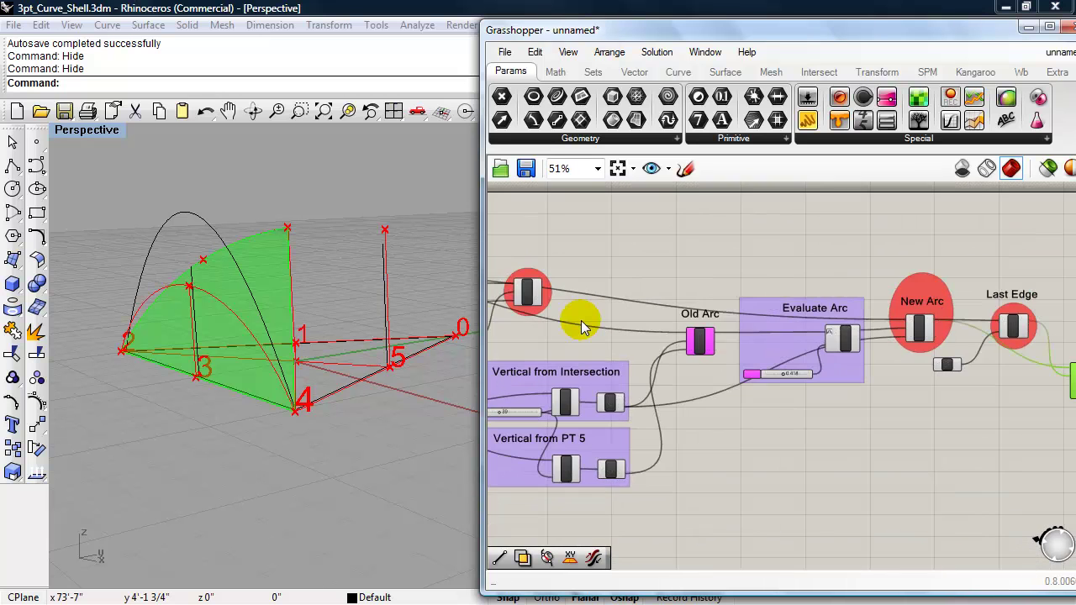
scroll(575, 313, "up", 2)
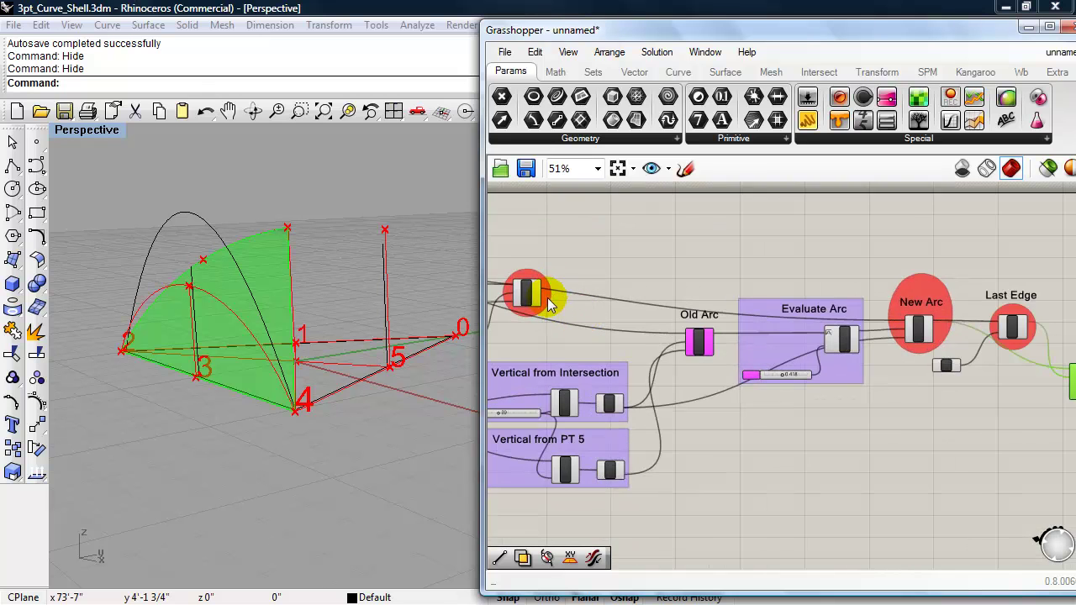
scroll(547, 298, "up", 2)
left_click_drag(542, 286, 974, 400)
scroll(713, 413, "down", 4)
scroll(975, 454, "up", 4)
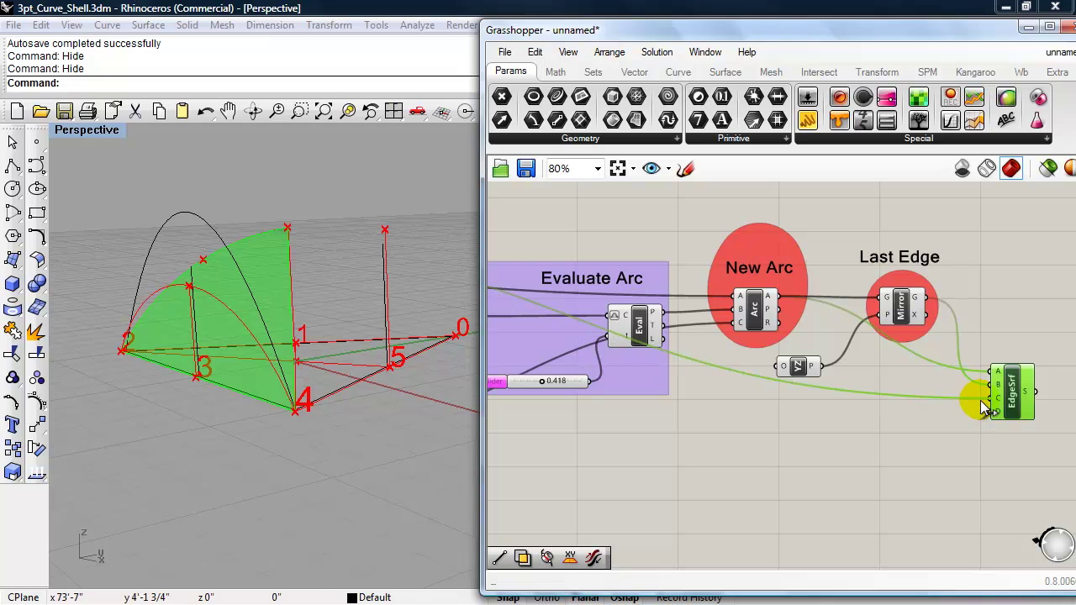
right_click_drag(278, 408, 221, 400)
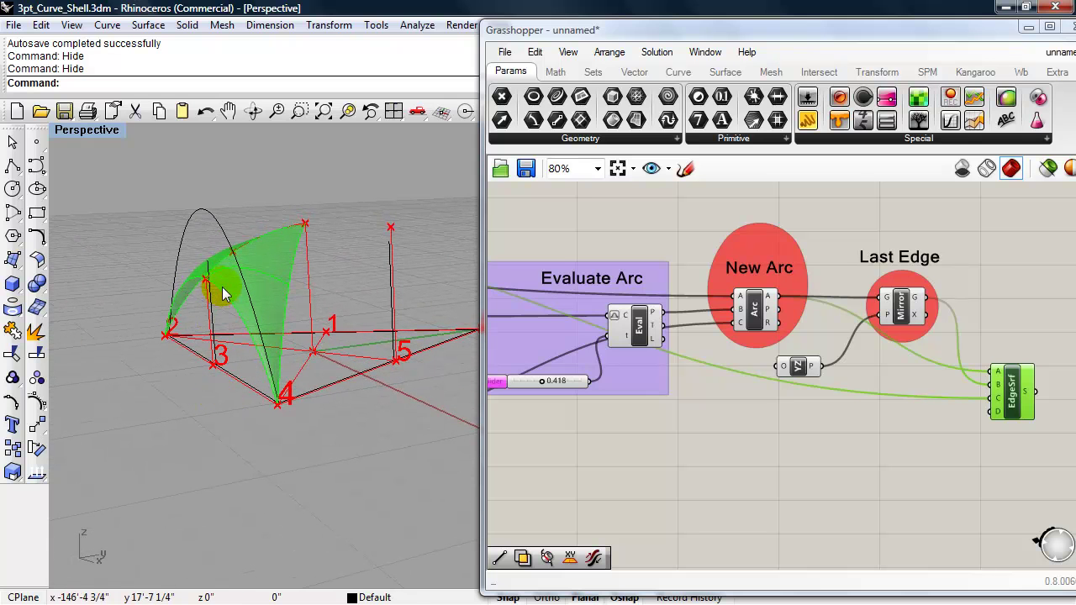
Set the Length slider in the Vertical from PT 3 group to 54 and inspect the reshaped surface in the Perspective viewport
right_click_drag(636, 479, 898, 418)
scroll(847, 462, "down", 3)
scroll(660, 412, "up", 3)
scroll(660, 420, "up", 2)
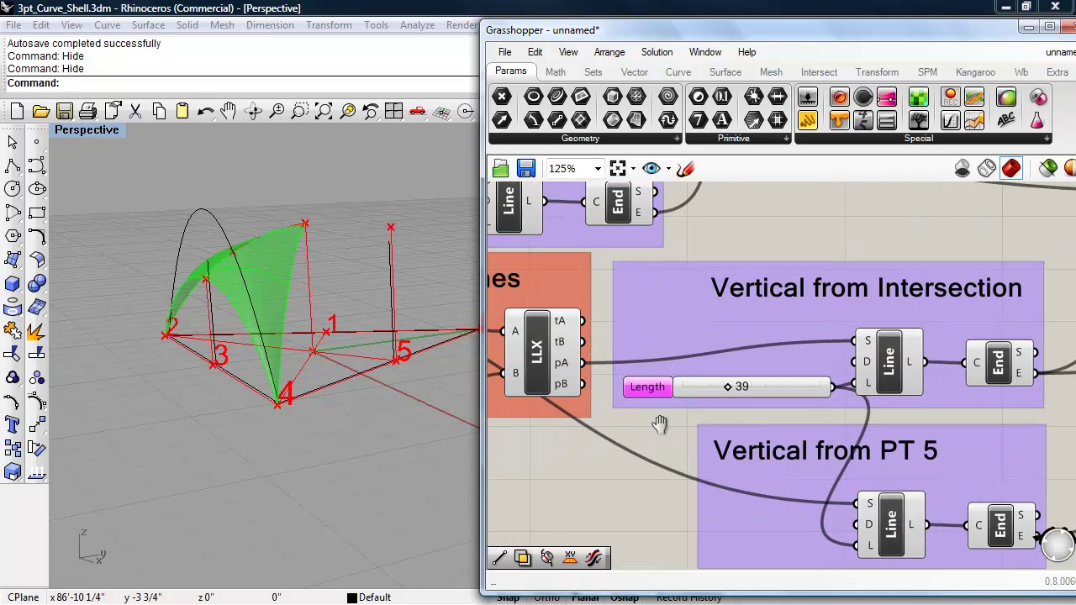
right_click_drag(660, 424, 634, 376)
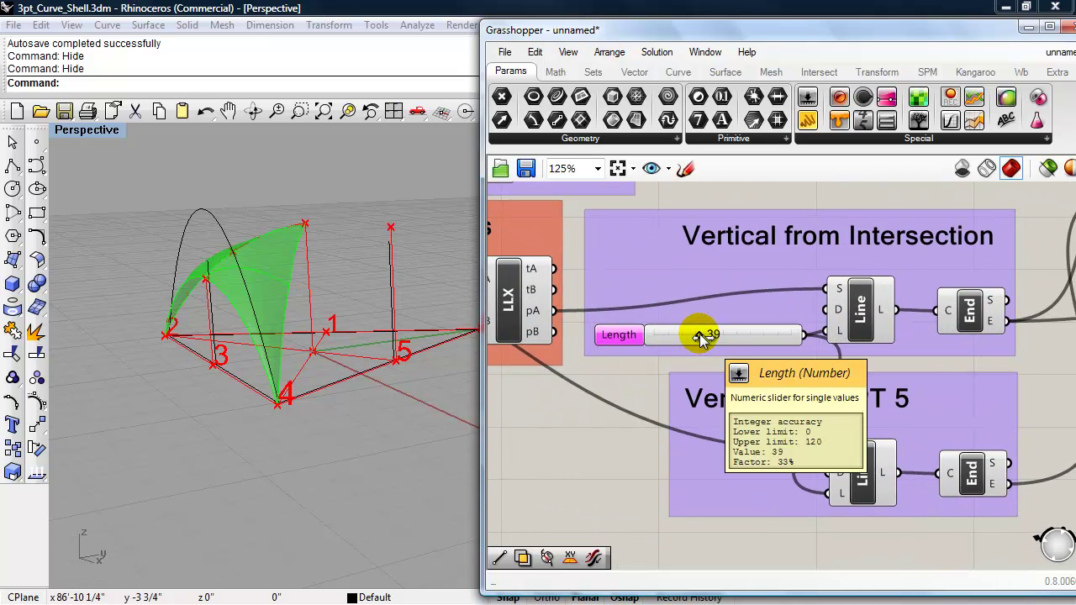
right_click_drag(606, 411, 816, 431)
scroll(629, 422, "down", 4)
scroll(653, 340, "up", 2)
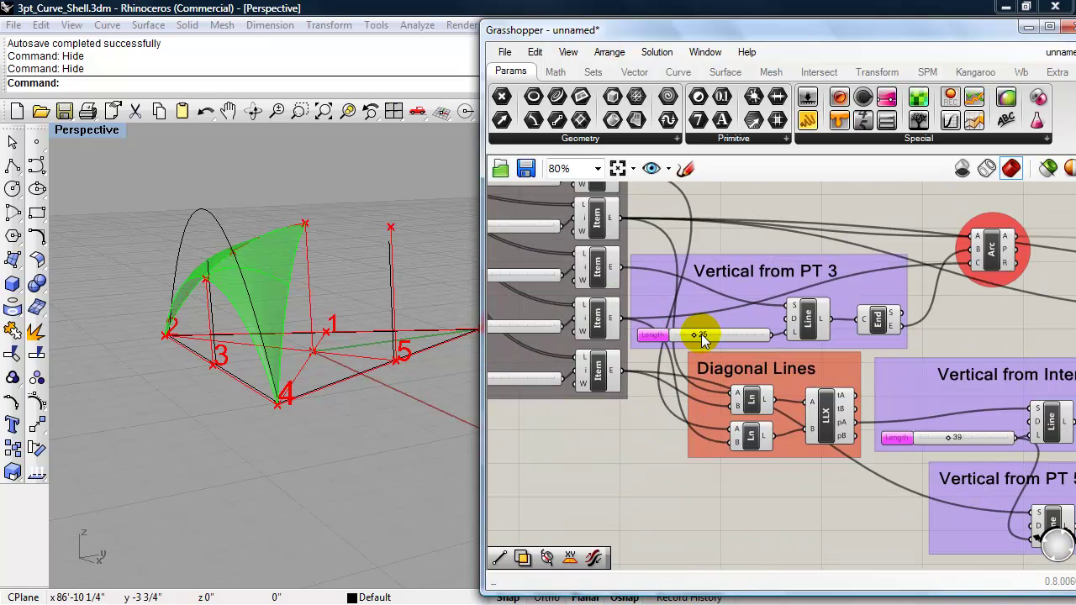
left_click_drag(695, 333, 716, 341)
left_click(427, 365)
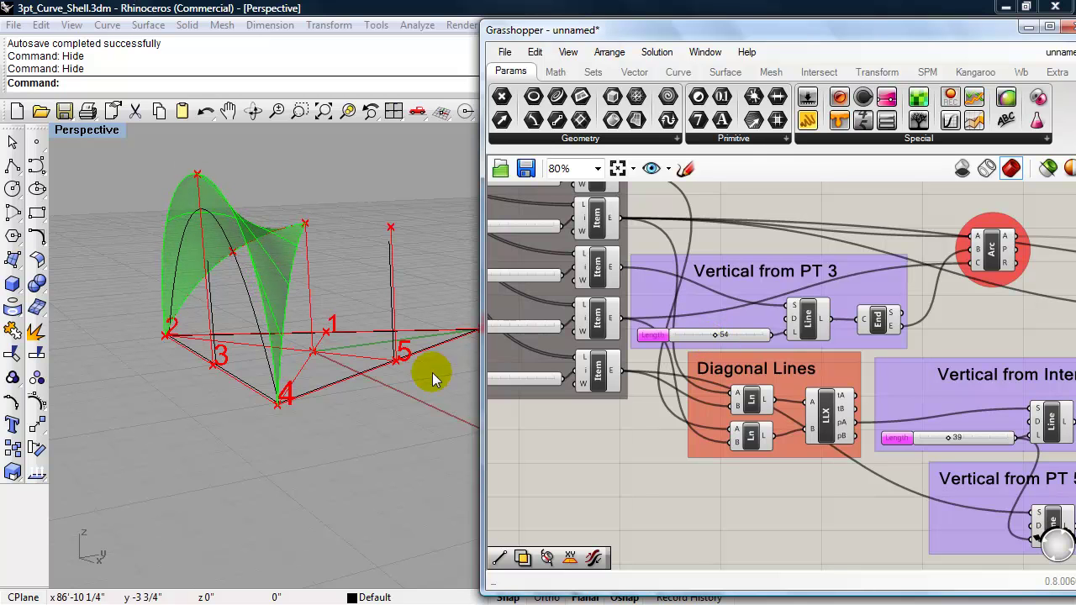
left_click(220, 387)
right_click_drag(216, 390, 211, 420)
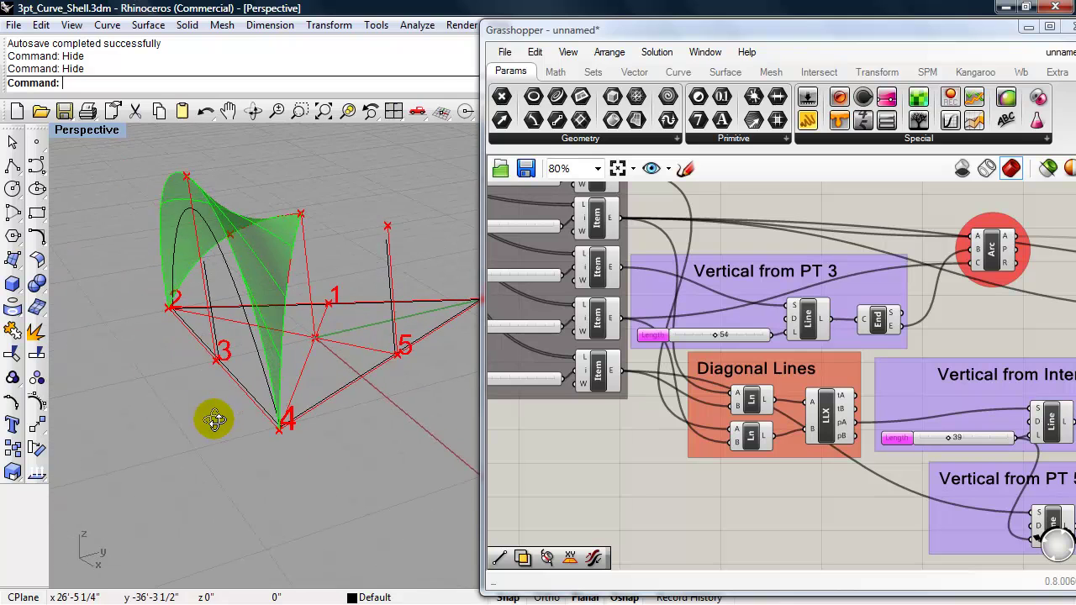
scroll(554, 450, "up", 2)
right_click_drag(252, 385, 272, 386)
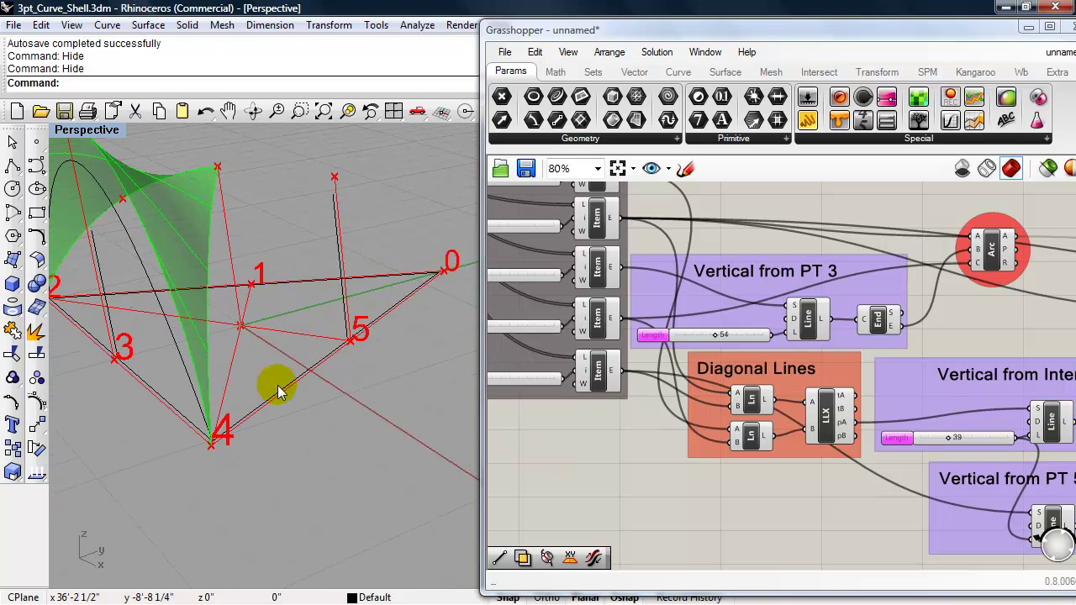
right_click_drag(201, 381, 214, 409)
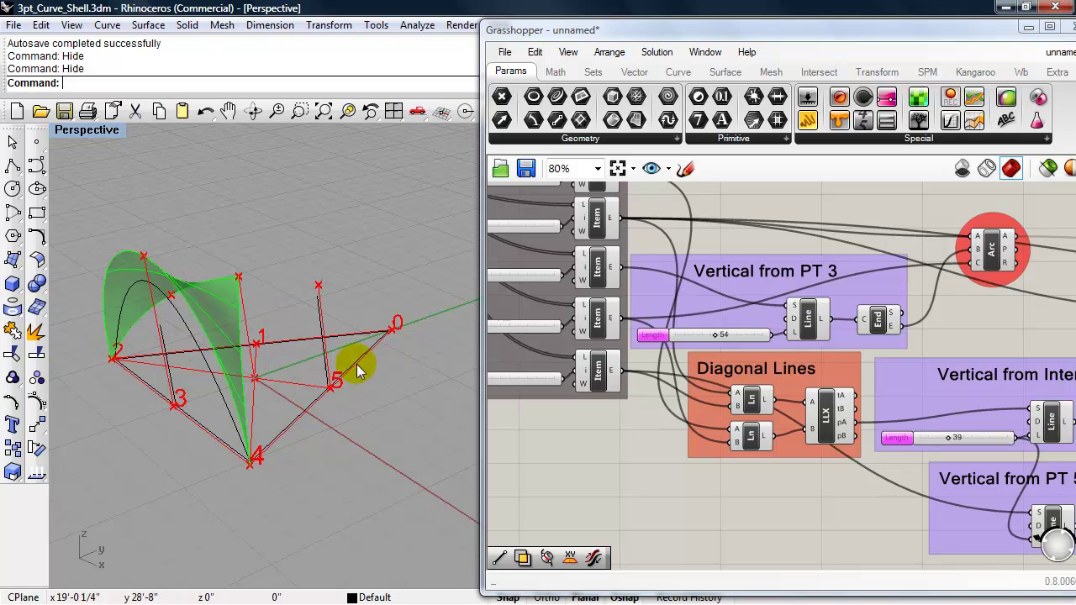
Add a scribble reading "Edge Surface" above the Edge Surface component
scroll(624, 439, "down", 5)
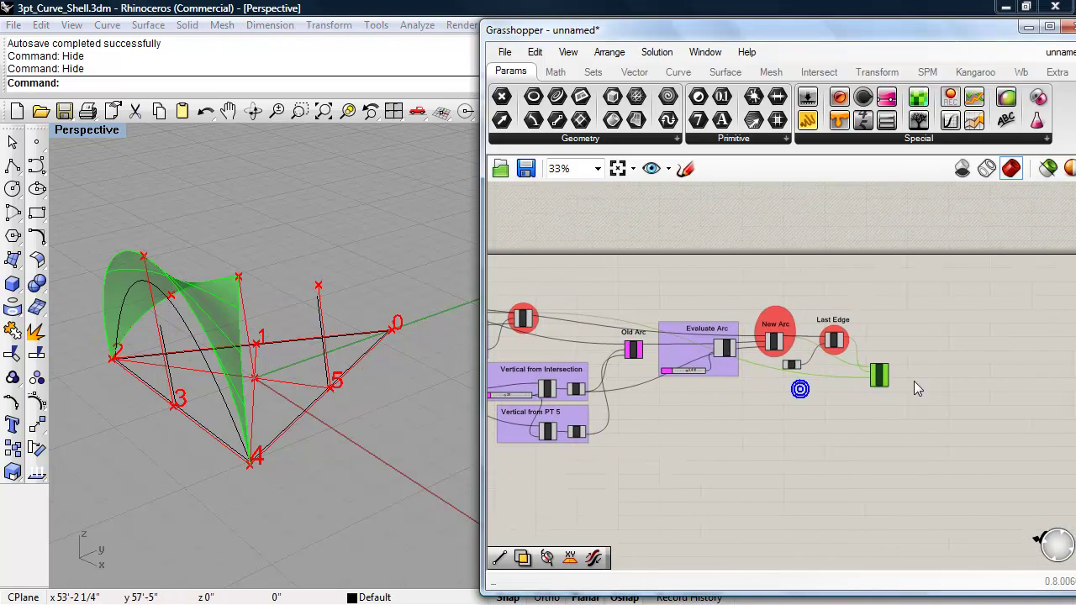
scroll(922, 377, "up", 4)
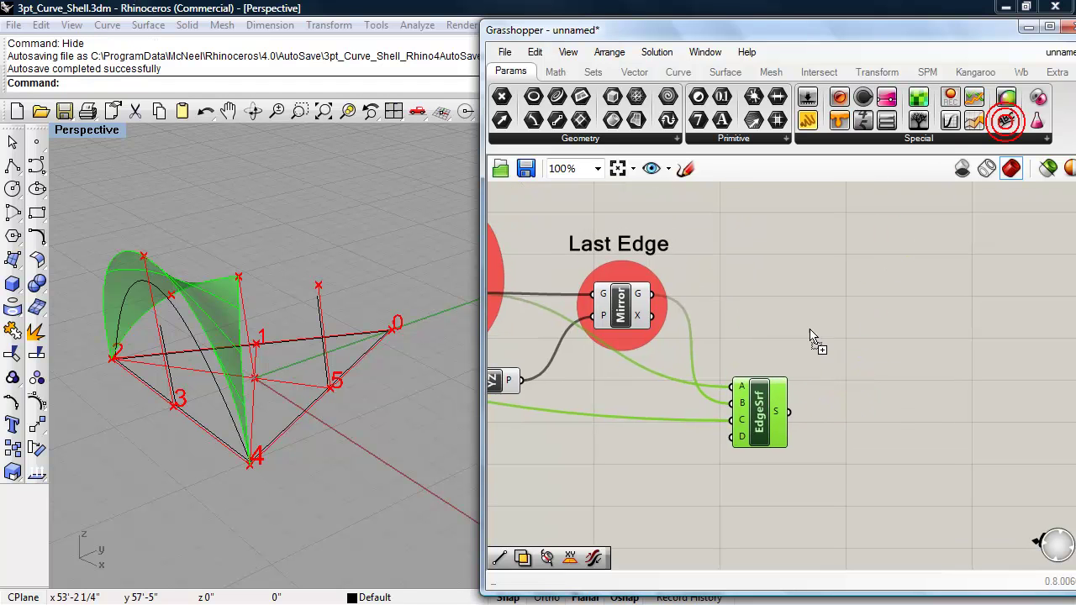
left_click_drag(812, 336, 776, 335)
double_click(776, 335)
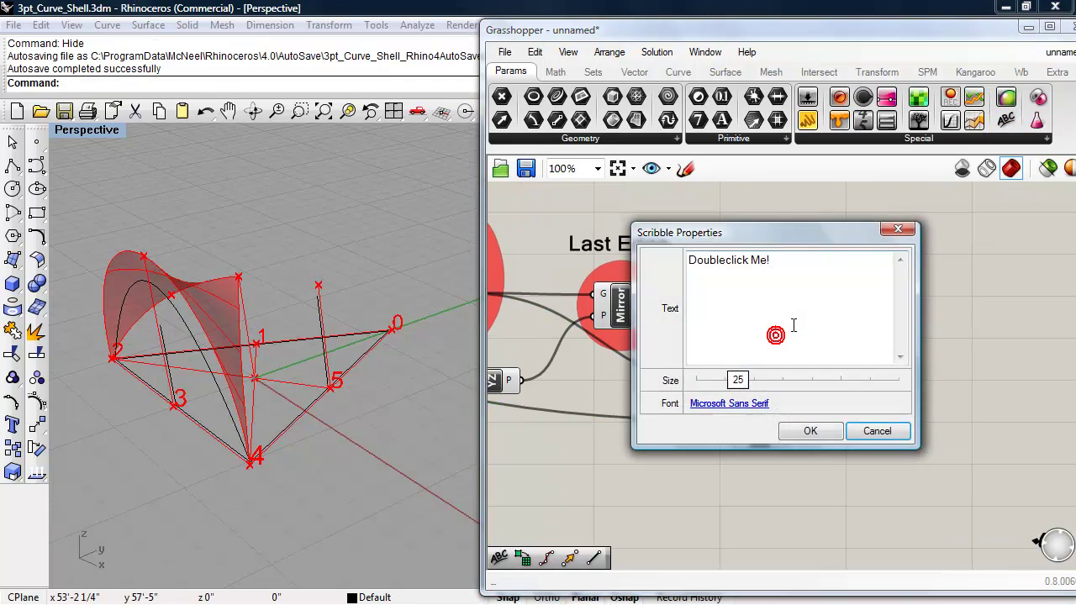
left_click(781, 261)
type("Edge Surface")
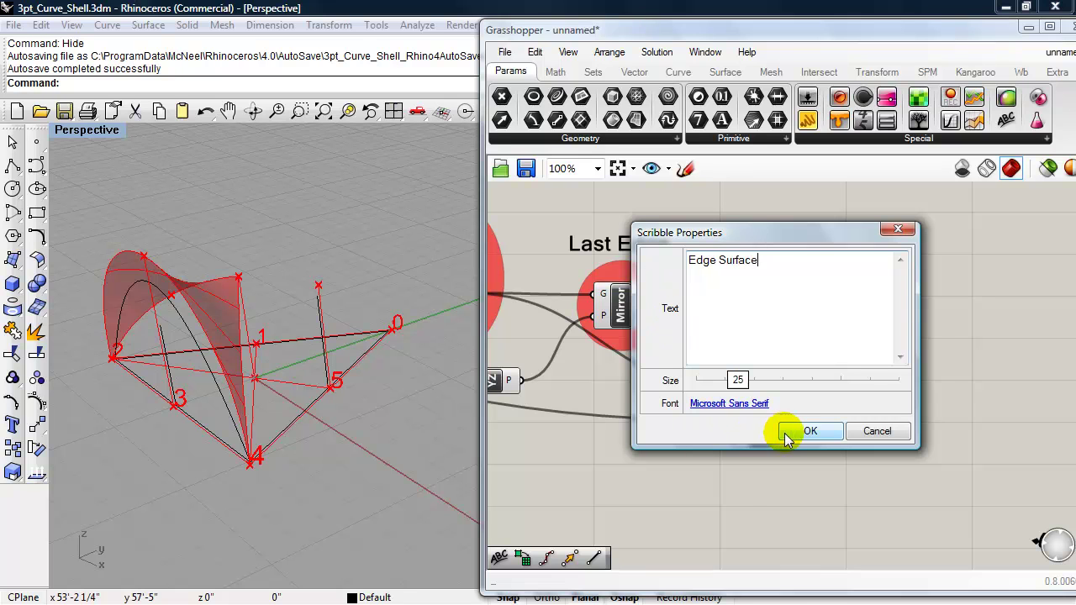
left_click(810, 430)
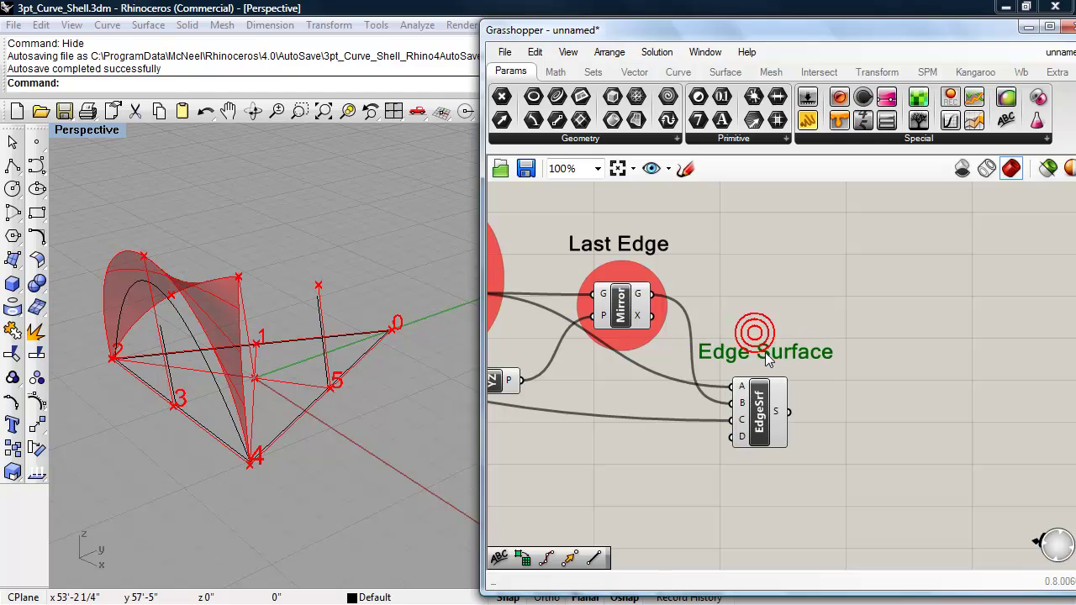
Group the Edge Surface component together with its label
left_click_drag(828, 456, 753, 340)
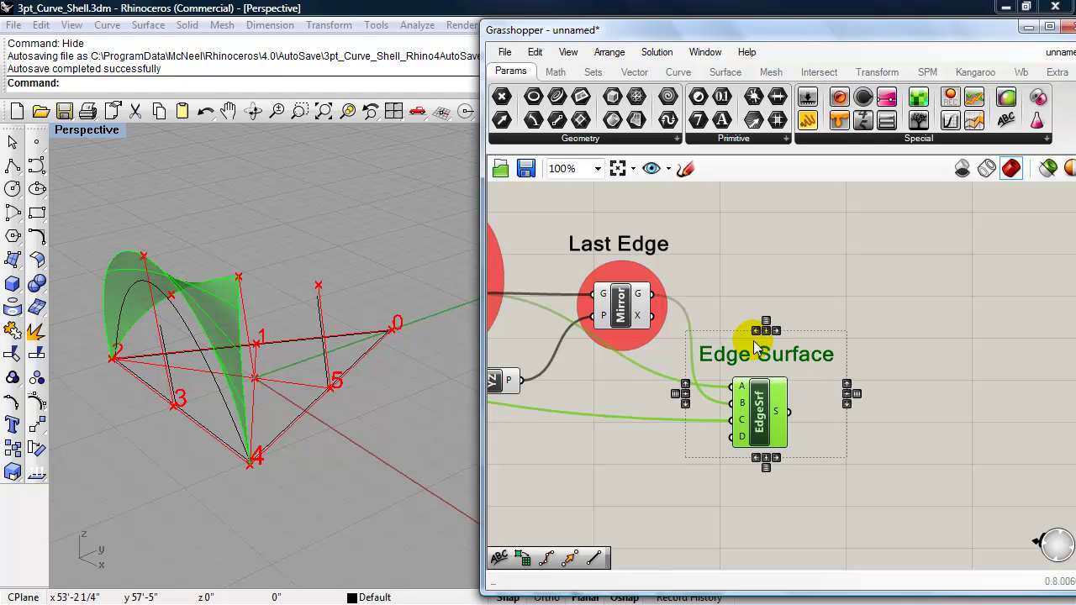
key("ctrl+g")
left_click(847, 497)
Add a scribble reading "Polar Array" beyond the Edge Surface group and straighten it horizontally
right_click_drag(870, 460, 768, 448)
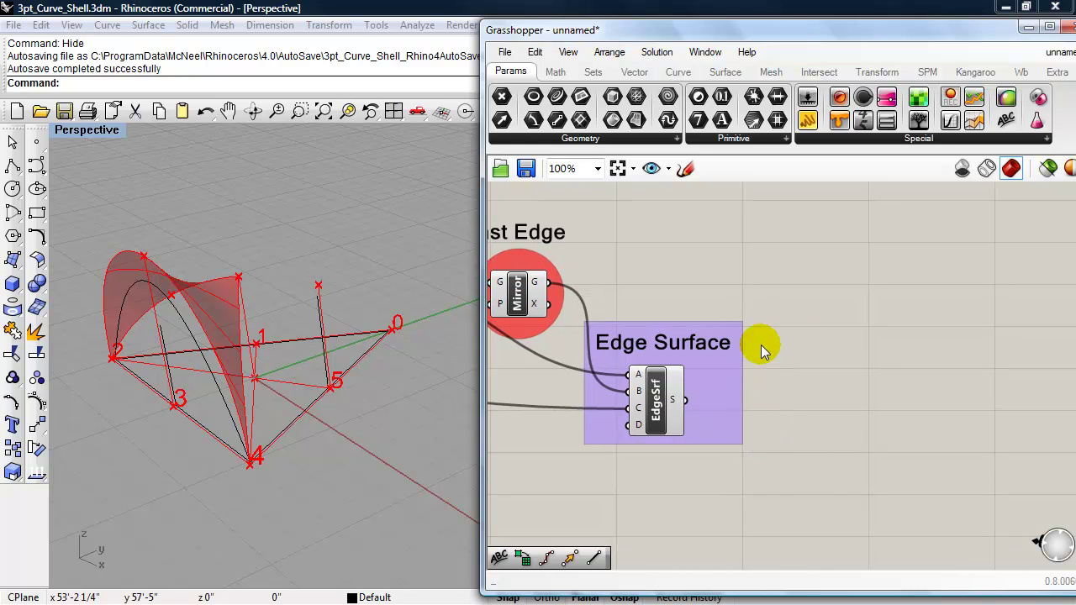
left_click_drag(1002, 137, 920, 270)
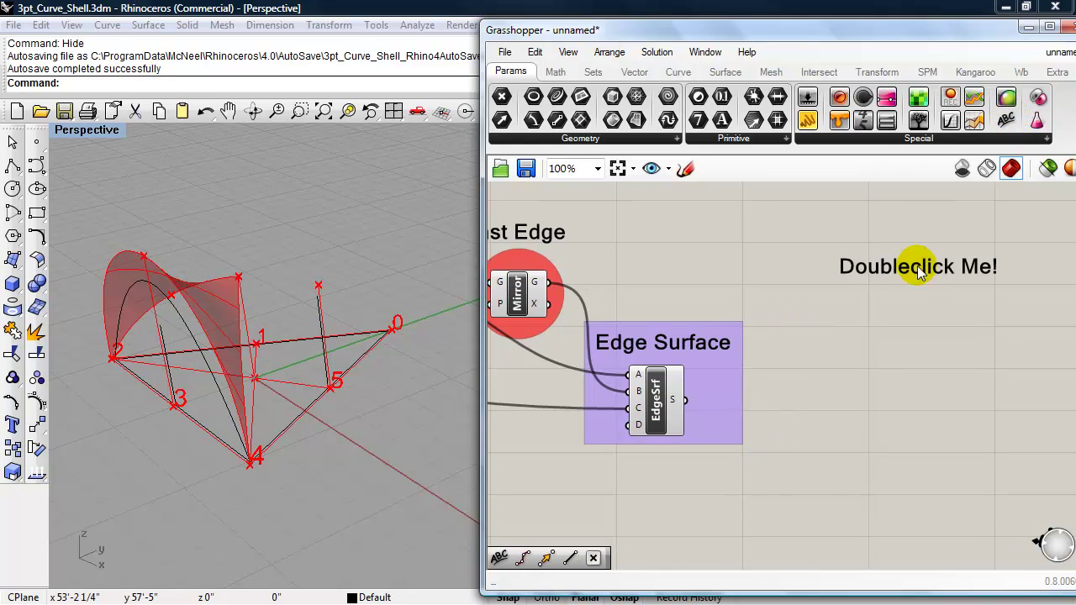
double_click(881, 280)
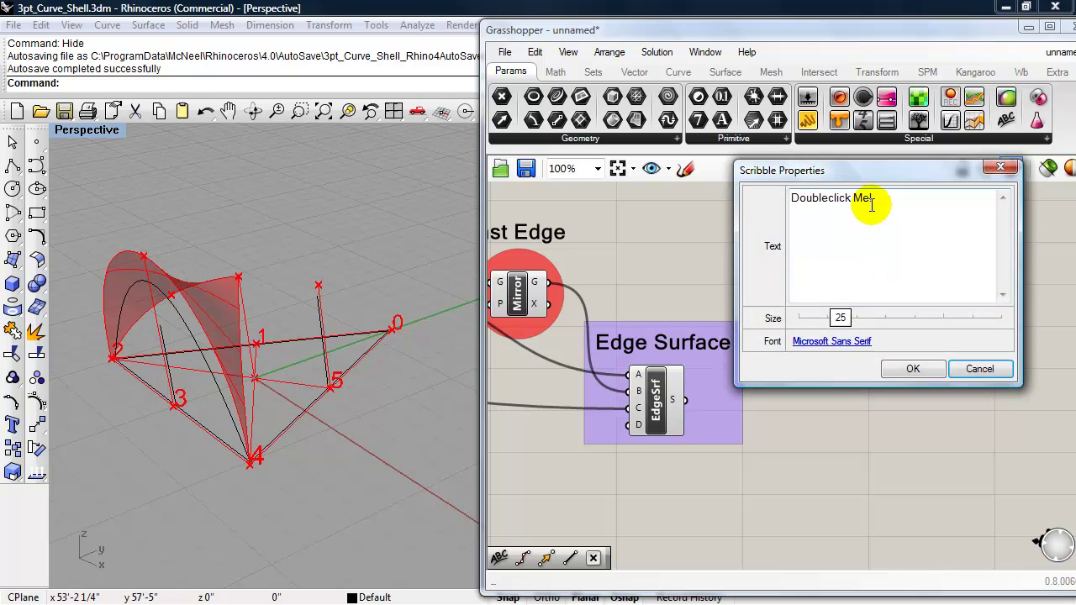
type("Polar Ar")
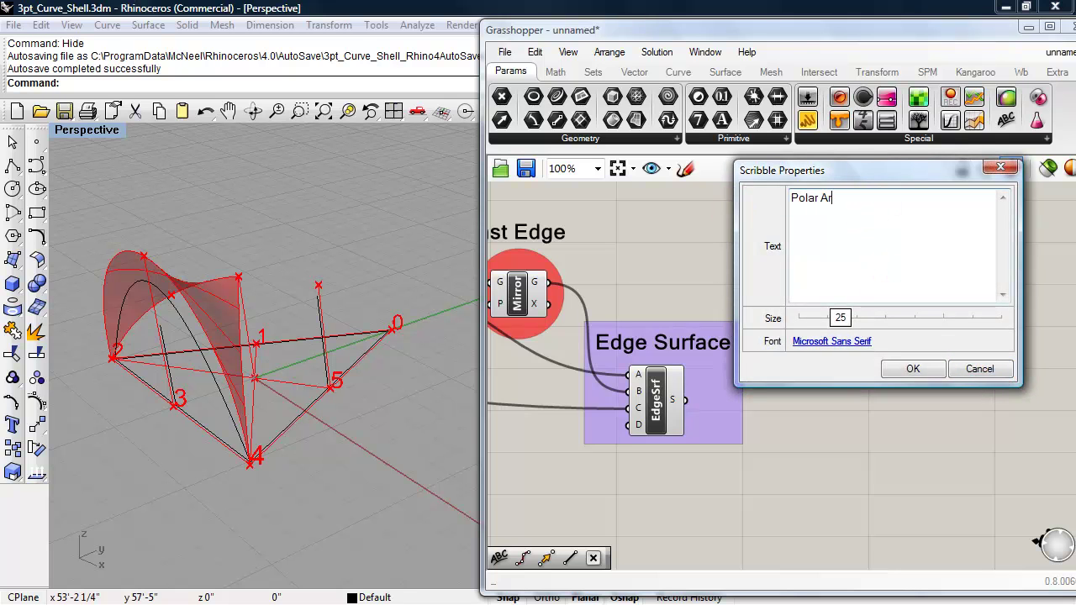
type("ray")
left_click(909, 368)
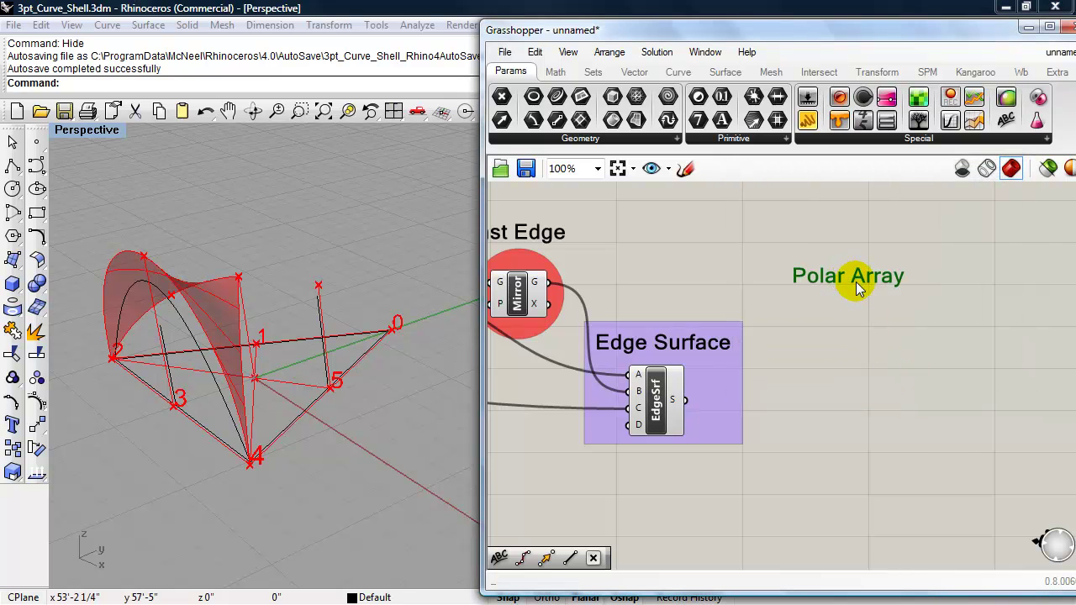
left_click(858, 282)
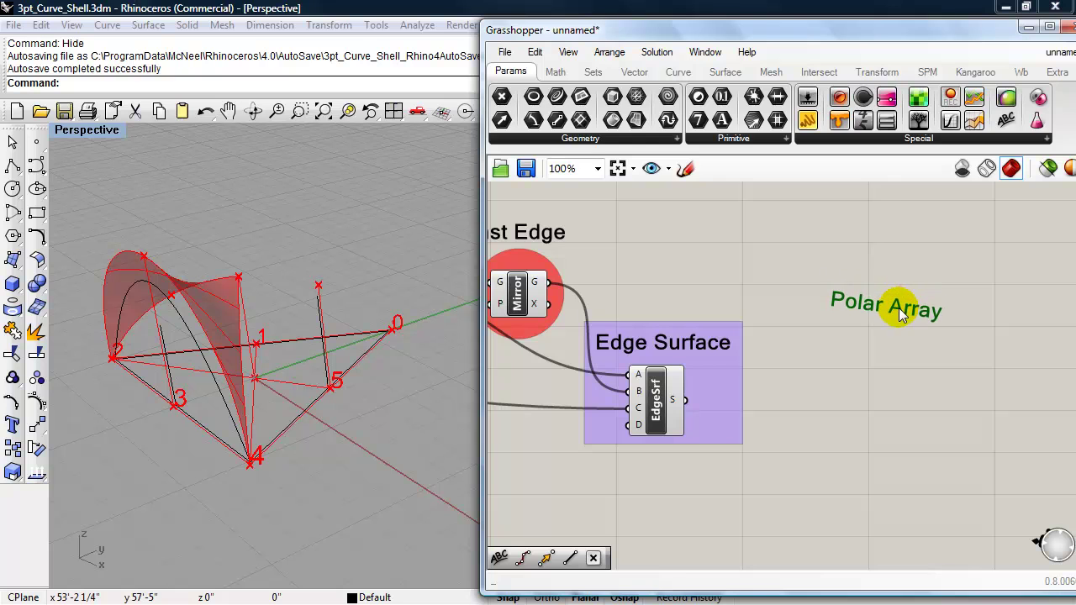
left_click(915, 313)
left_click_drag(915, 302, 915, 300)
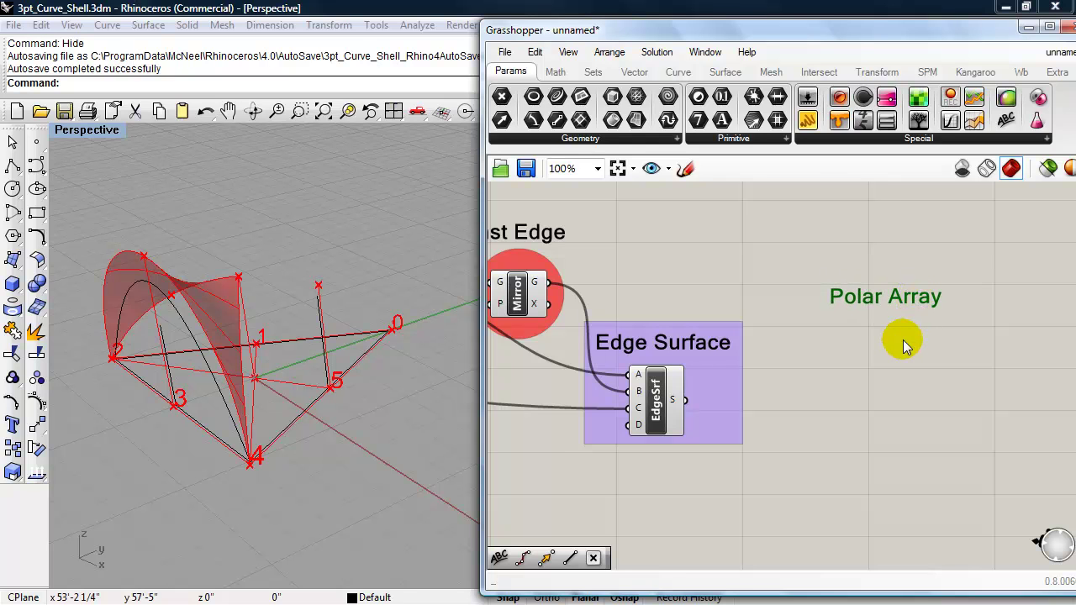
Add a Series component and place it beneath the Polar Array label
double_click(881, 376)
type("series")
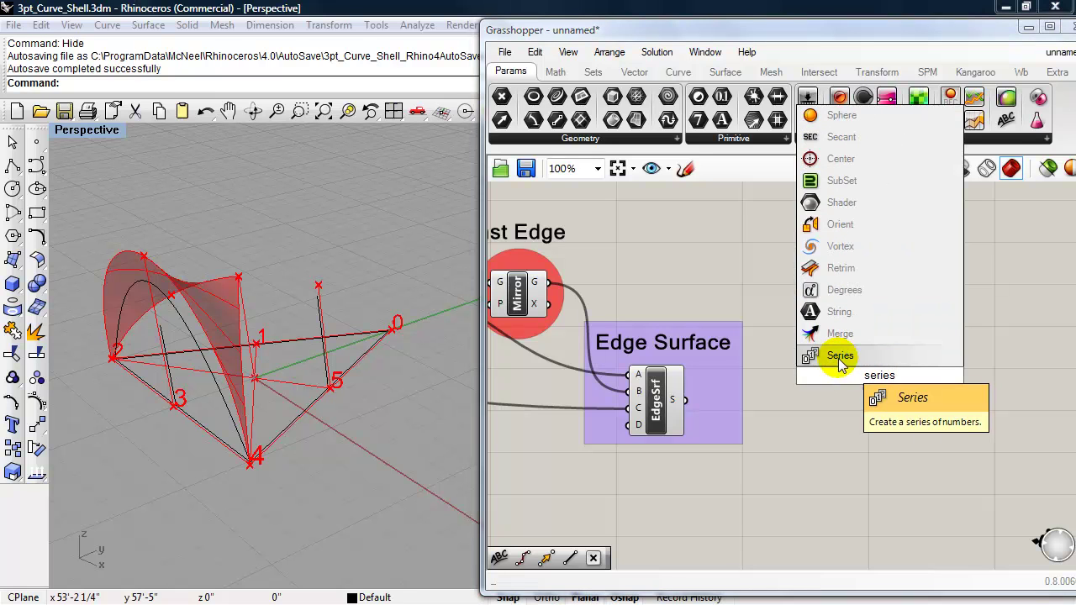
left_click(840, 356)
left_click_drag(878, 383, 908, 387)
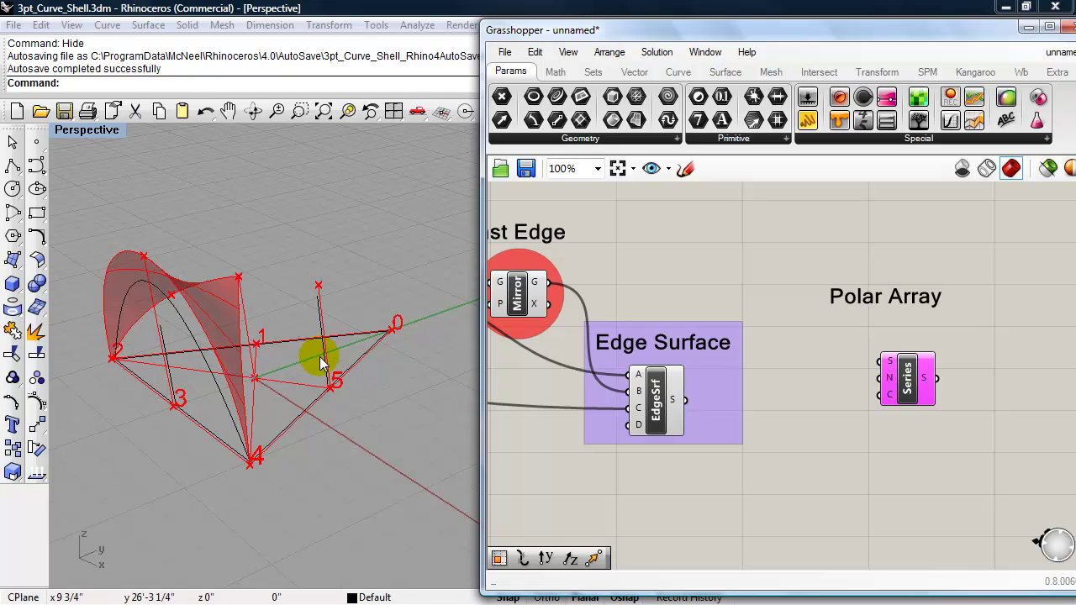
Duplicate the Length slider from the Vertical from Intersection group and place the copy beside the Series component's inputs
right_click_drag(826, 431, 891, 432)
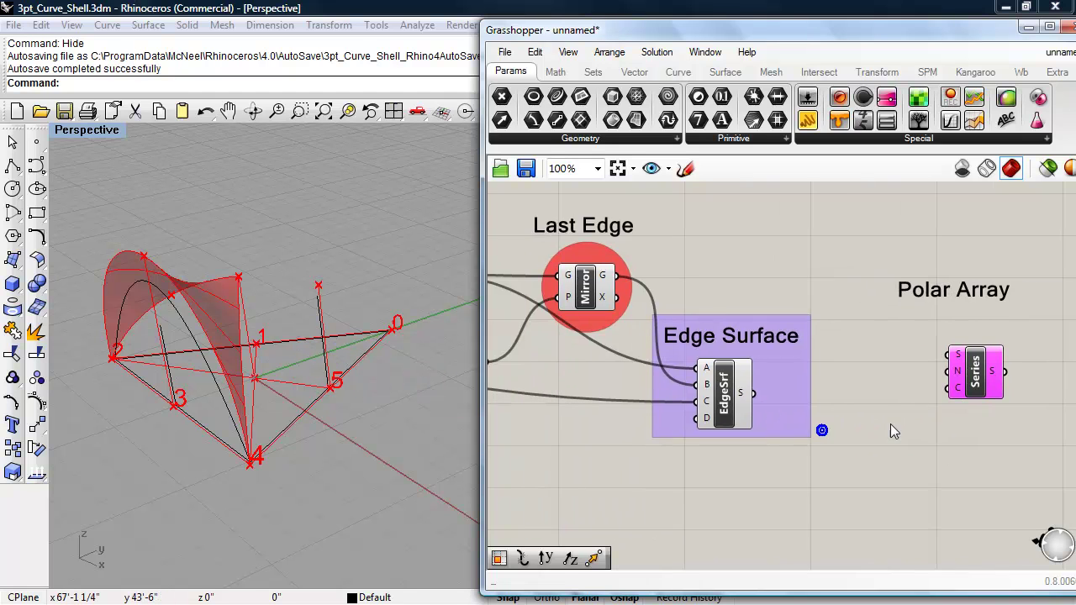
scroll(889, 431, "down", 1)
right_click_drag(768, 431, 846, 416)
right_click_drag(655, 406, 831, 406)
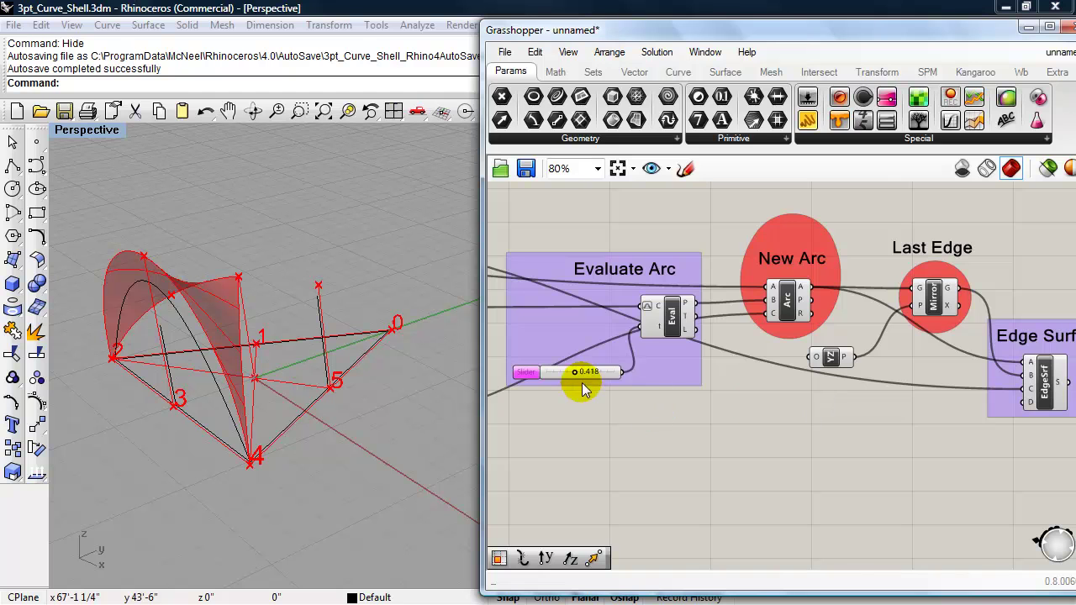
right_click_drag(608, 418, 828, 409)
right_click_drag(728, 403, 943, 368)
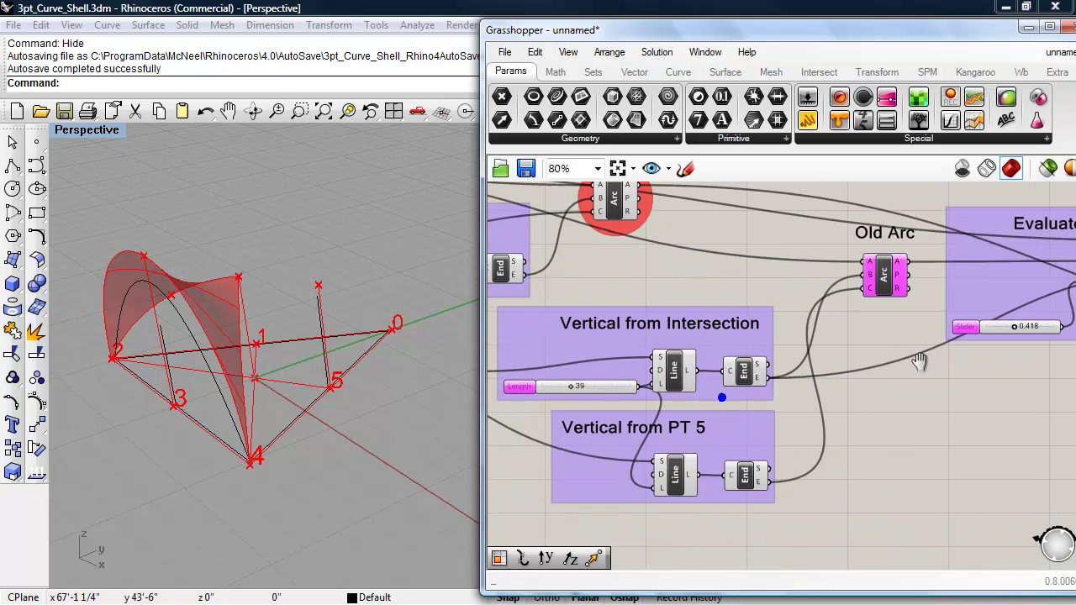
left_click(606, 386)
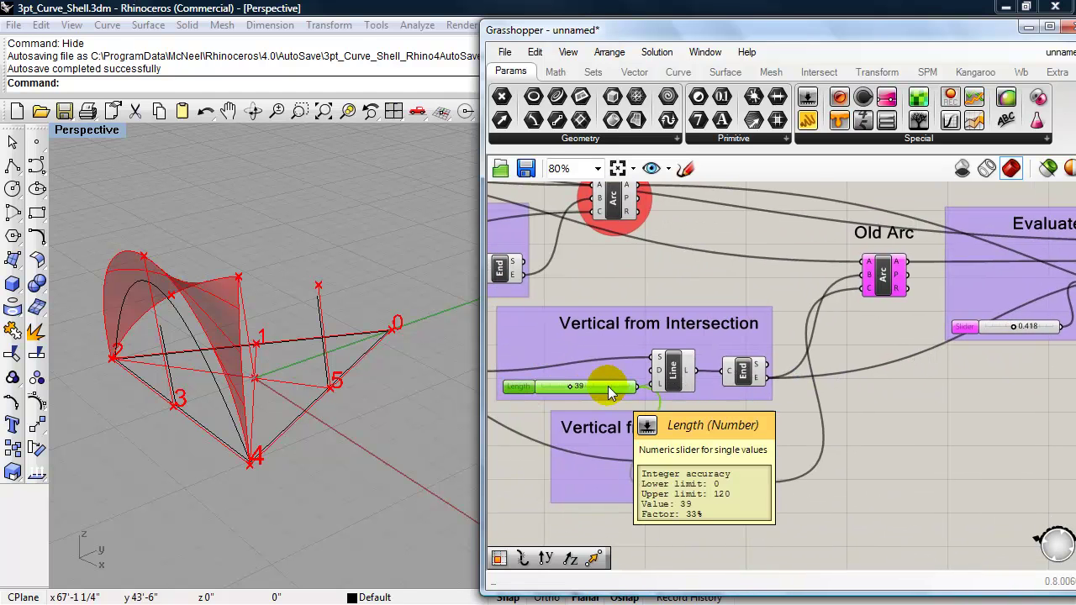
left_click_drag(607, 385, 925, 437)
right_click_drag(925, 437, 654, 436)
left_click_drag(654, 436, 962, 395)
right_click_drag(963, 395, 598, 431)
left_click_drag(599, 430, 971, 405)
right_click_drag(989, 433, 741, 449)
left_click_drag(803, 385, 850, 385)
left_click_drag(748, 435, 790, 403)
right_click_drag(817, 414, 782, 459)
scroll(819, 416, "up", 4)
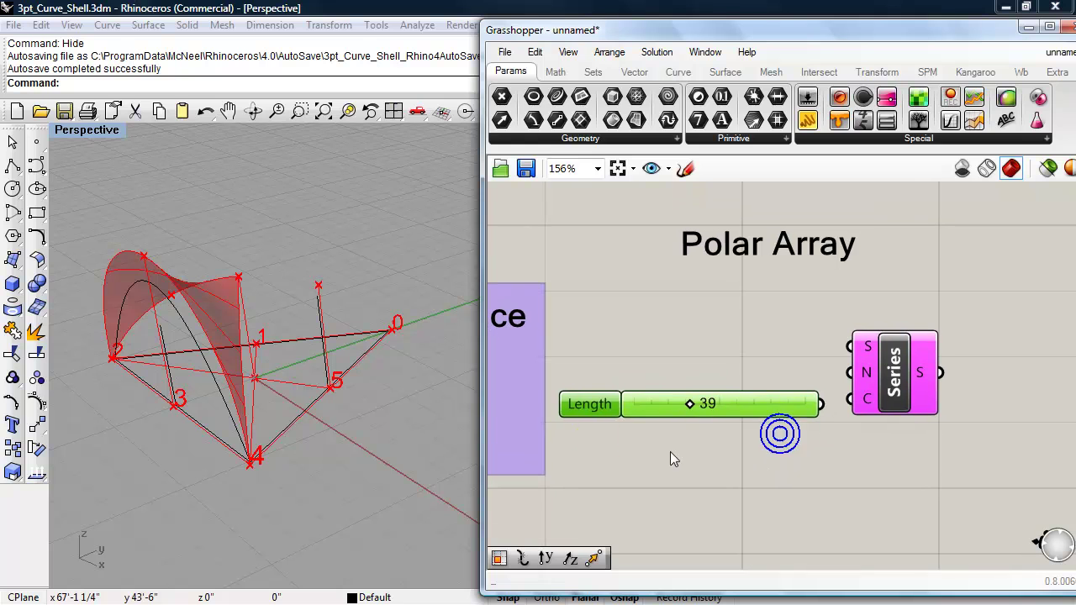
Rename the copied Length slider as Count and connect it to the Series component's C input
right_click(585, 408)
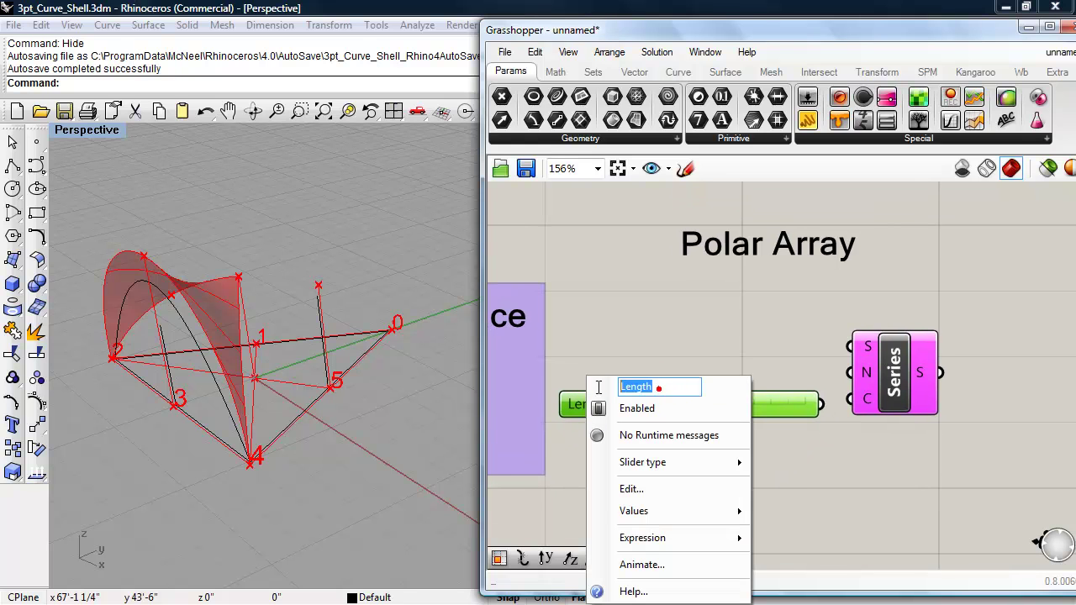
type("Count")
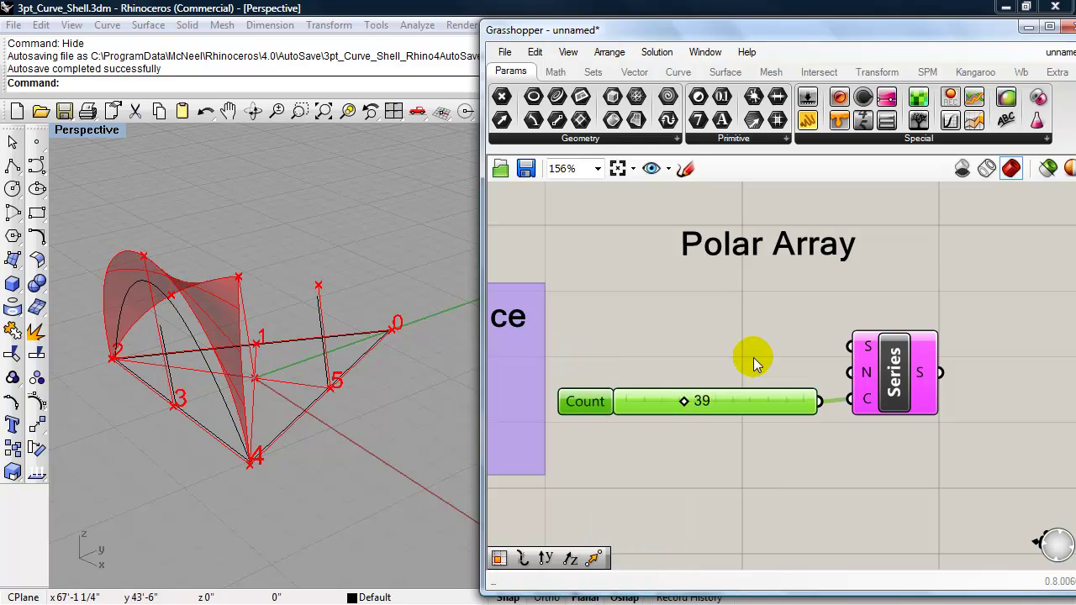
Paste another slider copy directly above the Count slider and rename it as angle
key("ctrl+v")
left_click_drag(758, 391, 751, 362)
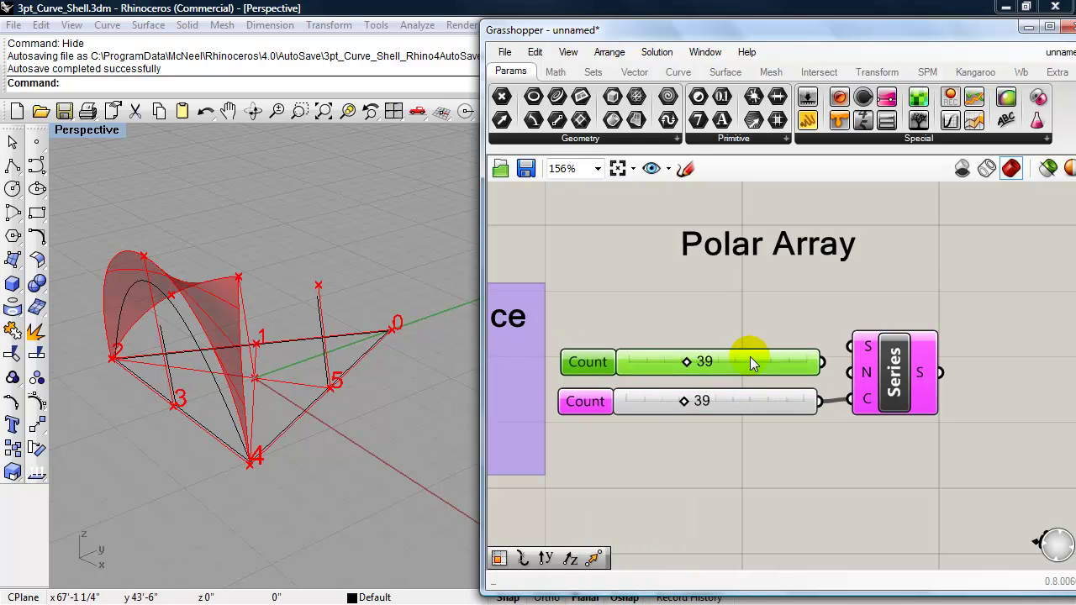
right_click(594, 359)
left_click(664, 371)
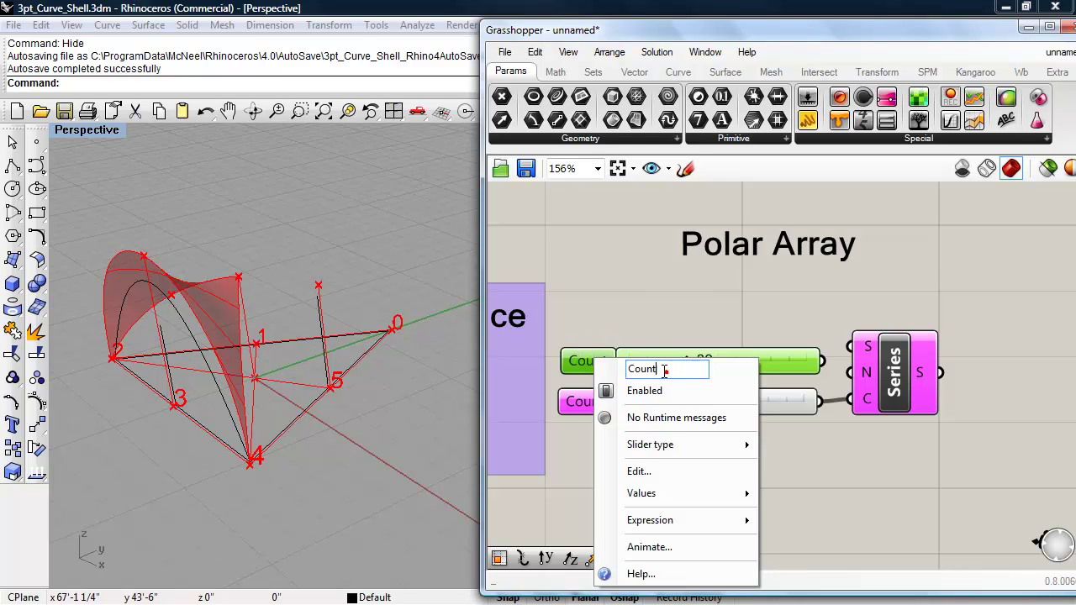
type("ang")
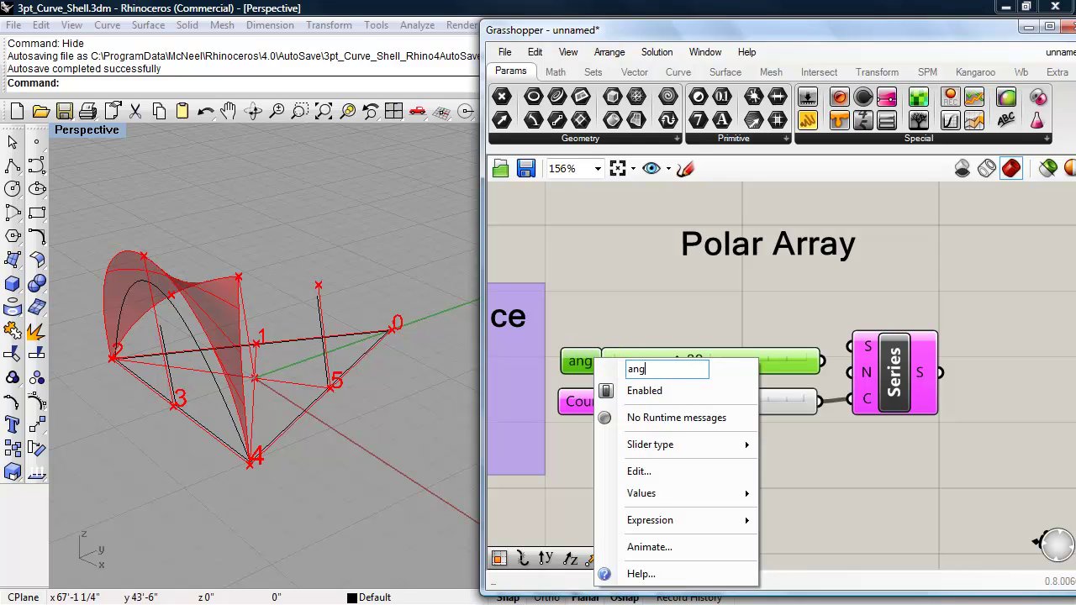
type("le")
left_click(650, 334)
Set the angle slider to 120 and connect it to the Series component's N input
double_click(714, 366)
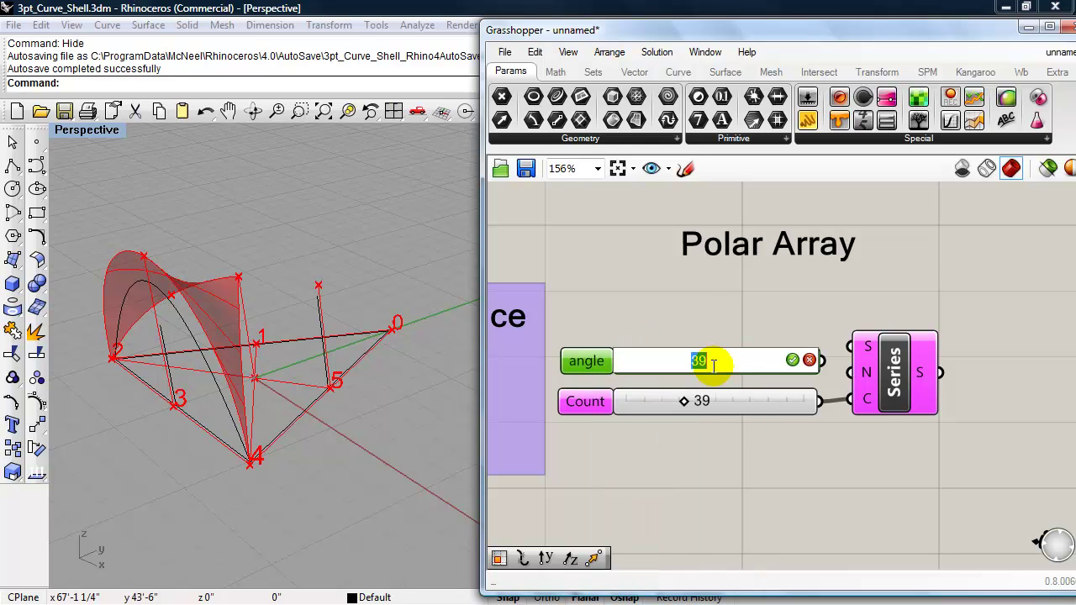
type("120")
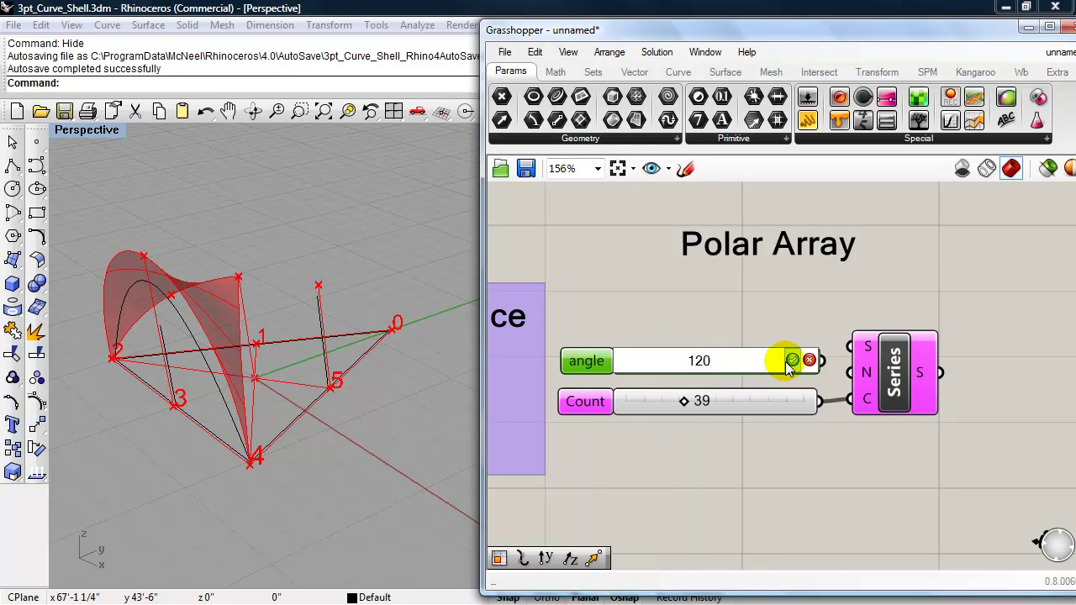
left_click(793, 360)
left_click_drag(822, 361, 848, 373)
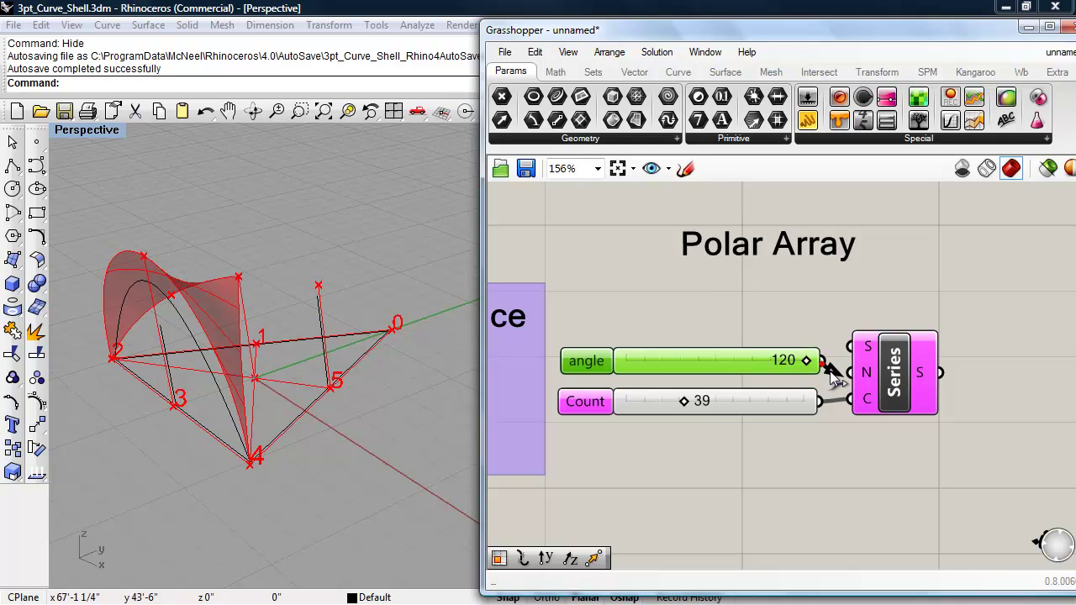
Set the Count slider in the Polar Array section to 3
double_click(713, 402)
type("3")
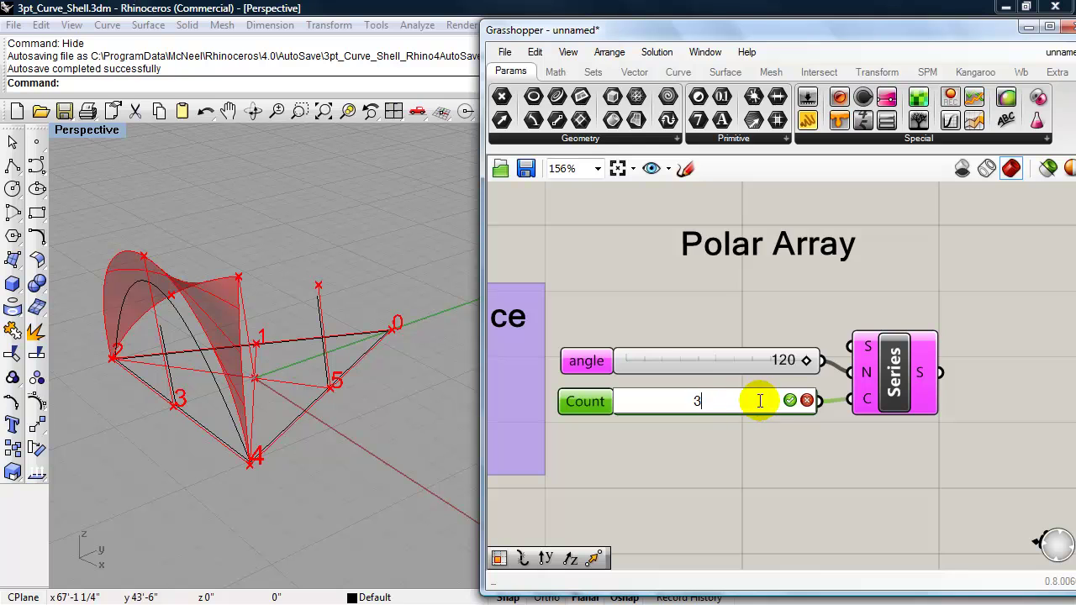
left_click(789, 401)
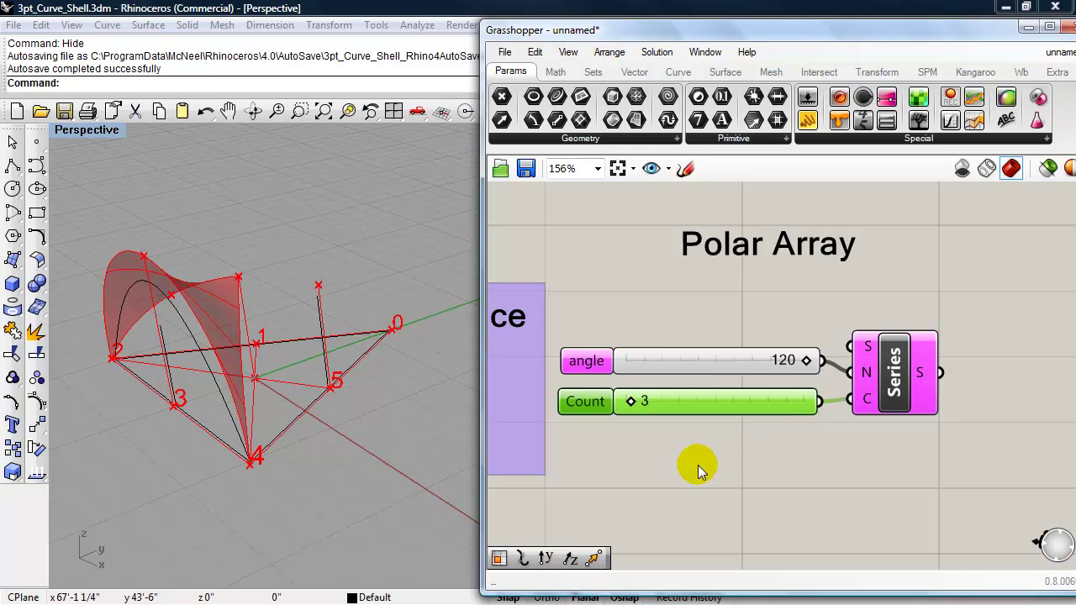
Duplicate the Rad and Rotate components from the Triangle group and place the copies just below that group
right_click_drag(699, 464, 679, 451)
scroll(681, 458, "down", 2)
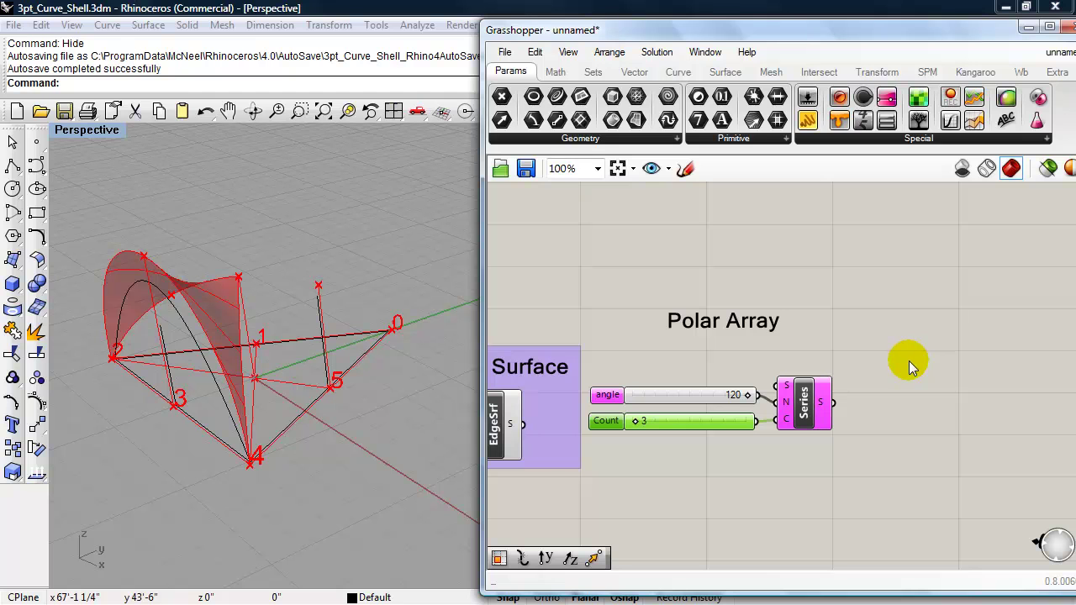
right_click_drag(898, 359, 905, 348)
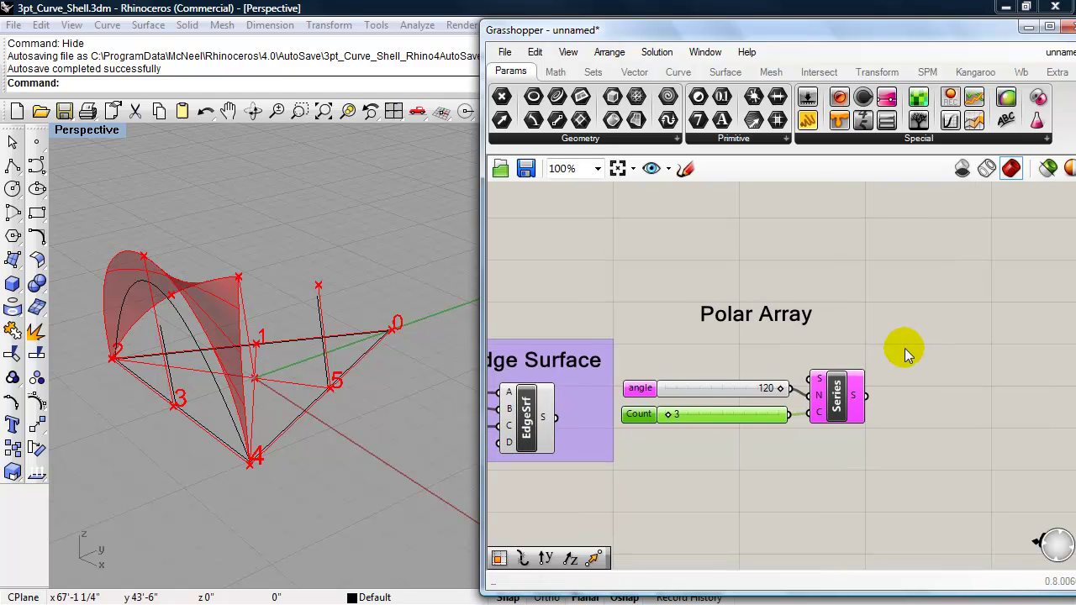
scroll(738, 355, "down", 4)
right_click_drag(668, 434, 844, 417)
right_click_drag(603, 389, 891, 383)
right_click_drag(692, 382, 932, 416)
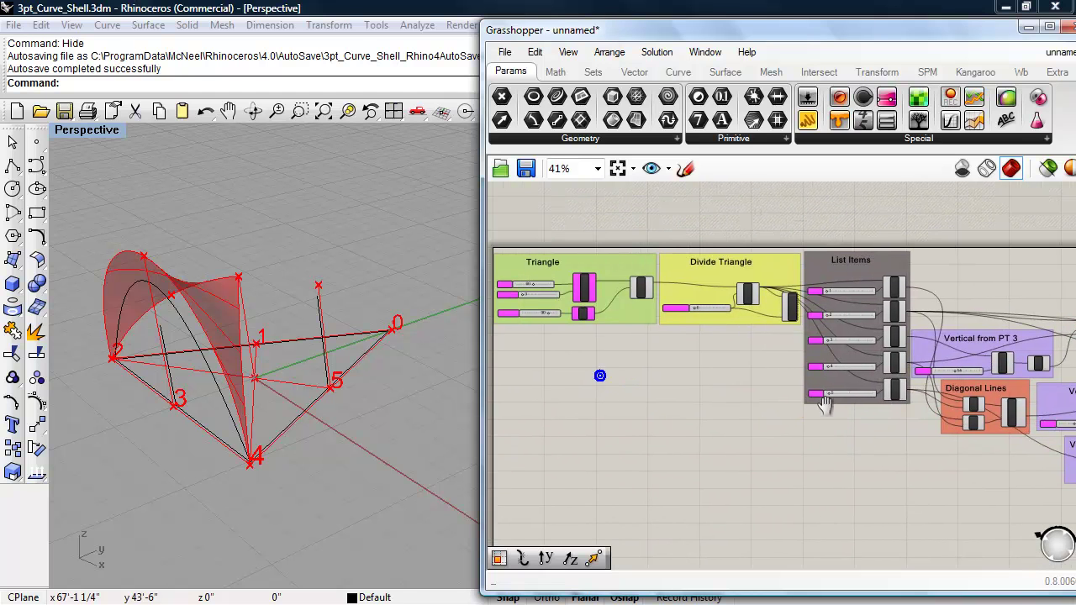
right_click_drag(696, 345, 721, 364)
scroll(580, 351, "up", 4)
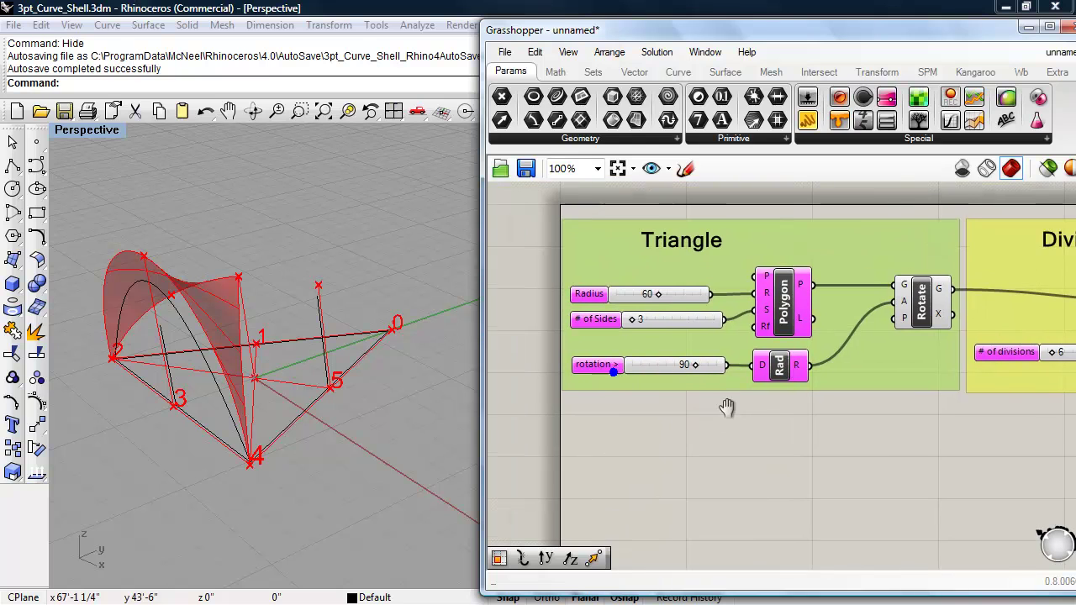
left_click(780, 368)
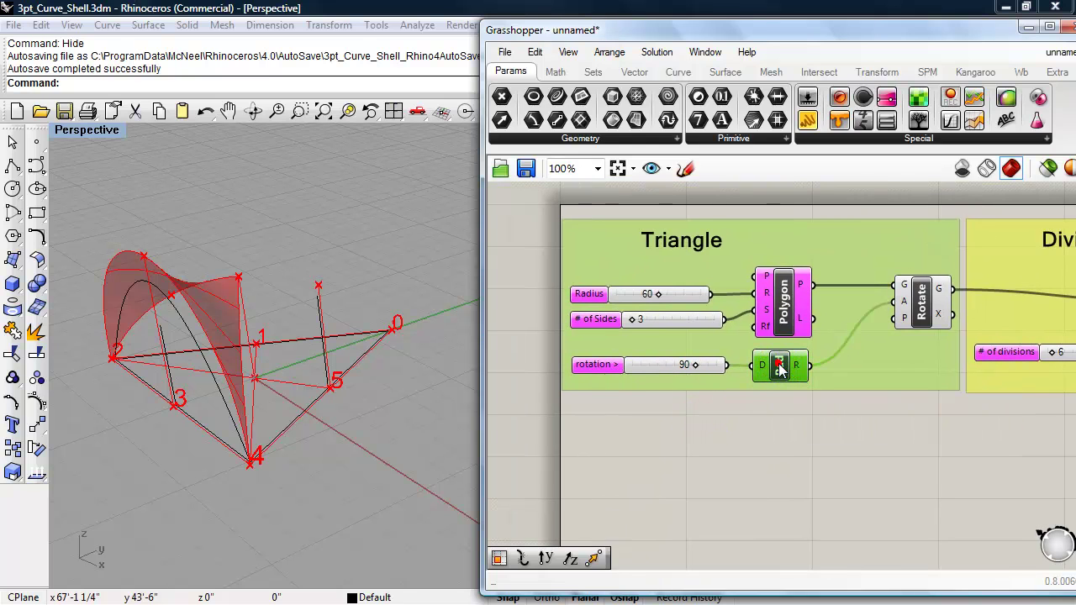
left_click(924, 318, "shift")
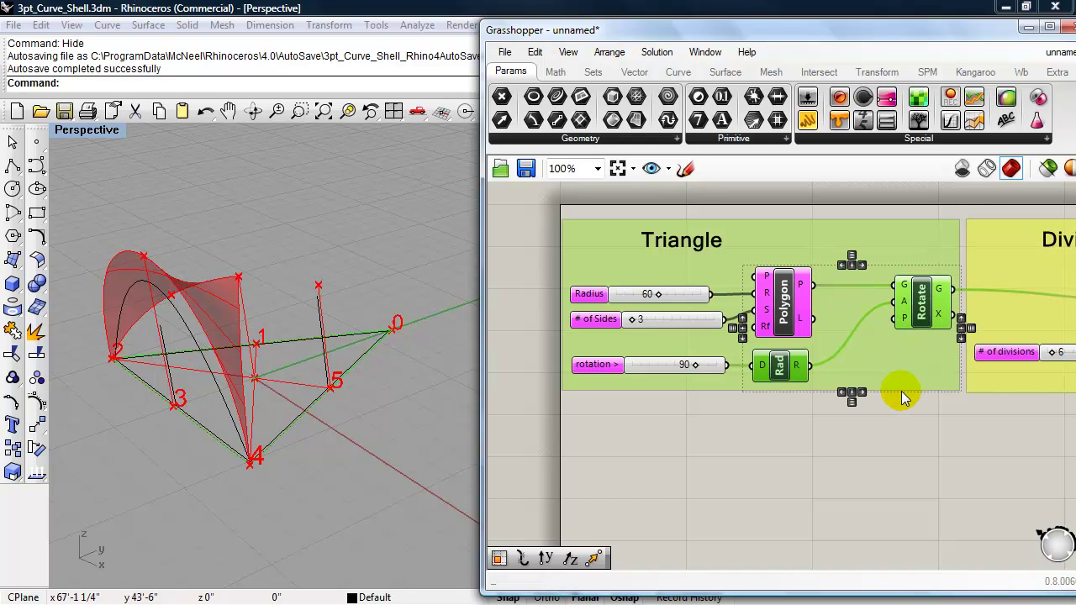
left_click_drag(915, 323, 893, 455)
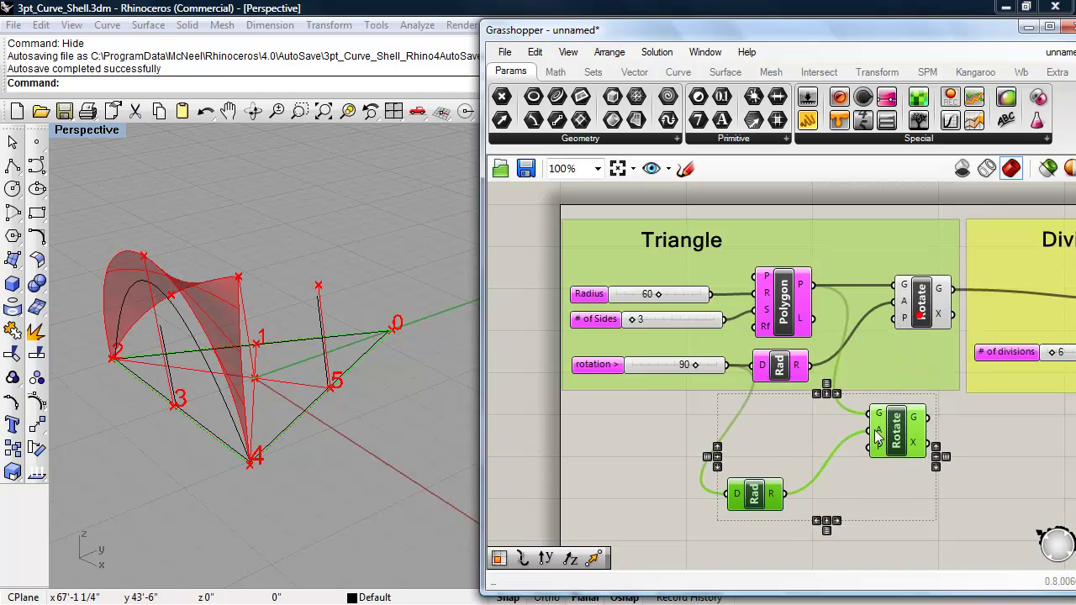
Move the copied Rad and Rotate components across the canvas to just beyond the Series component under the Polar Array label
scroll(782, 378, "down", 3)
scroll(782, 378, "down", 3)
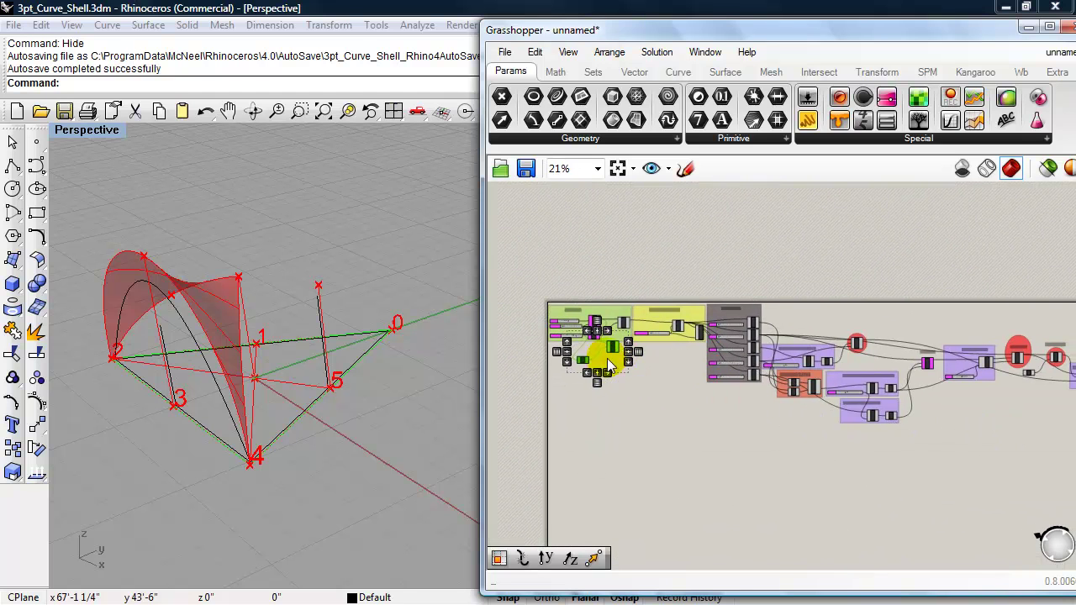
left_click_drag(612, 353, 1023, 426)
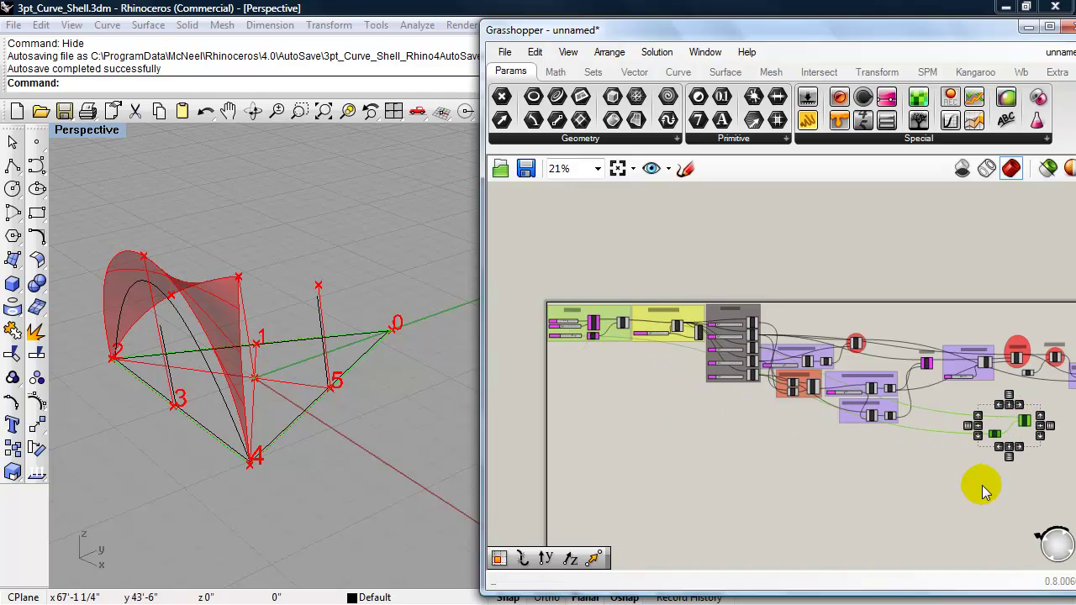
right_click_drag(980, 487, 728, 496)
left_click_drag(818, 432, 924, 421)
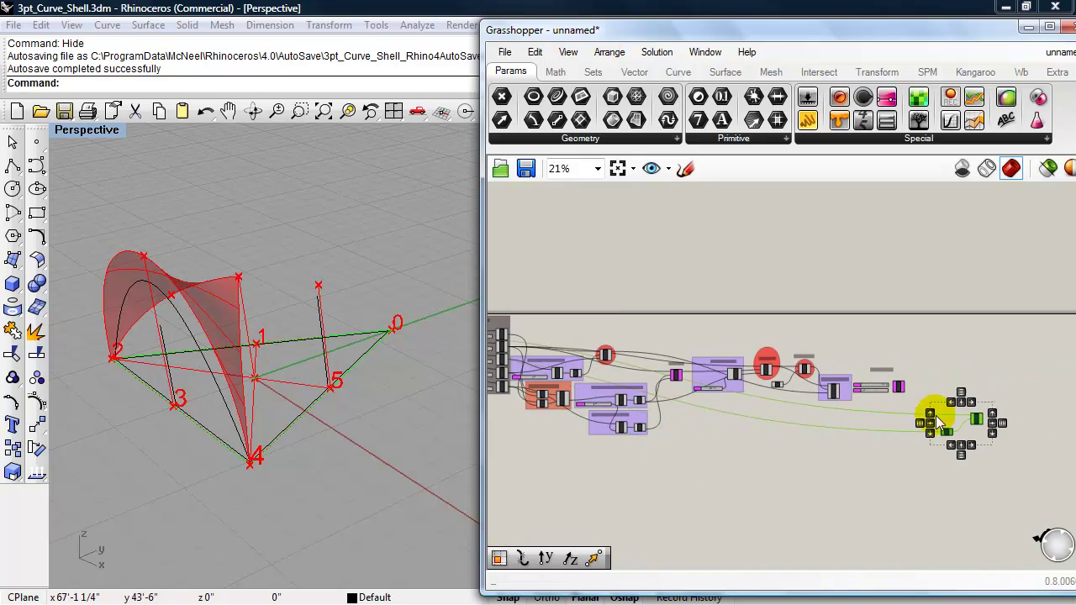
scroll(897, 405, "up", 2)
scroll(898, 405, "up", 3)
right_click_drag(891, 403, 681, 400)
left_click_drag(925, 442, 821, 382)
right_click_drag(638, 400, 716, 395)
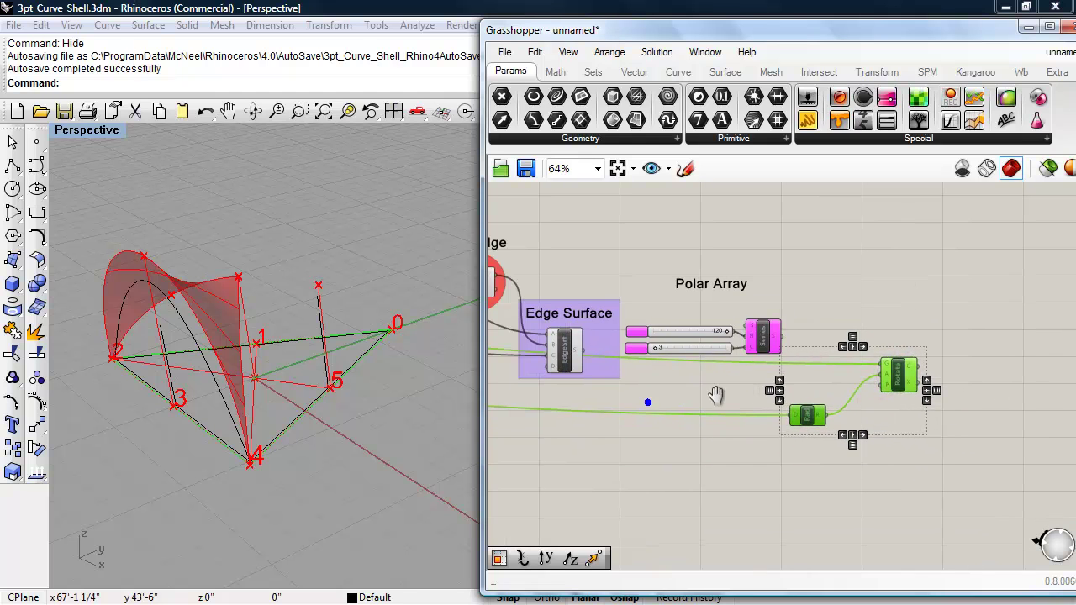
left_click(669, 441)
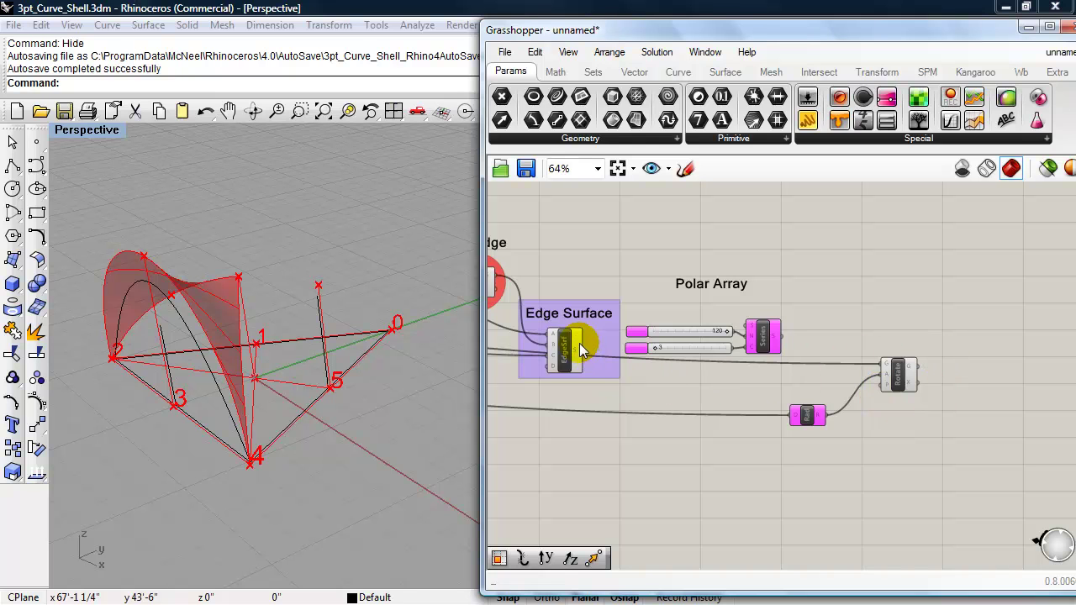
Connect the EdgeSrf output to the copied Rotate's G input and the Series output to the copied Rad's D input
left_click_drag(589, 356, 882, 367)
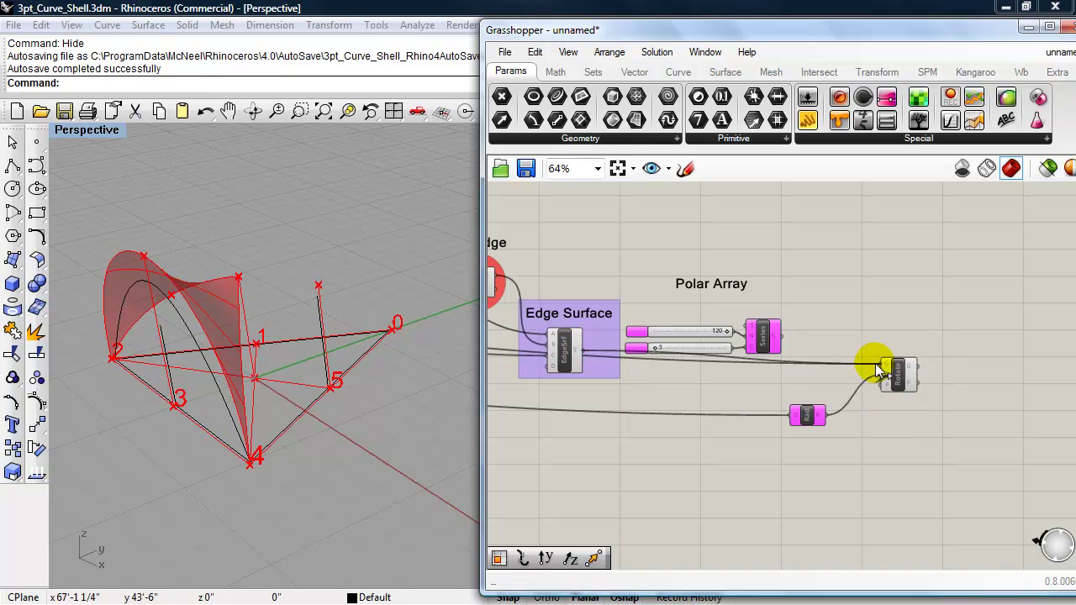
scroll(875, 414, "up", 2)
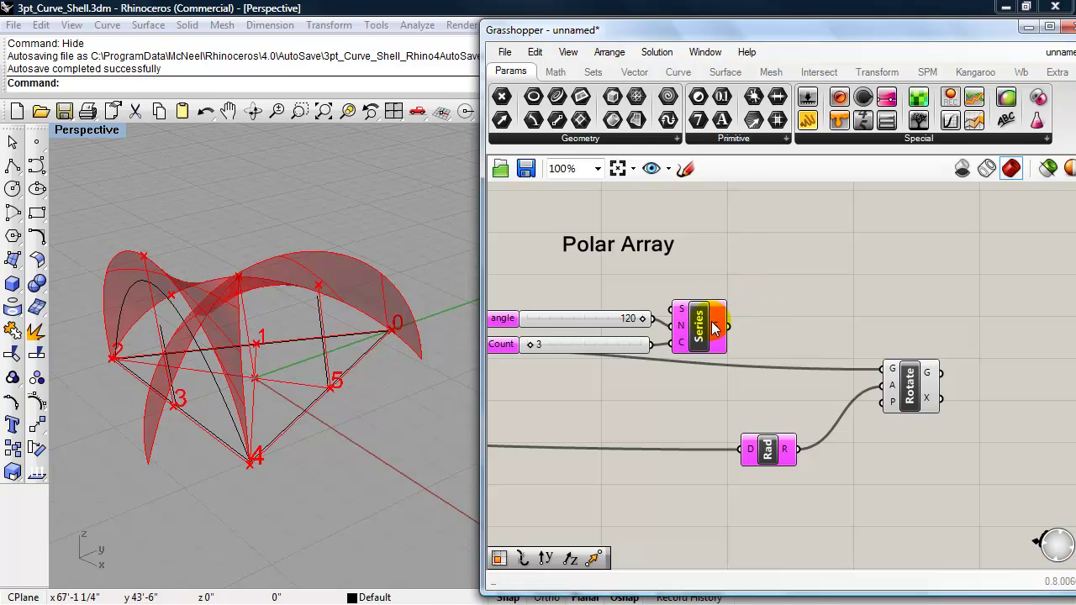
right_click_drag(763, 365, 837, 380)
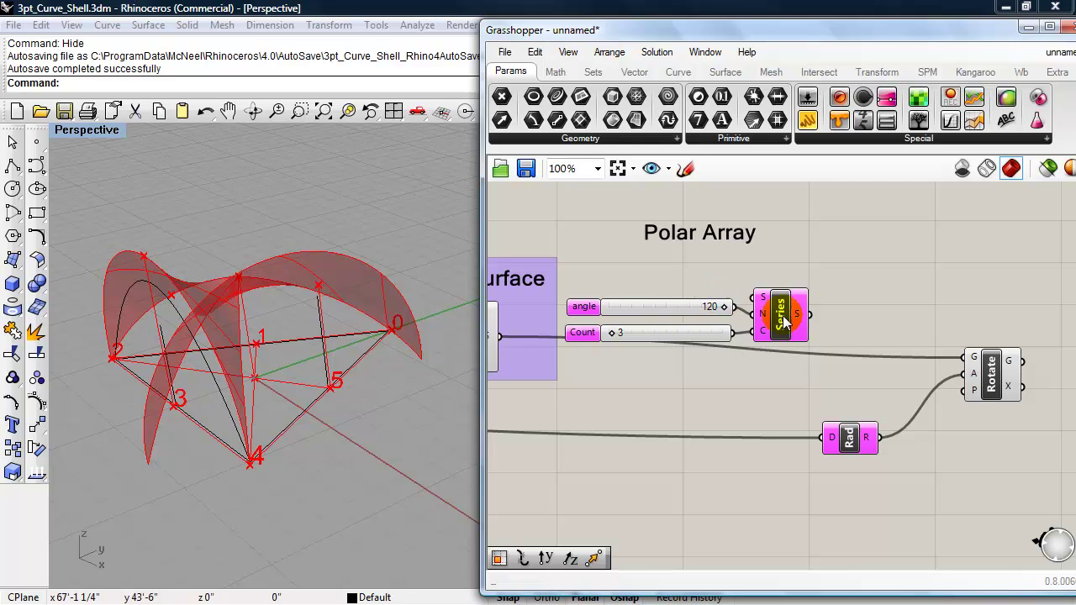
left_click_drag(808, 314, 814, 440)
mouse_move(302, 398)
right_mouse_down()
mouse_move(311, 443)
mouse_move(357, 429)
mouse_move(319, 396)
mouse_move(308, 409)
right_mouse_up()
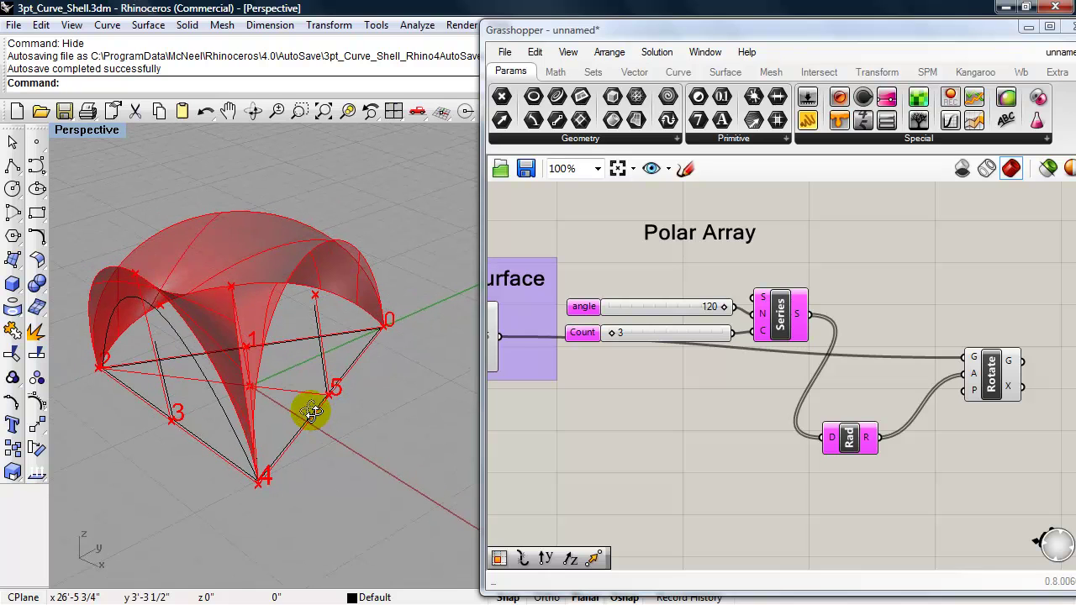
Move the copied Rad and Rotate components up together so that Rad lines up with the Series component
left_click_drag(989, 478, 798, 332)
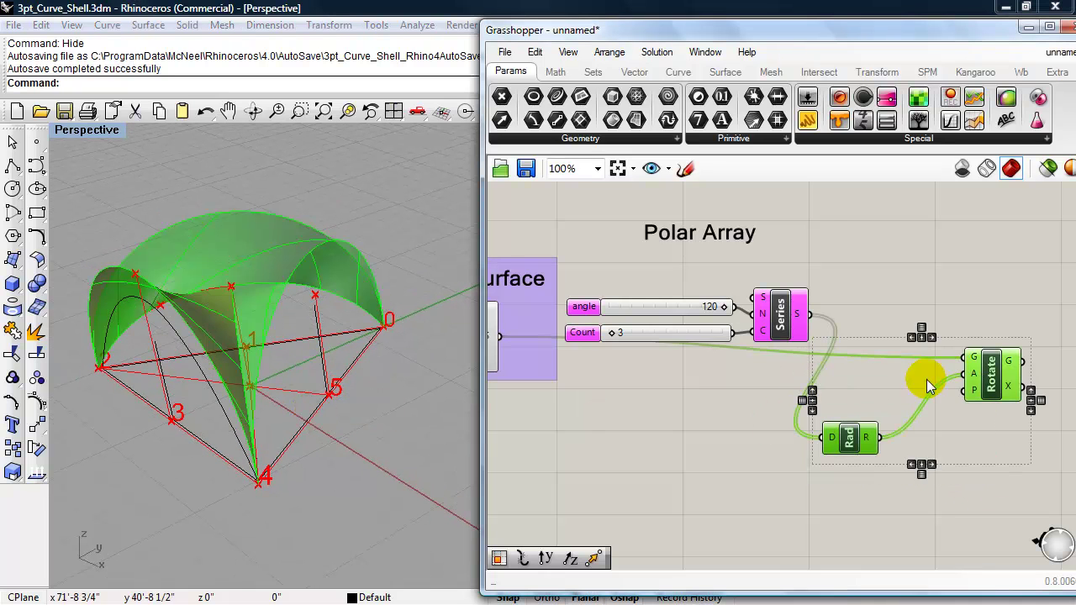
left_click_drag(1009, 391, 1025, 272)
right_click_drag(883, 394, 864, 403)
left_click(942, 408)
Group the Polar Array label, sliders and components, and colour the group light green with R 170, G 255, B 149, A 150
left_click_drag(970, 412, 610, 240)
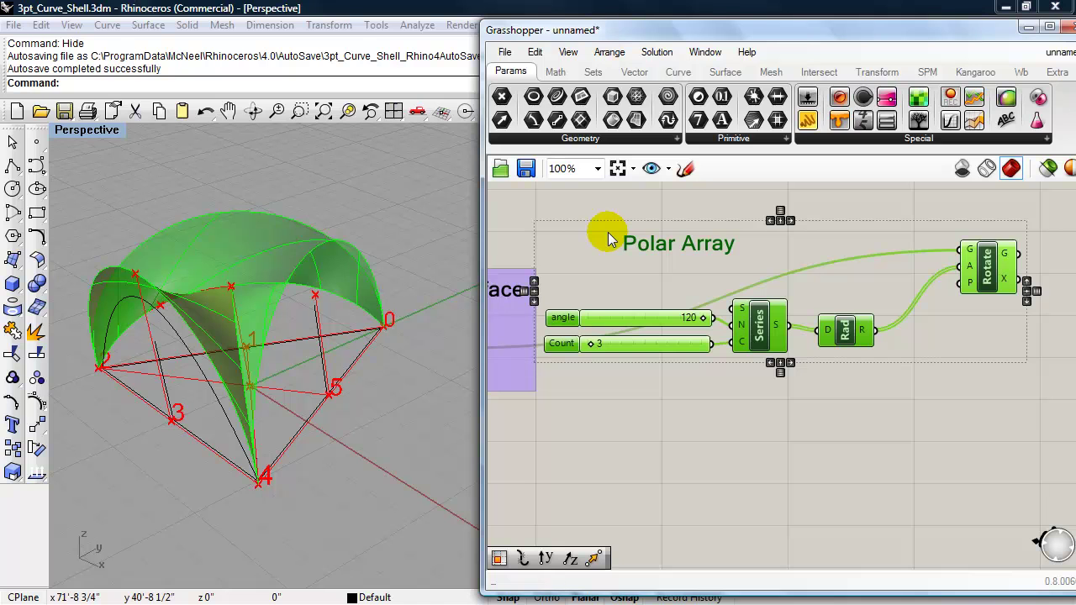
key("ctrl+g")
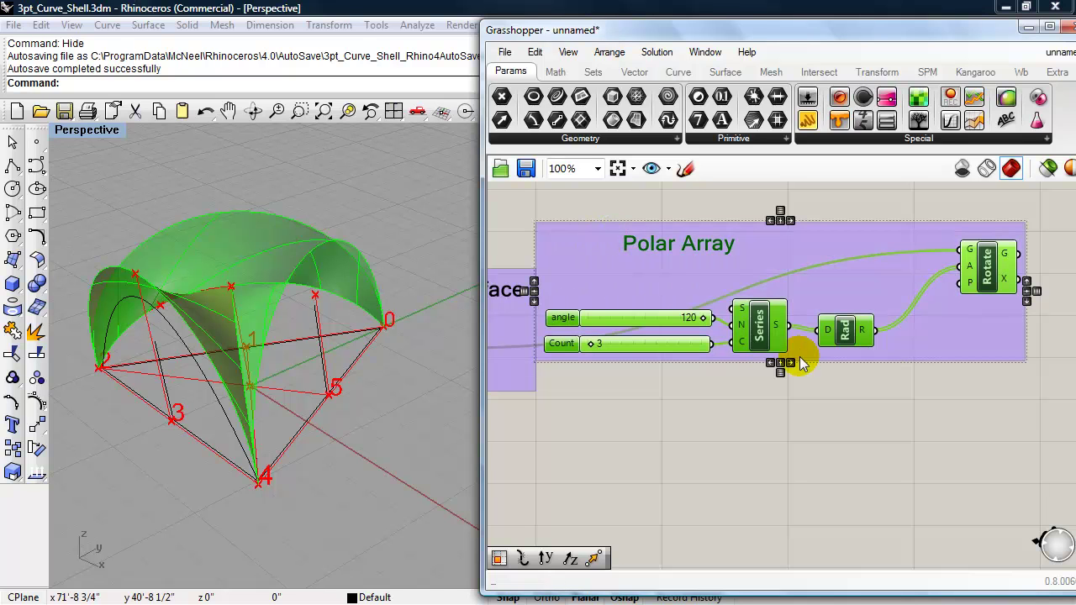
left_click_drag(902, 355, 912, 355)
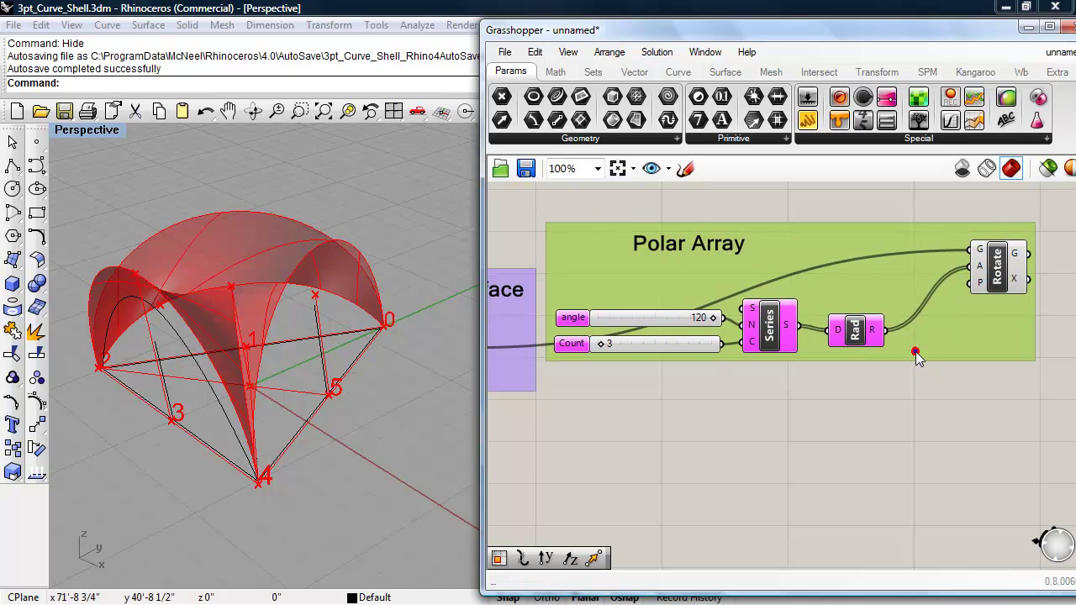
right_click(911, 356)
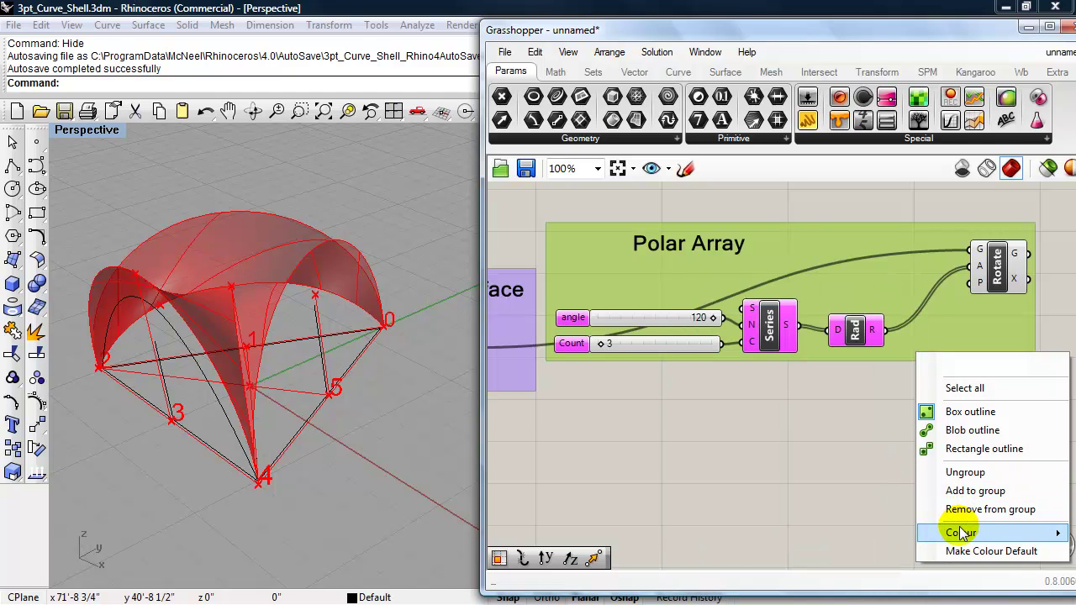
mouse_move(958, 532)
mouse_move(799, 481)
left_mouse_down()
mouse_move(879, 483)
mouse_move(807, 501)
left_mouse_up()
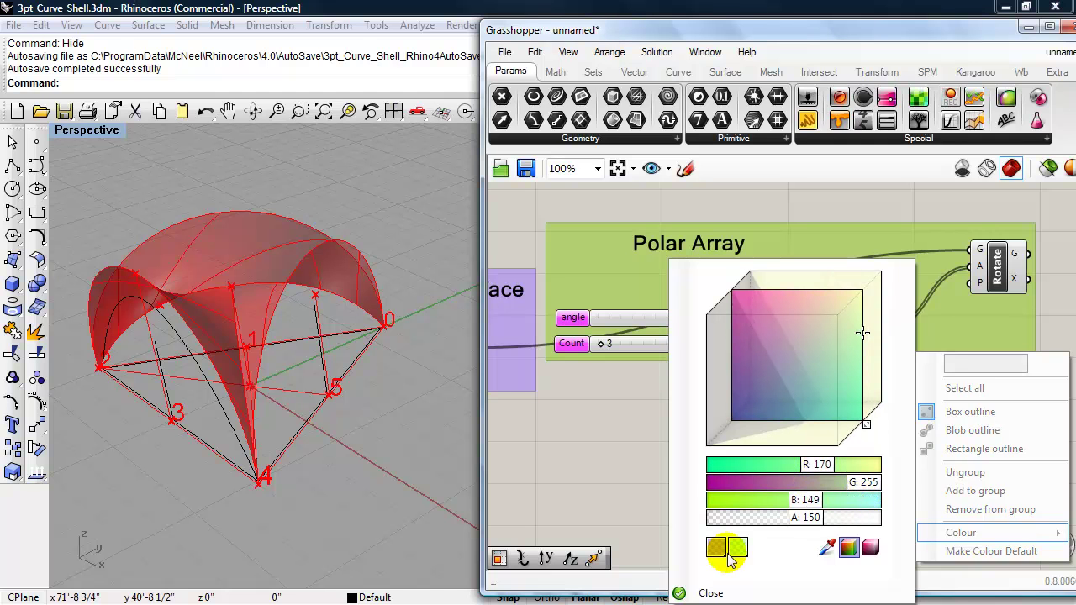
left_click(711, 593)
left_click(692, 491)
Raise the Length slider in the Vertical from Intersection group to 76
right_click_drag(728, 455, 754, 458)
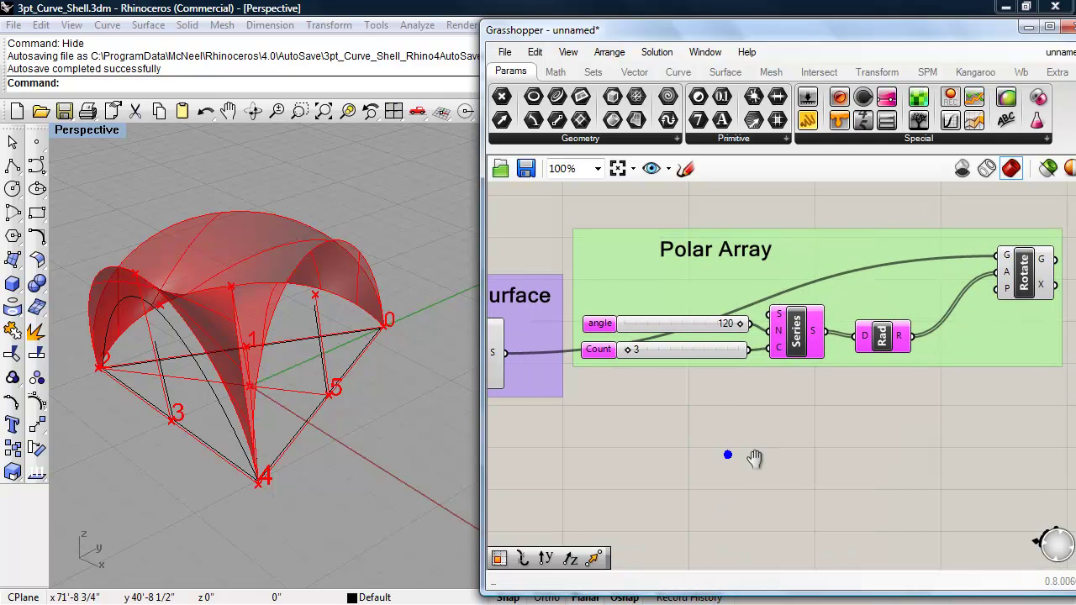
scroll(731, 449, "down", 2)
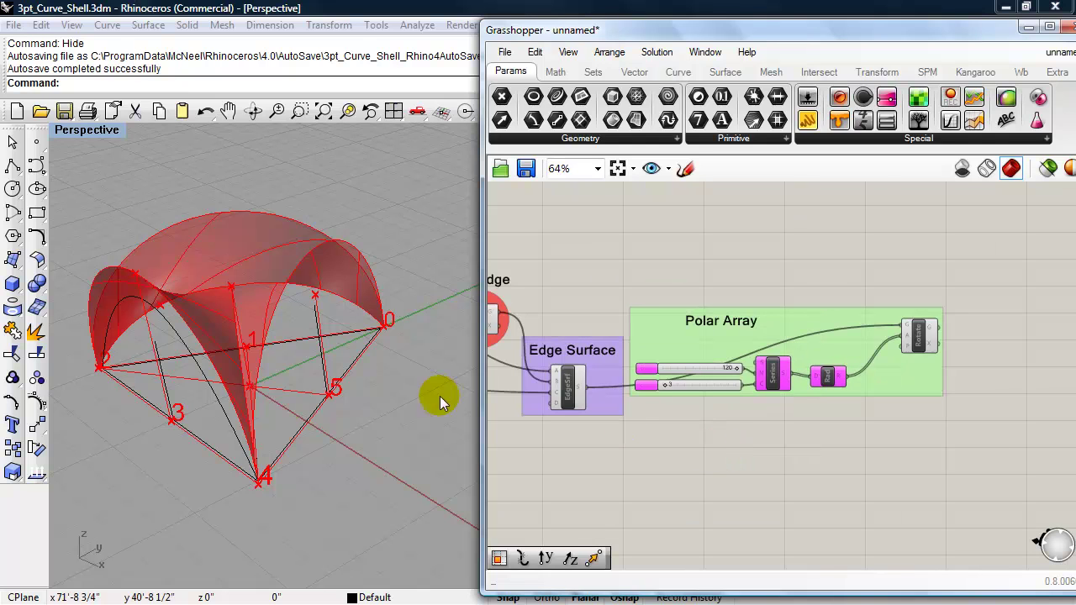
right_click_drag(331, 442, 337, 406)
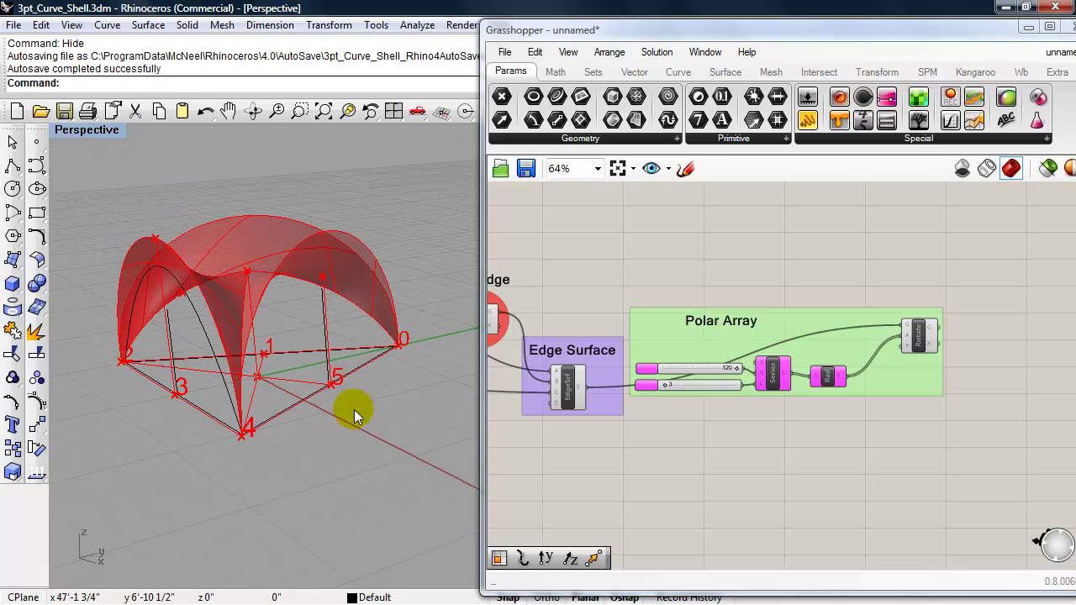
right_click_drag(627, 485, 823, 465)
scroll(675, 442, "down", 2)
right_click_drag(684, 441, 881, 435)
scroll(577, 423, "up", 2)
right_click_drag(576, 422, 684, 469)
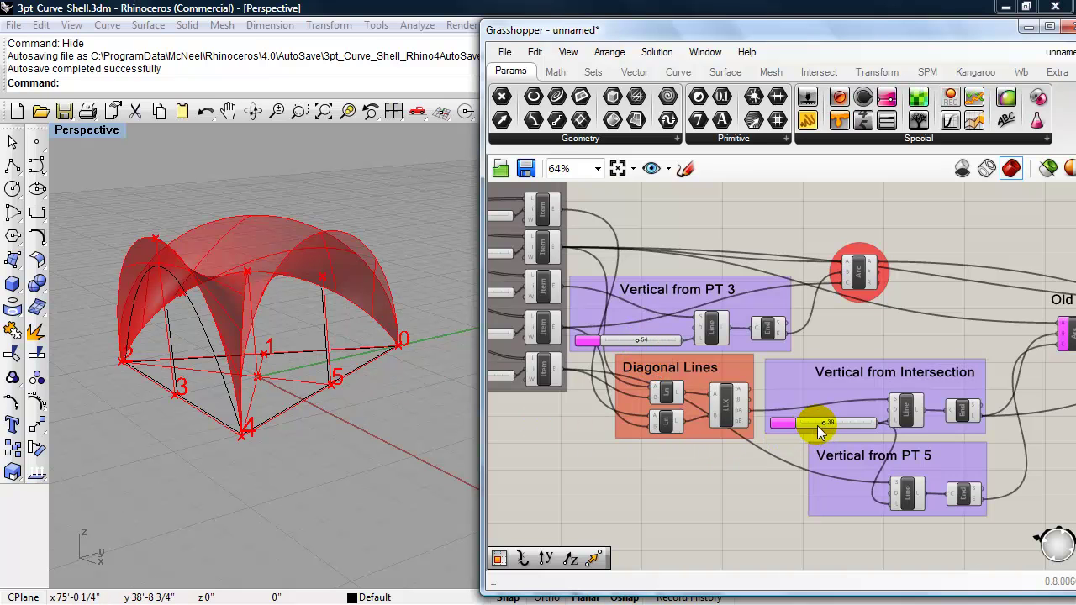
left_click_drag(827, 427, 845, 426)
scroll(846, 426, "up", 2)
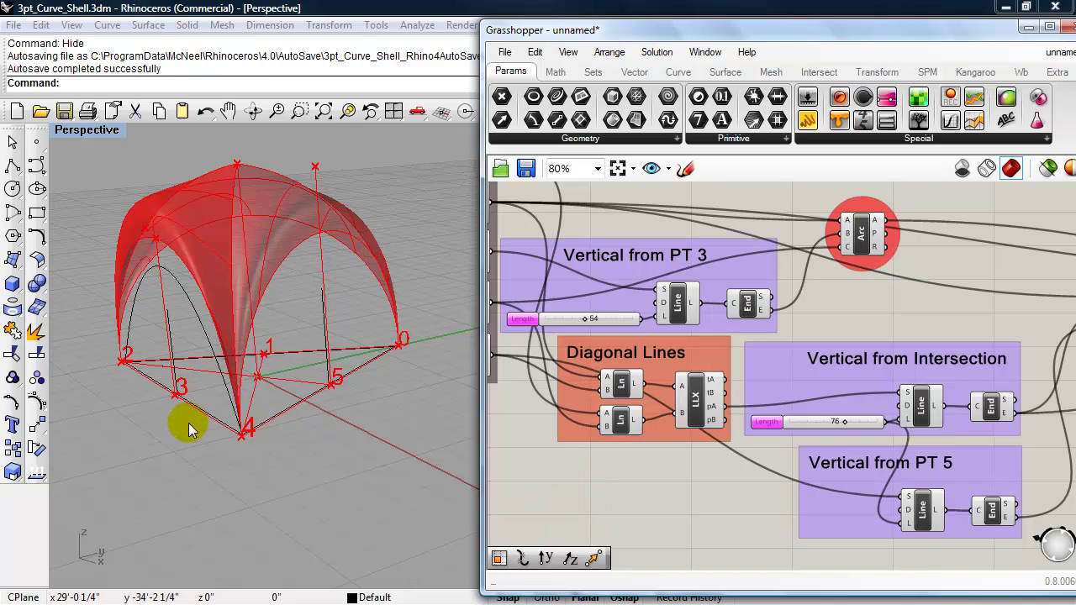
Lower the Length slider in the Vertical from PT 3 group to 30, and raise it again slightly
left_click_drag(588, 319, 564, 318)
mouse_move(337, 393)
right_mouse_down()
mouse_move(418, 380)
mouse_move(372, 360)
mouse_move(311, 378)
mouse_move(324, 391)
right_mouse_up()
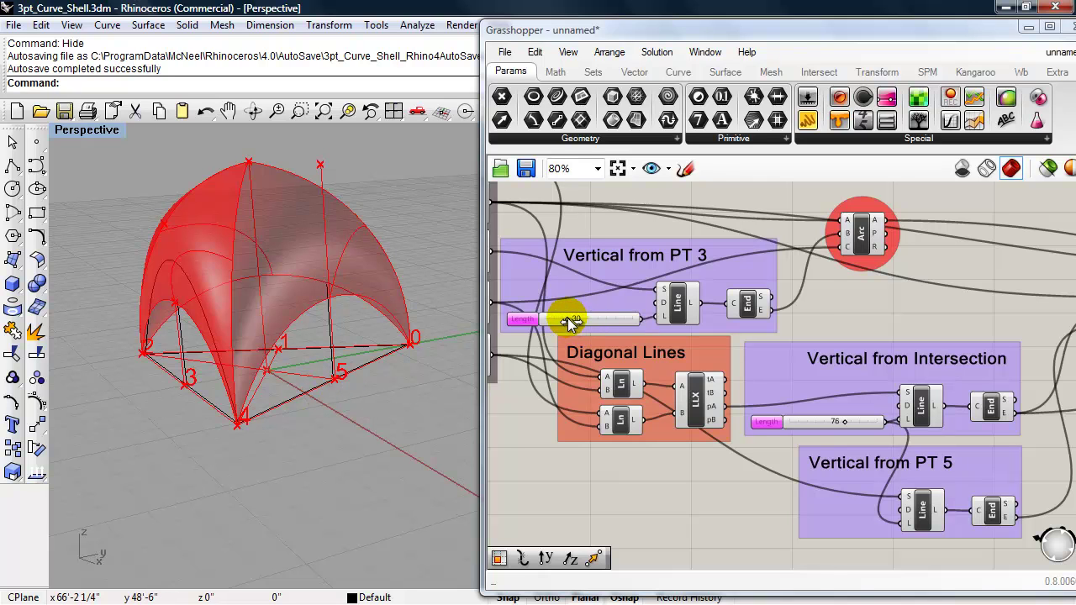
left_click_drag(566, 318, 573, 319)
Lower the Length slider in the Vertical from Intersection group to 37
right_click_drag(723, 459, 618, 432)
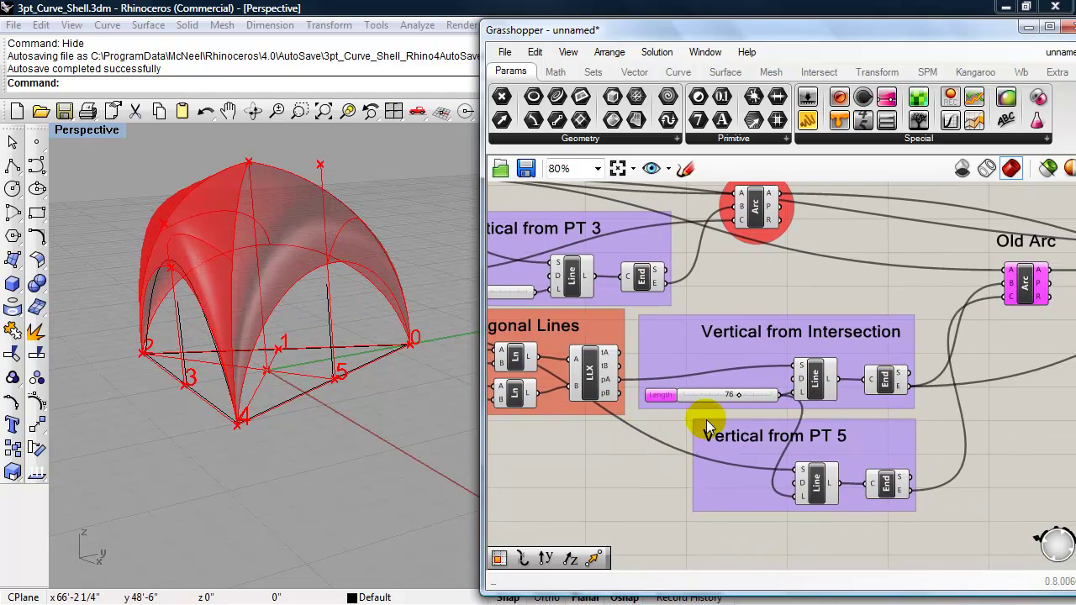
left_click(734, 397)
left_click_drag(734, 396, 706, 395)
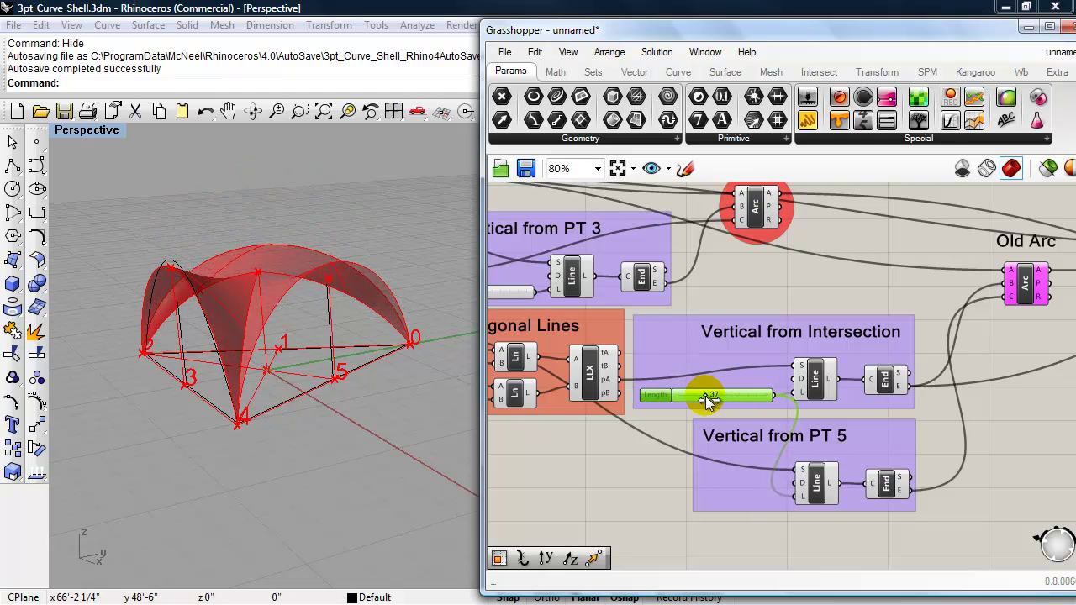